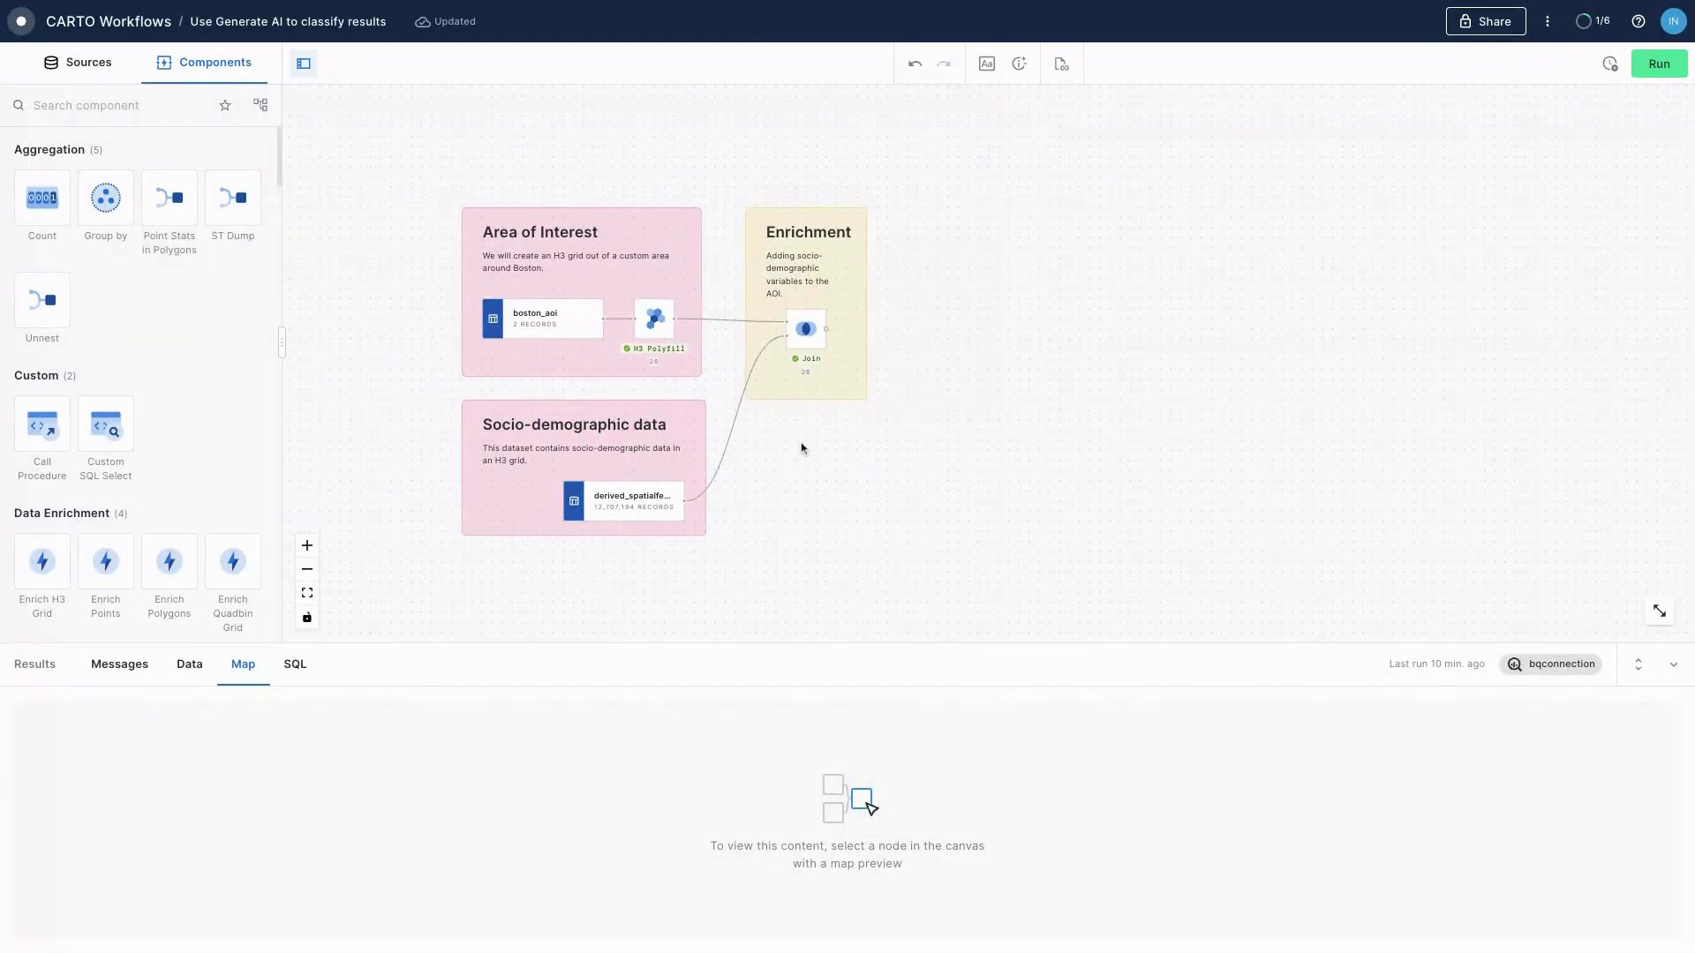
# Preview the boston_aoi source's two polygons on the map, centred on Boston
pyautogui.click(549, 325)
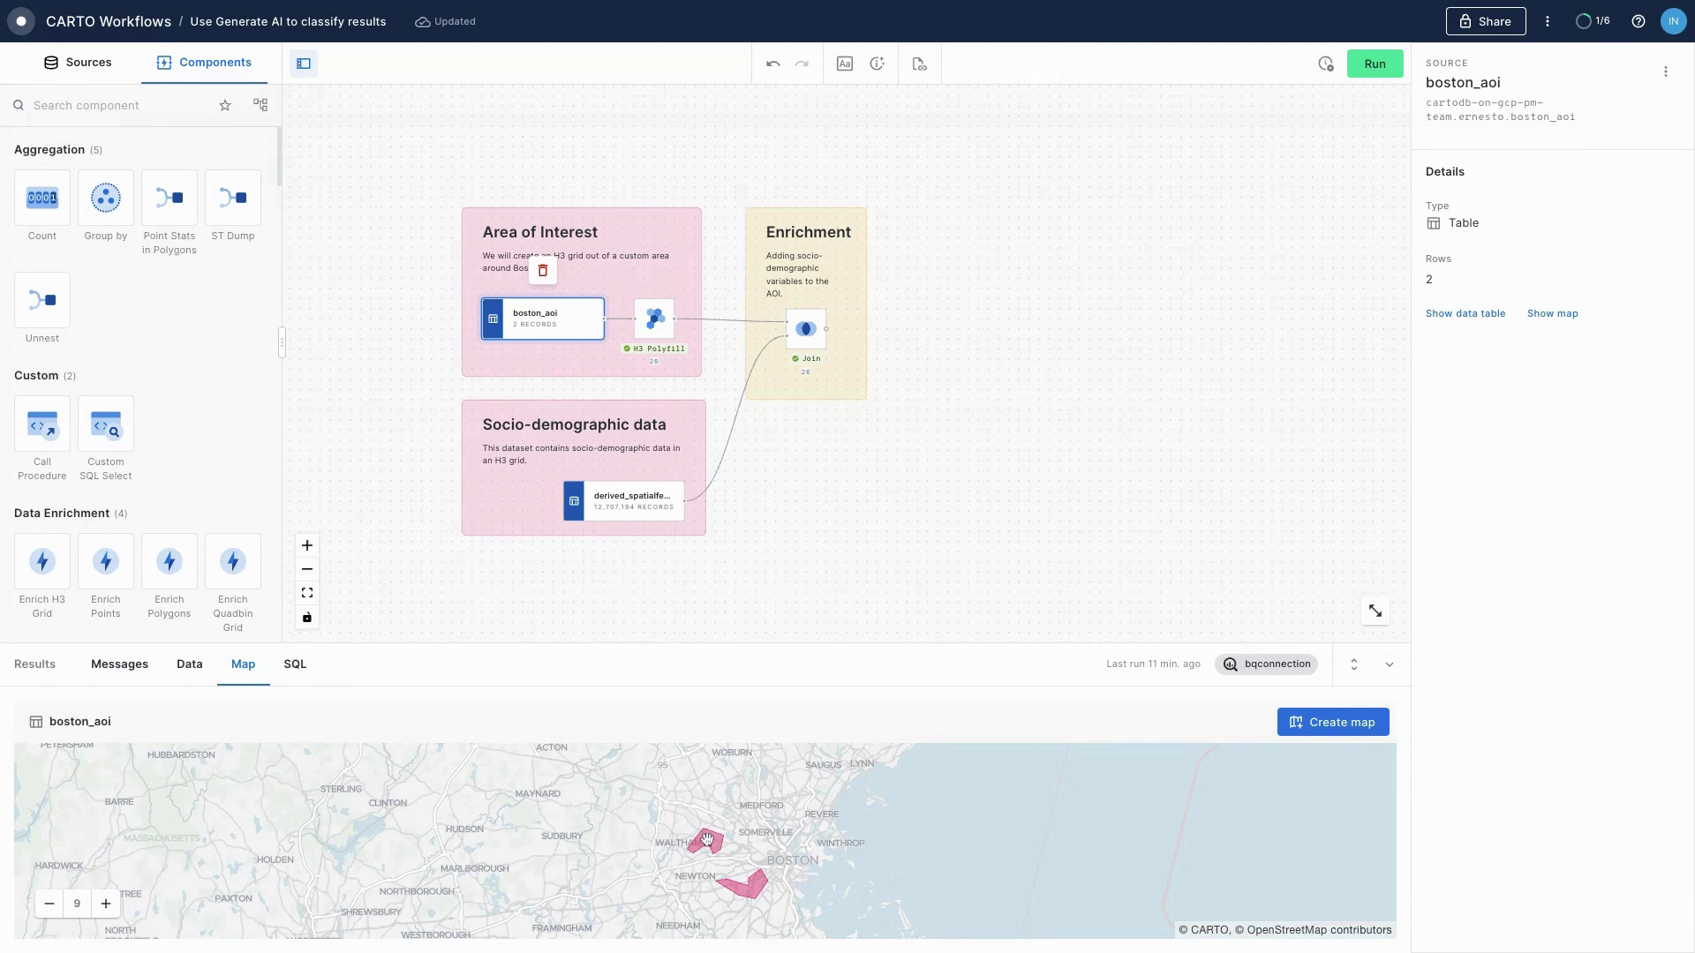
pyautogui.scroll(5, 707, 840)
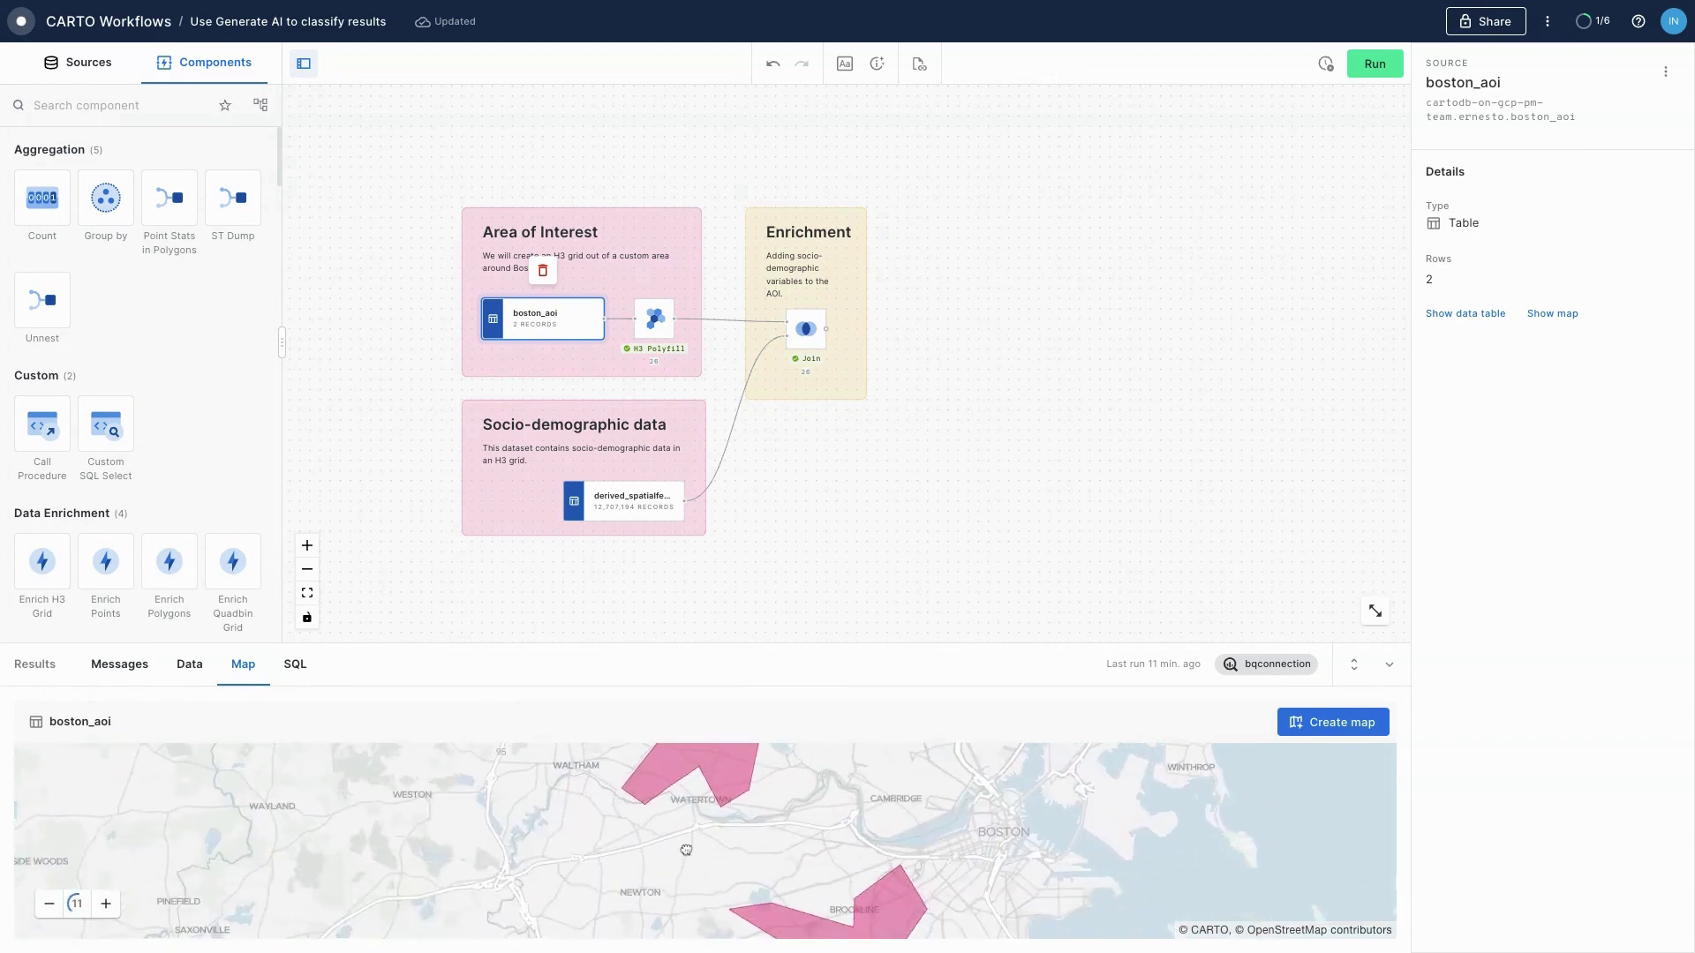
pyautogui.scroll(-2, 686, 850)
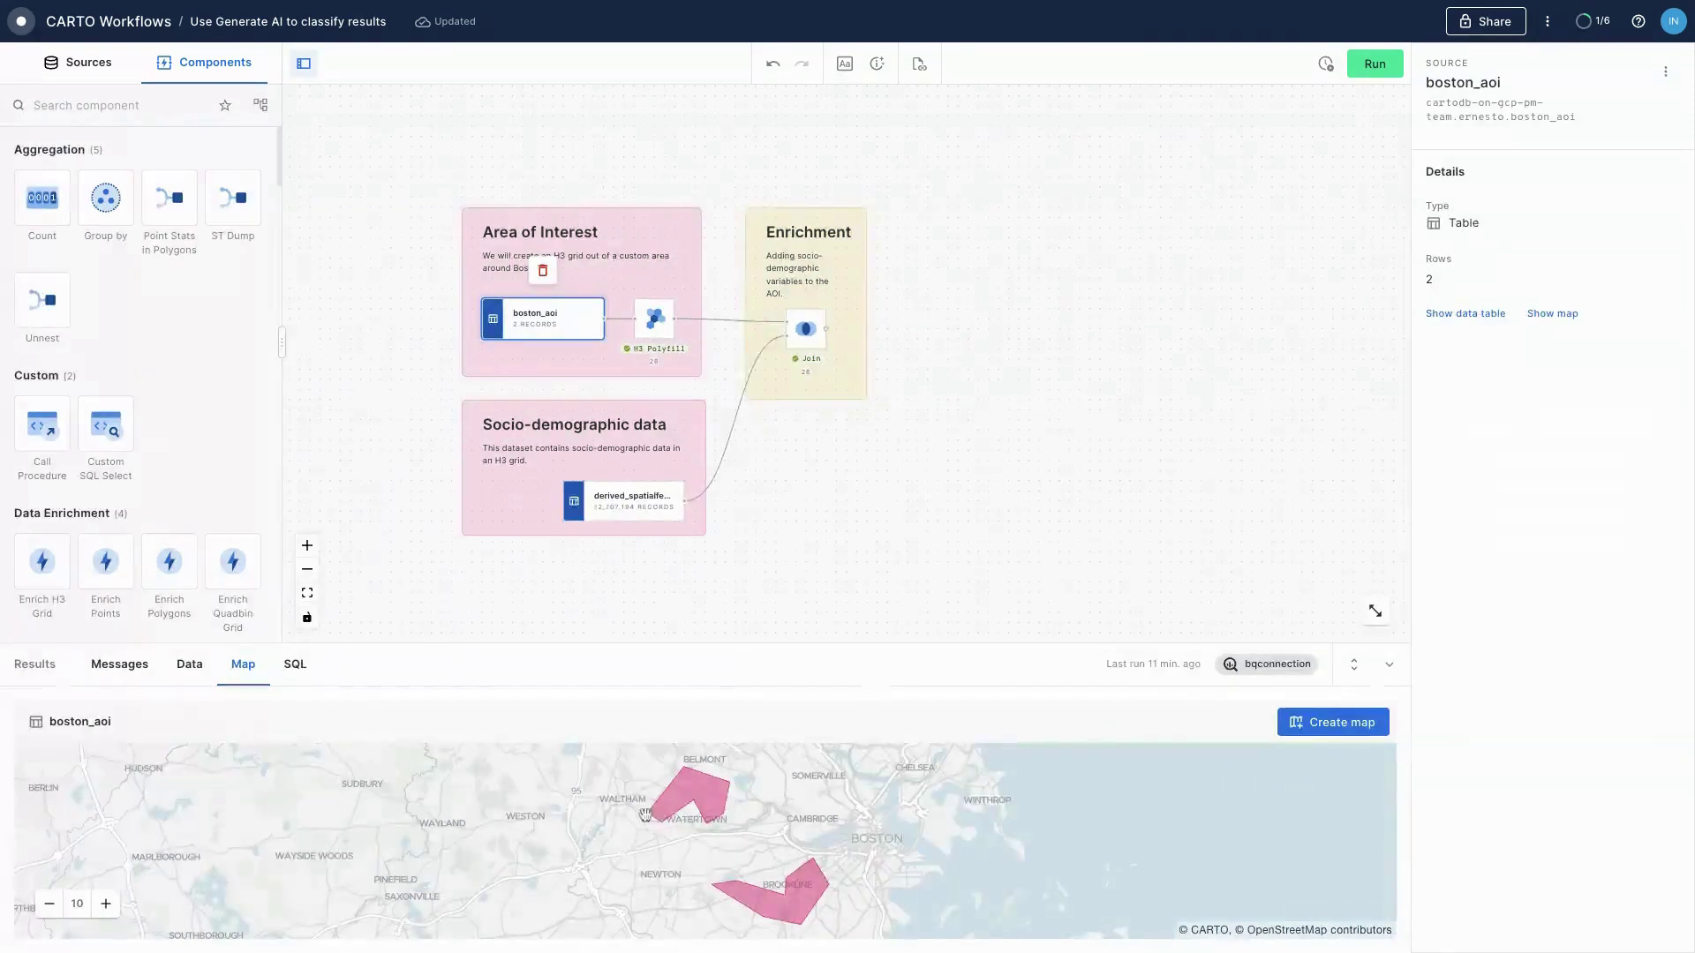
pyautogui.moveTo(703, 848); pyautogui.dragTo(662, 855)
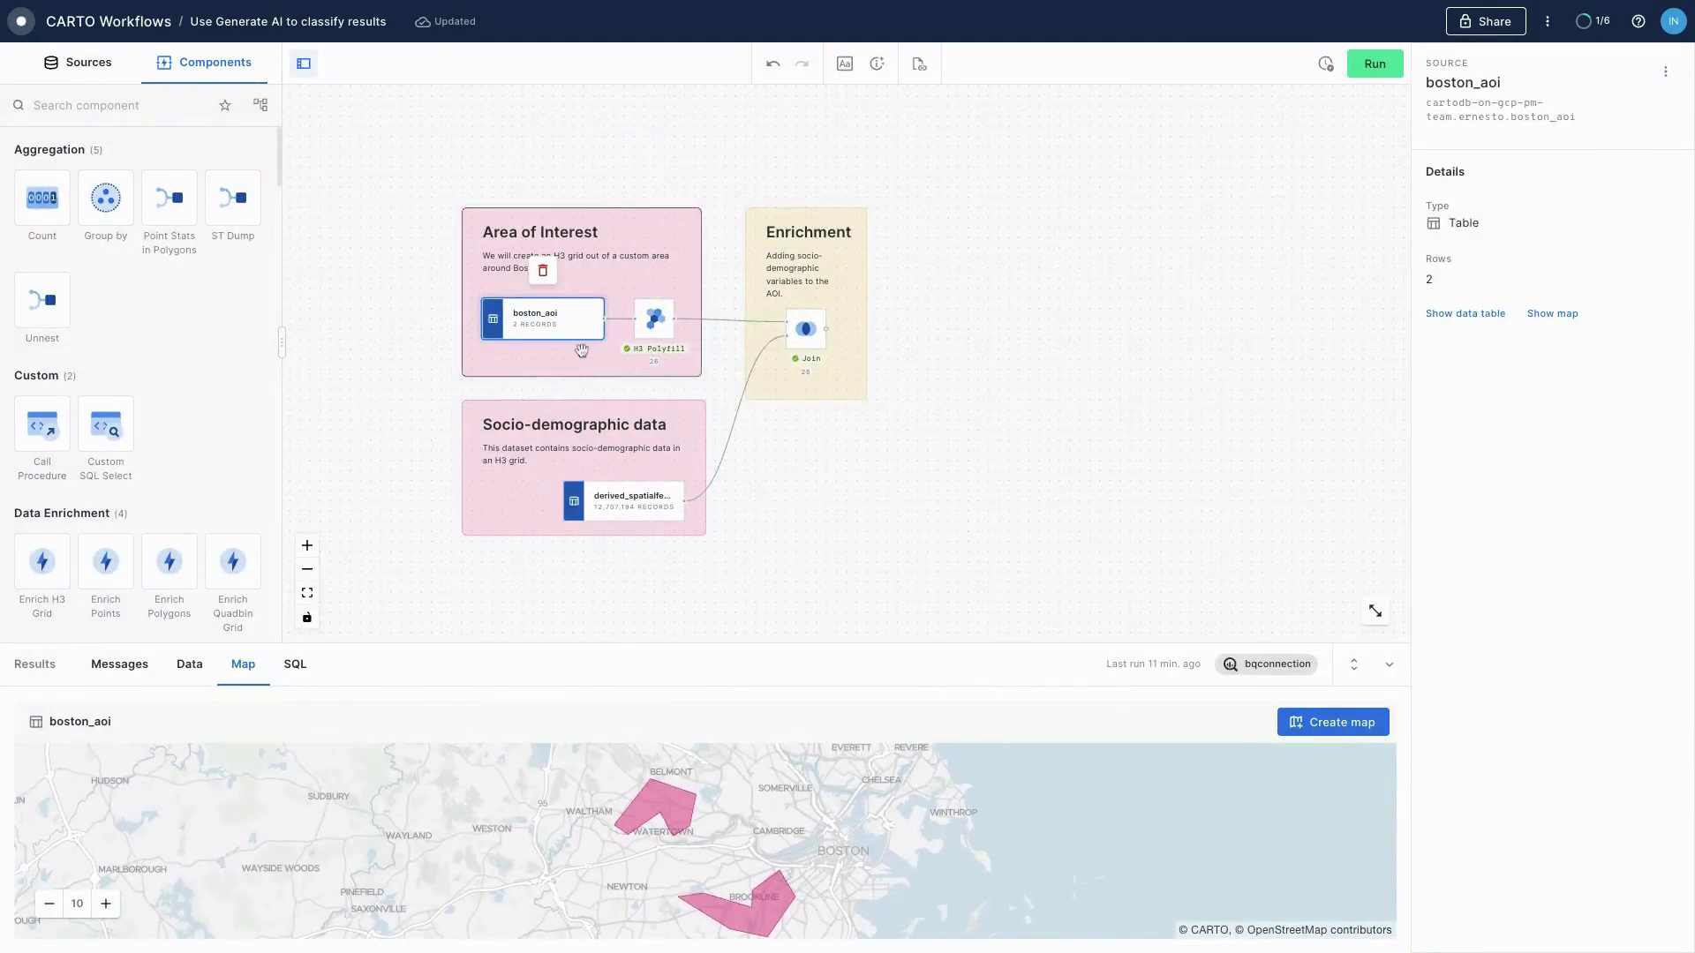
# Preview the H3 Polyfill output based on h3, zoomed to the resolution-8 hexagons around Boston
pyautogui.click(655, 325)
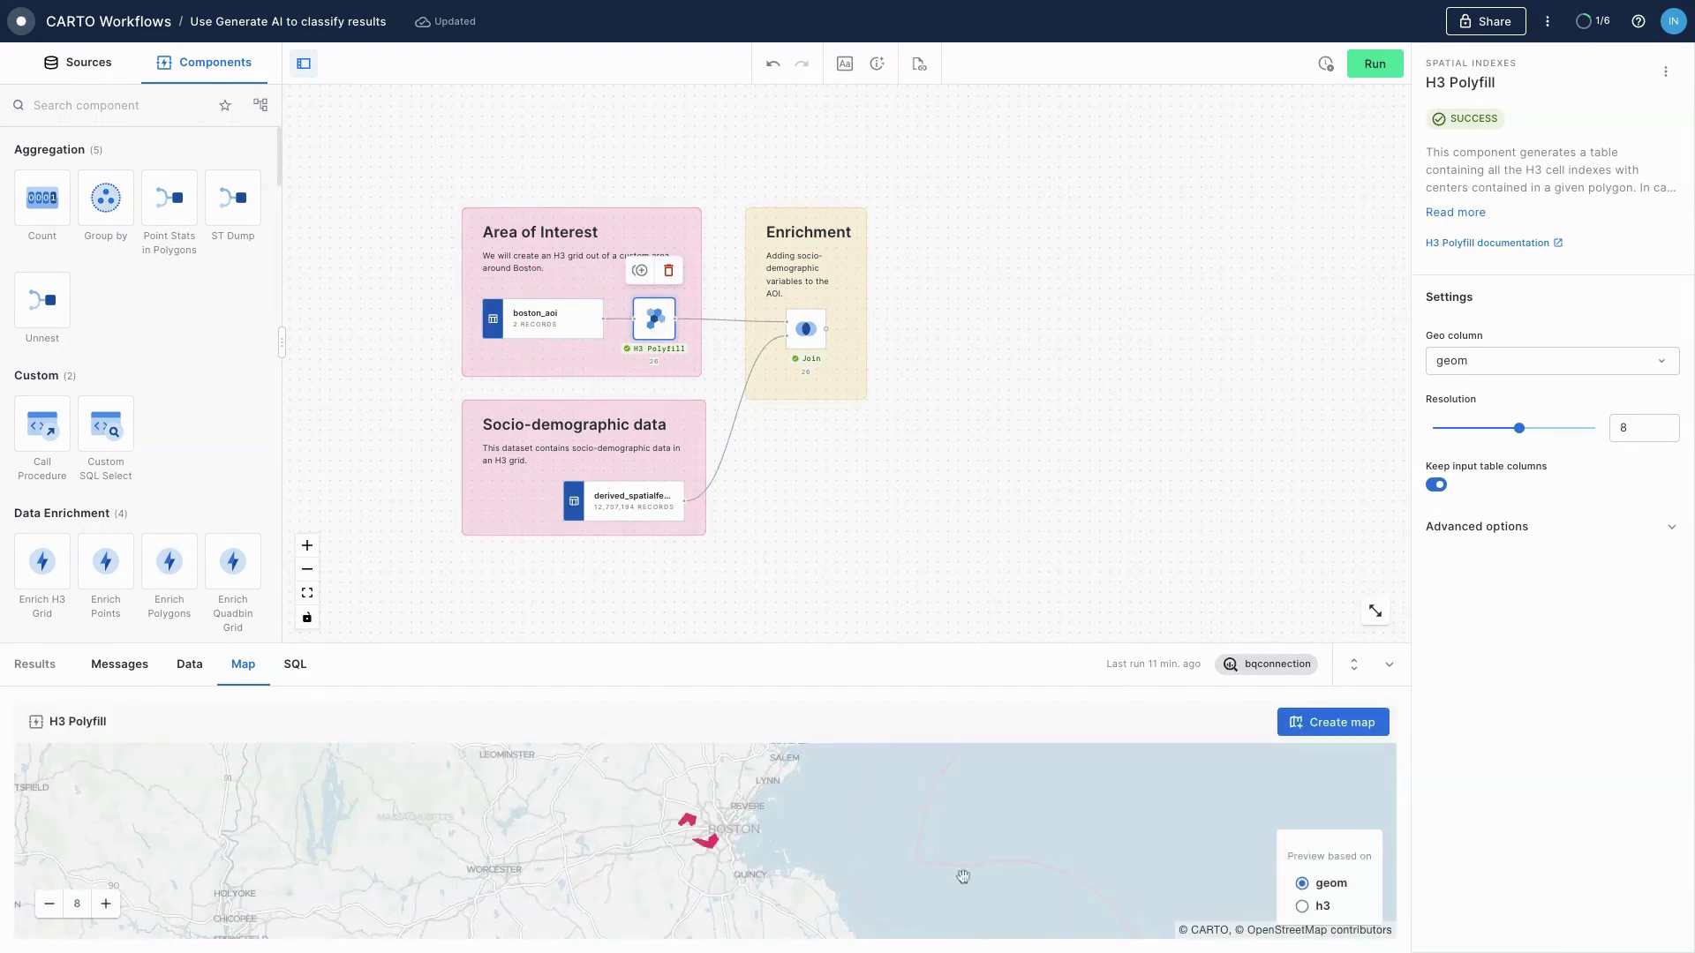
pyautogui.click(1302, 907)
pyautogui.scroll(-4, 643, 842)
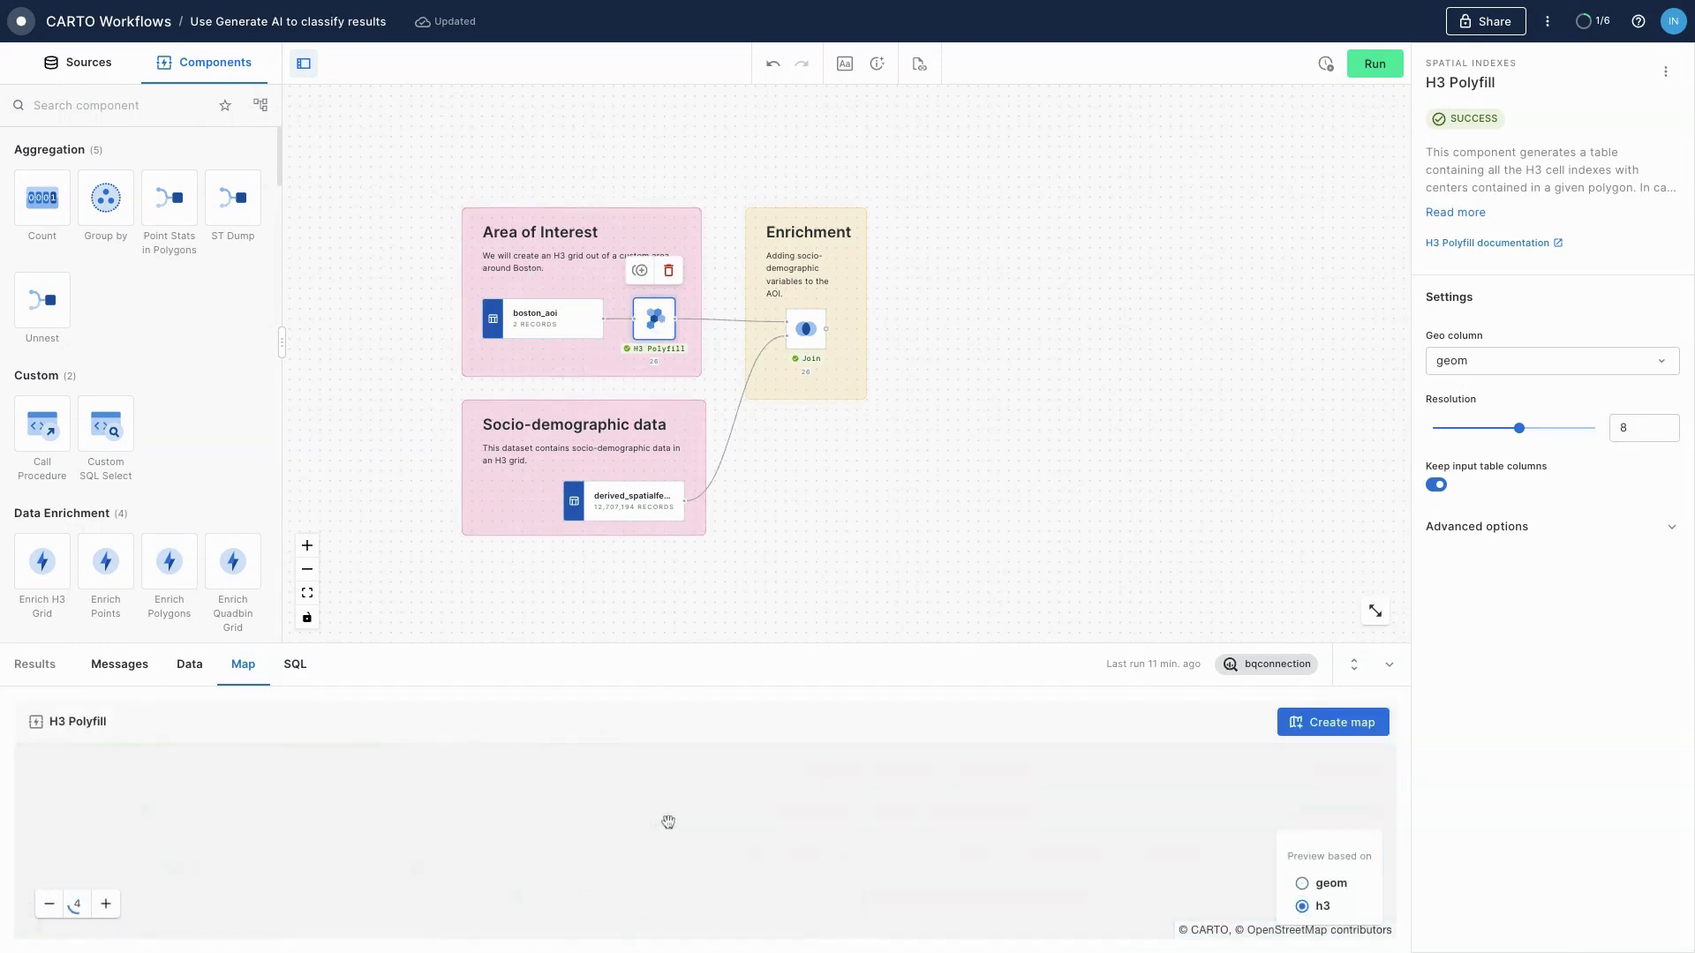
pyautogui.scroll(3, 696, 847)
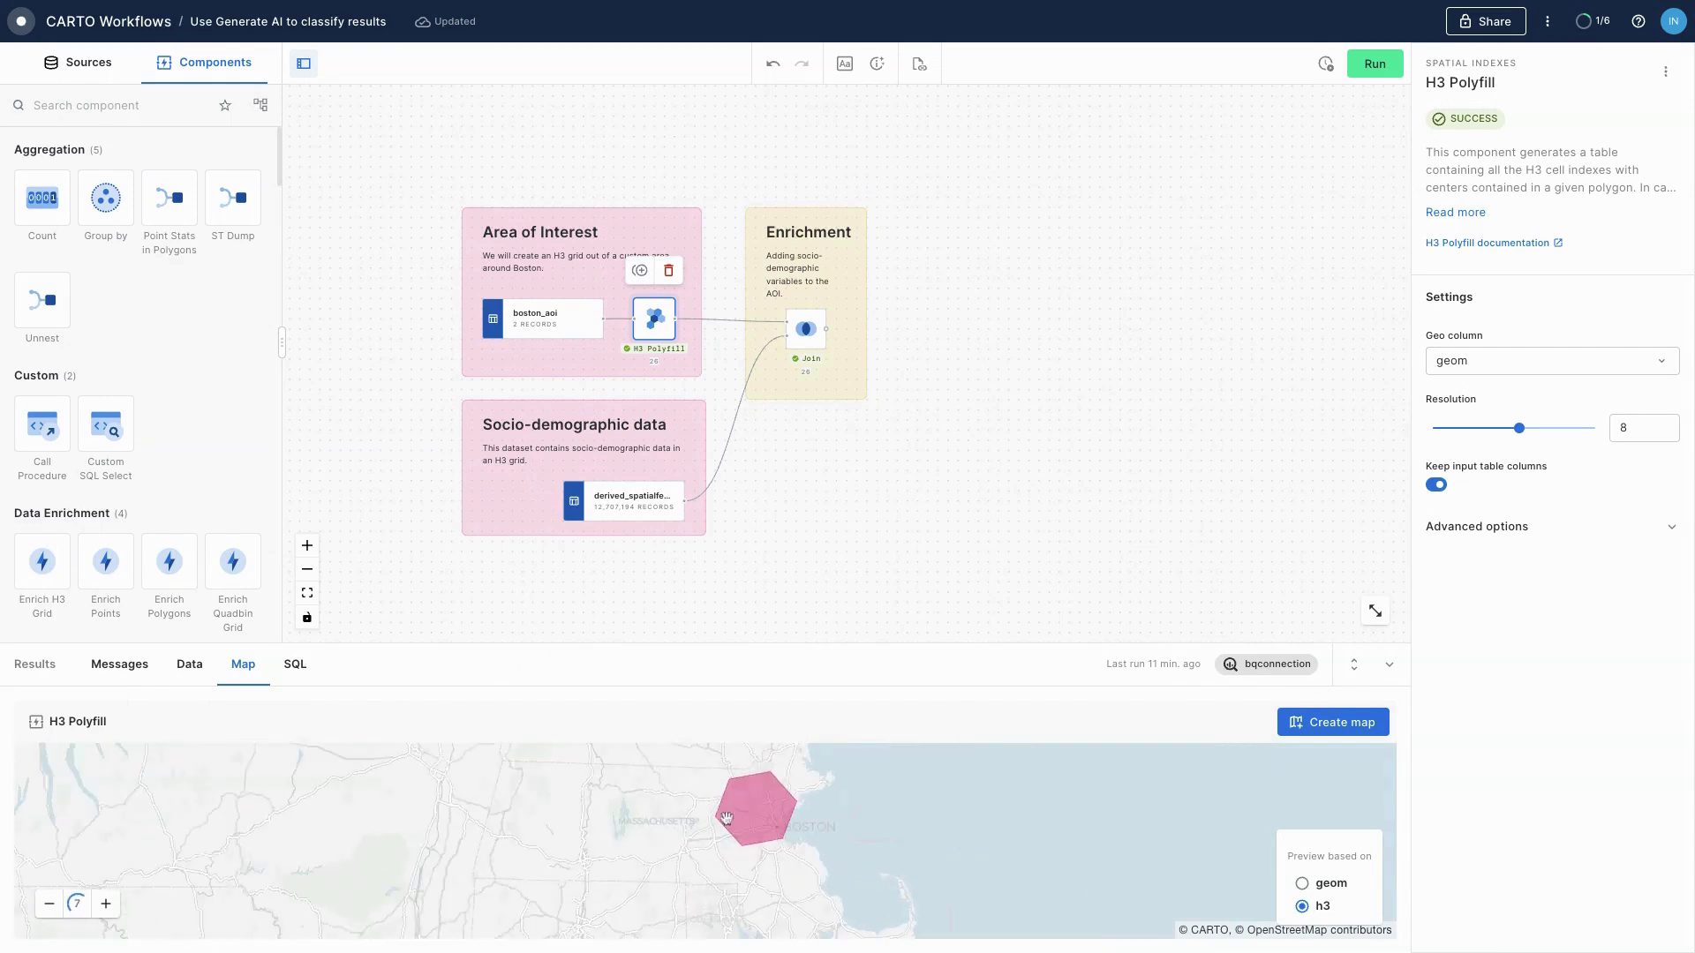
pyautogui.scroll(2, 736, 831)
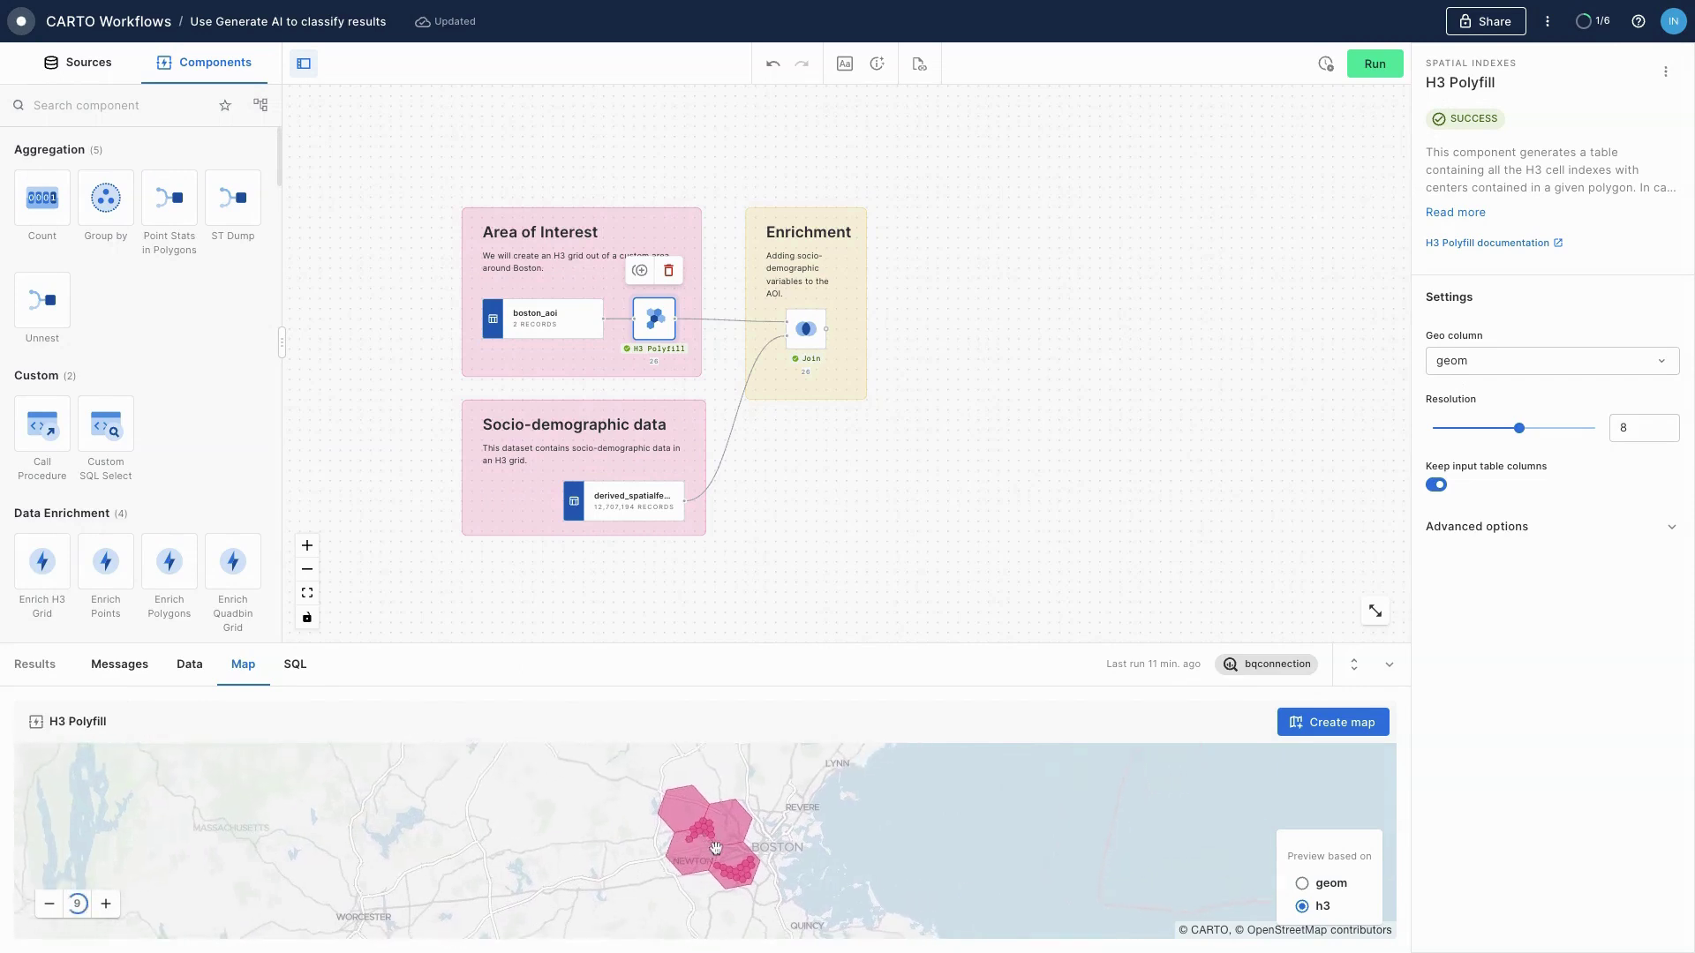
pyautogui.scroll(1, 636, 793)
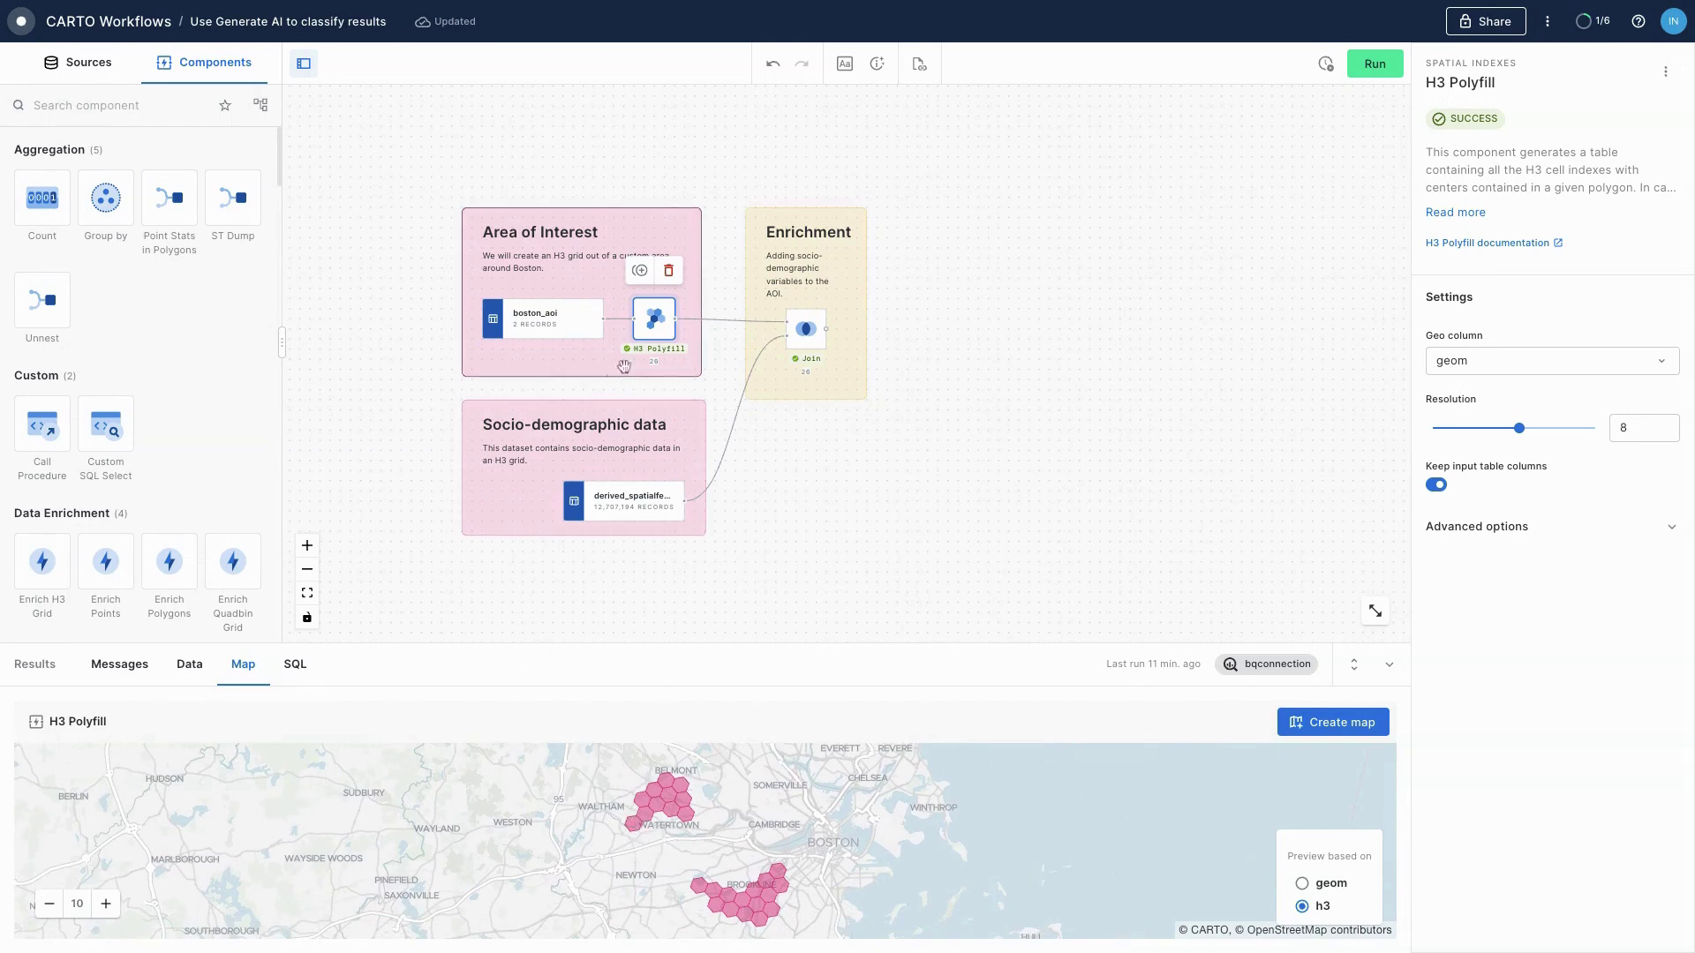
# Preview the derived_spatialfeatures hexagon grid across the contiguous USA, then zoom into Boston
pyautogui.click(618, 504)
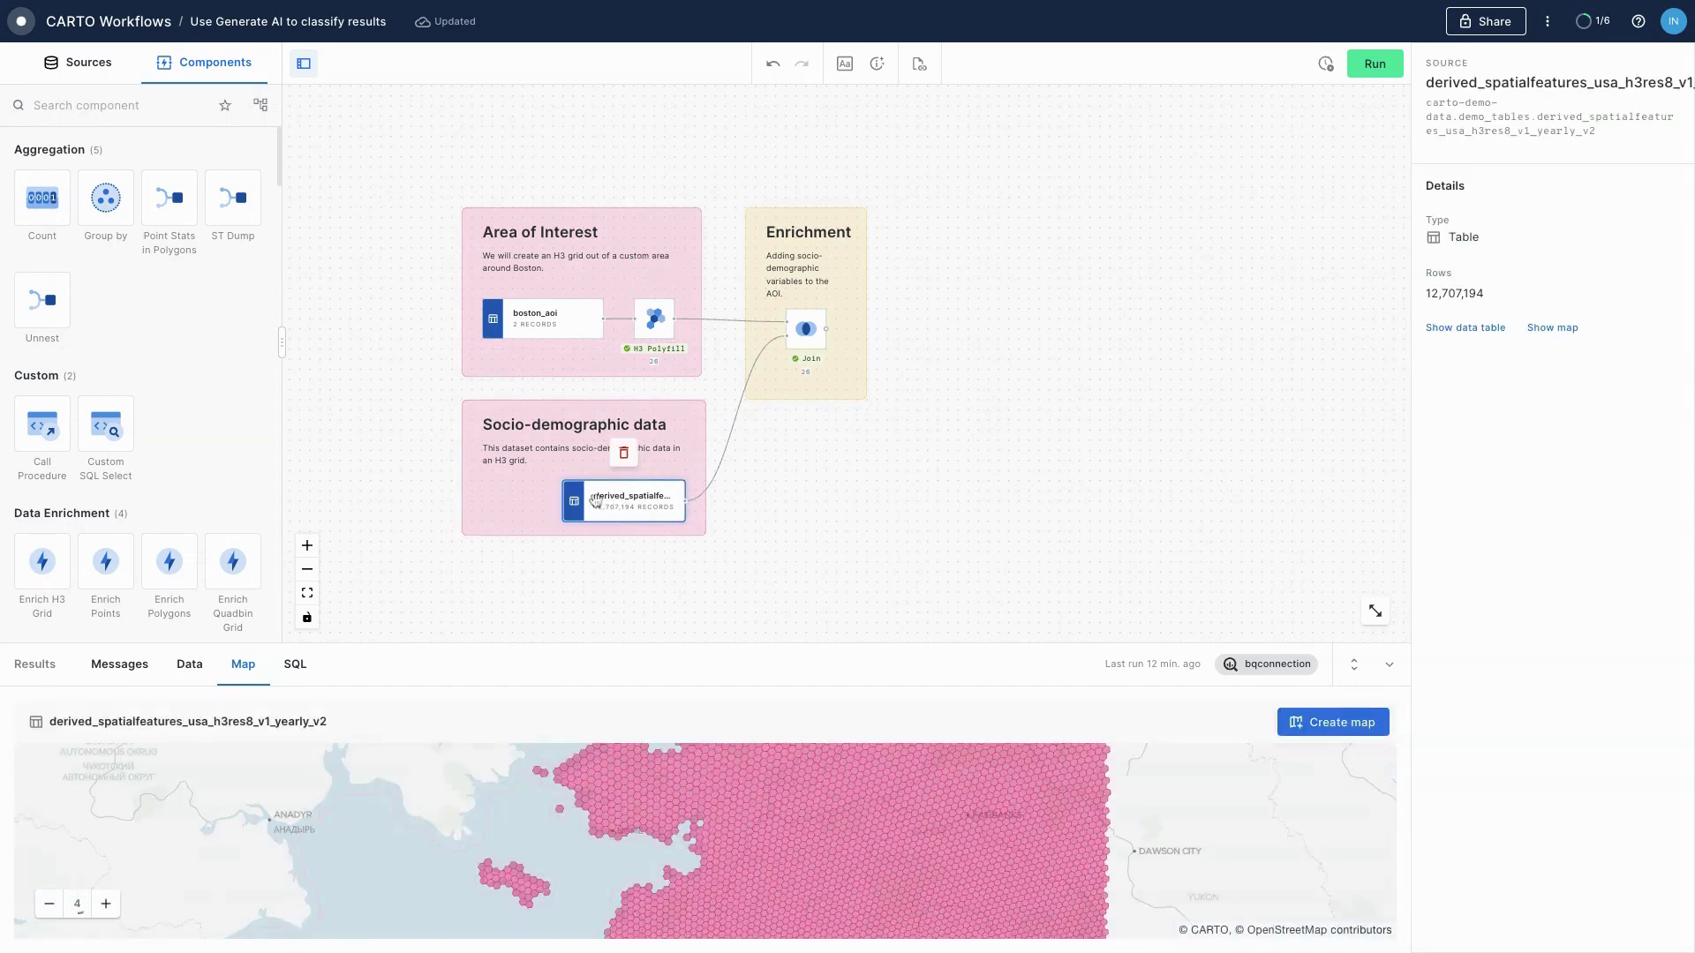
pyautogui.scroll(-6, 920, 837)
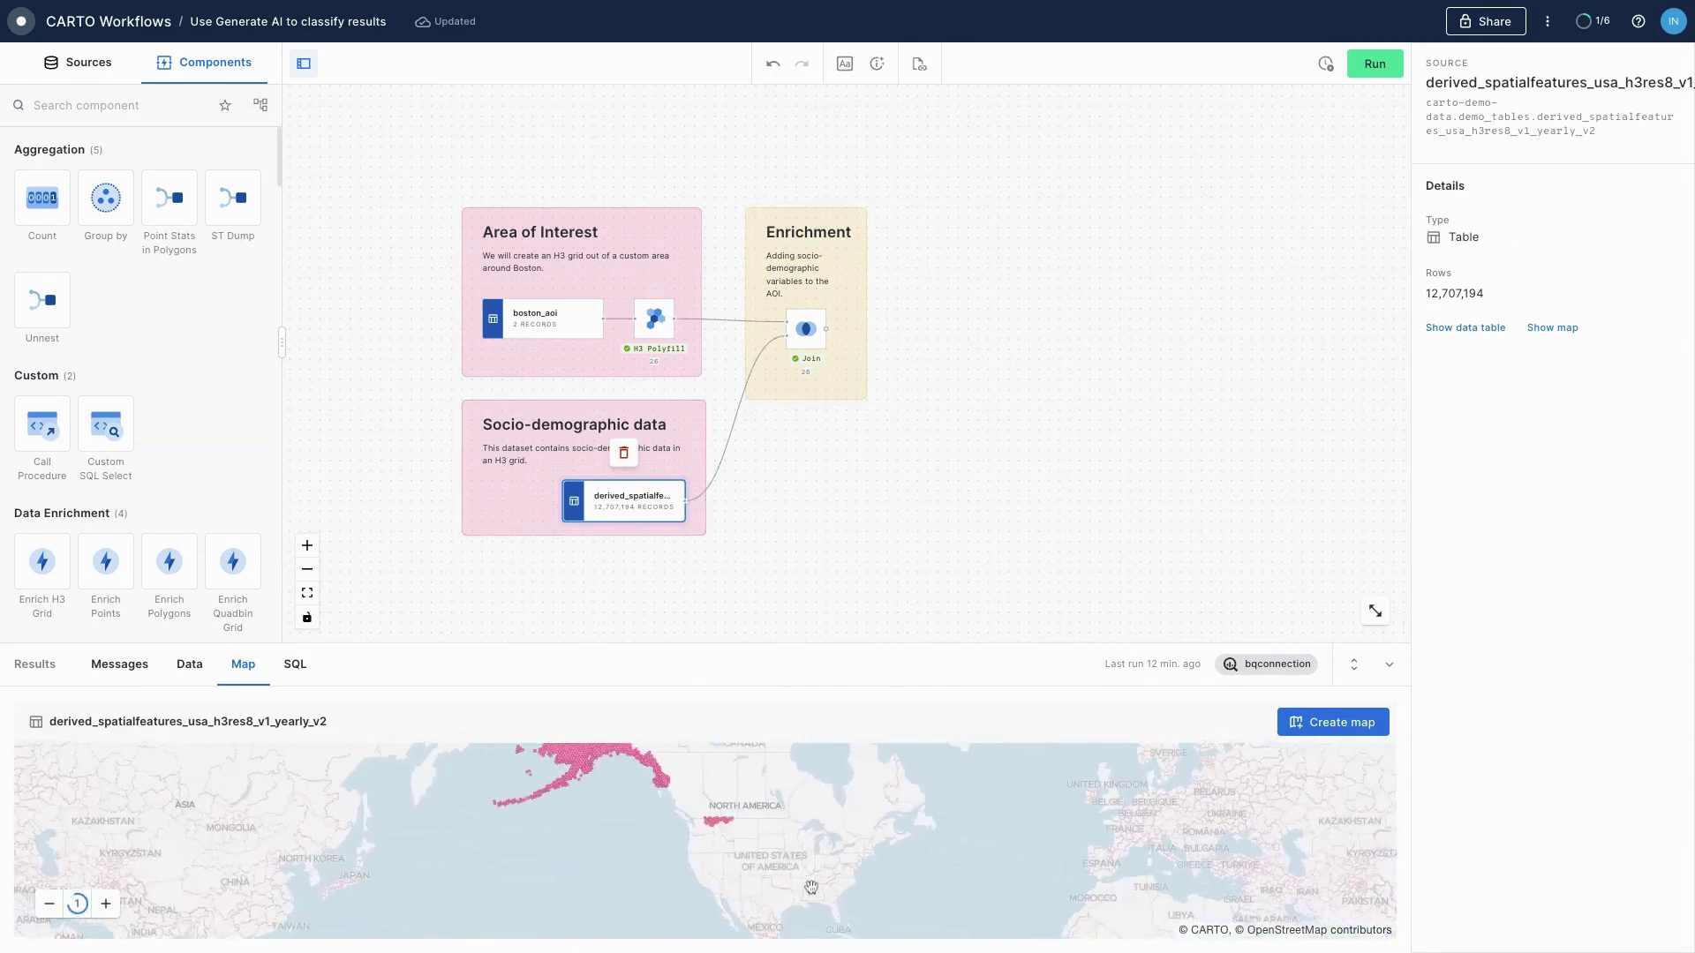
pyautogui.moveTo(790, 854); pyautogui.dragTo(681, 844)
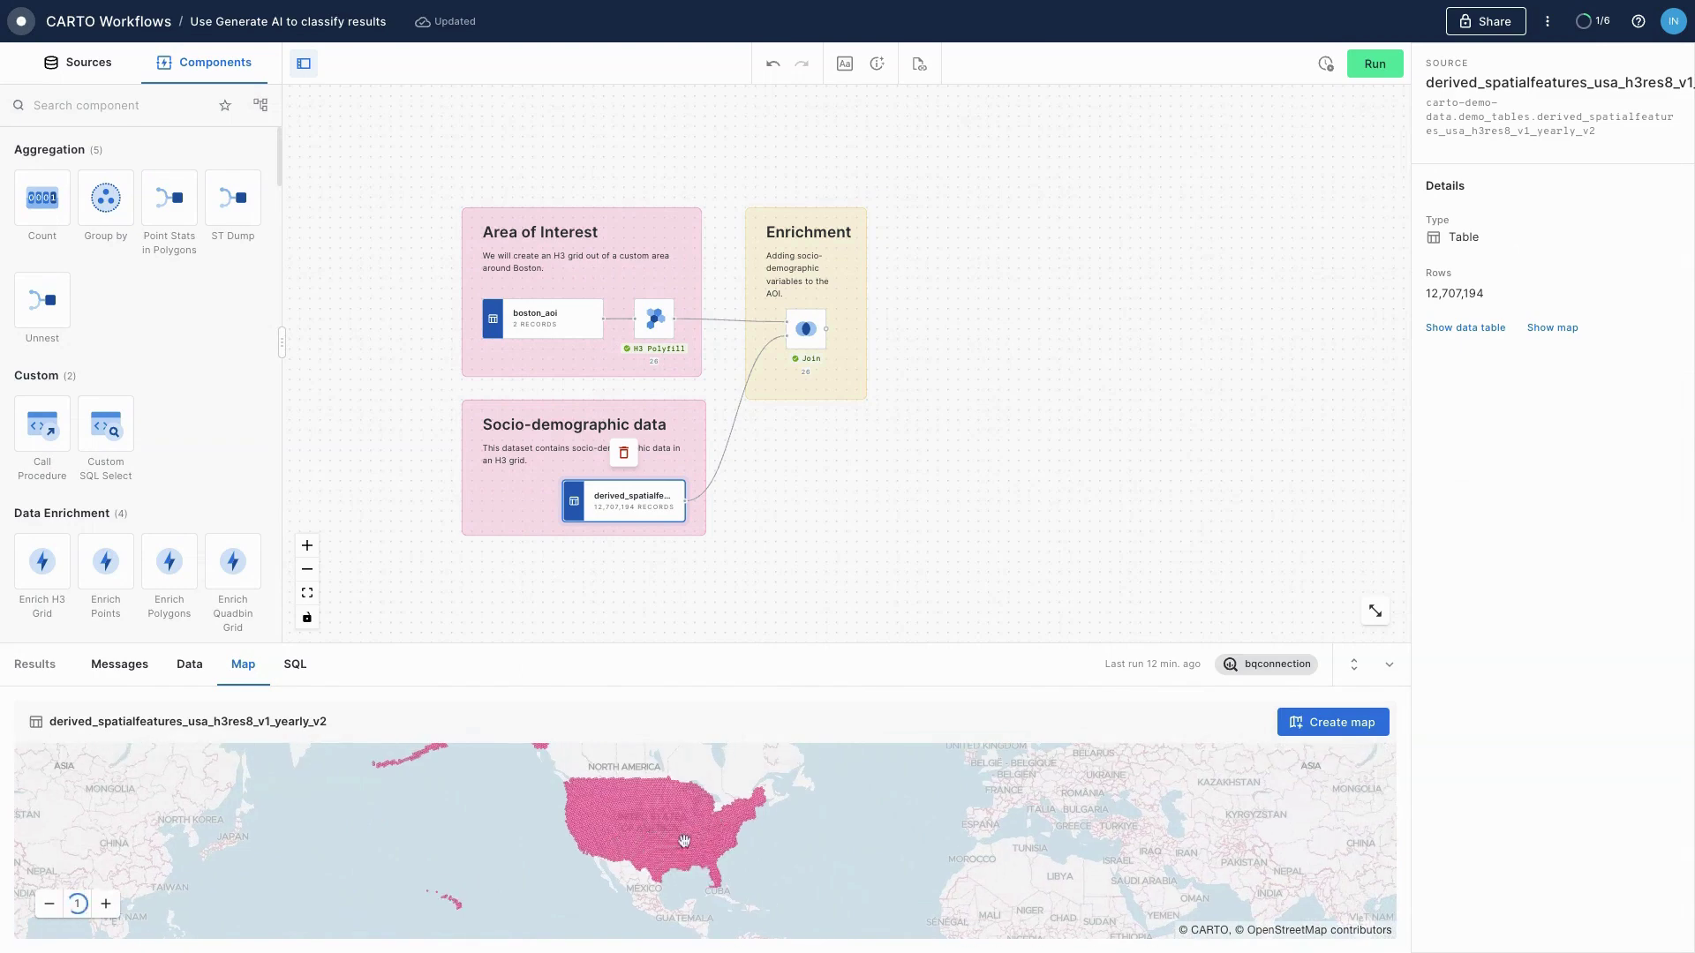
pyautogui.scroll(6, 714, 827)
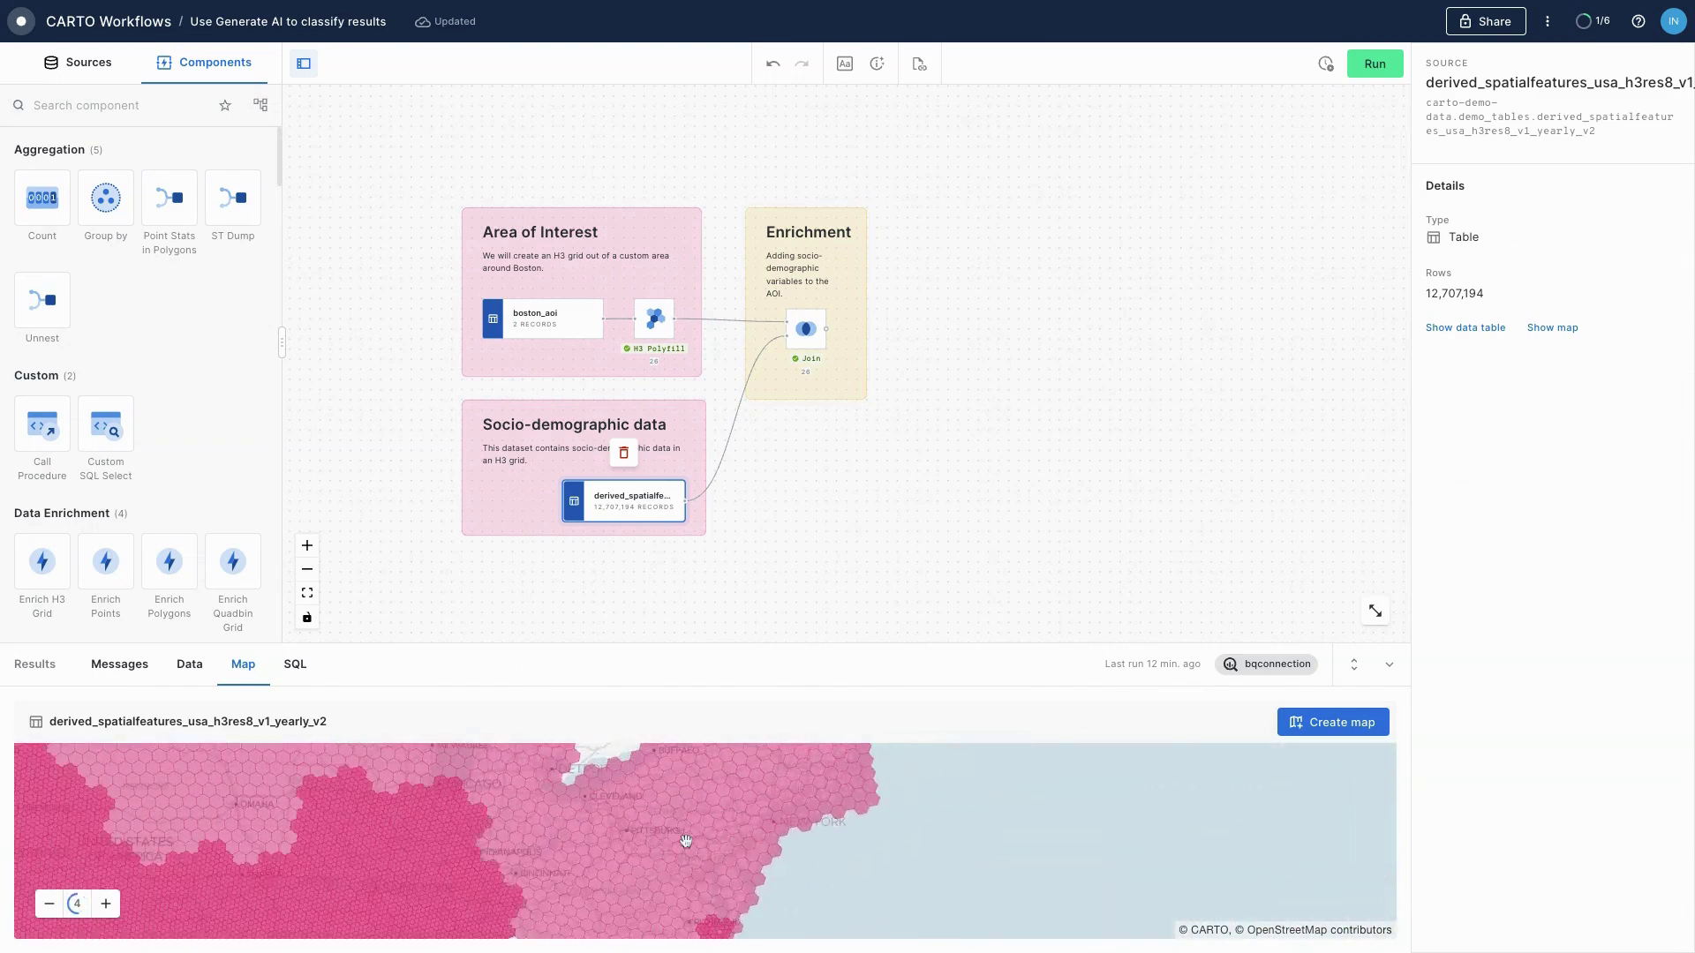
pyautogui.scroll(4, 790, 810)
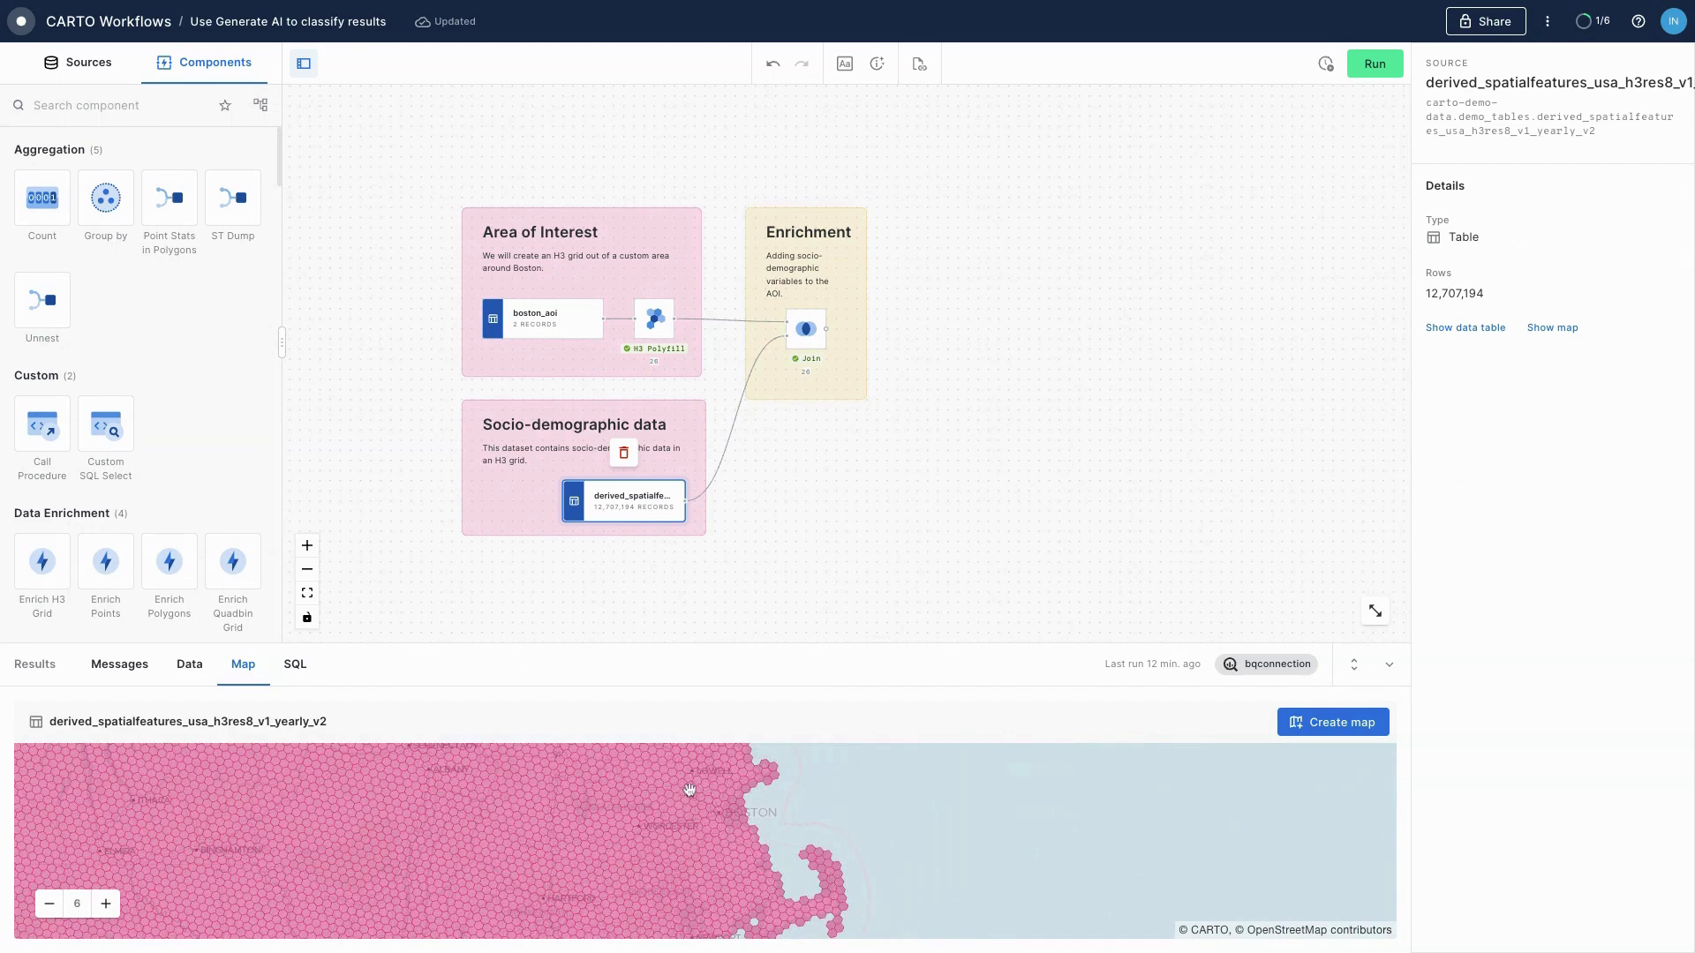
pyautogui.scroll(1, 684, 860)
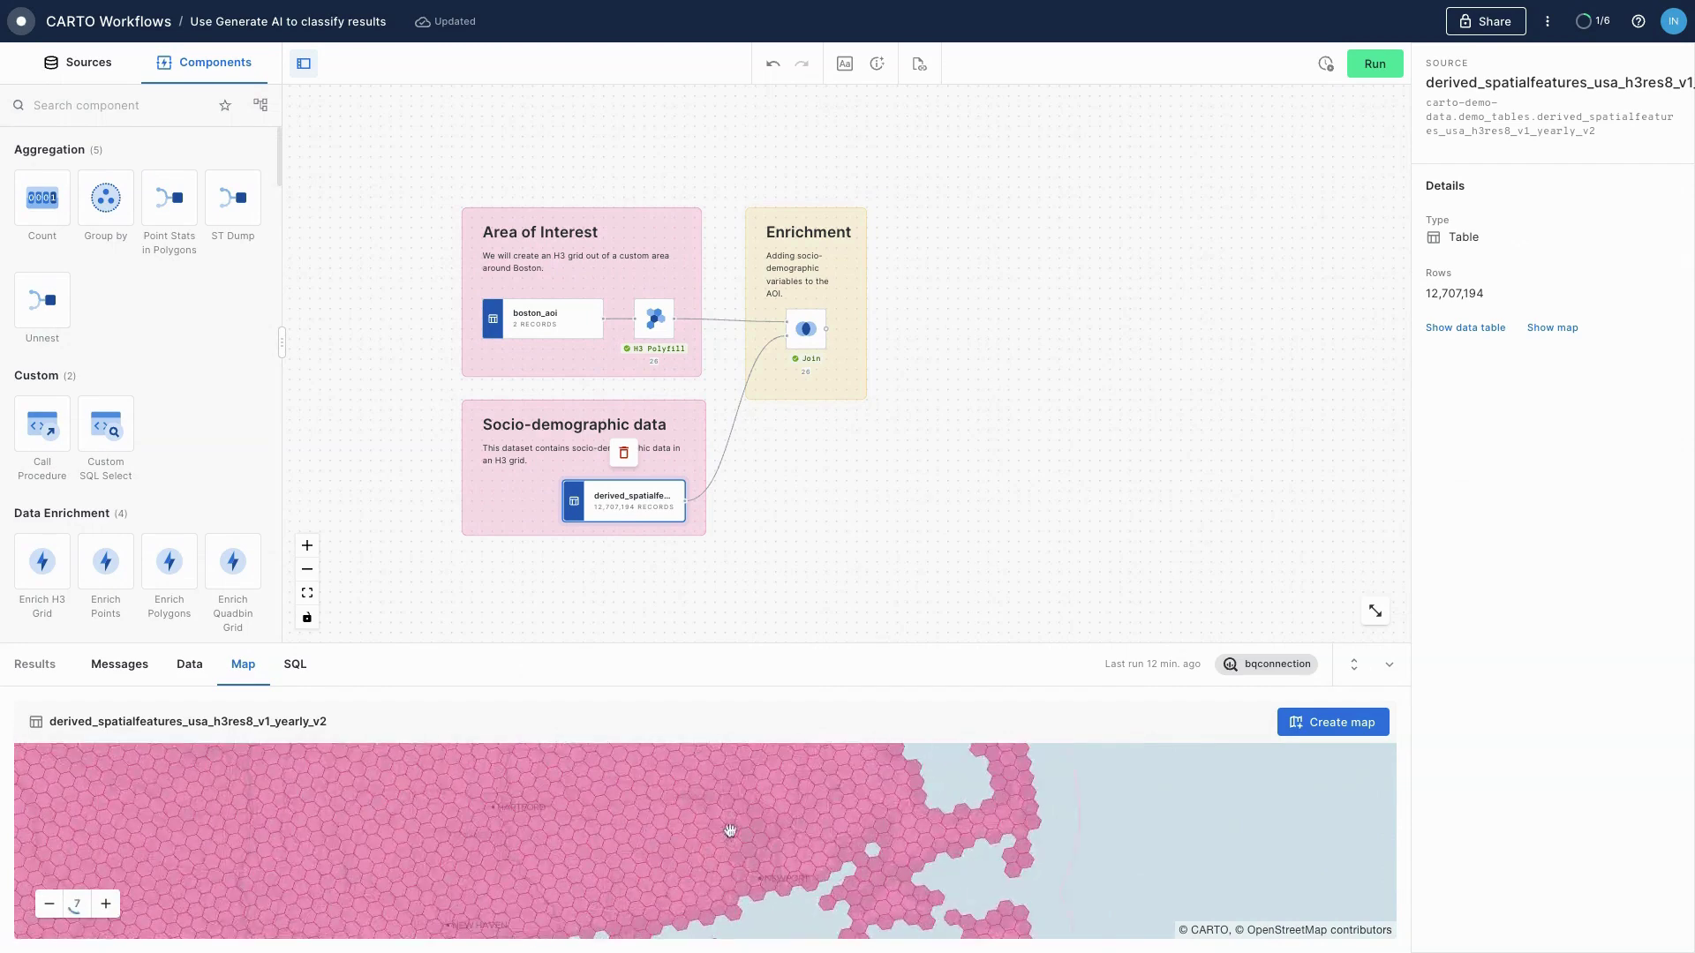
pyautogui.scroll(2, 677, 810)
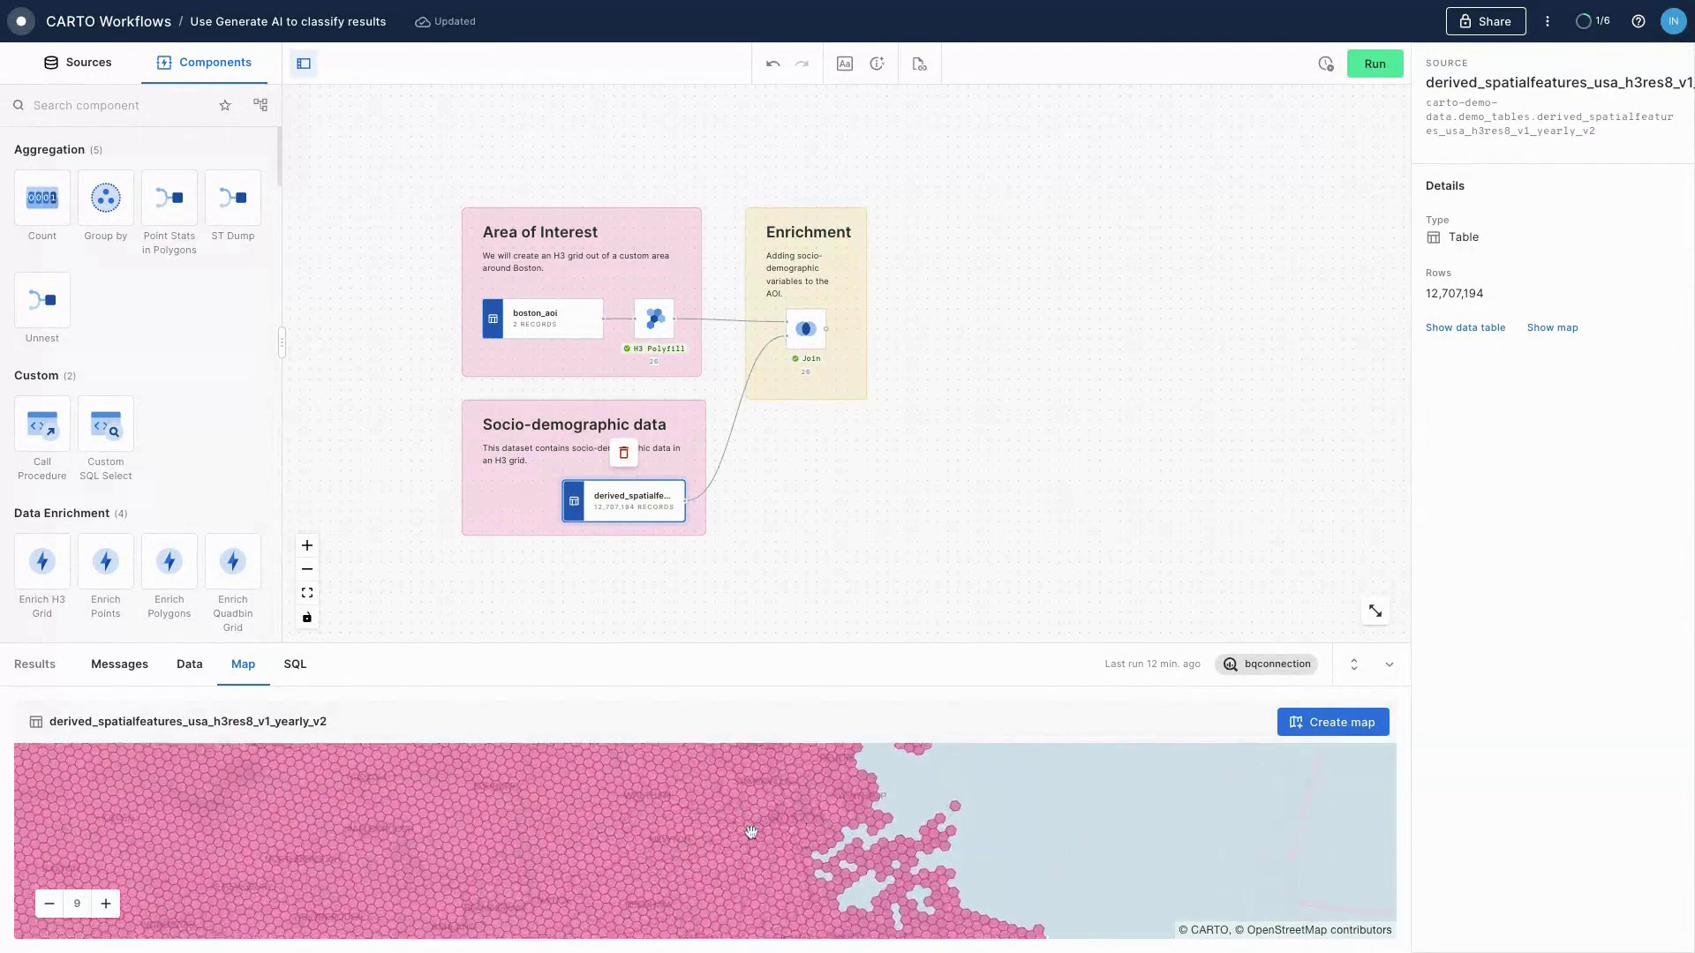
pyautogui.scroll(1, 749, 833)
pyautogui.scroll(2, 732, 852)
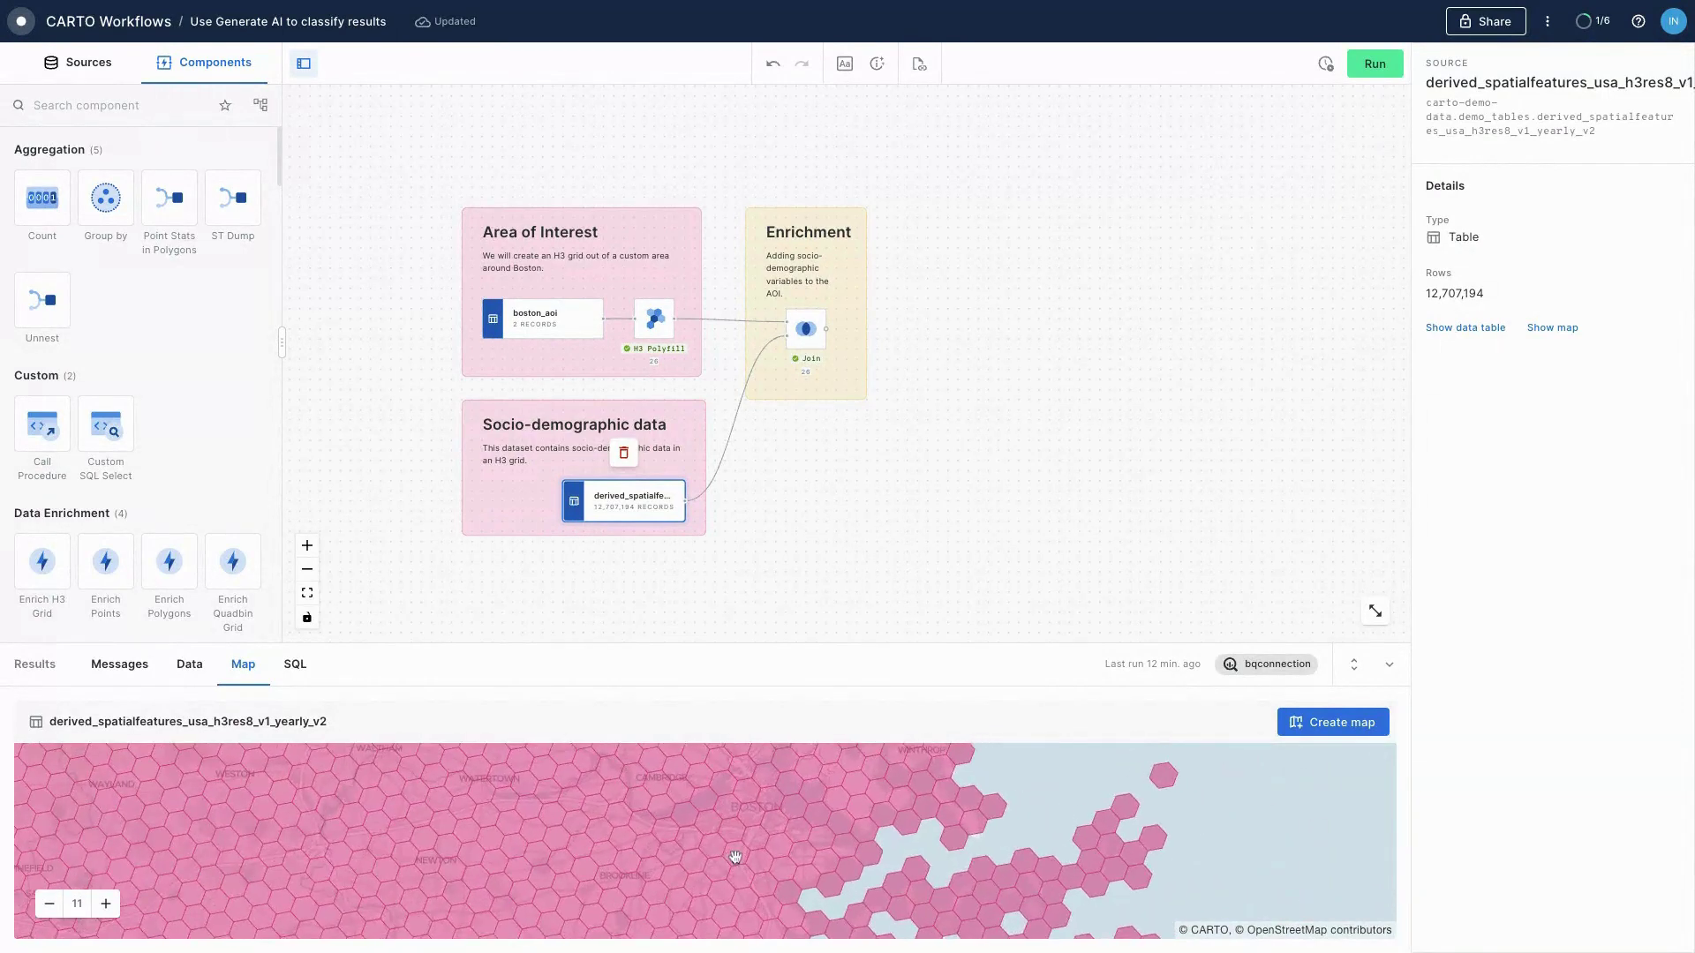
pyautogui.scroll(-1, 721, 833)
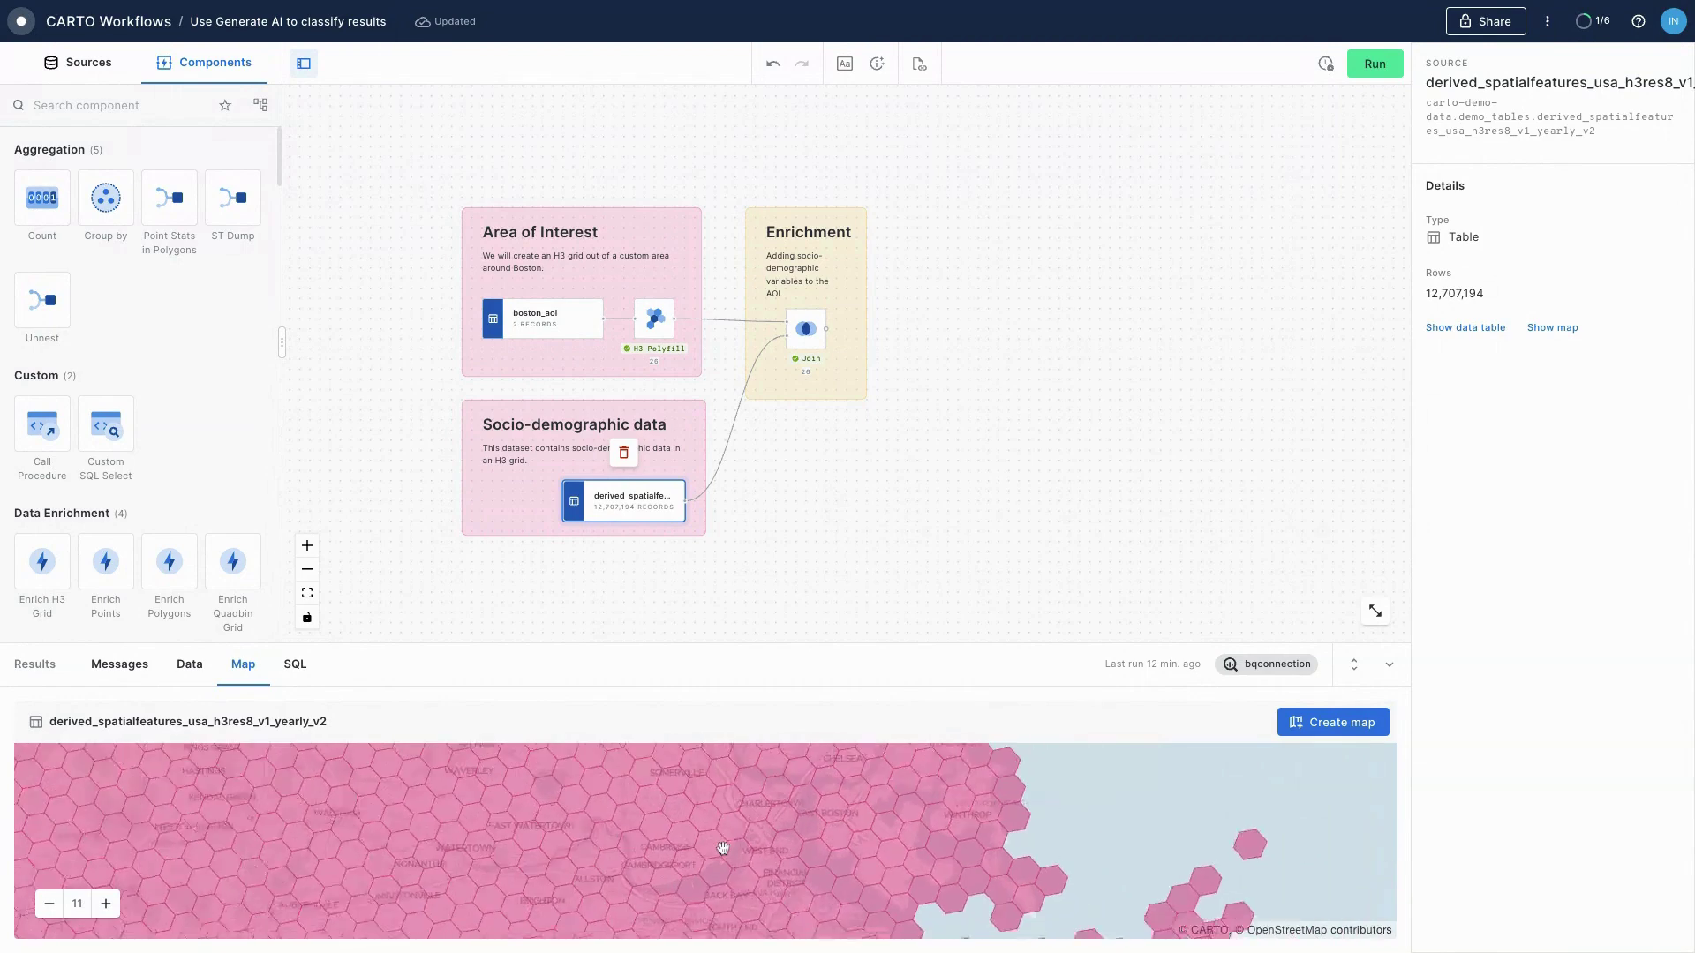
# Show the H3 Polyfill output as h3 cells, framing both hexagon clusters near Watertown and Brookline
pyautogui.click(653, 322)
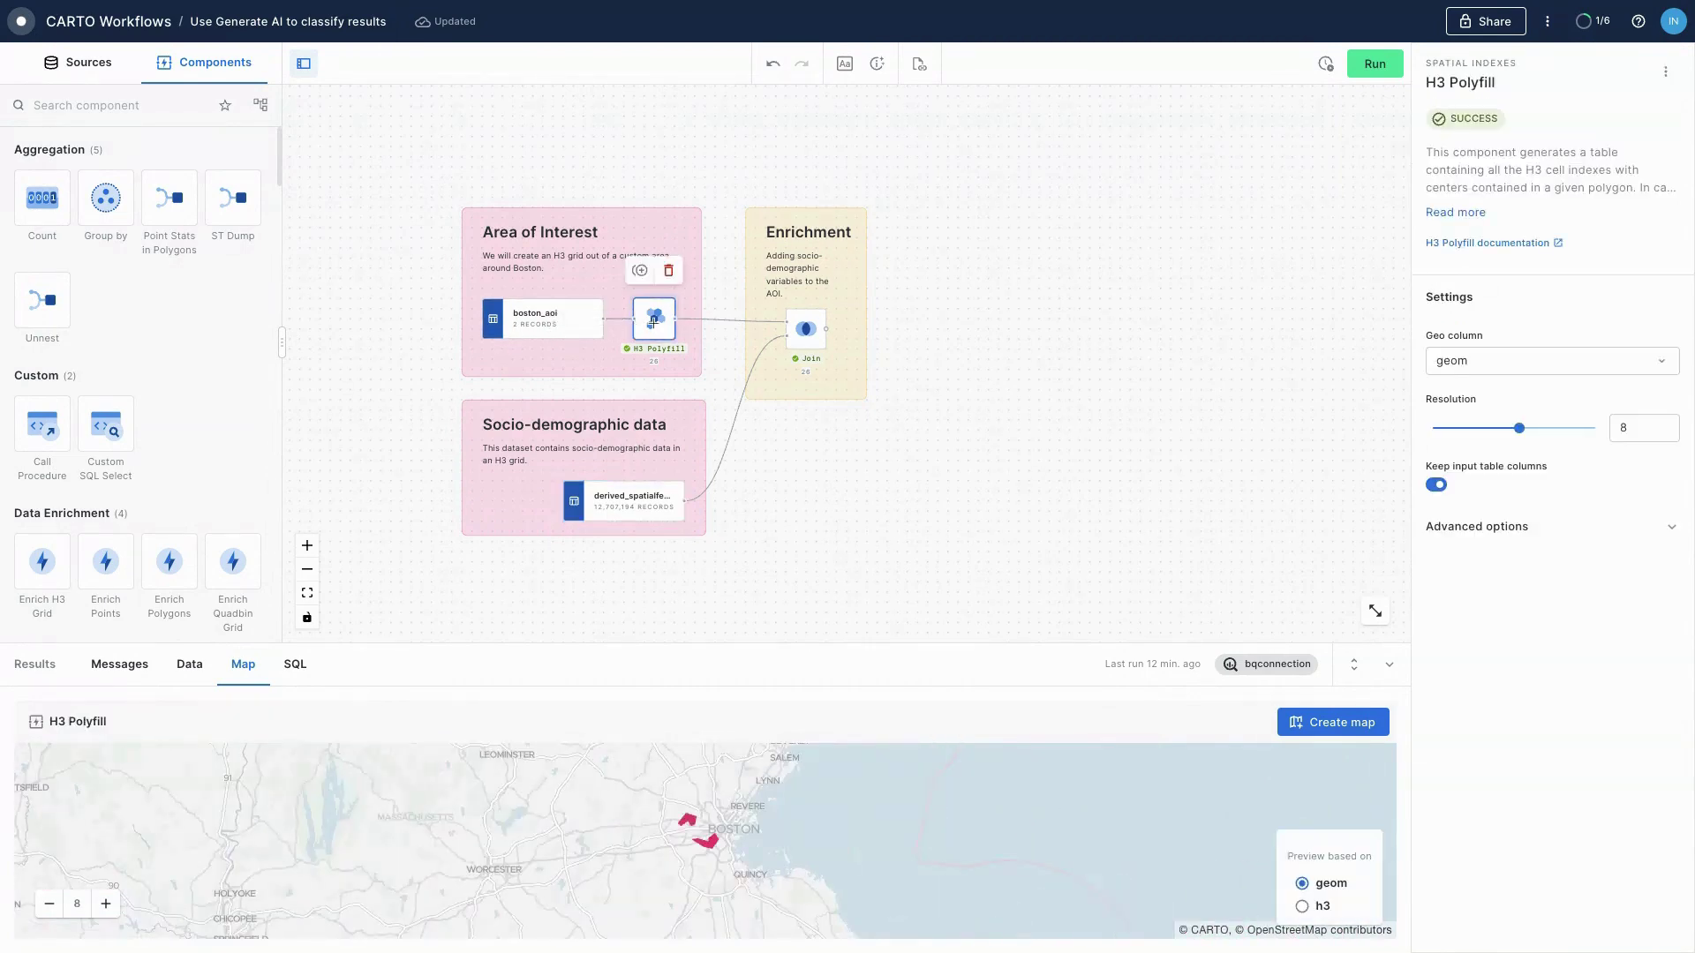
pyautogui.click(1301, 906)
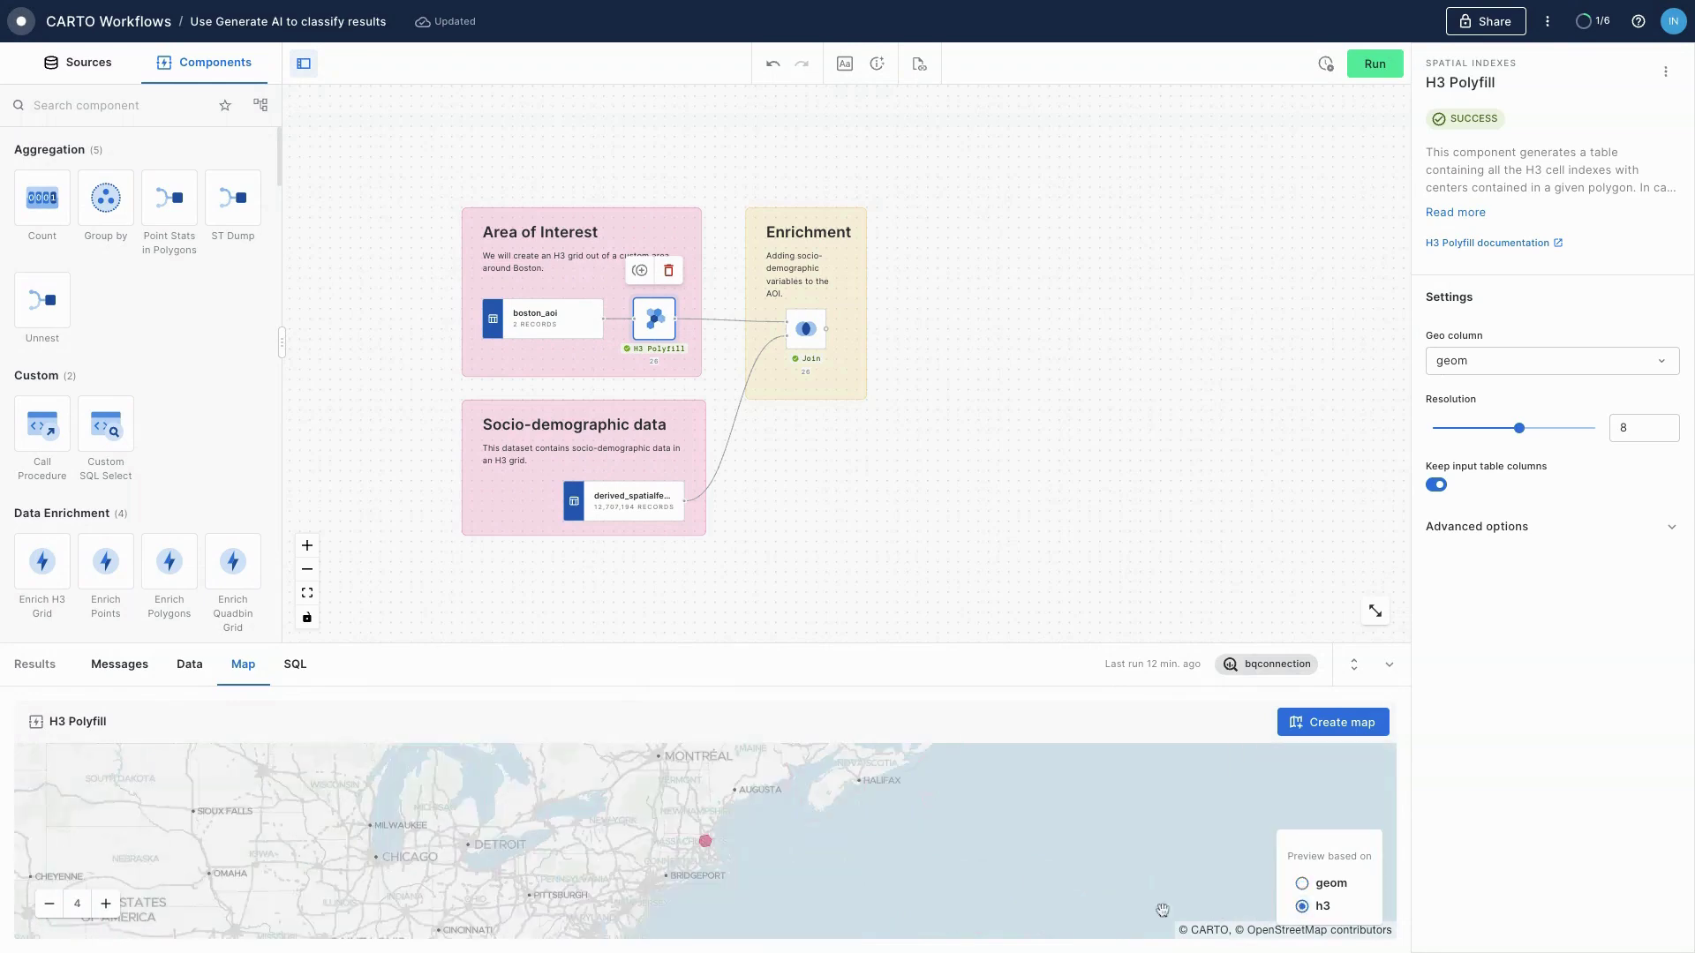
pyautogui.moveTo(800, 744); pyautogui.dragTo(750, 714)
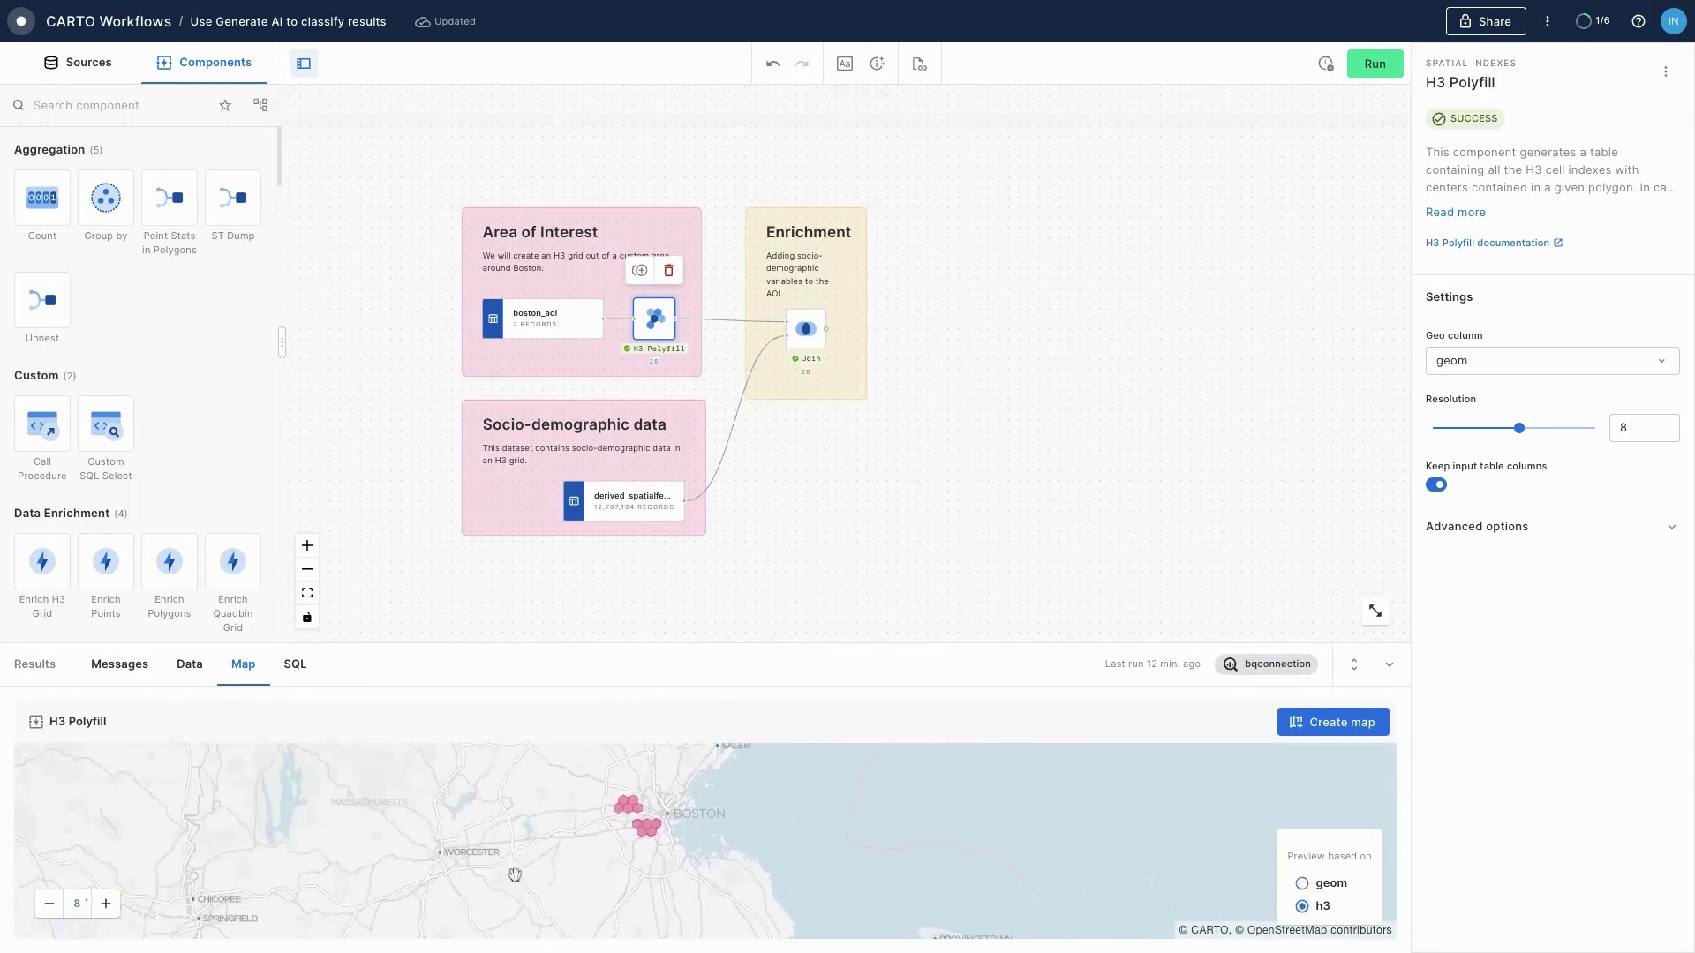
pyautogui.scroll(4, 652, 782)
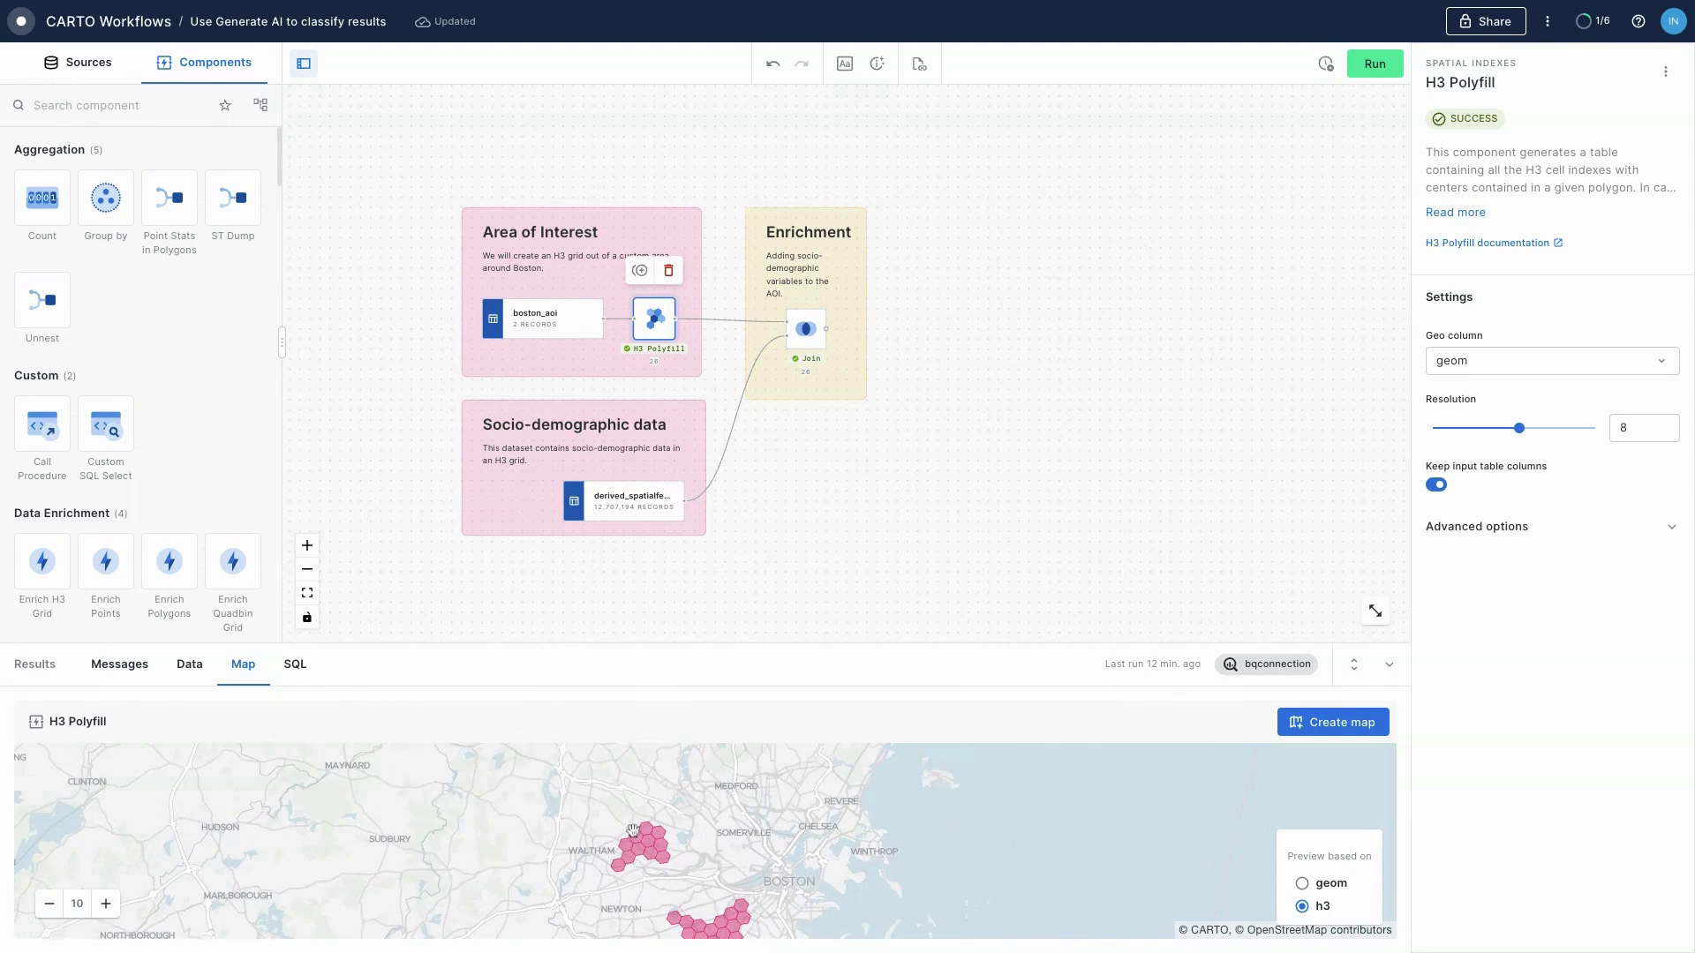
pyautogui.moveTo(652, 783); pyautogui.dragTo(636, 832)
pyautogui.scroll(2, 637, 894)
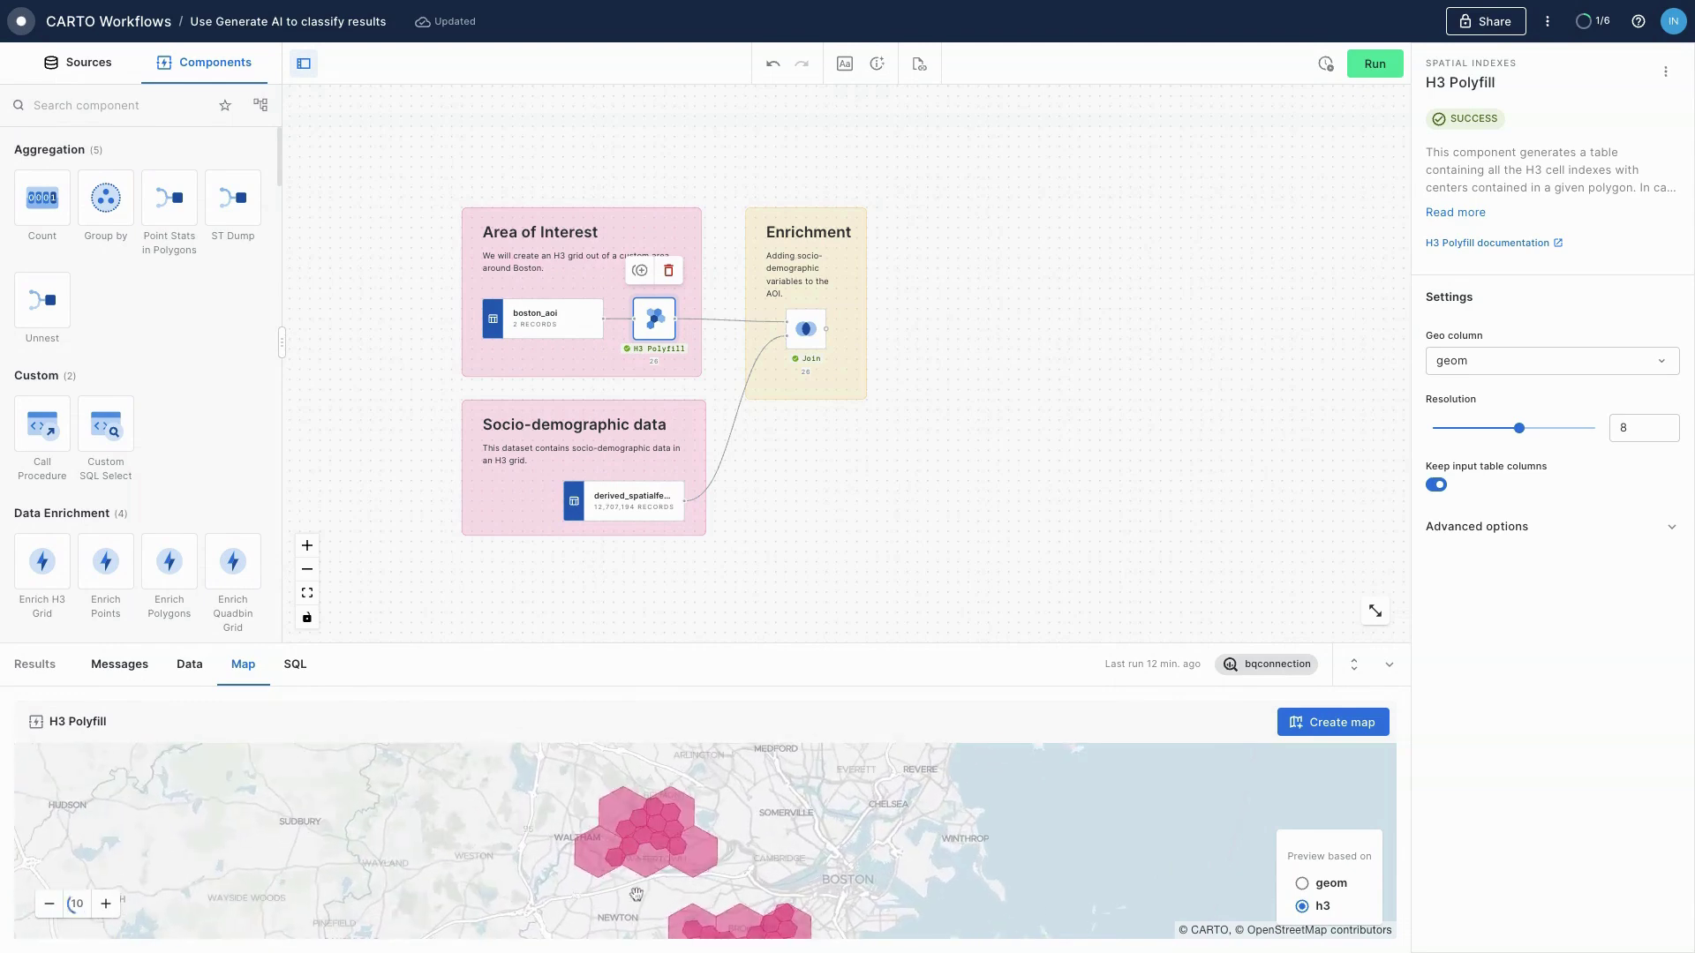
pyautogui.moveTo(637, 894); pyautogui.dragTo(616, 893)
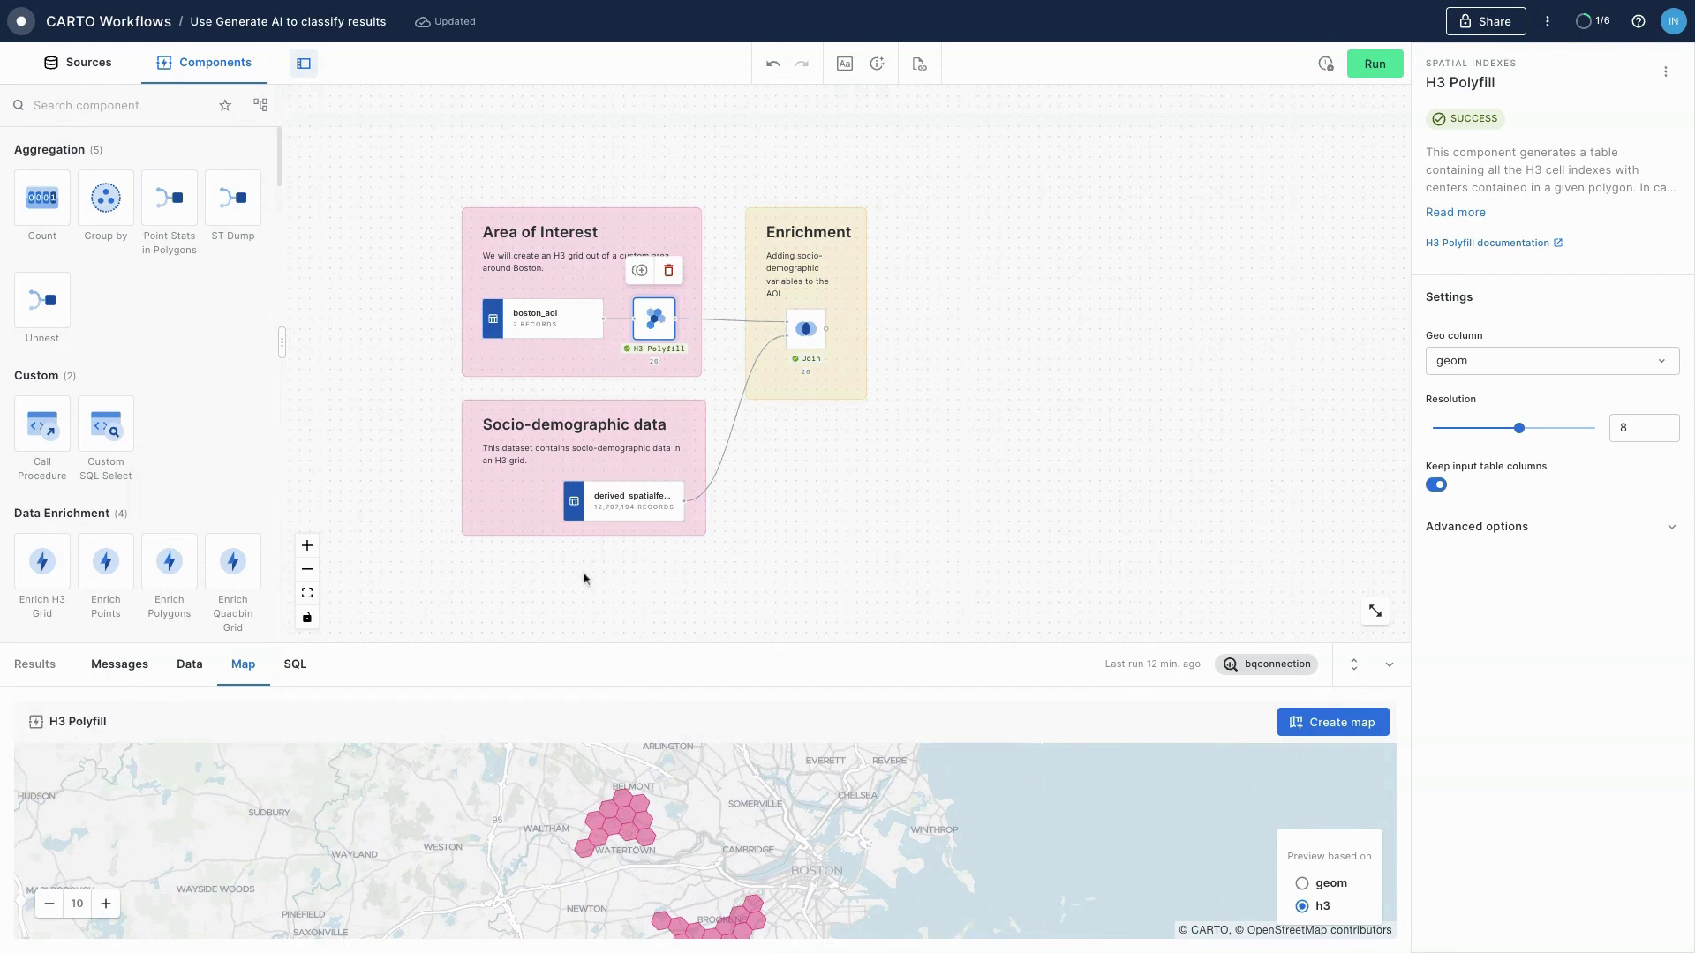
pyautogui.click(622, 502)
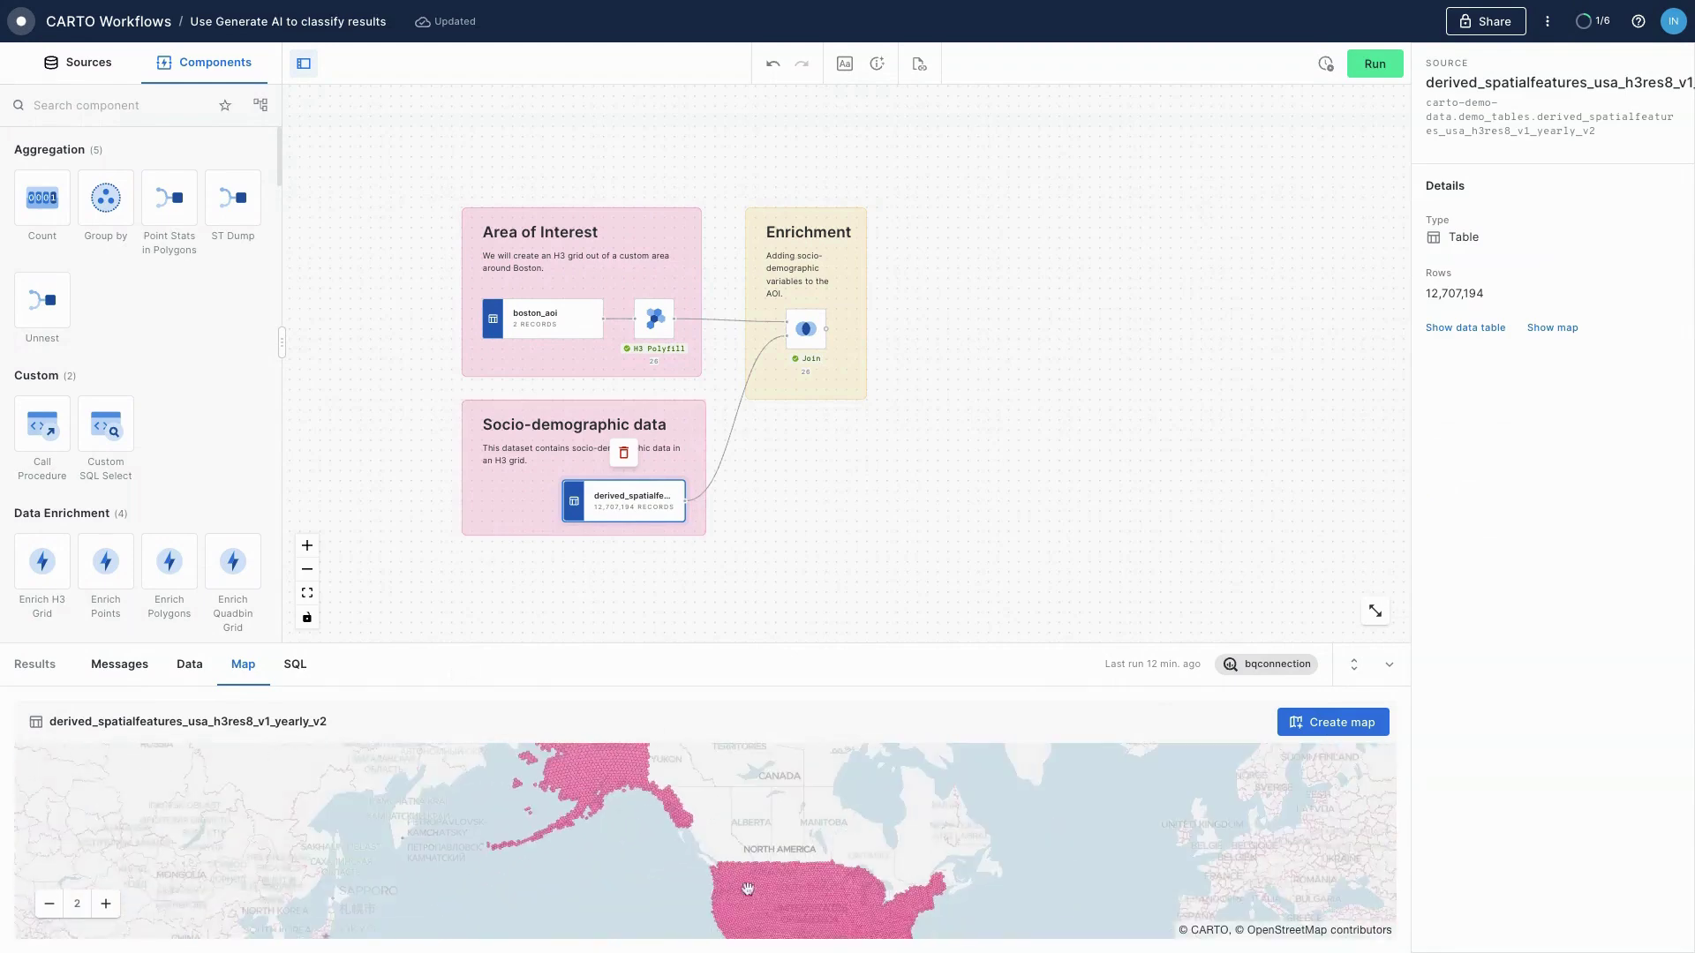
pyautogui.click(189, 666)
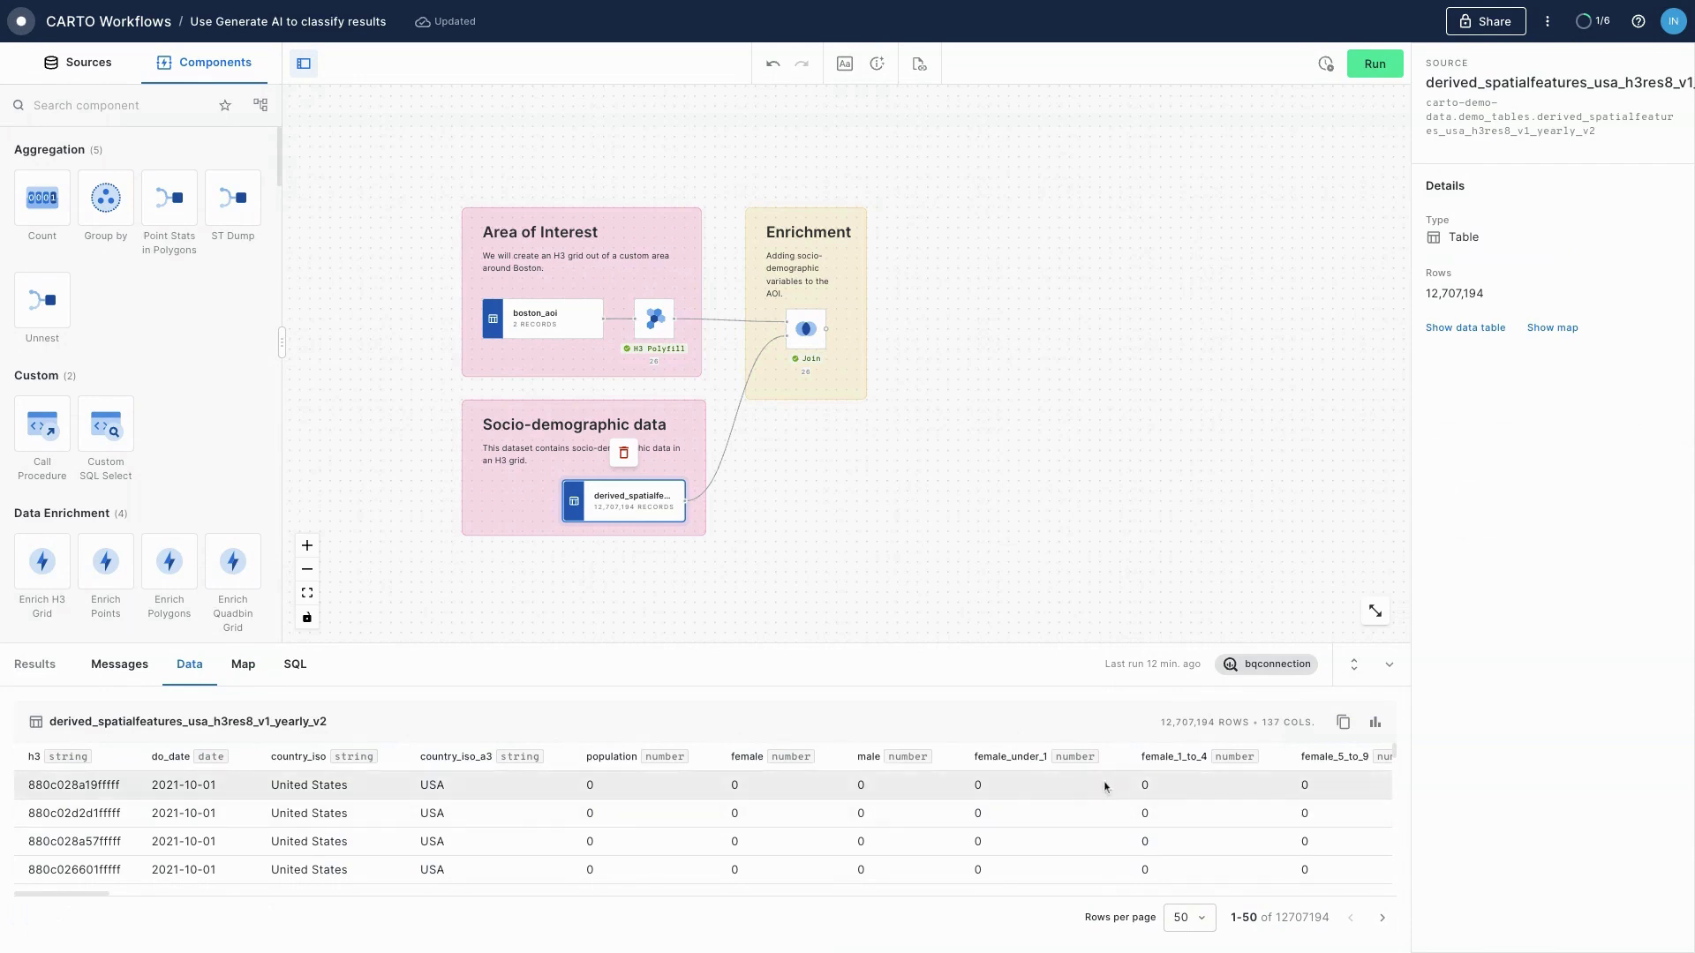
pyautogui.hscroll(10, 100, 893)
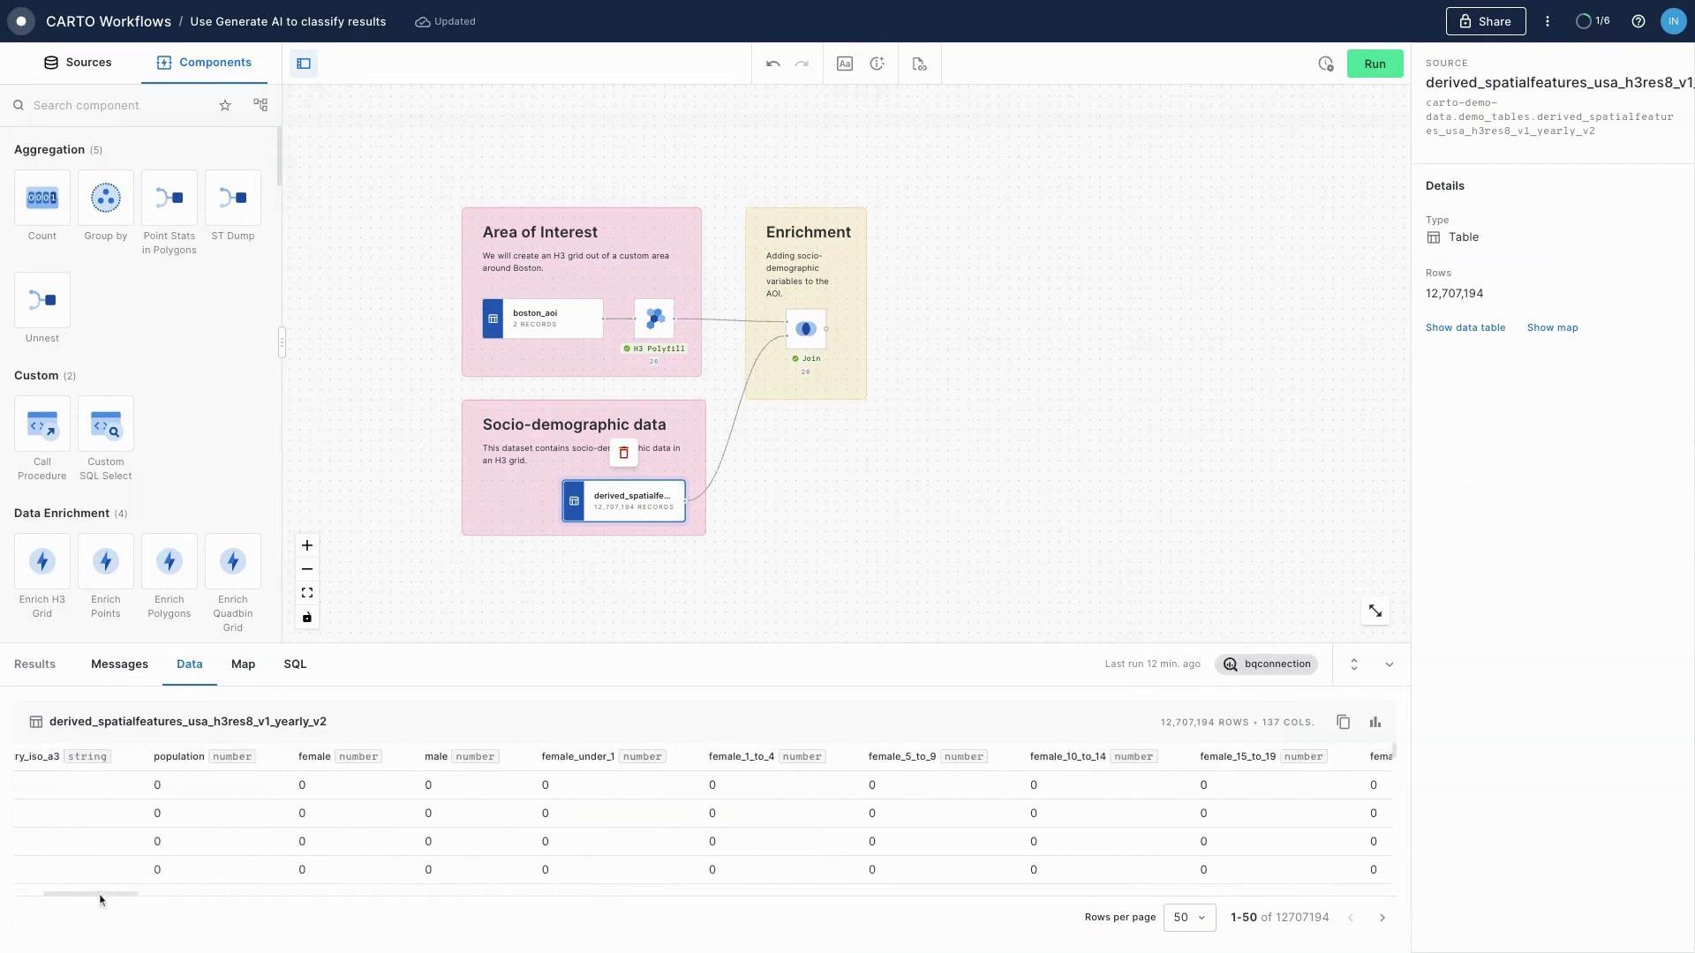
pyautogui.hscroll(15, 703, 821)
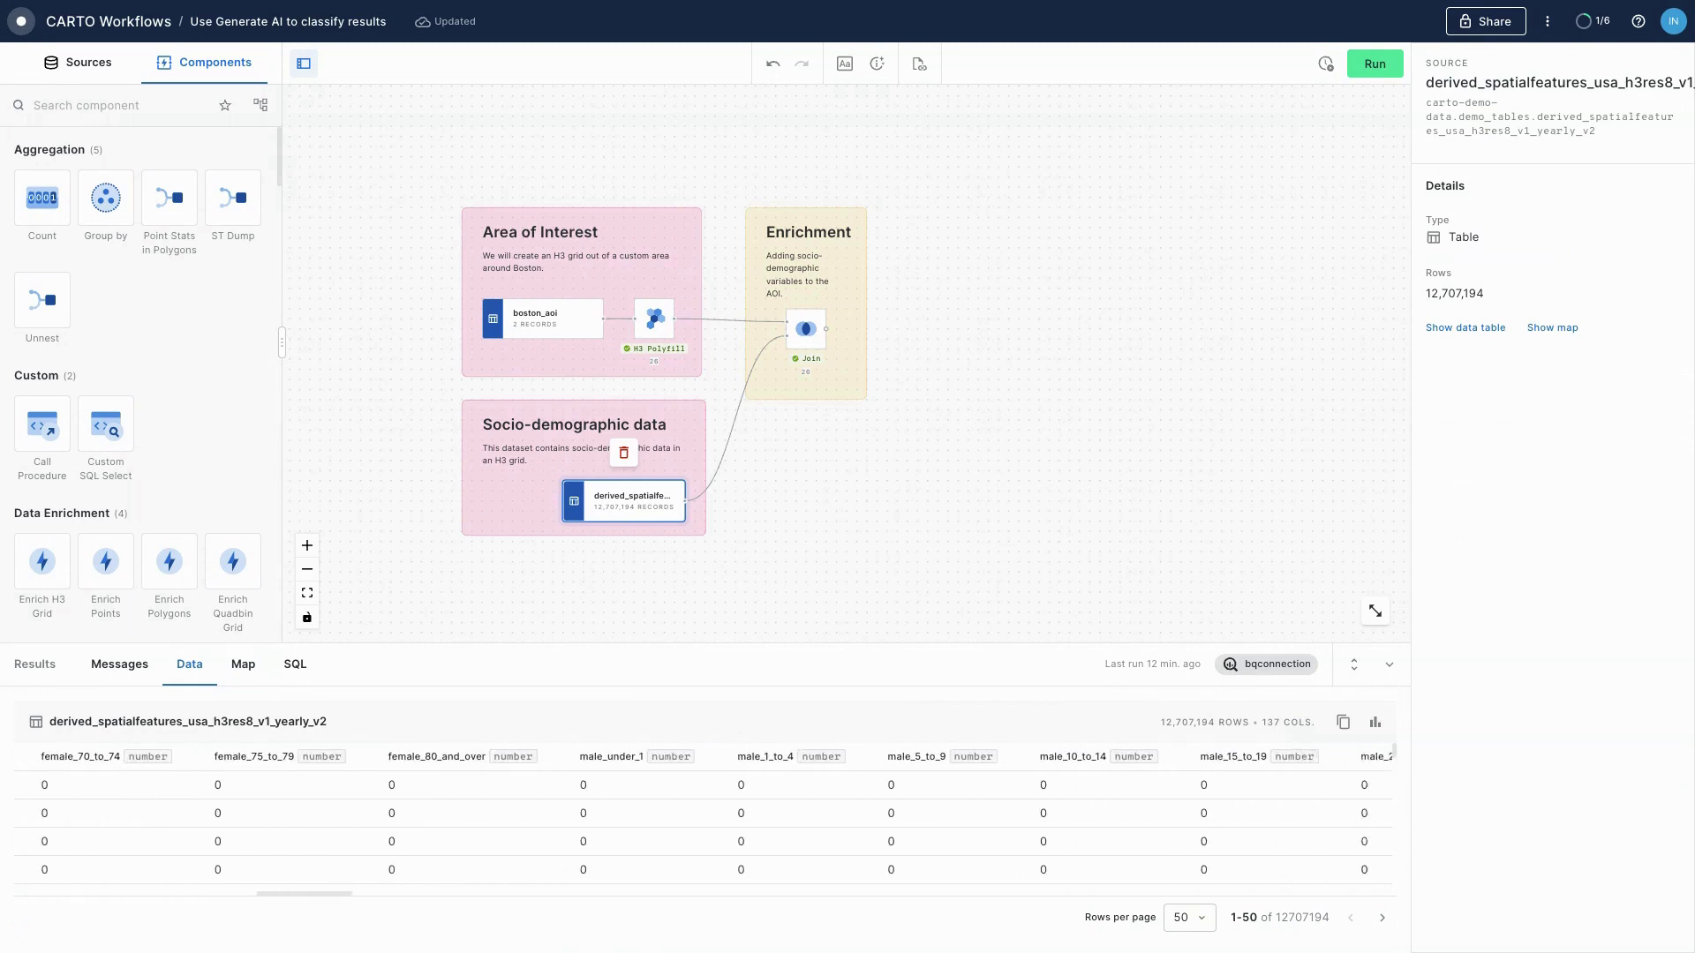
pyautogui.hscroll(2, 410, 812)
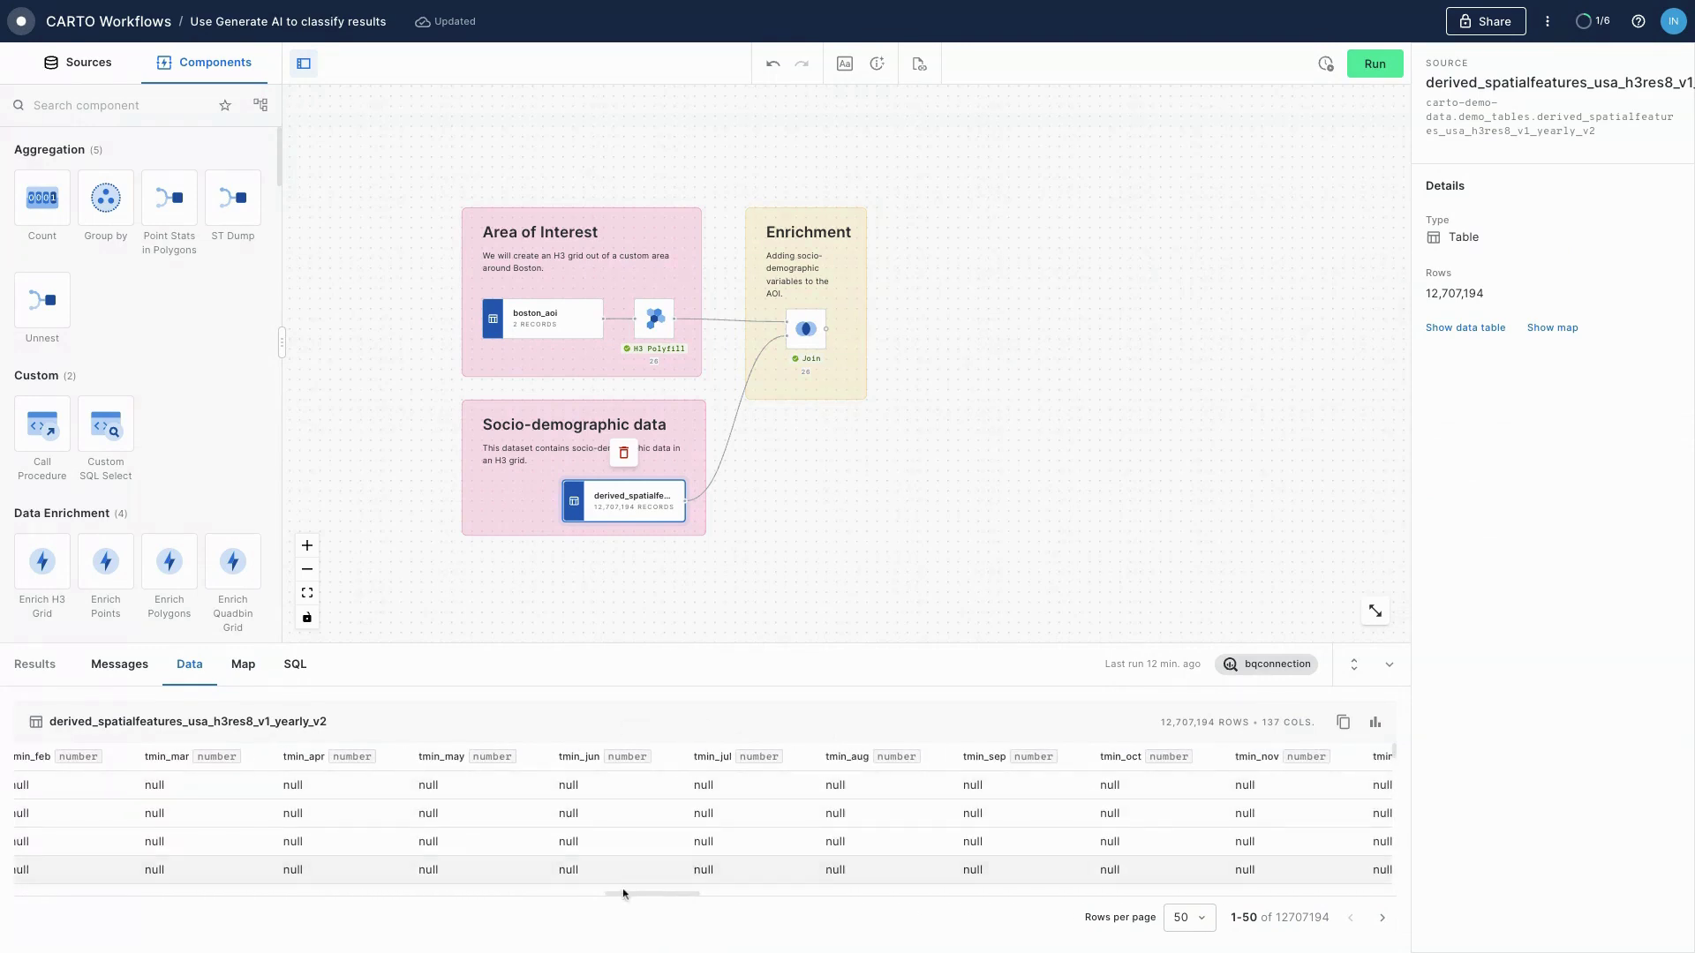
pyautogui.hscroll(6, 622, 899)
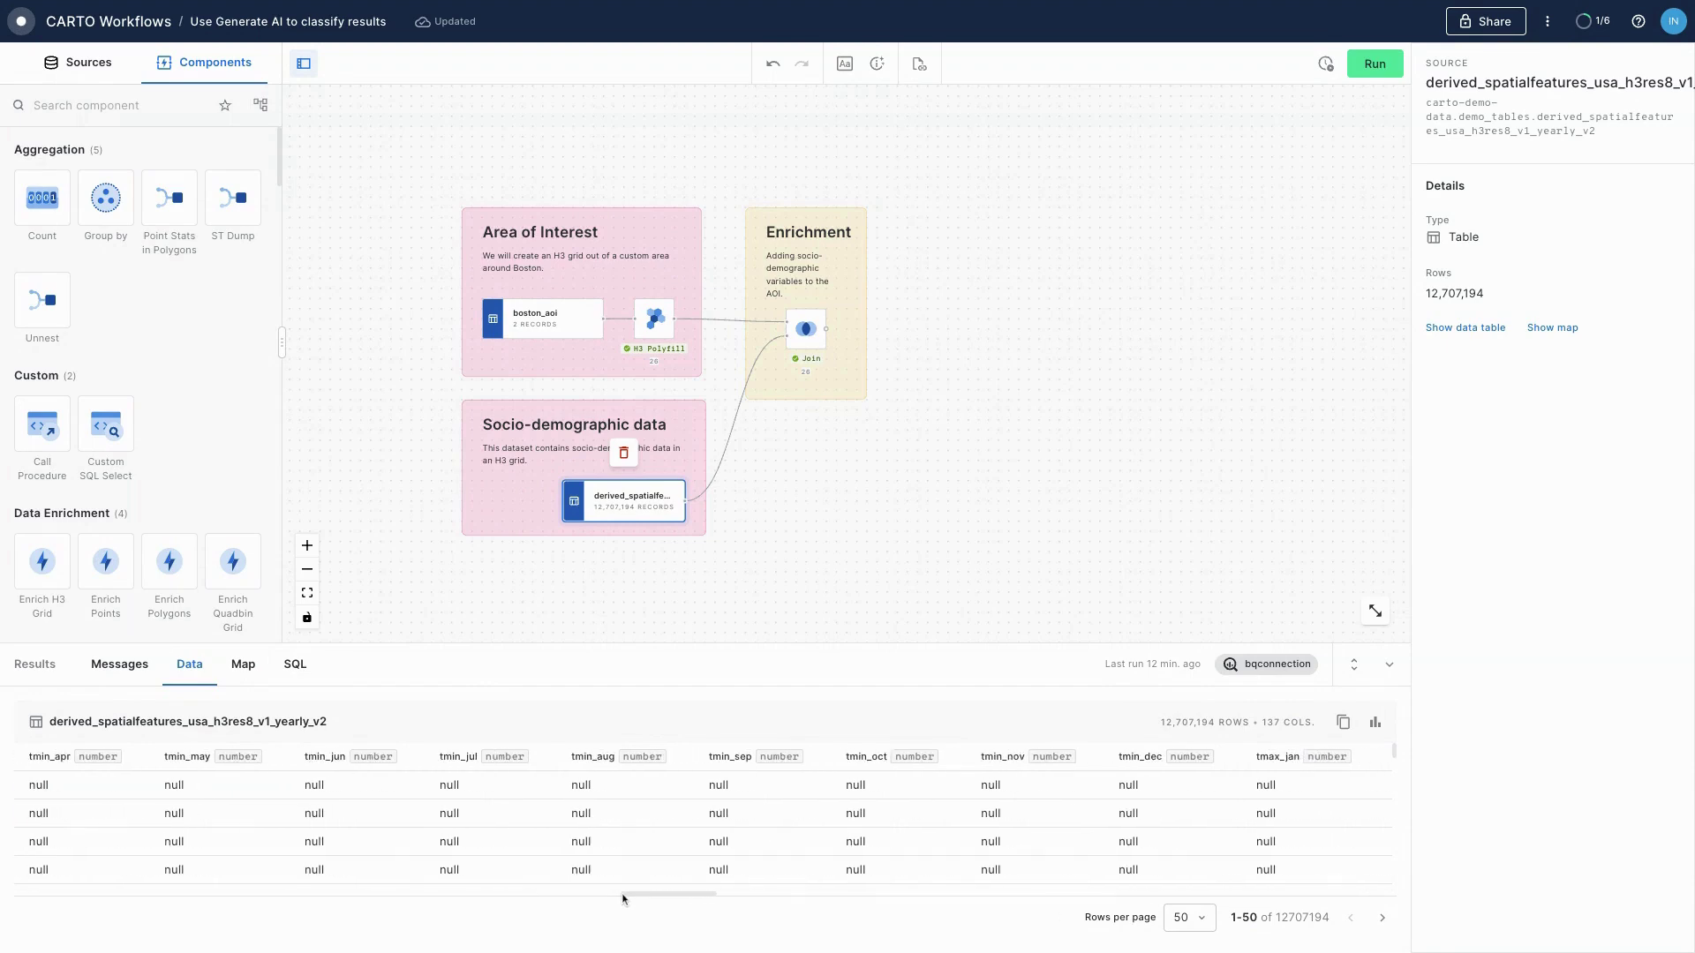
pyautogui.hscroll(20, 717, 812)
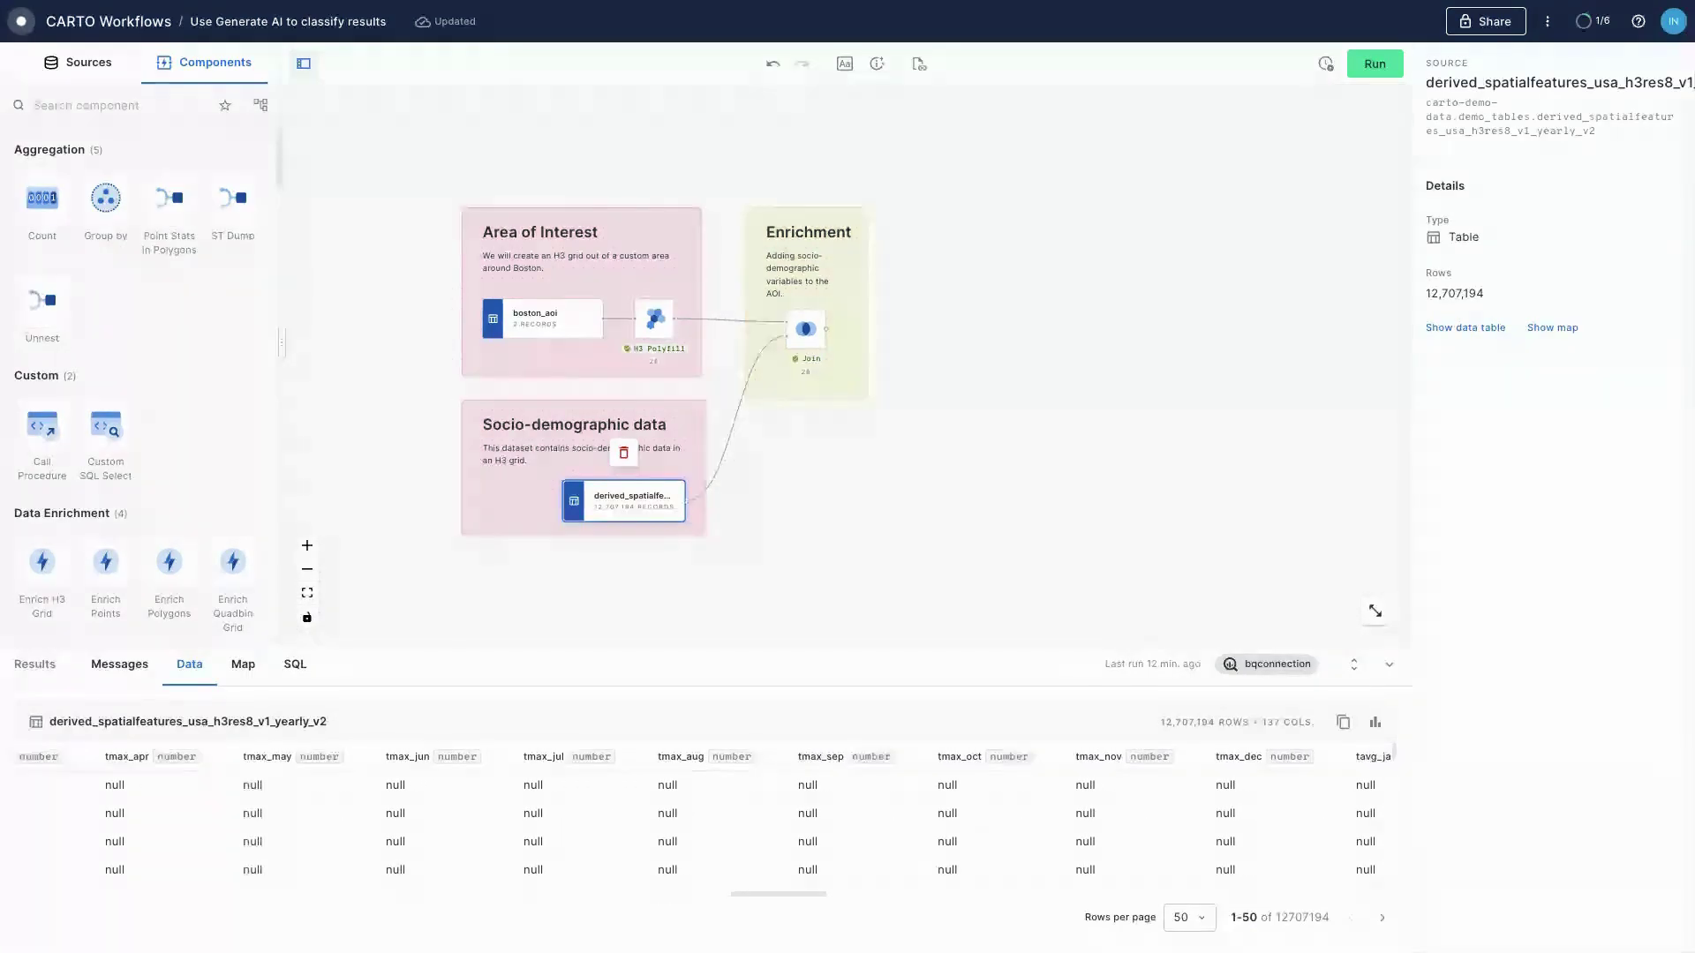
pyautogui.hscroll(9, 706, 812)
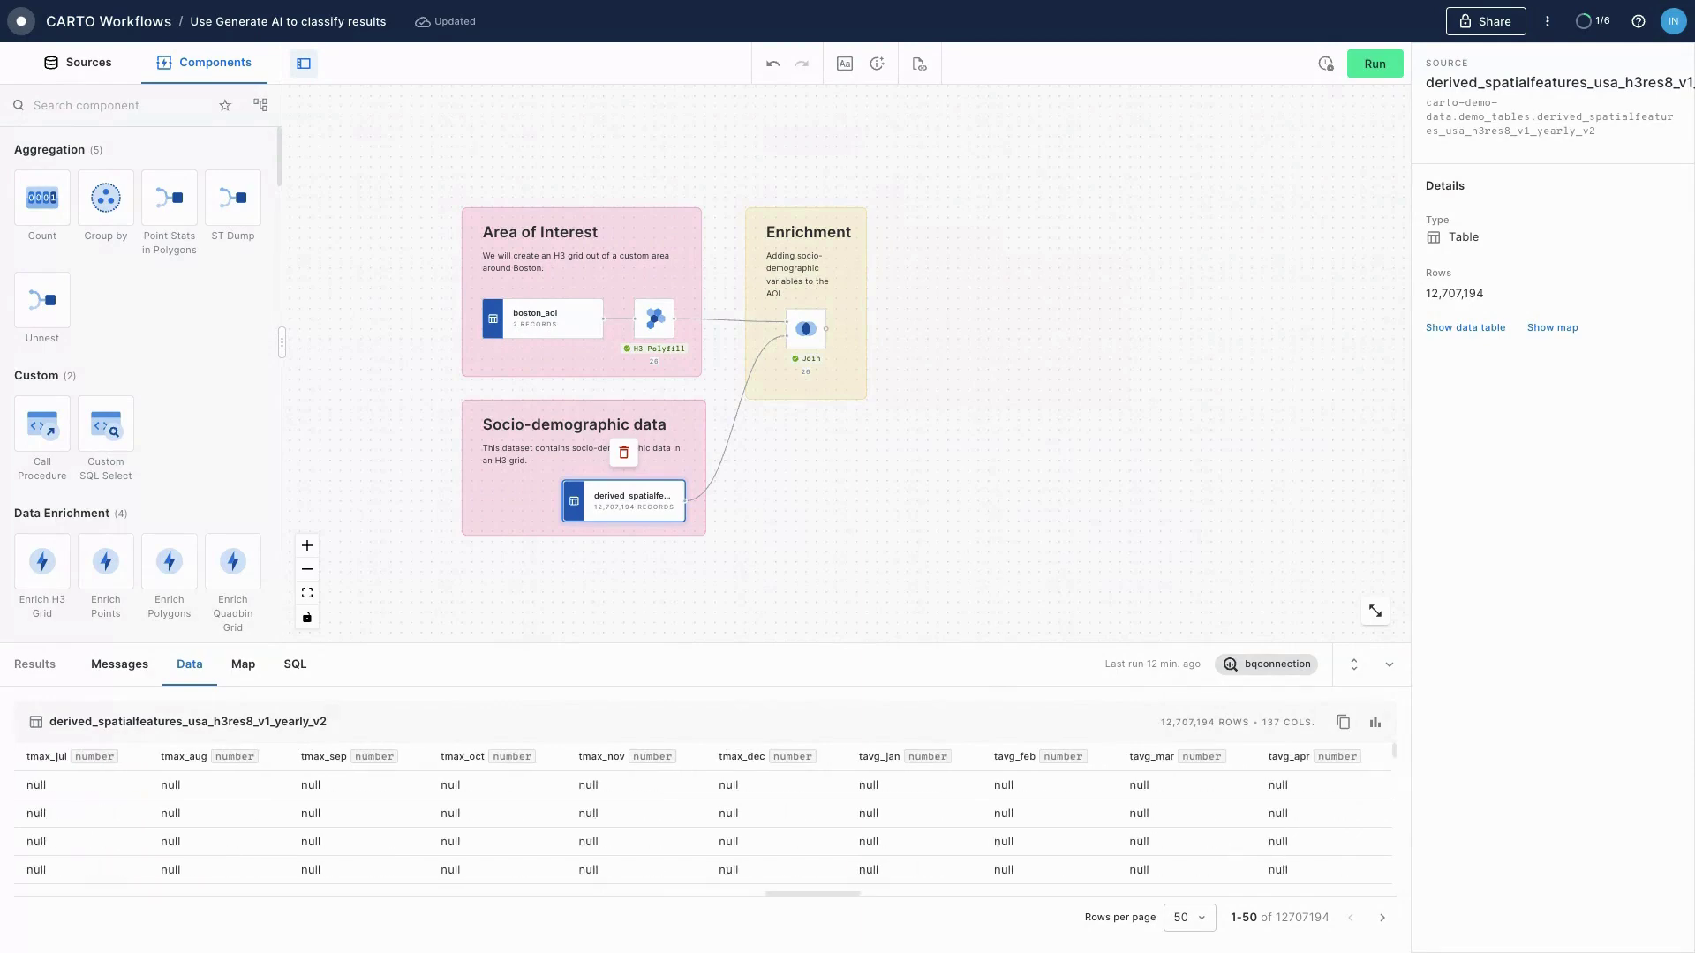
pyautogui.hscroll(-20, 706, 812)
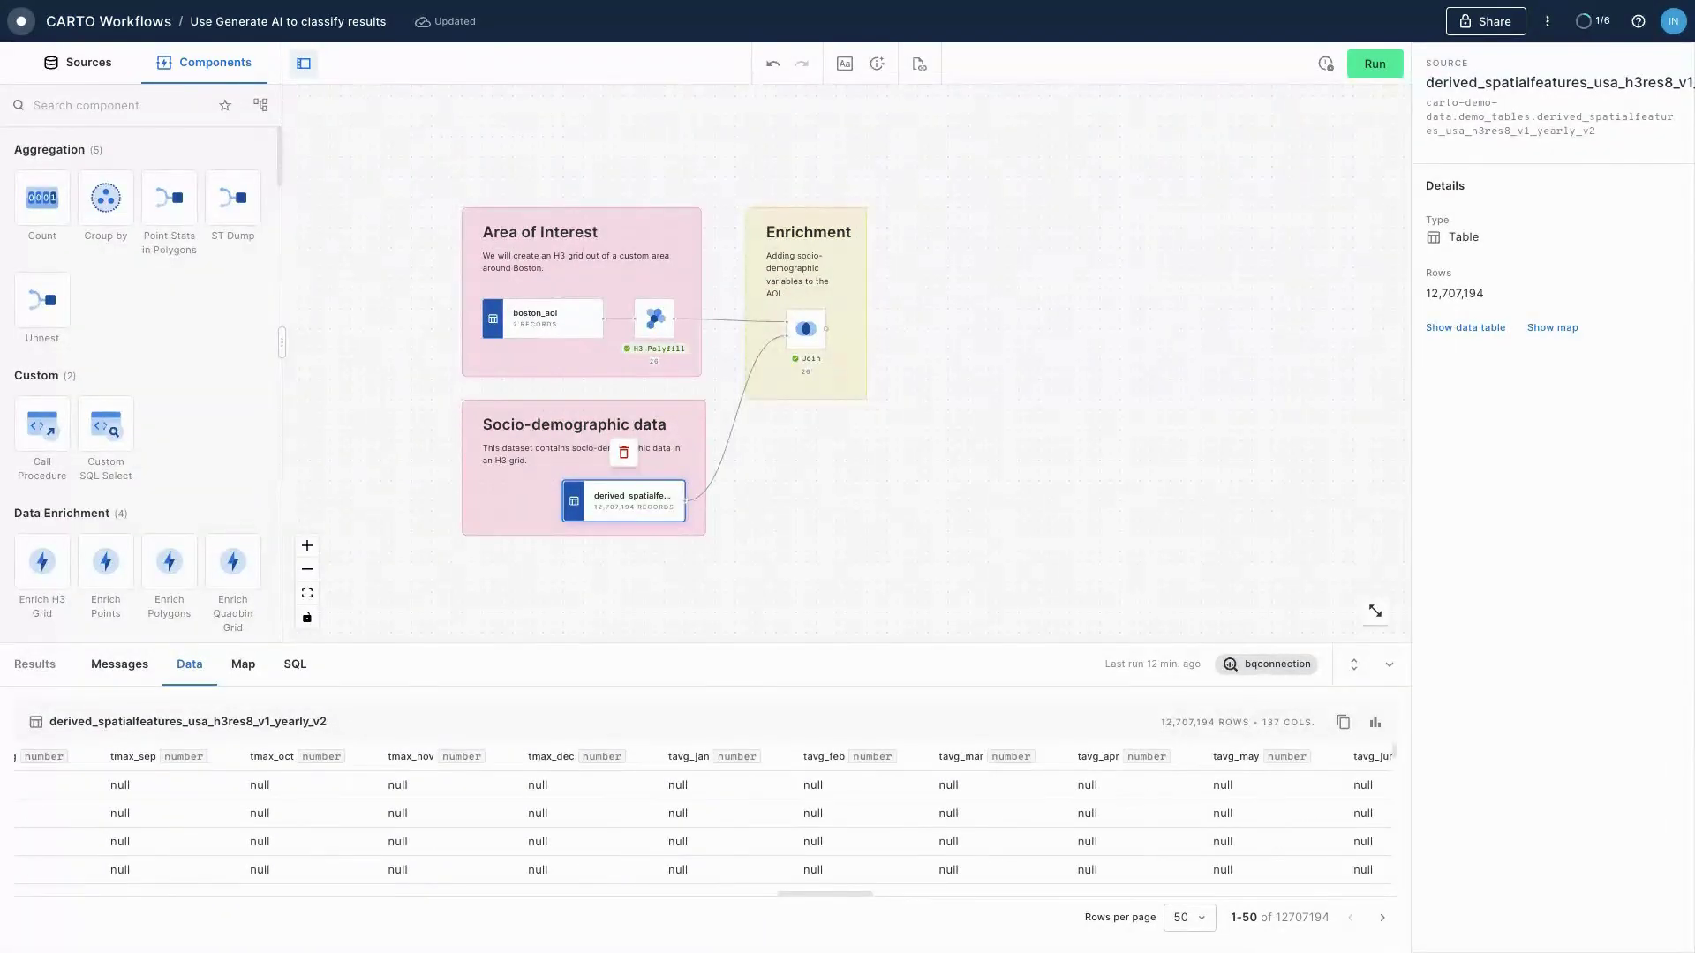
pyautogui.hscroll(-15, 706, 812)
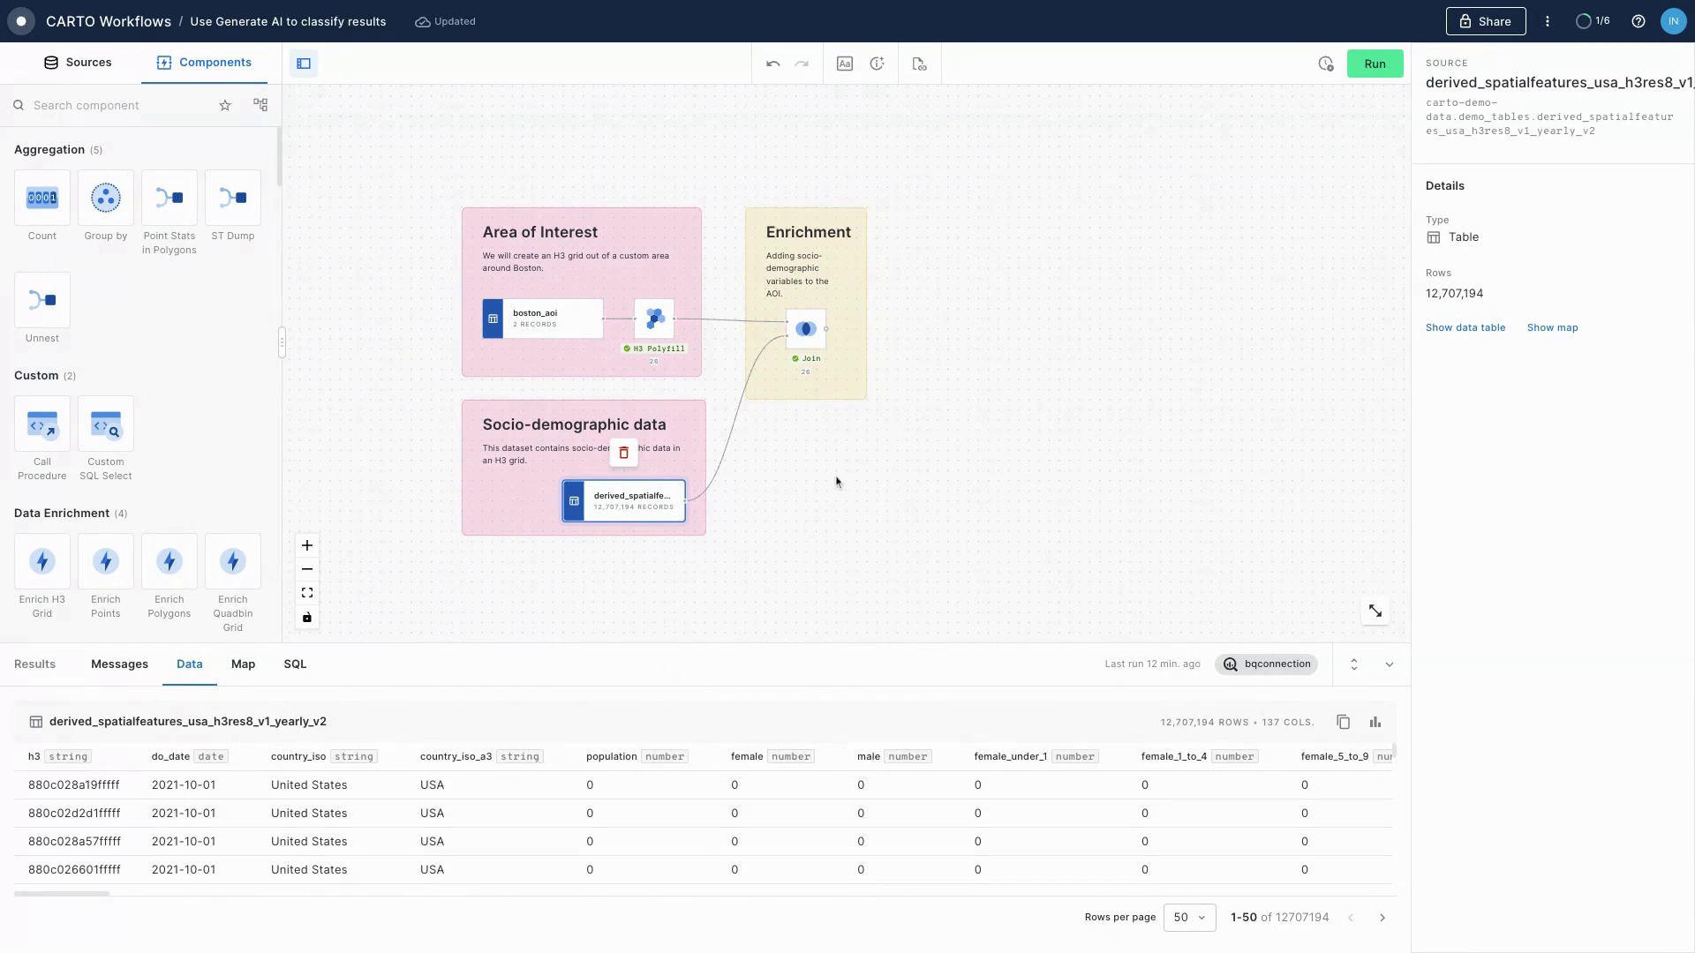
pyautogui.scroll(1, 836, 482)
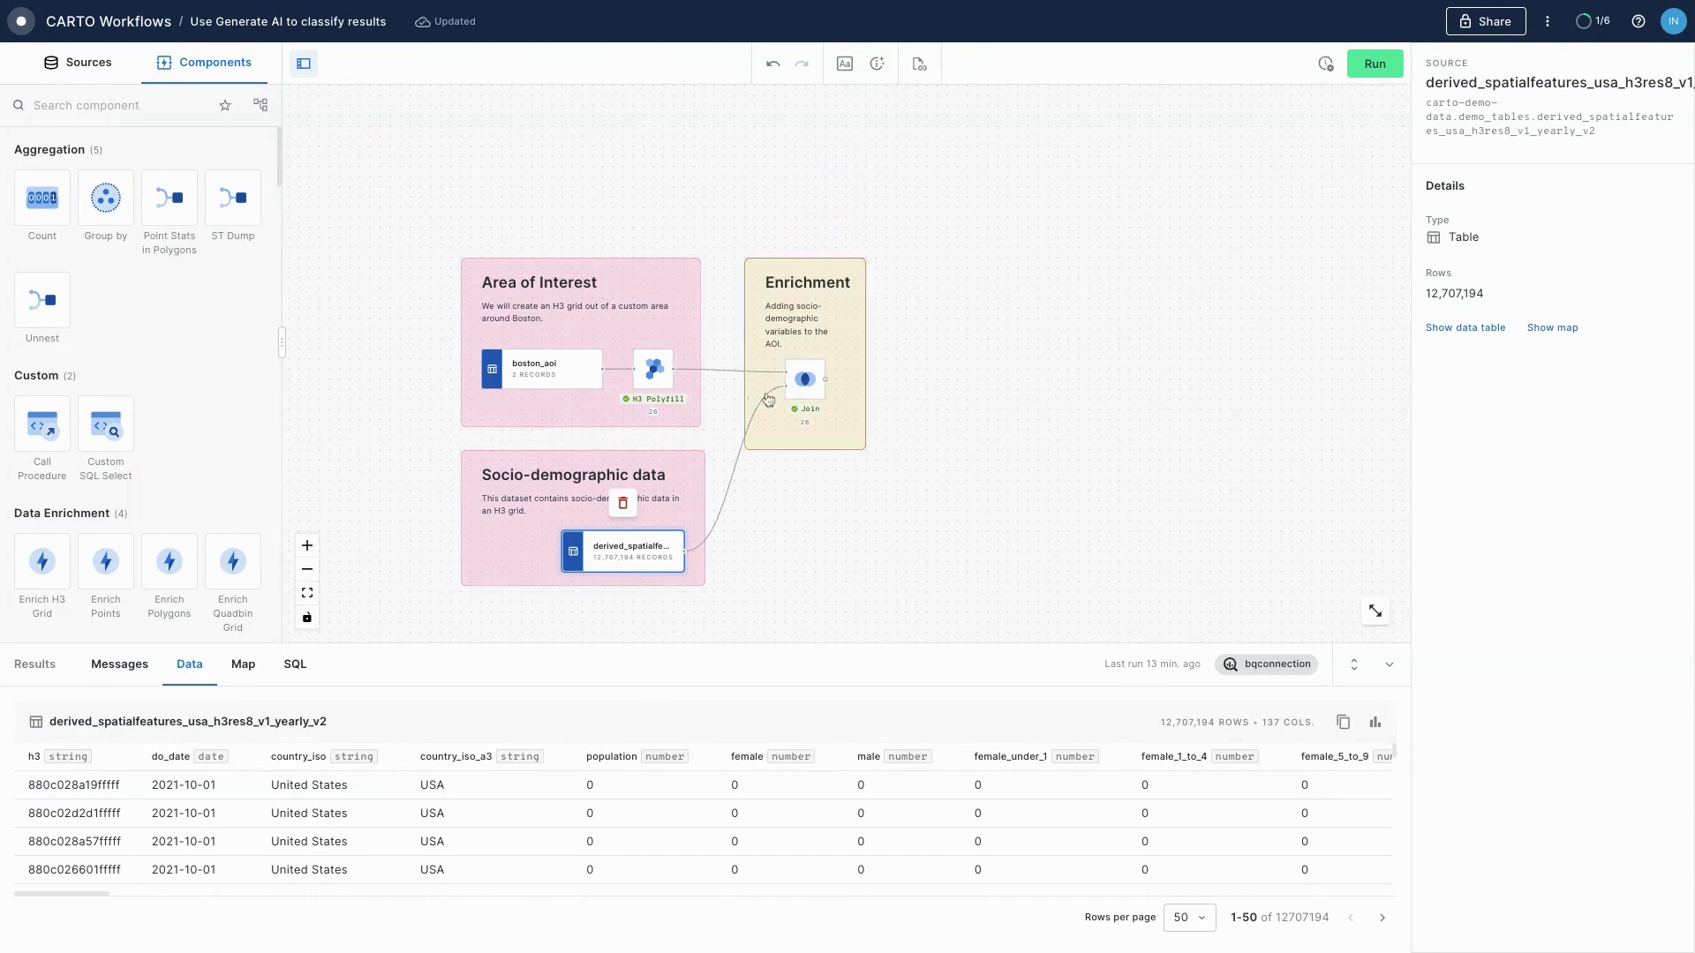
# Select the Join step and preview its joined result on the map based on h3
pyautogui.click(800, 379)
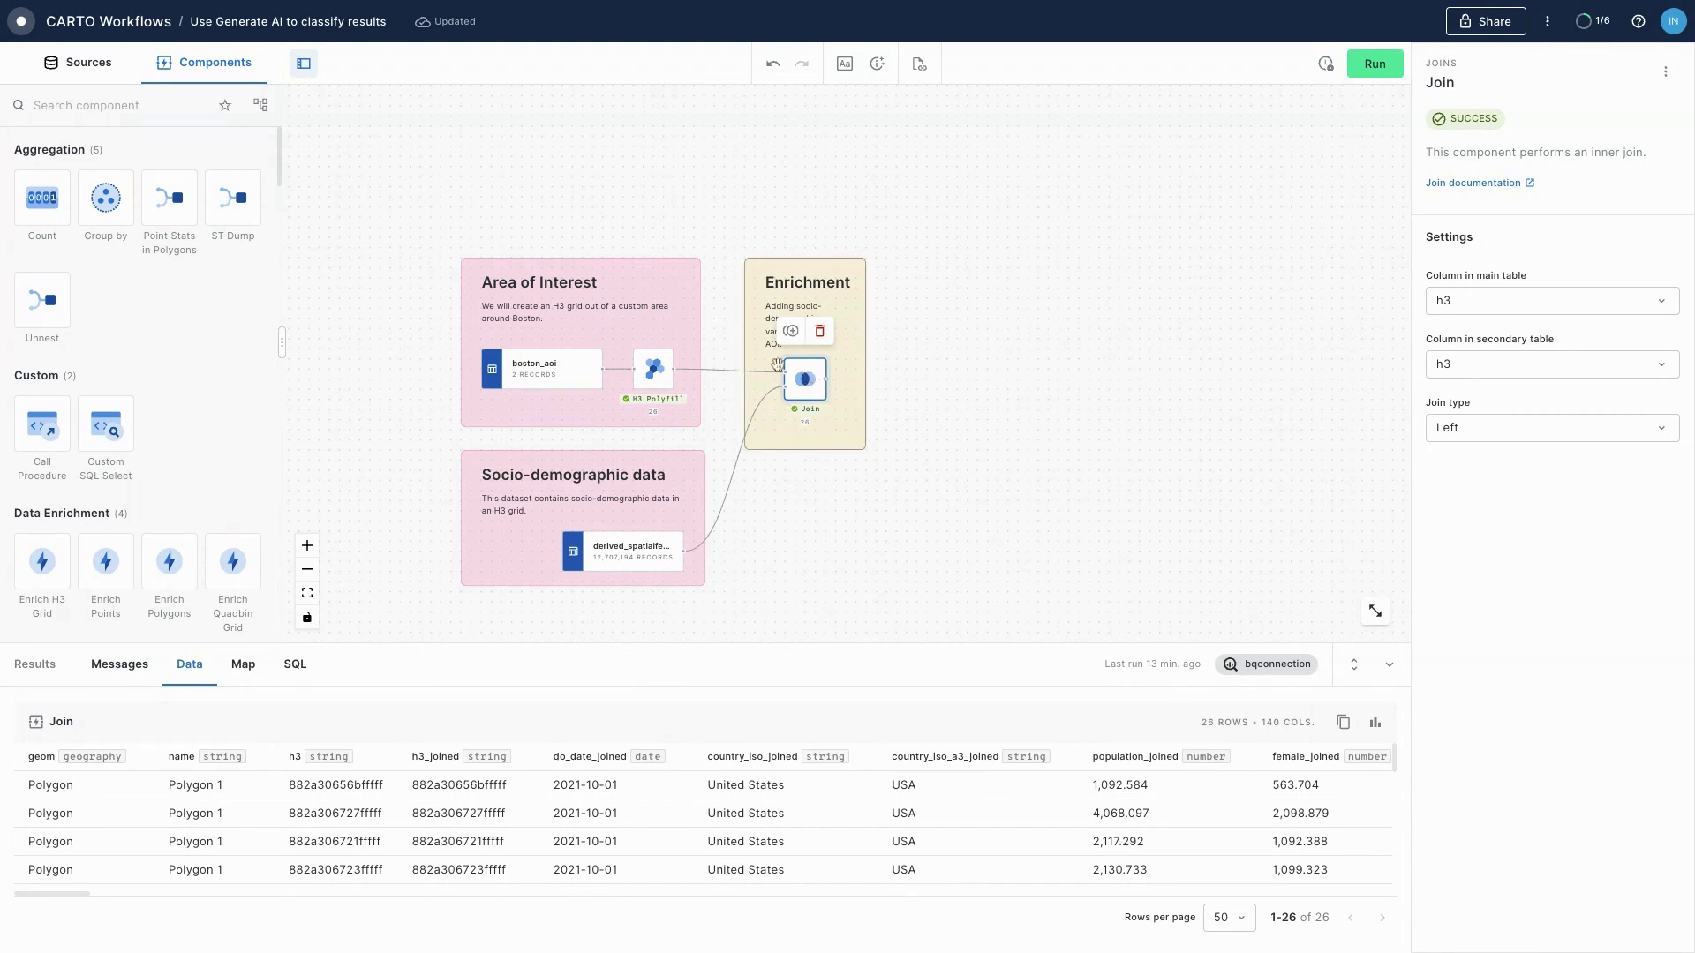
pyautogui.click(238, 671)
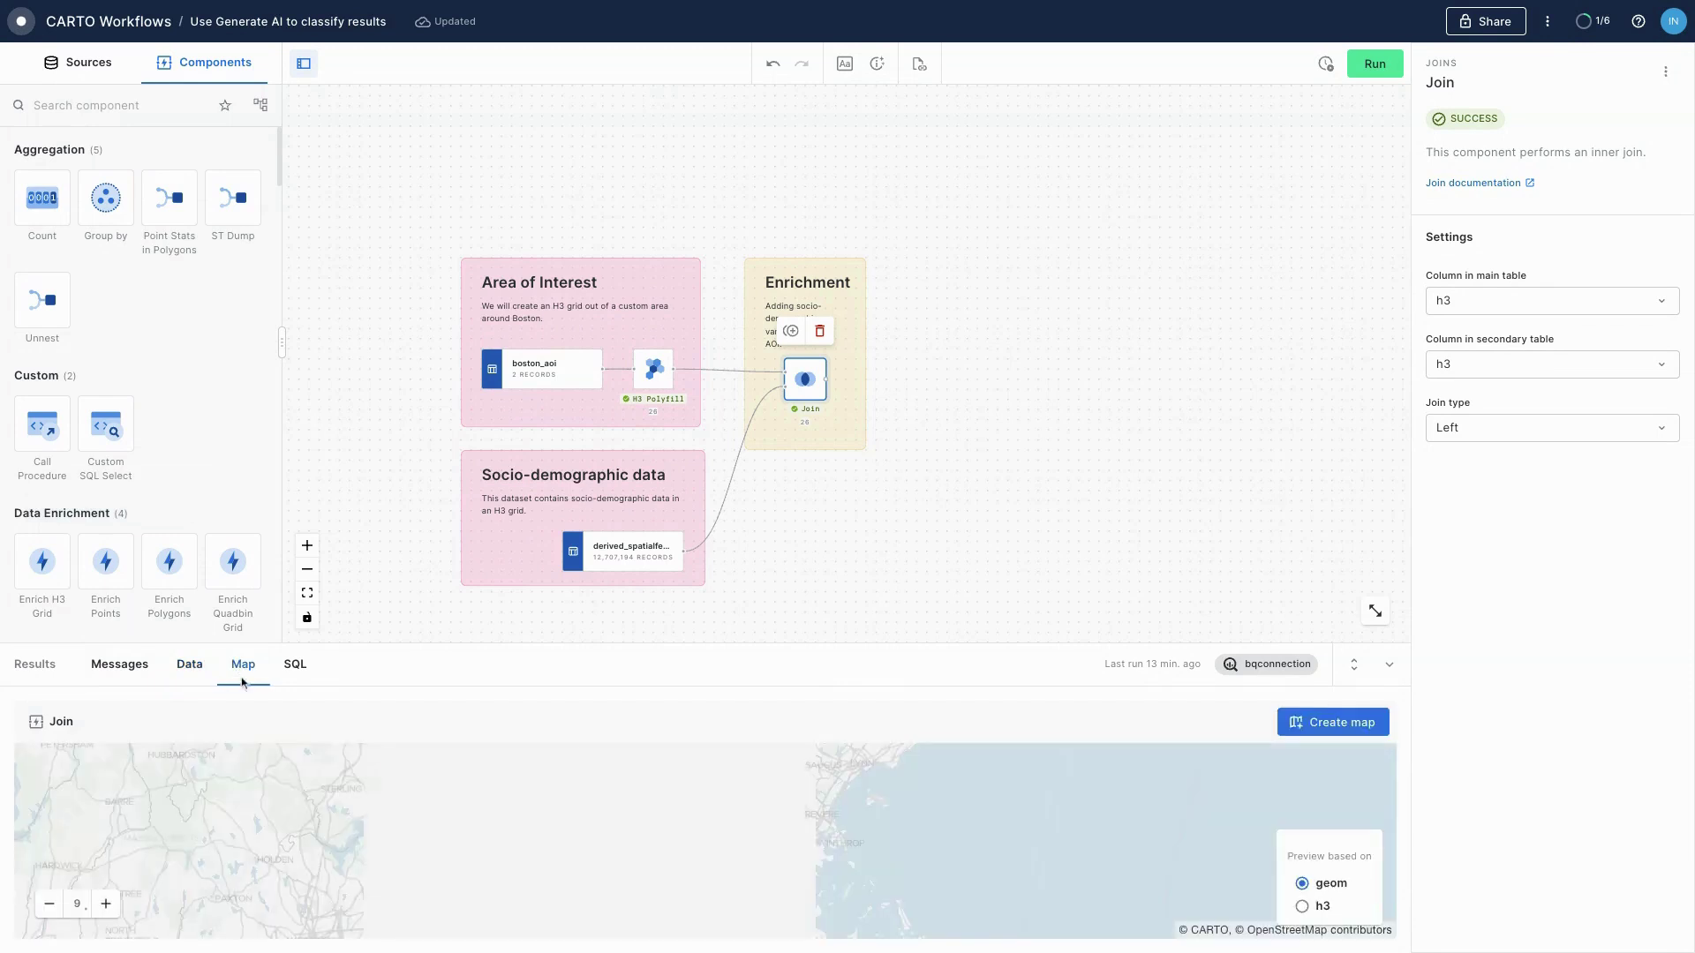
pyautogui.click(1297, 904)
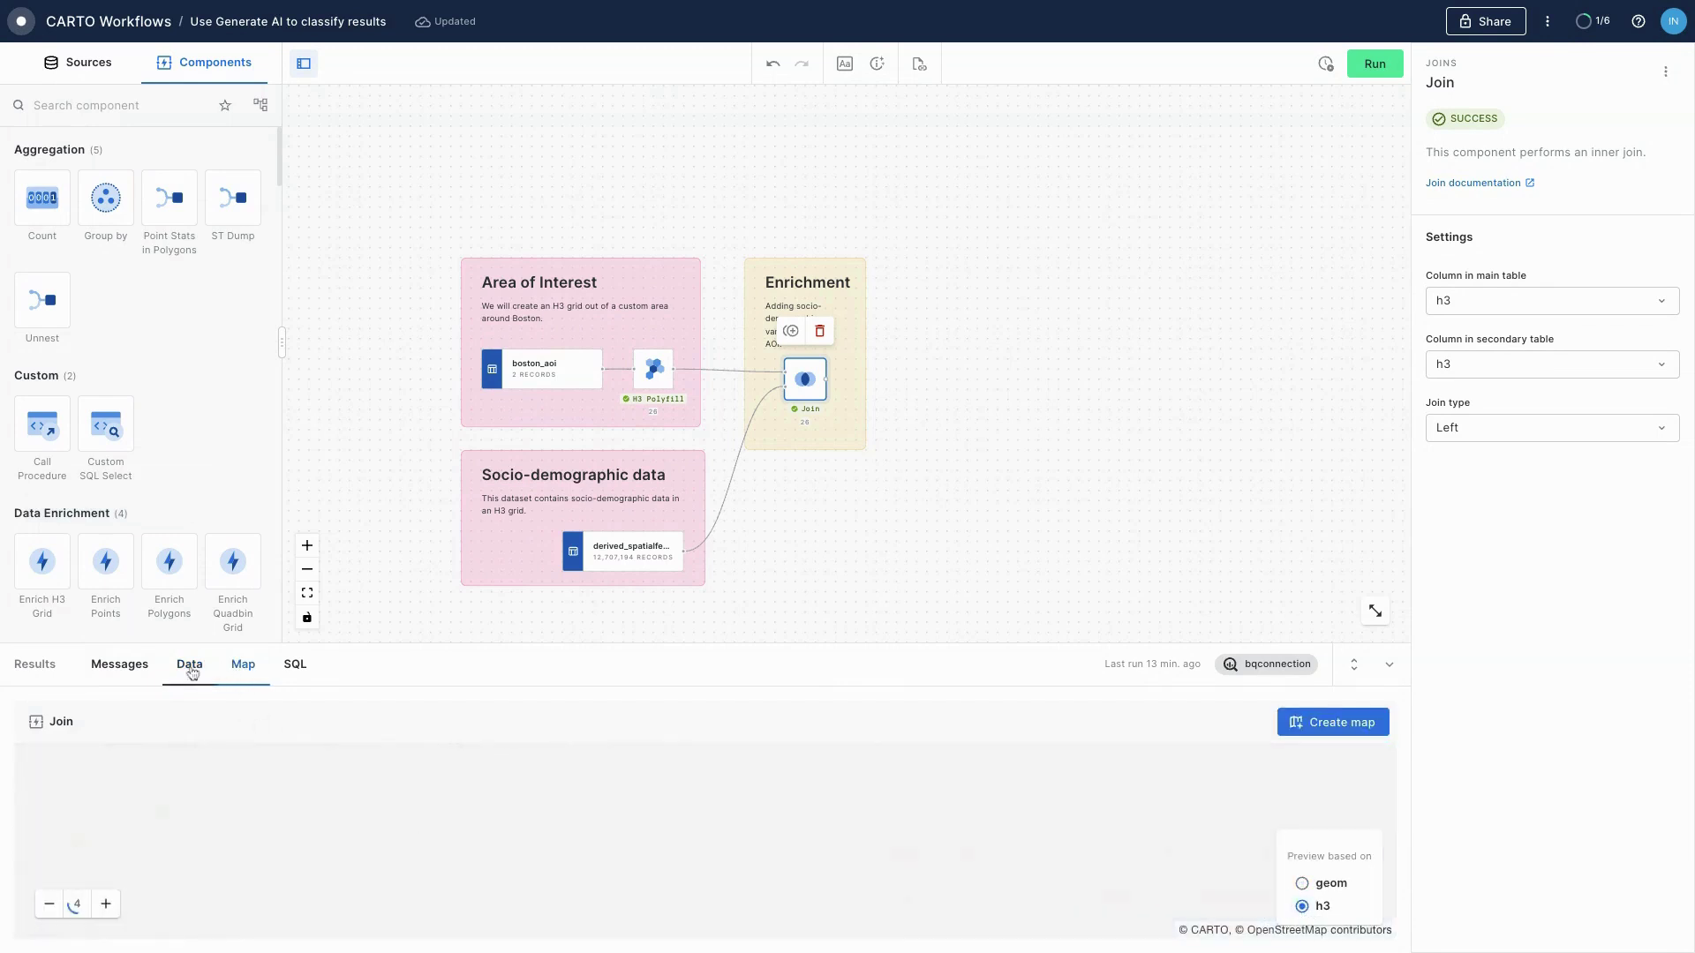
pyautogui.scroll(5, 685, 805)
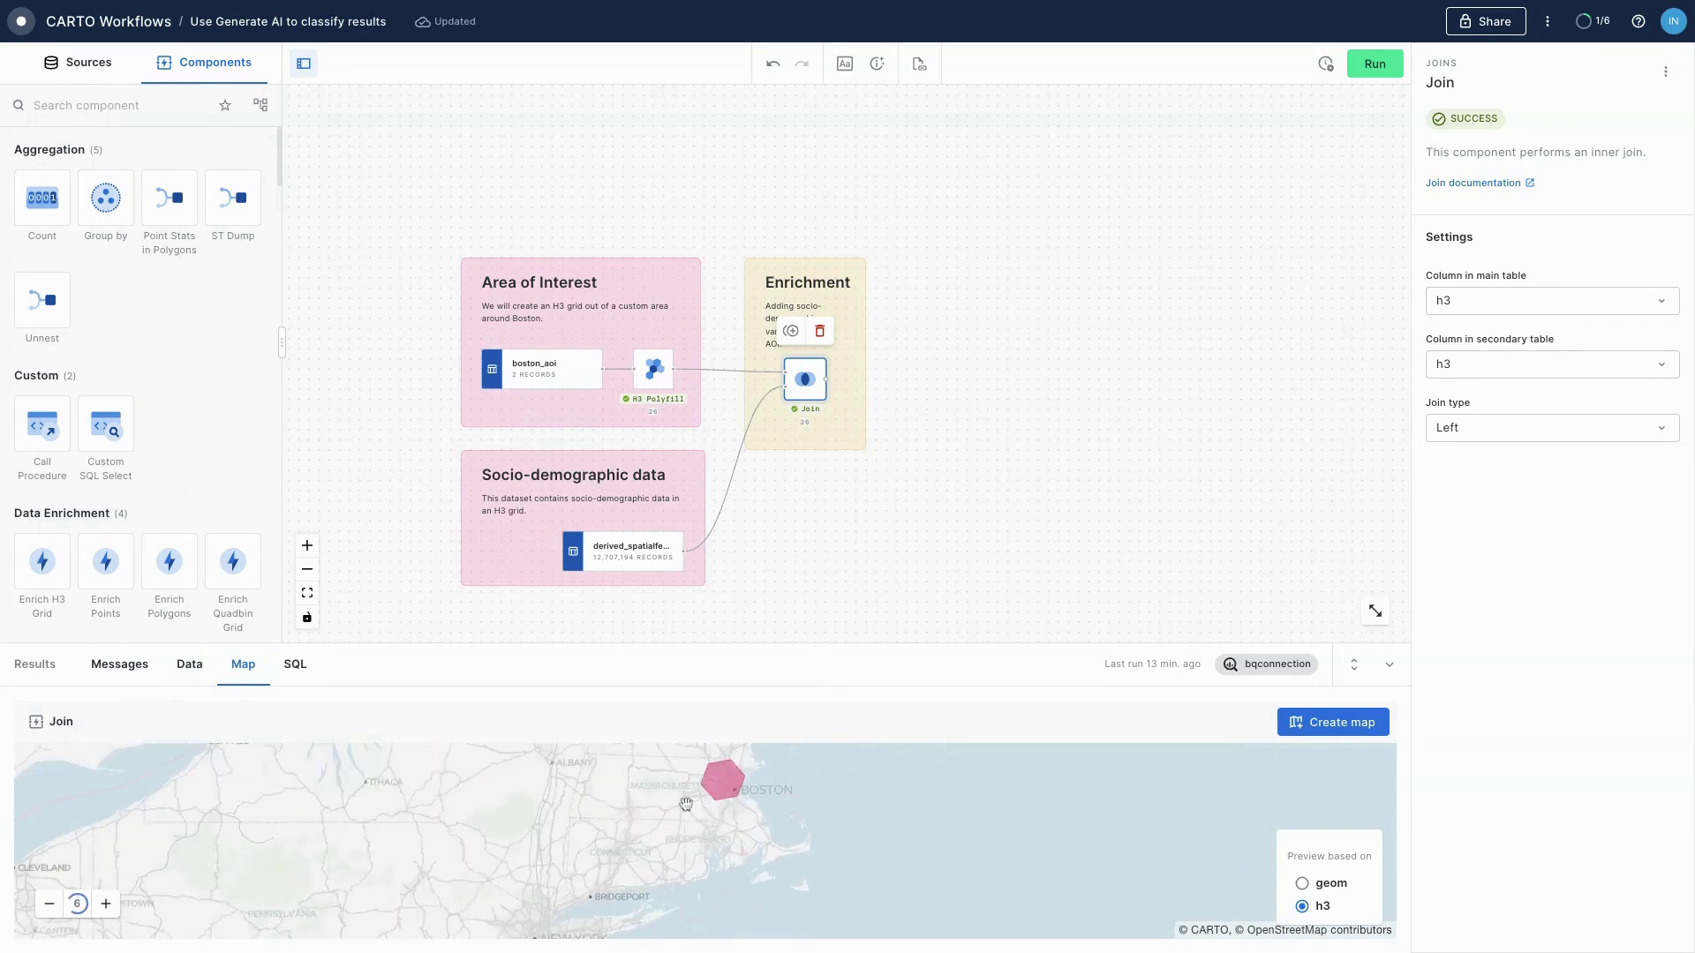
pyautogui.scroll(6, 686, 805)
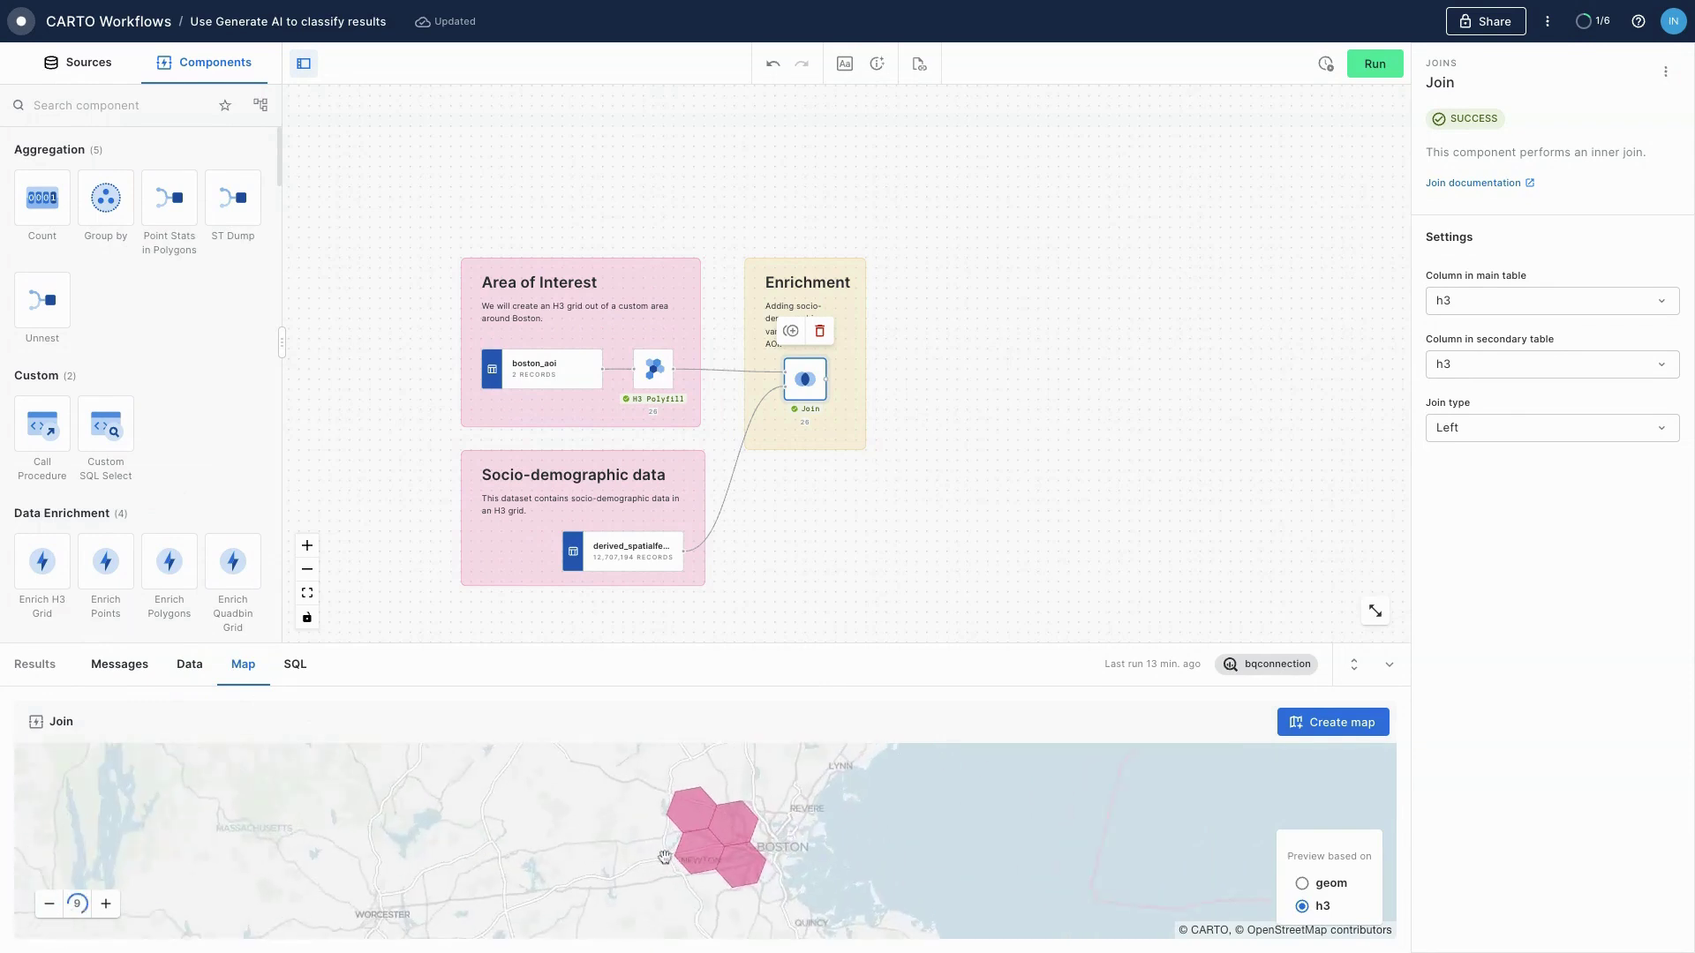
pyautogui.scroll(2, 665, 858)
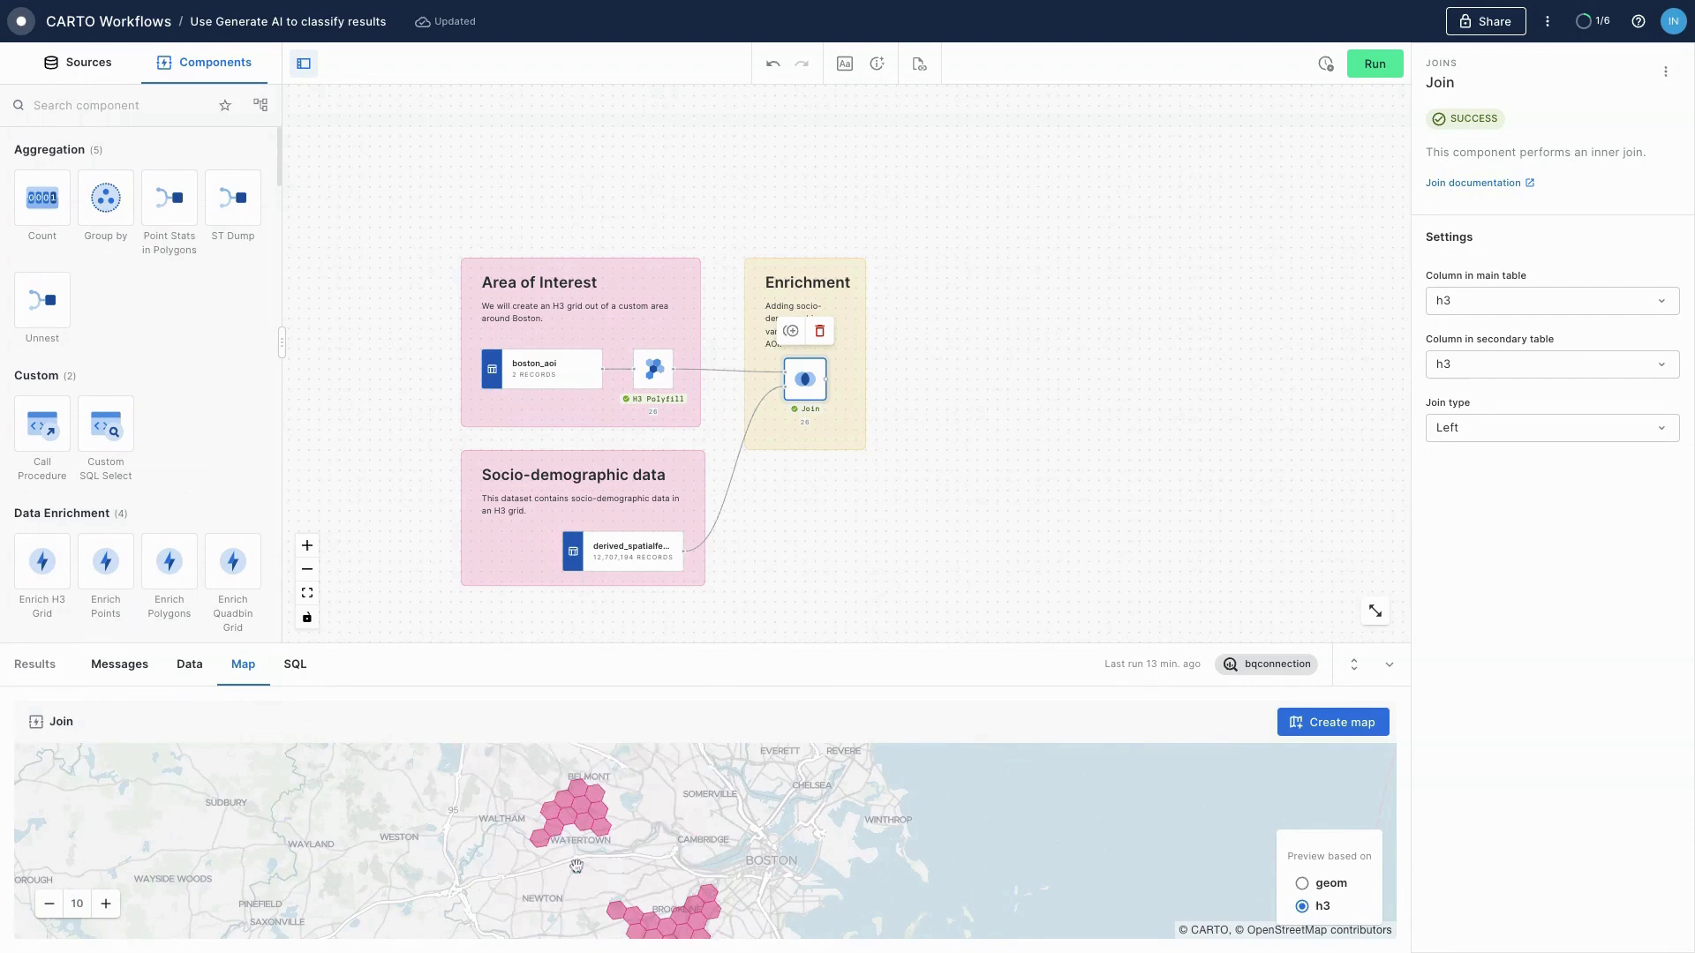
pyautogui.scroll(-2, 577, 866)
# Browse the 26-row joined table and check the population_joined column statistics
pyautogui.click(189, 663)
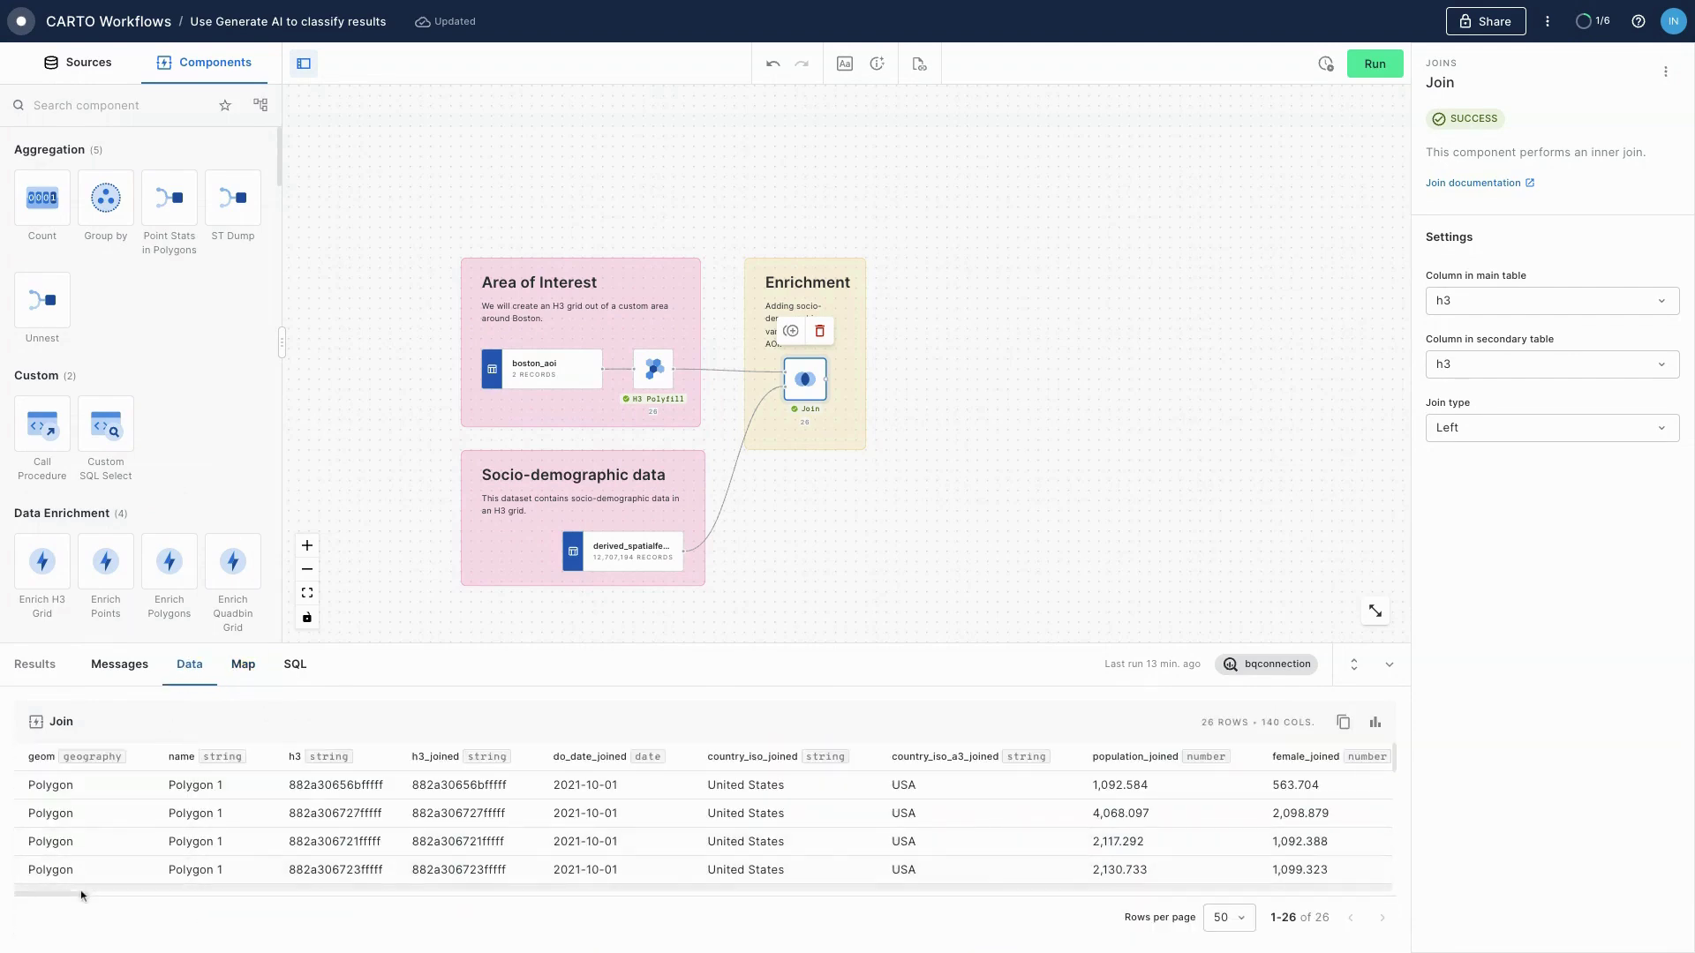
pyautogui.hscroll(10, 80, 895)
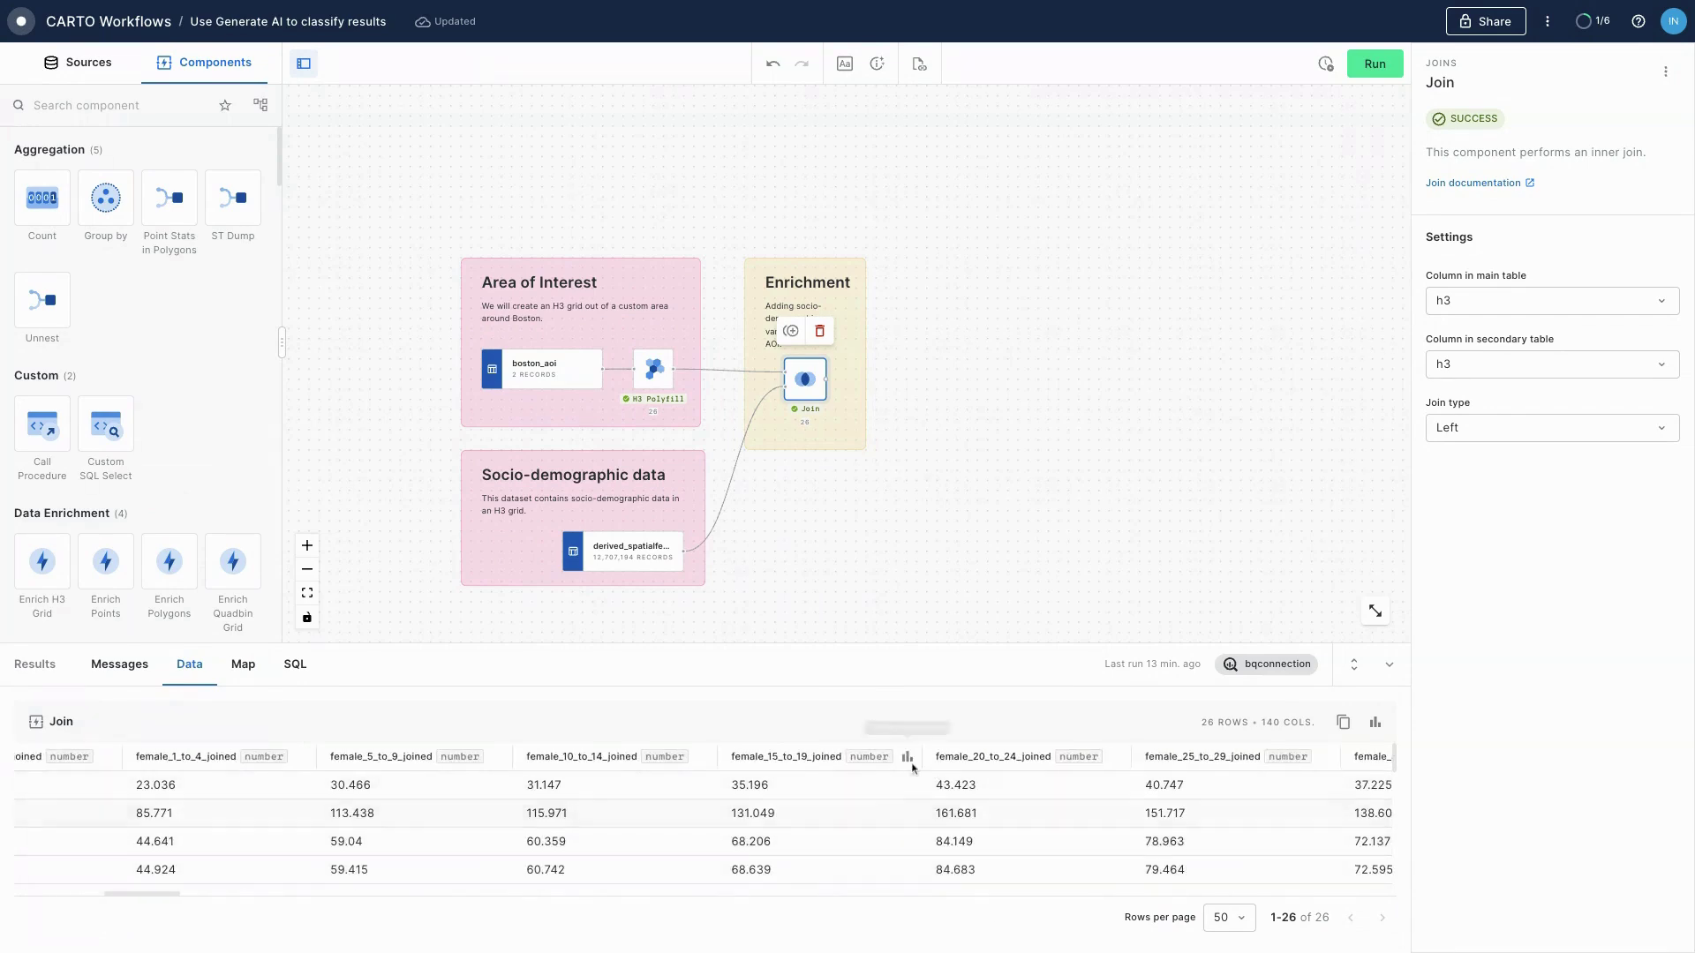
pyautogui.hscroll(-10, 155, 899)
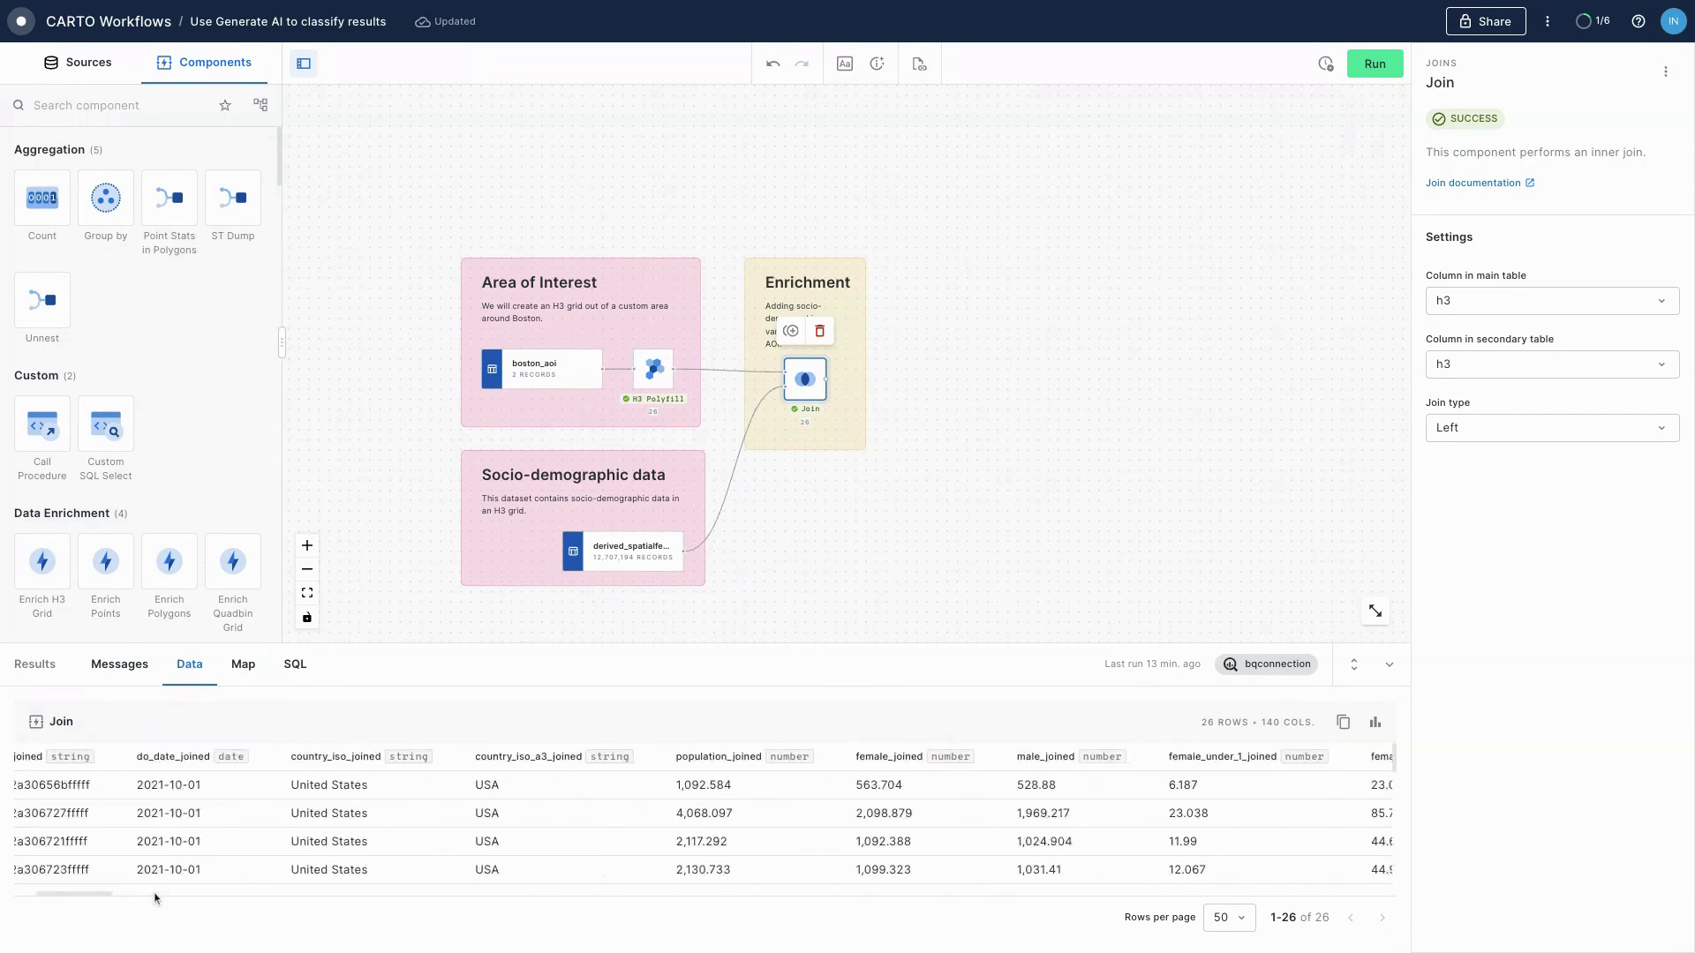
pyautogui.hscroll(-2, 156, 898)
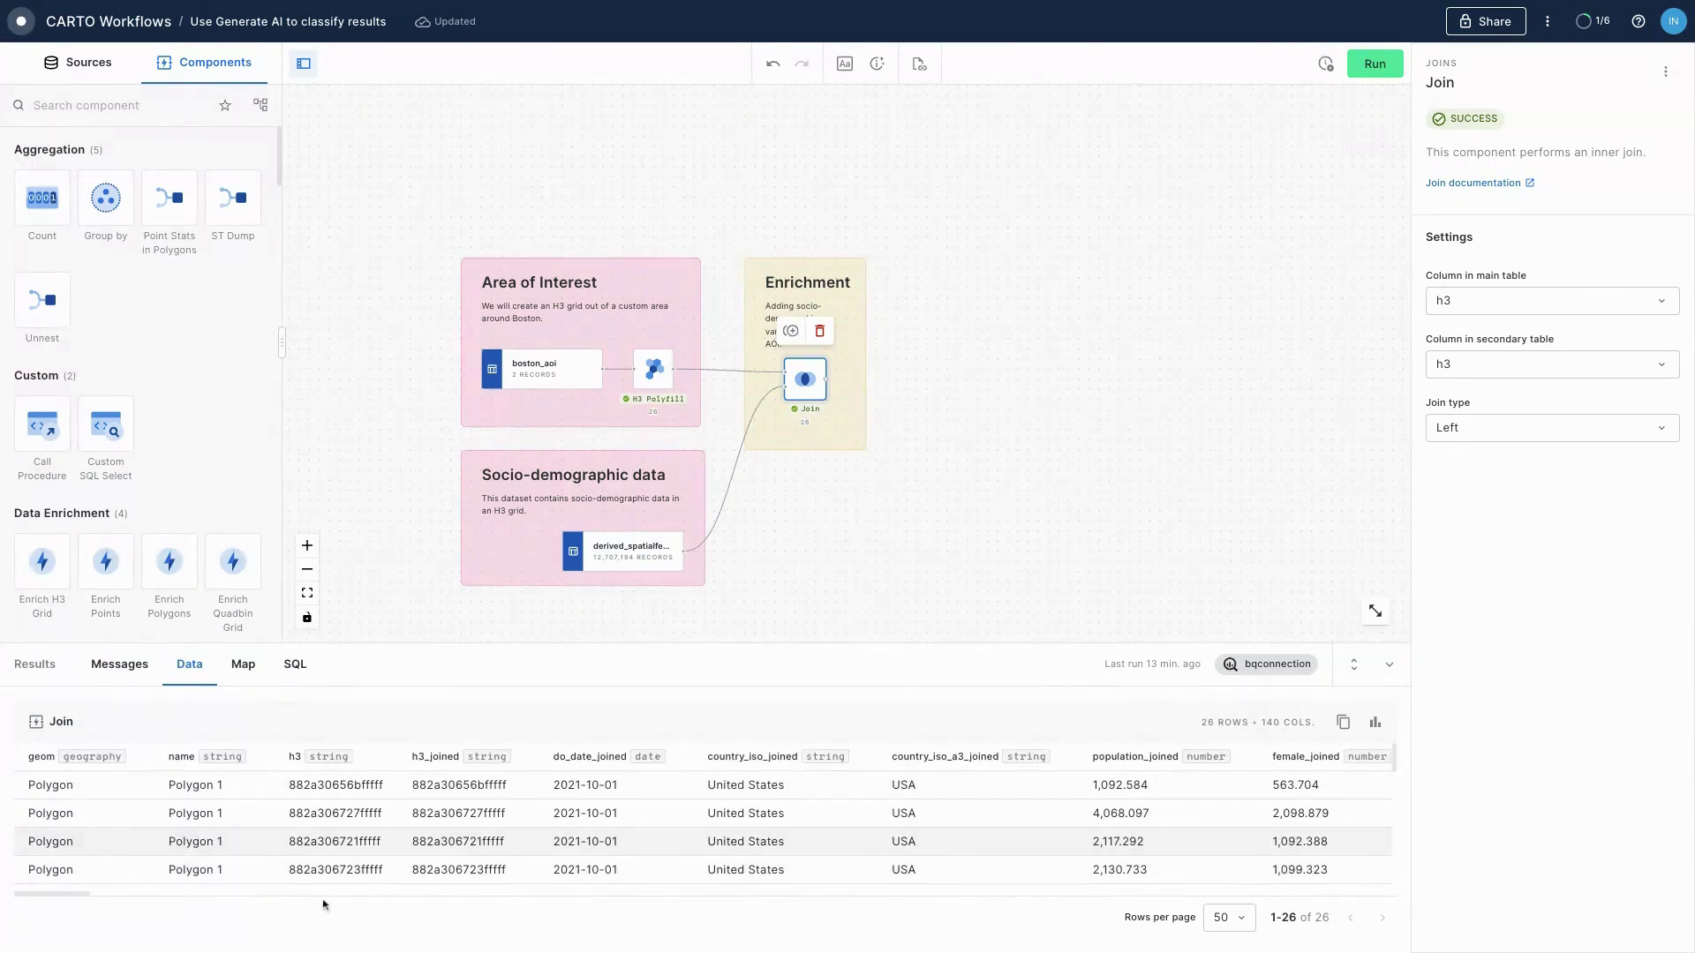
pyautogui.click(1238, 759)
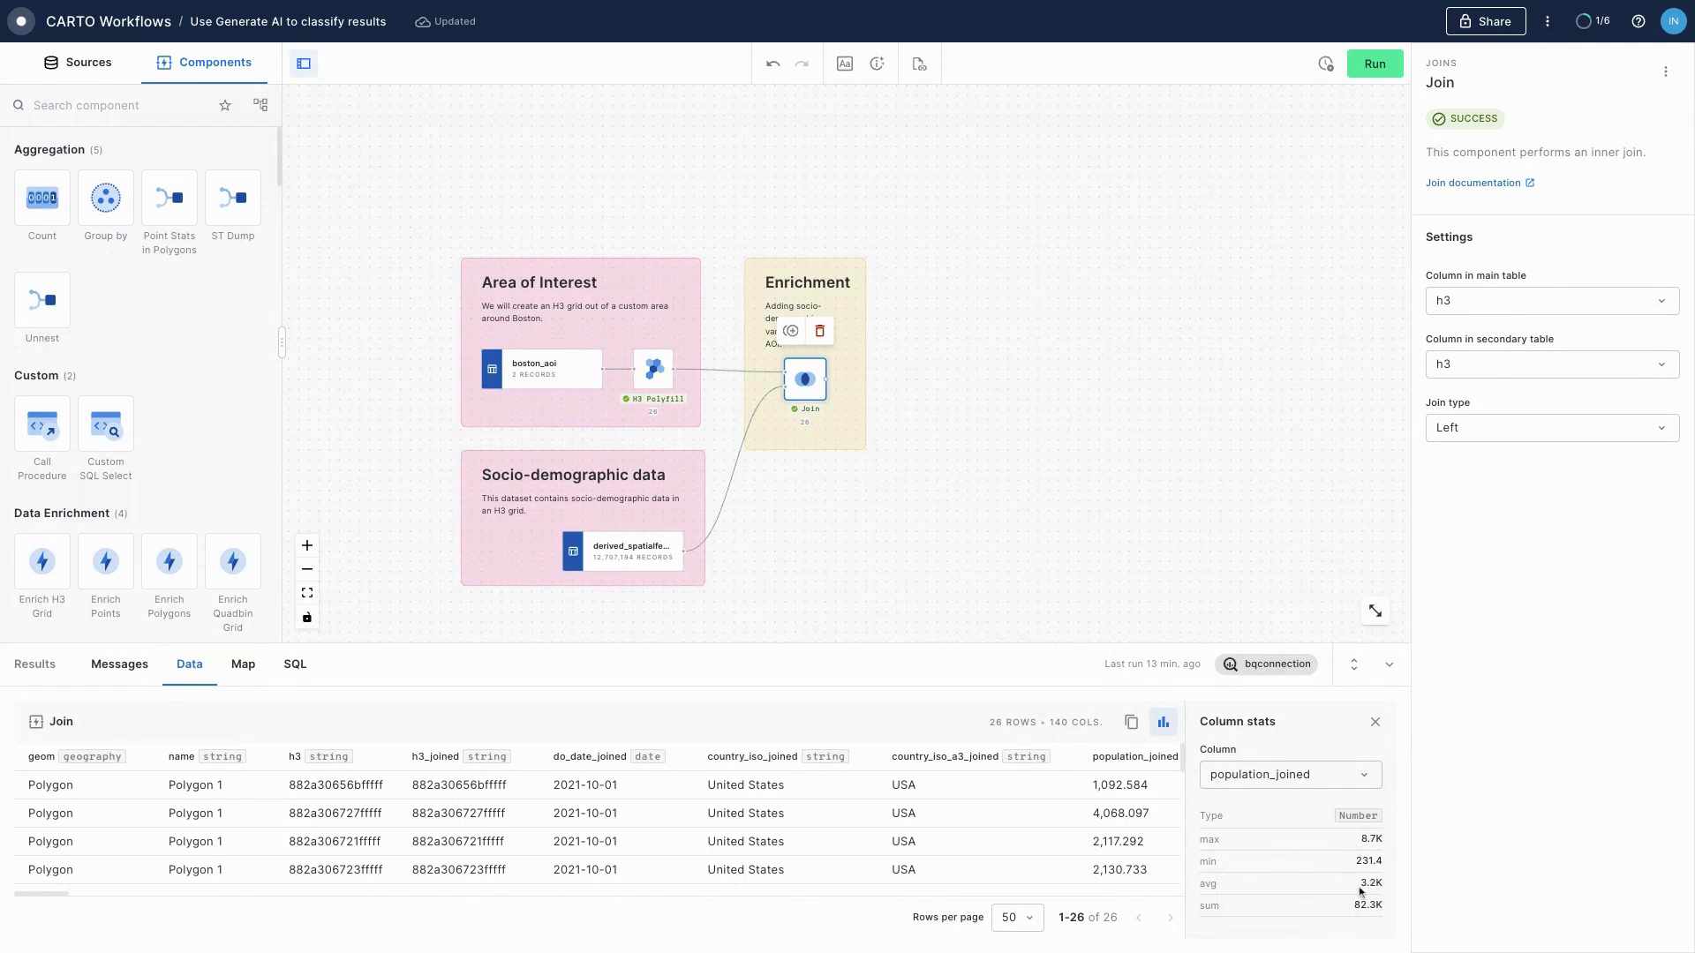
pyautogui.click(1382, 728)
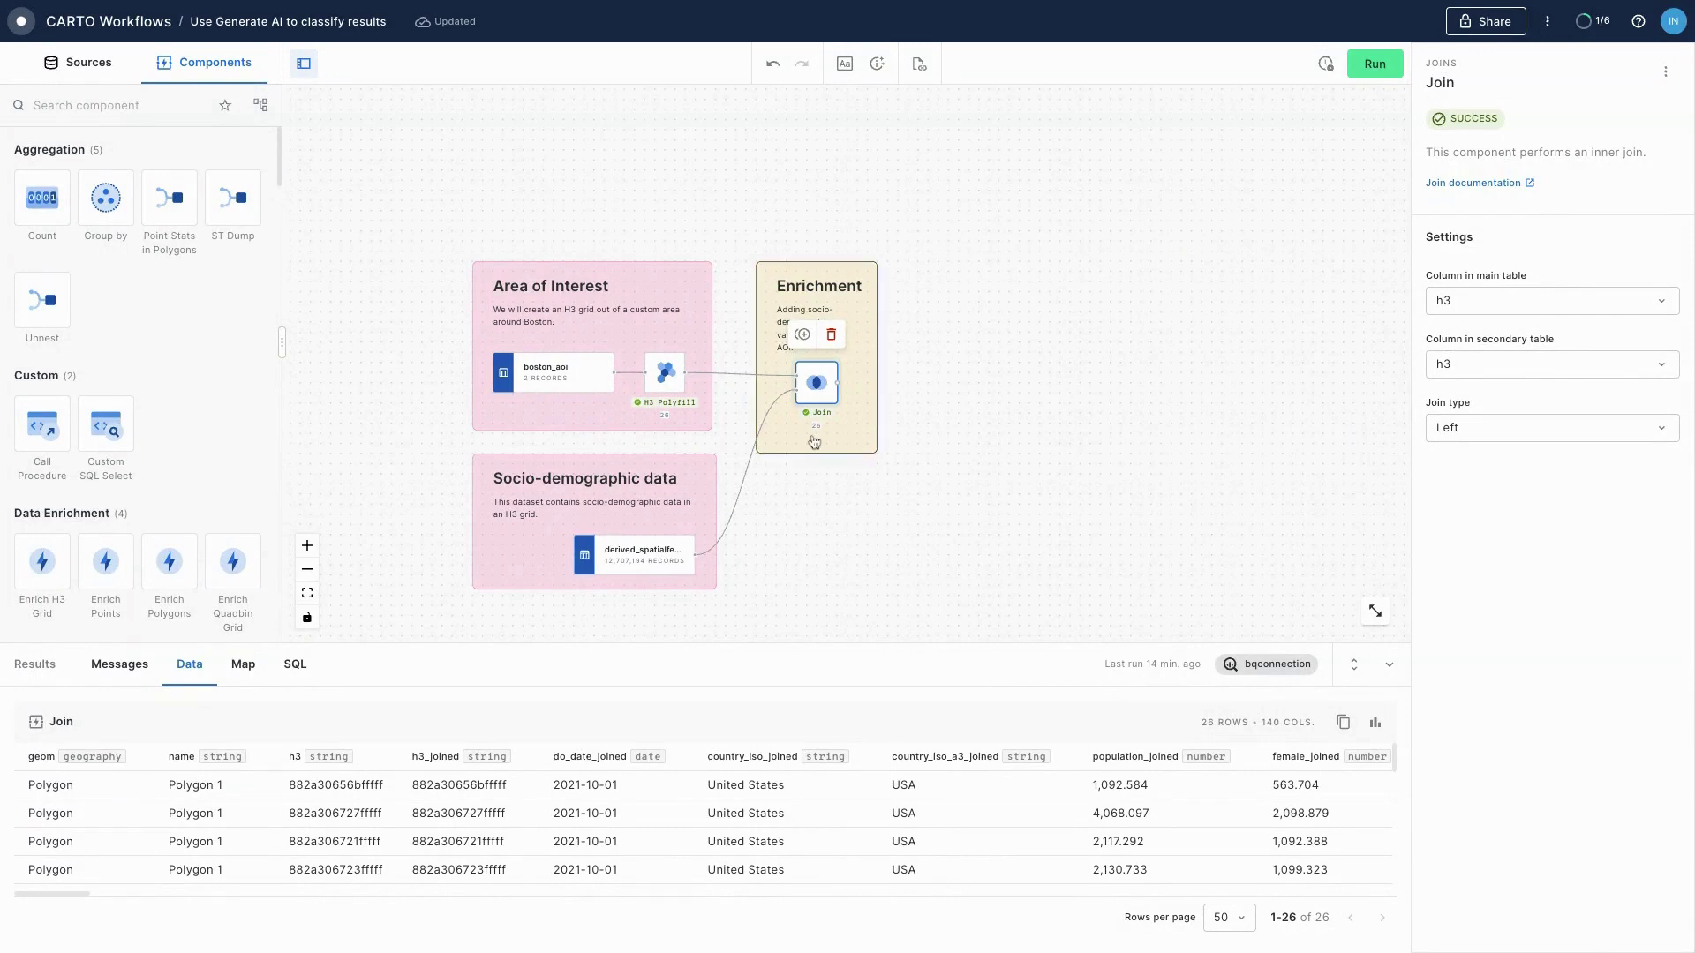
# Add a Create Column step from a 'cre' component search and connect the Join output to it
pyautogui.click(955, 396)
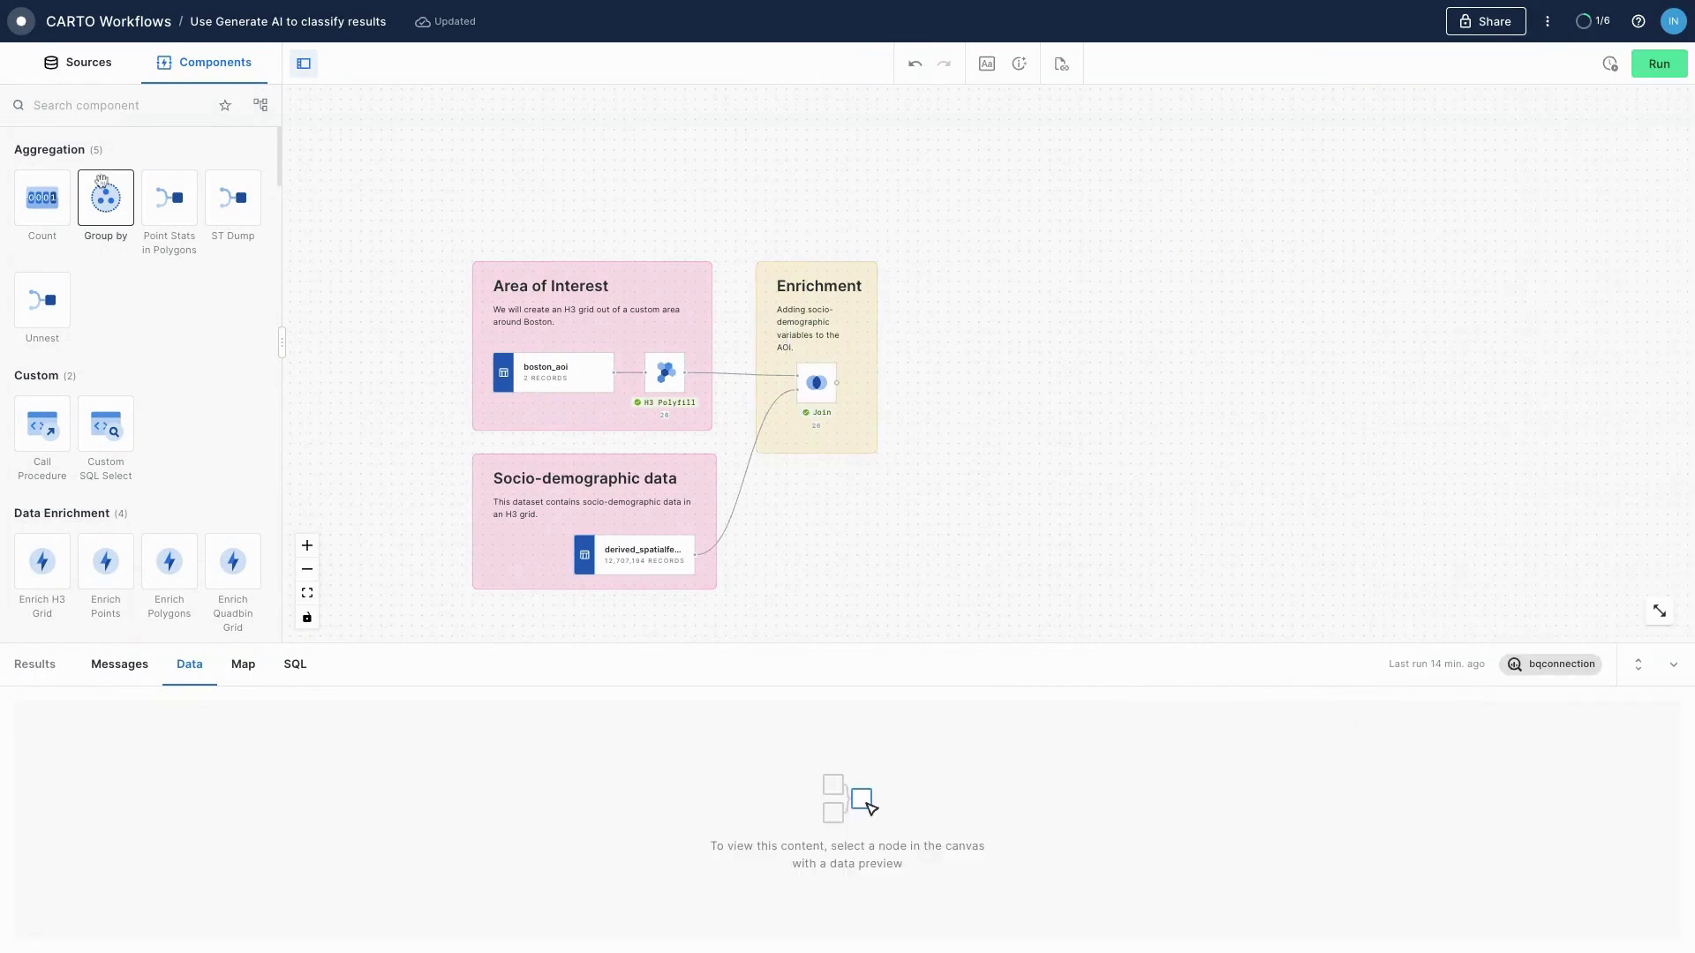
pyautogui.click(81, 113)
pyautogui.write('cre')
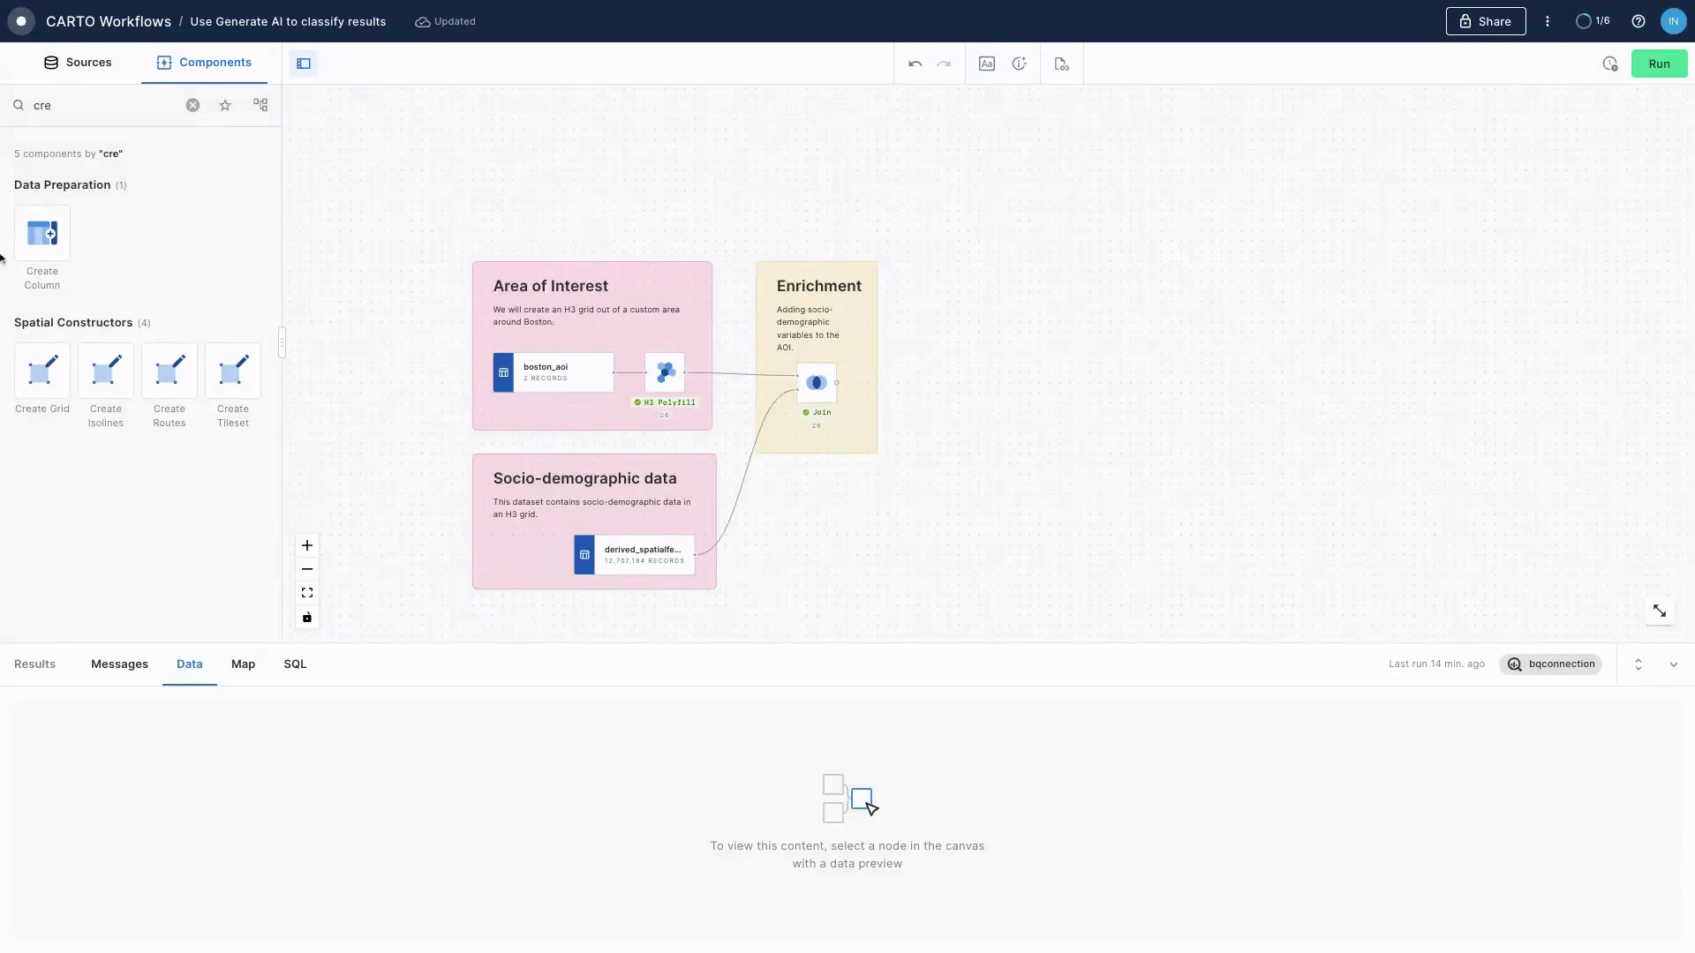
pyautogui.moveTo(34, 233); pyautogui.dragTo(994, 381)
pyautogui.moveTo(837, 382); pyautogui.dragTo(990, 384)
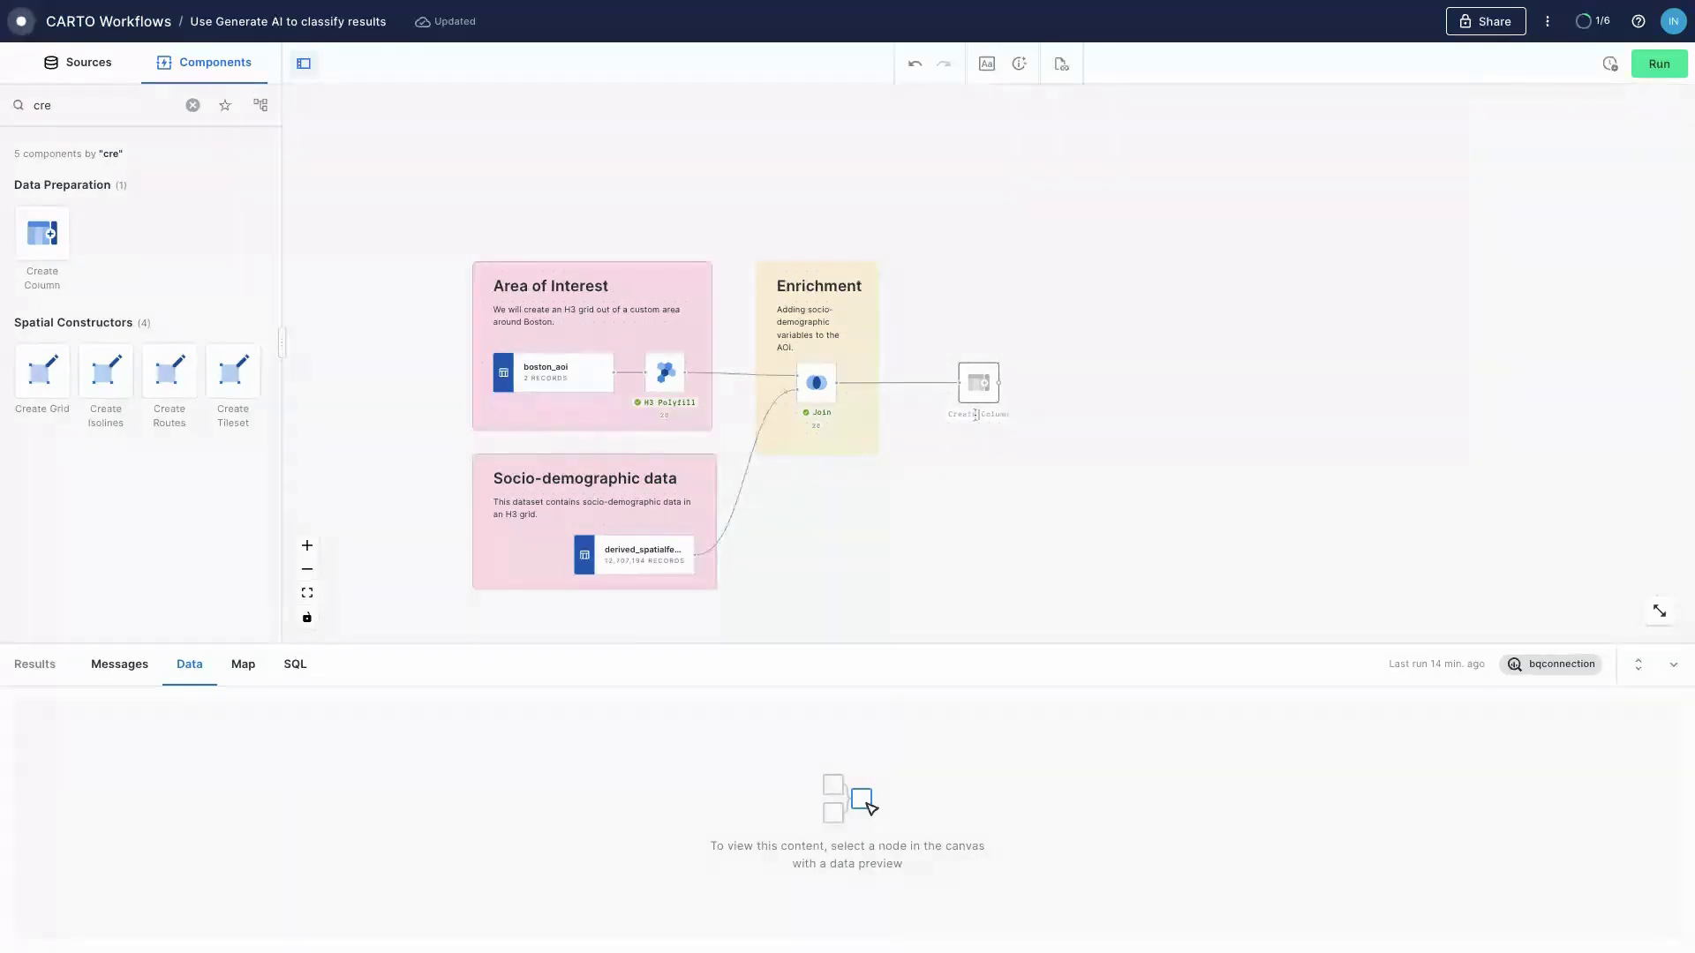
# Rename the Create Column step to 'Generate Prompt' and show its settings
pyautogui.doubleClick(976, 415)
pyautogui.write('Generate Promt')
pyautogui.press('BackSpace')
pyautogui.write('pt')
pyautogui.press('Return')
pyautogui.click(973, 384)
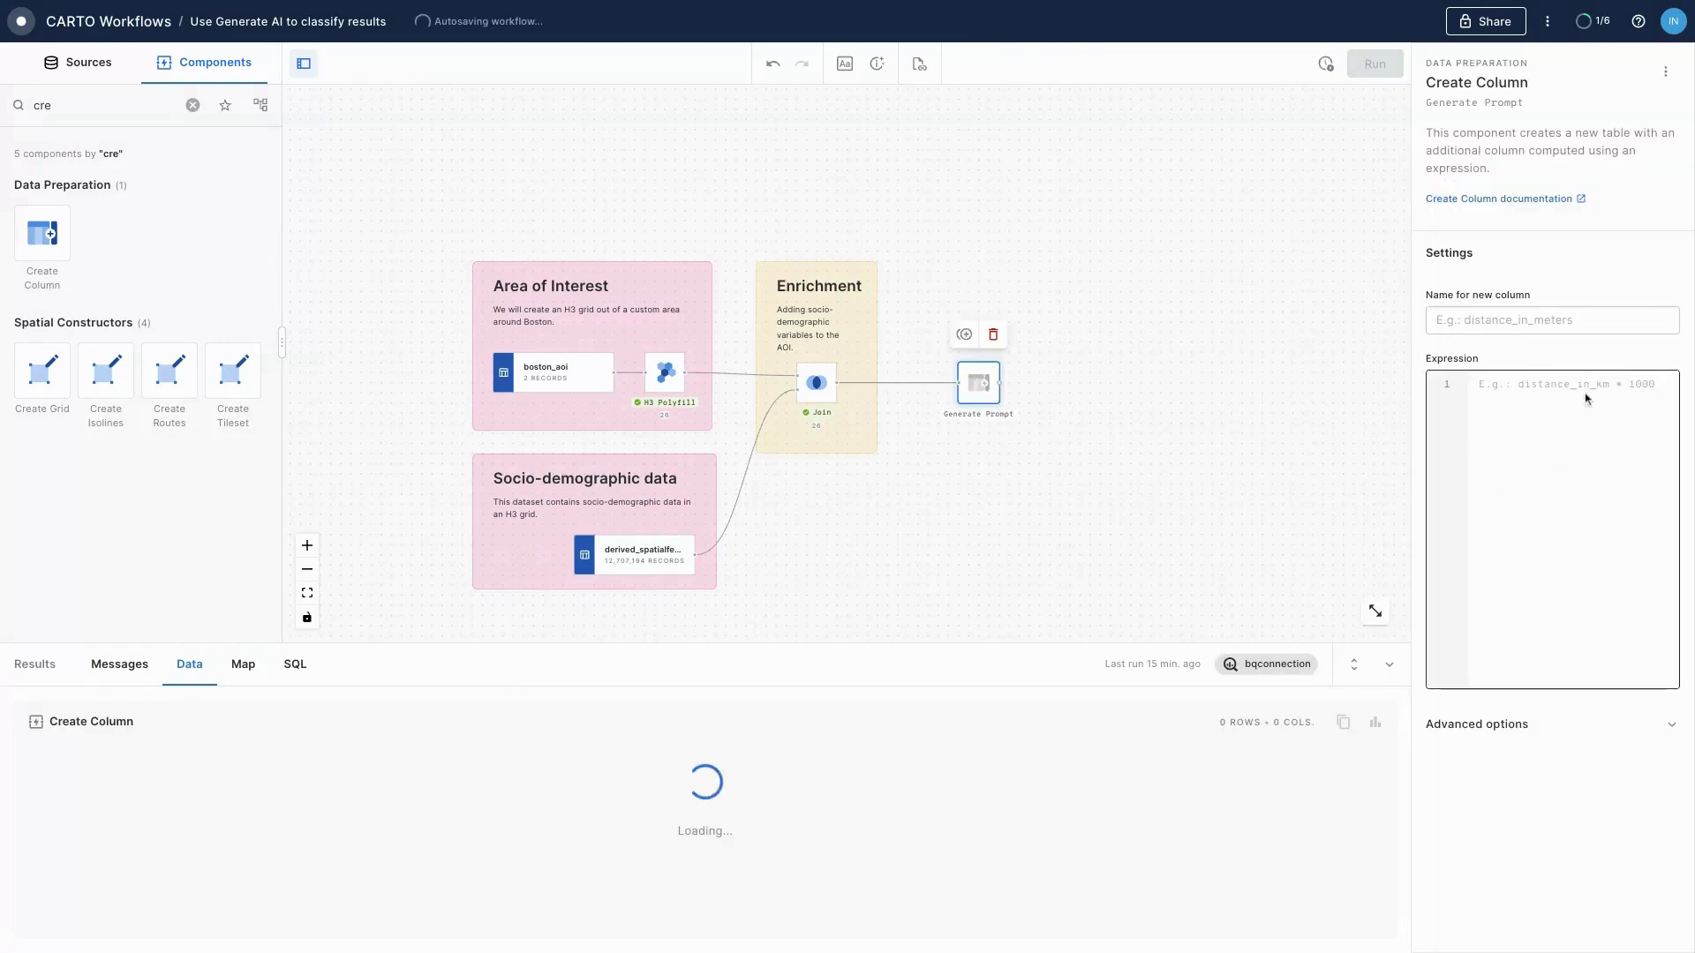
# Name the new column 'prompt' and paste the accessibility-score request as its expression
pyautogui.click(1505, 323)
pyautogui.write('prompt')
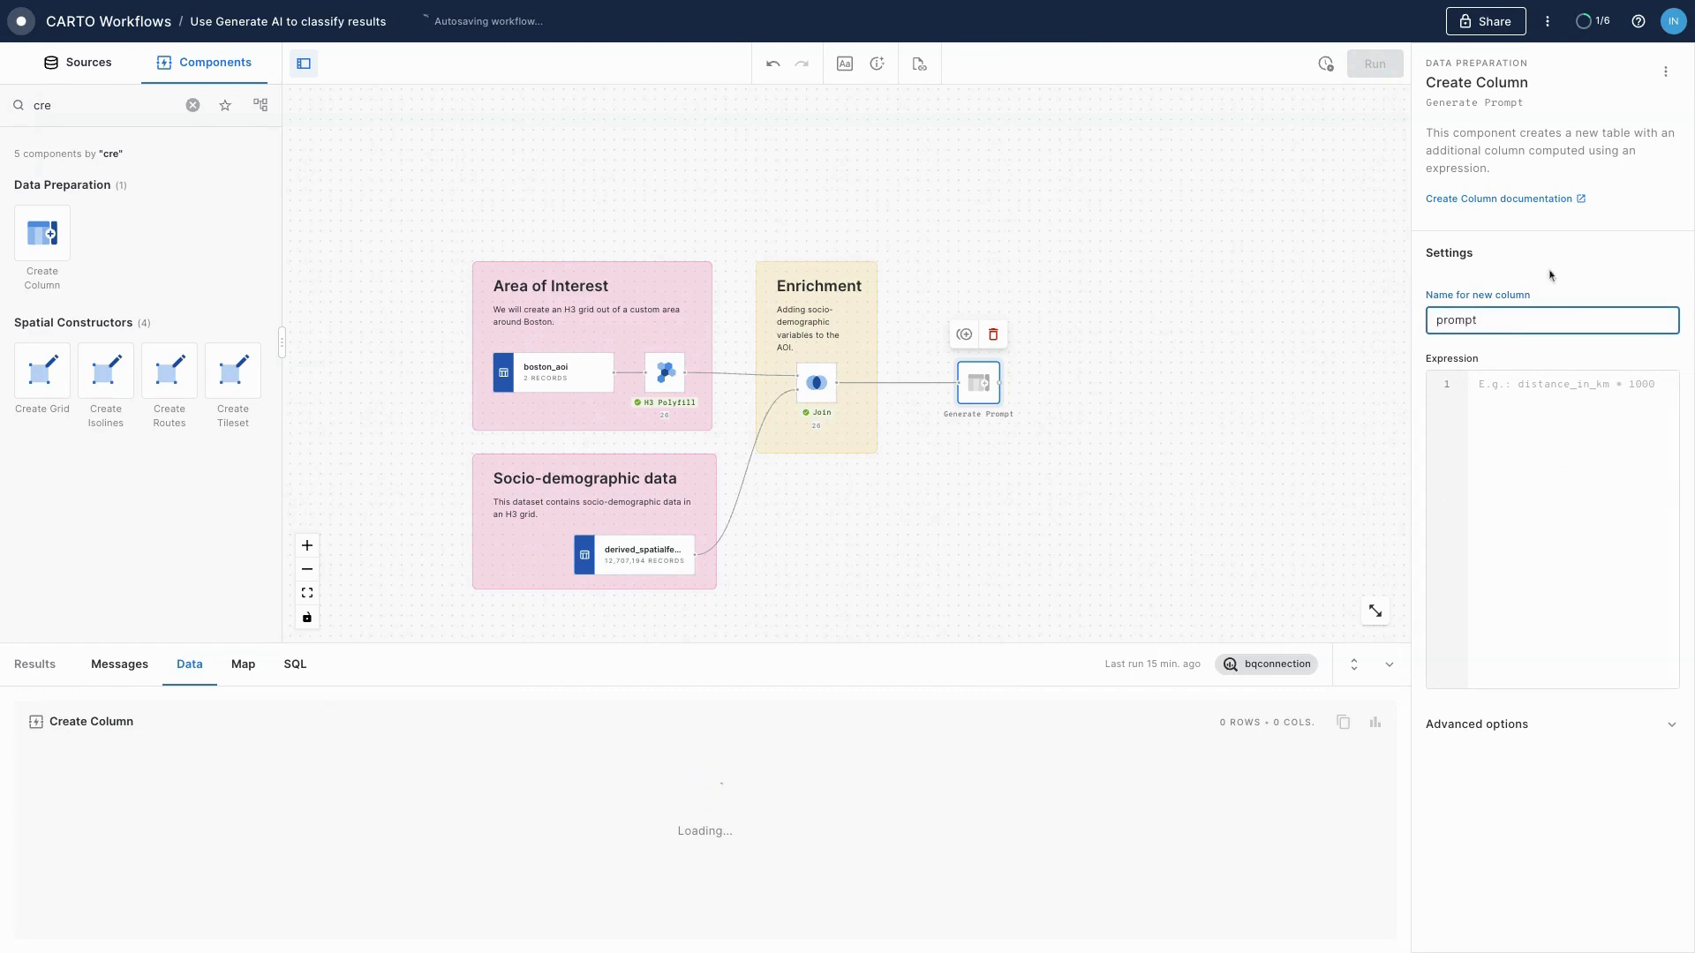
pyautogui.click(1550, 402)
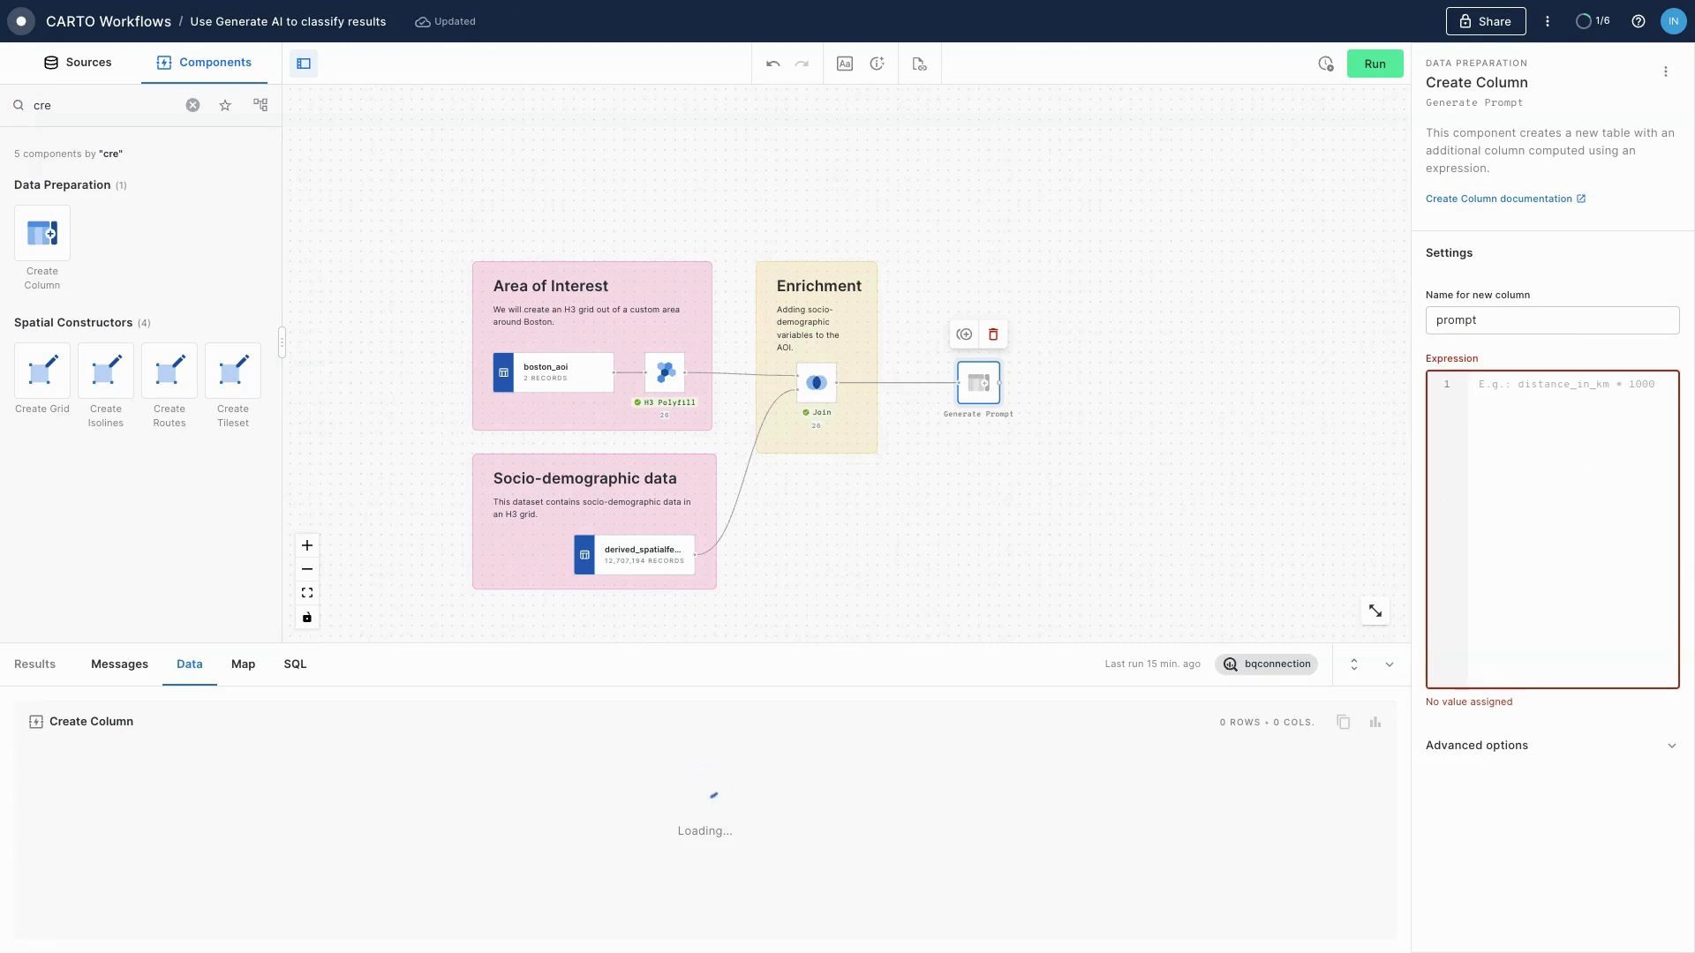
pyautogui.click(1480, 386)
pyautogui.write("'Give me an accessibility to resources score for this area, based on population density and number of resources.")
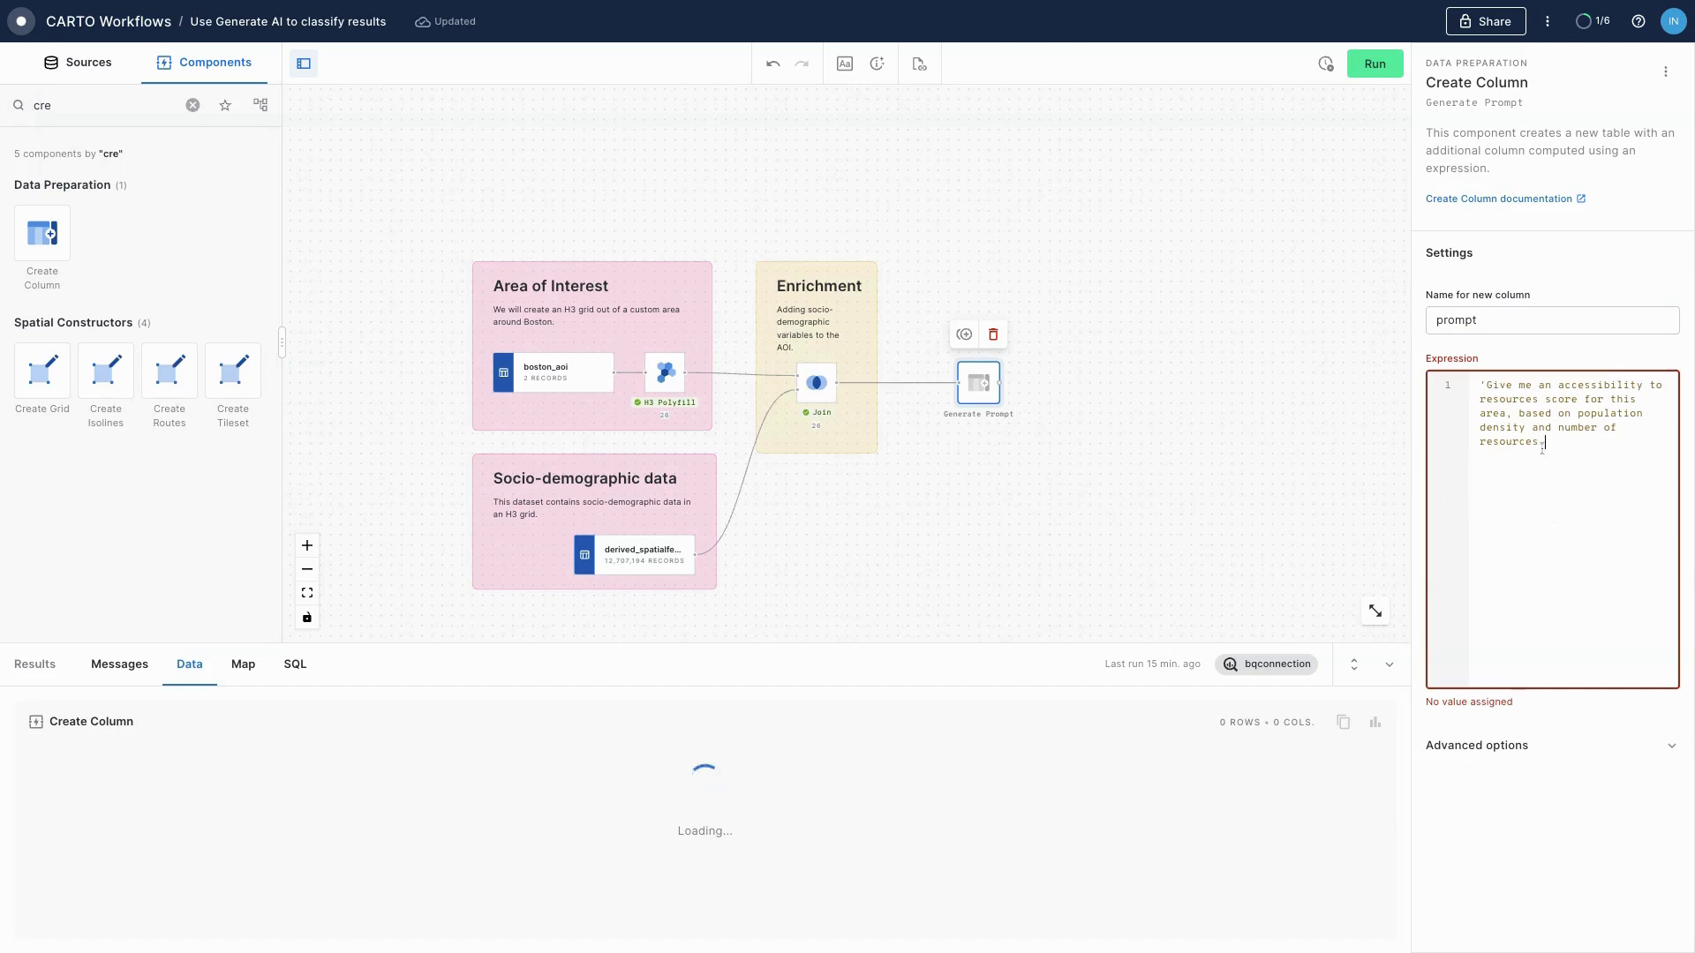
pyautogui.click(1101, 893)
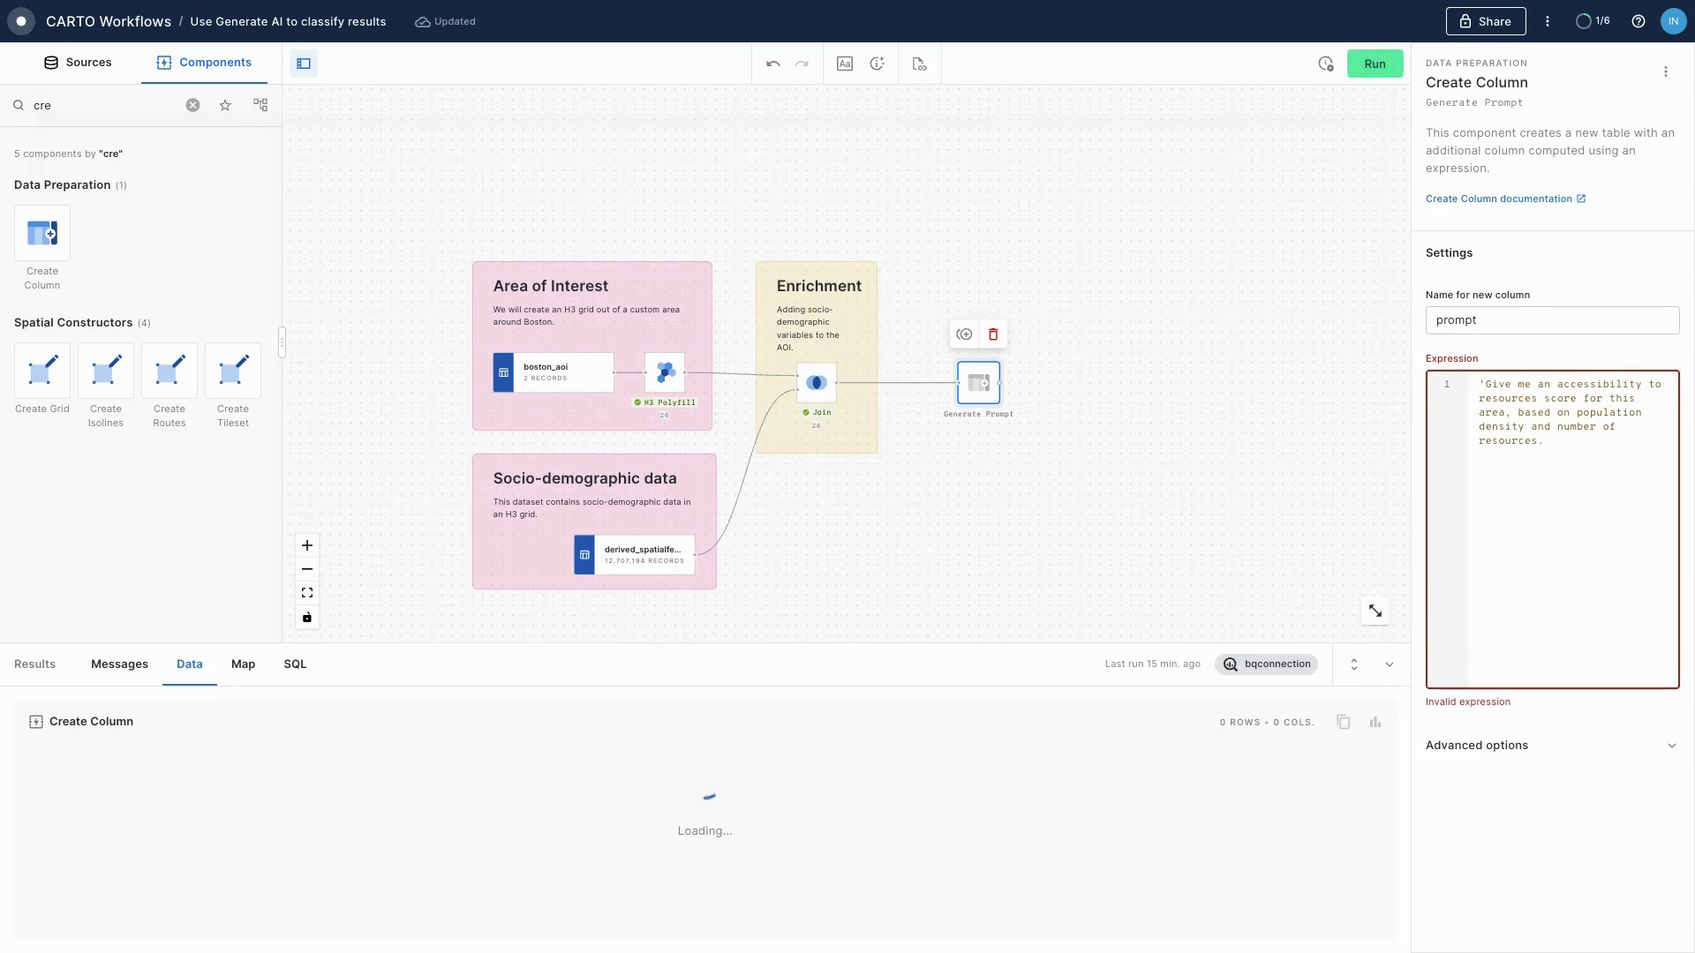
# Append population, retail, education, food-and-drink and healthcare count clauses plus the Score:1/10 response format
pyautogui.click(1579, 478)
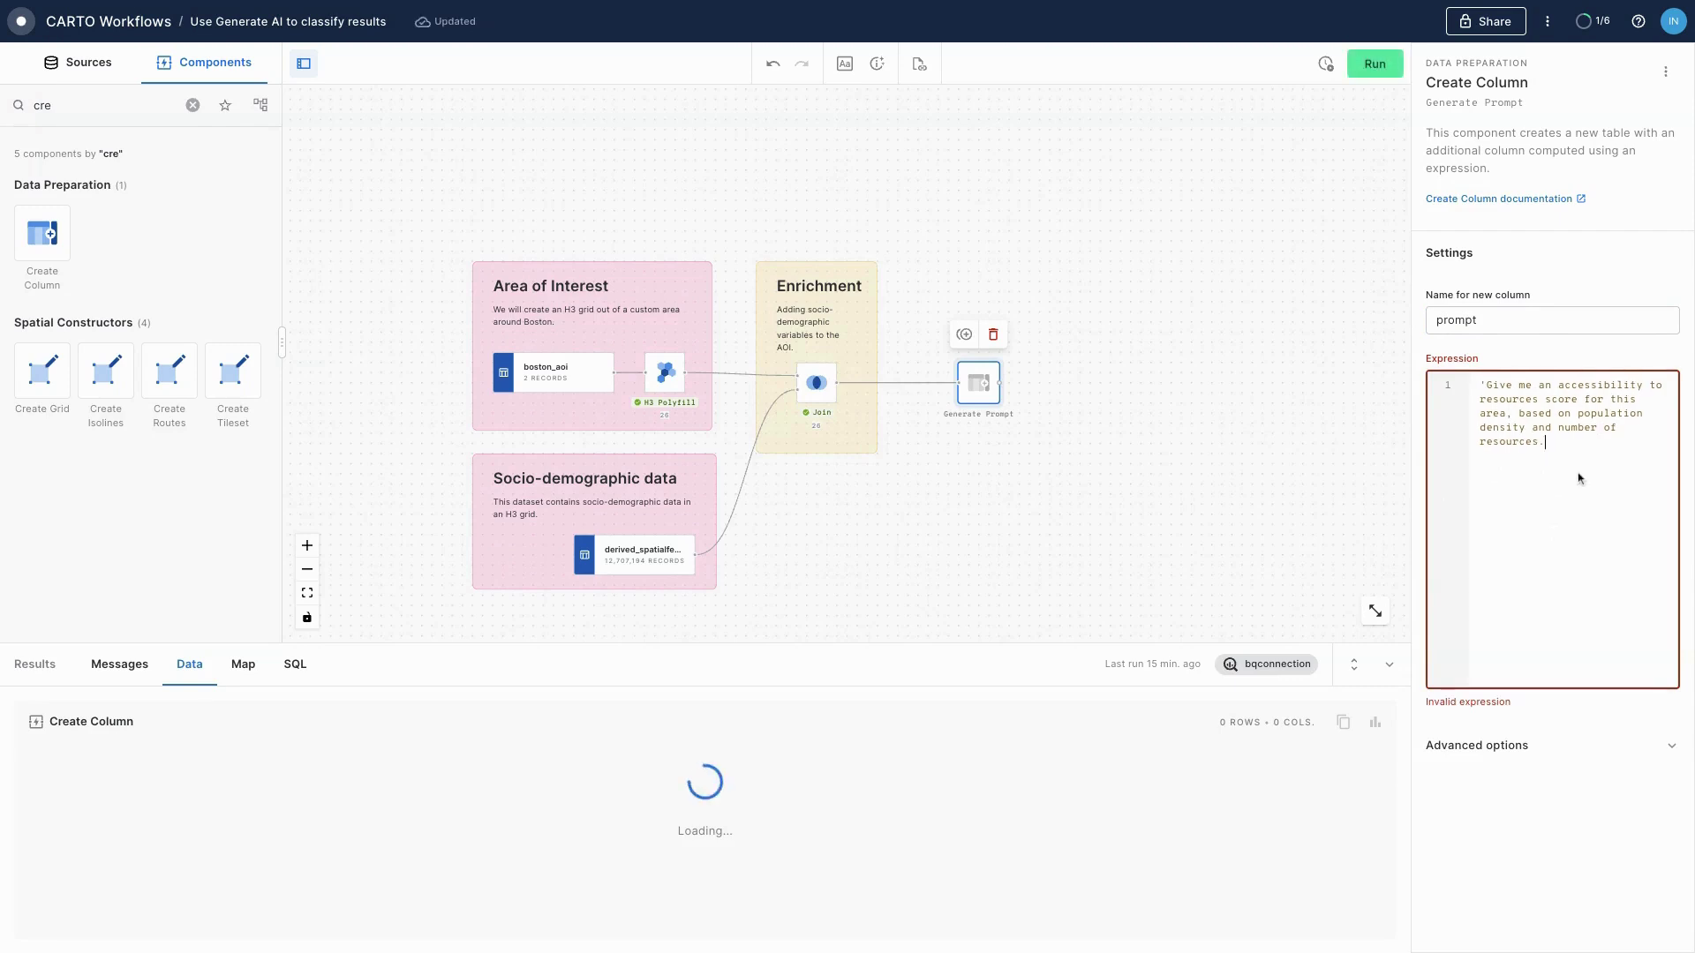
pyautogui.write("It has a total population of '||population_joined||'.")
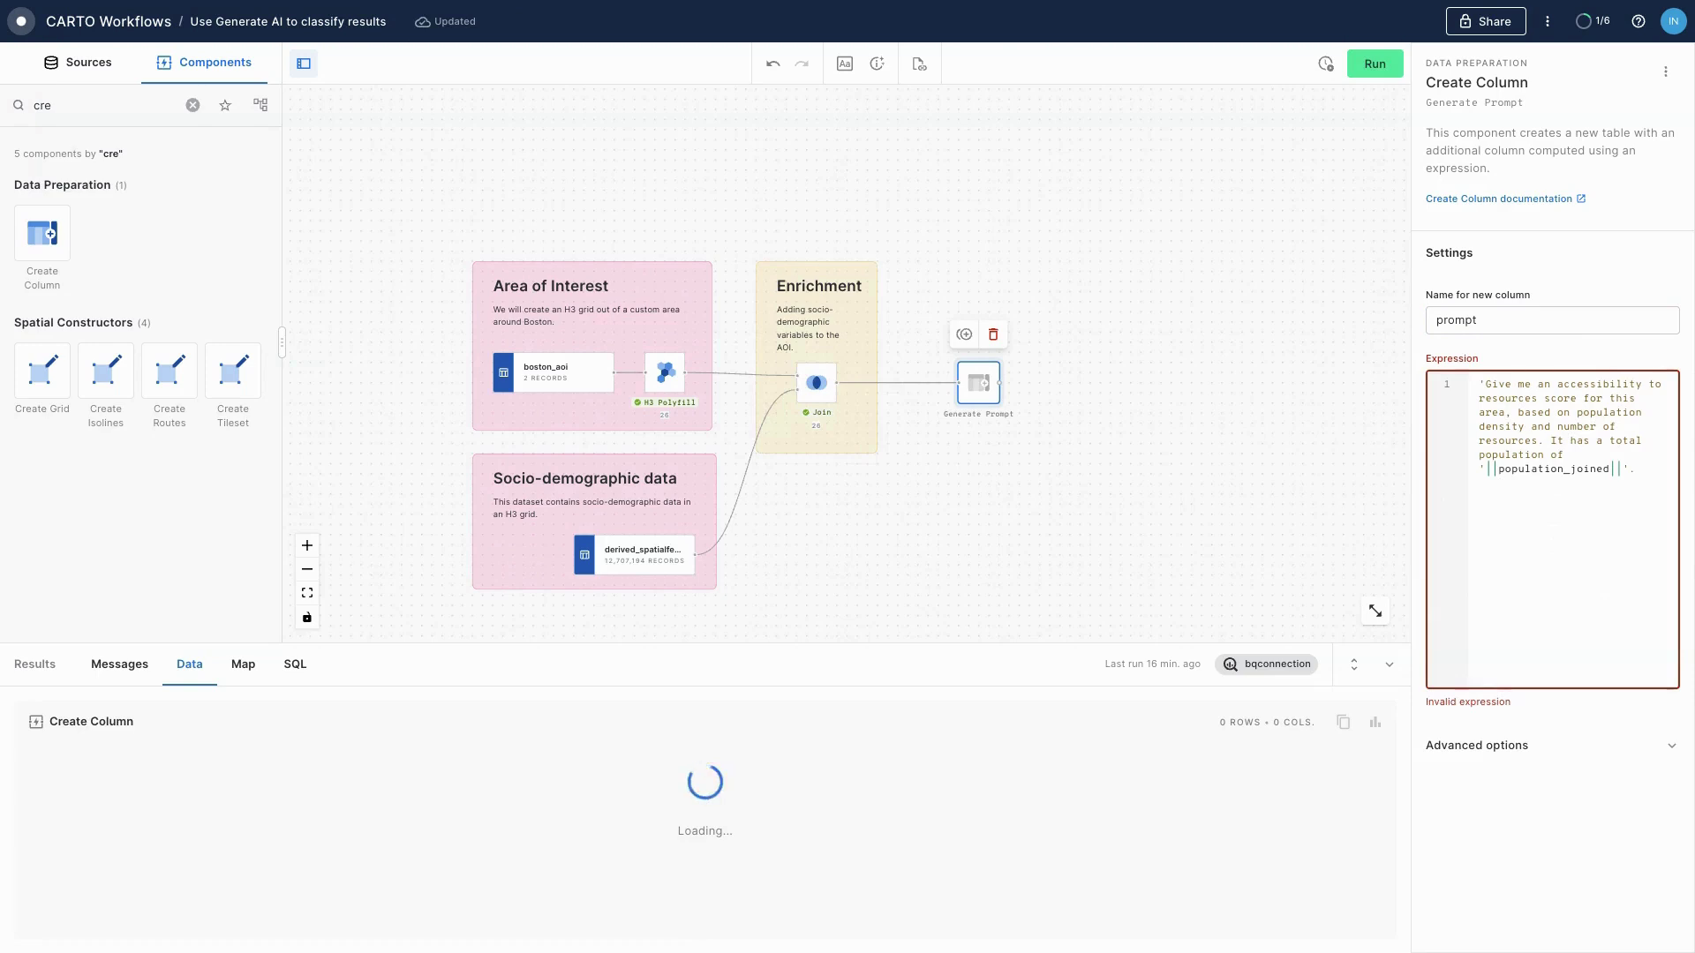
pyautogui.write("In terms of existing resources in the area, there are '||retail_joined||' retail shops; '||education_joined||' education centers; '||food_drink_joined||' food and drink stablishments; and '||healthcare_joined||' healthcare facilities.")
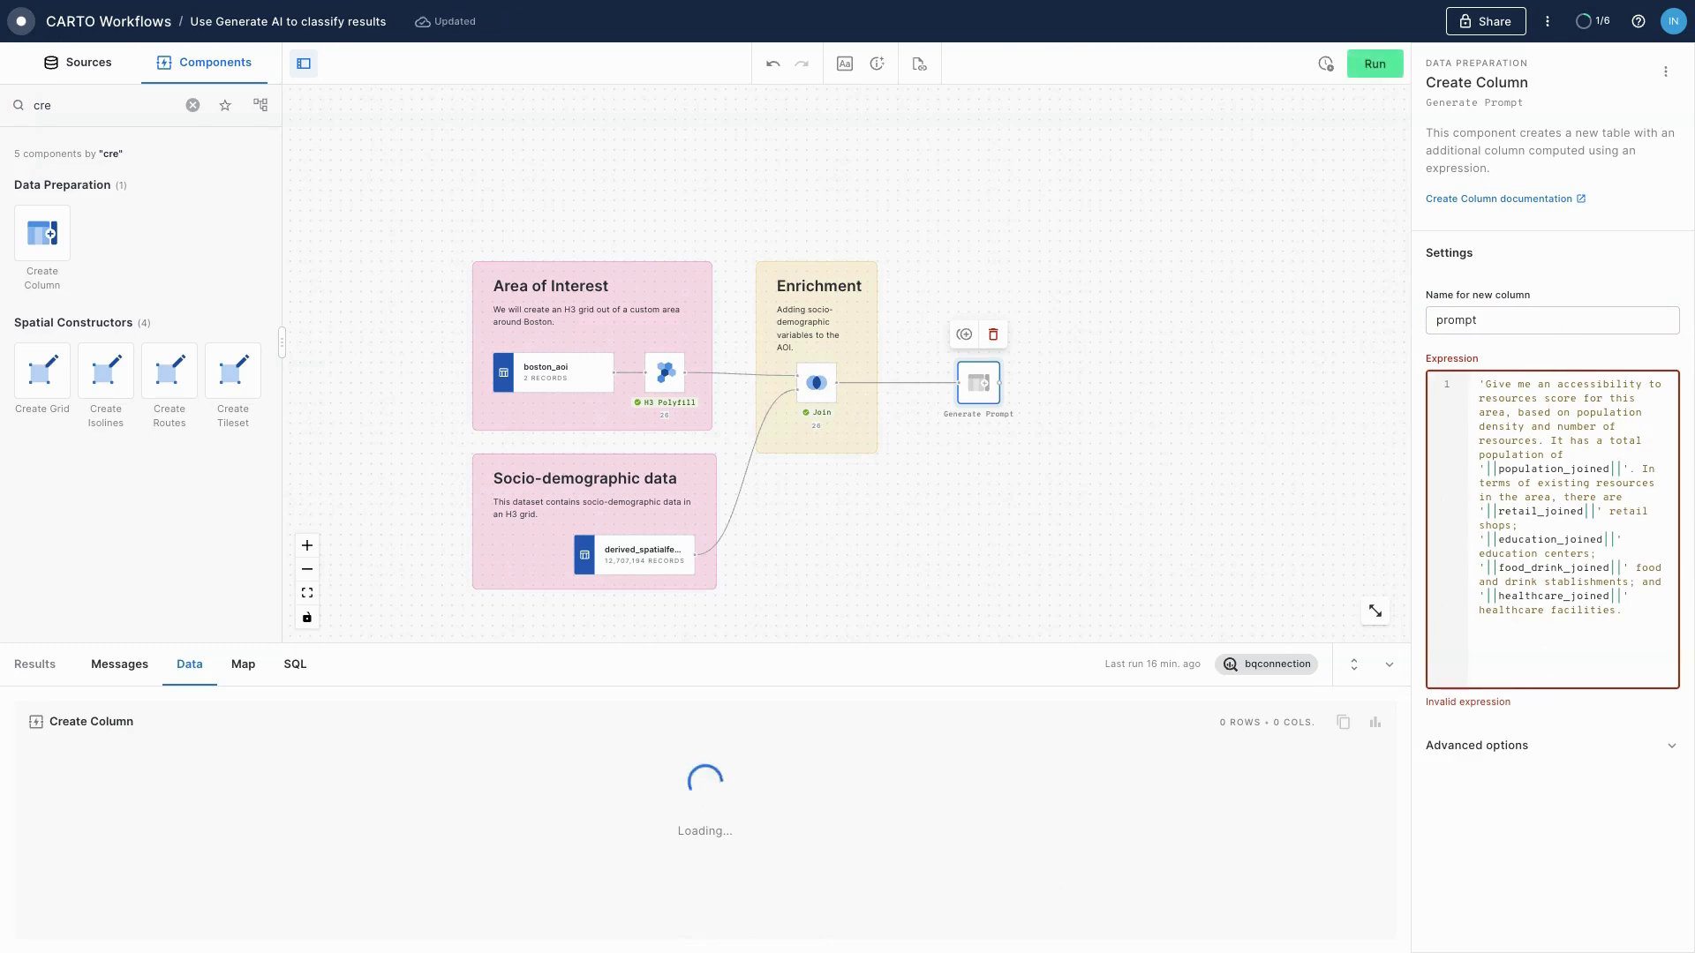
pyautogui.write("The format of the response should be the following: Score:1/10. Explanation in no more than 20 words.'")
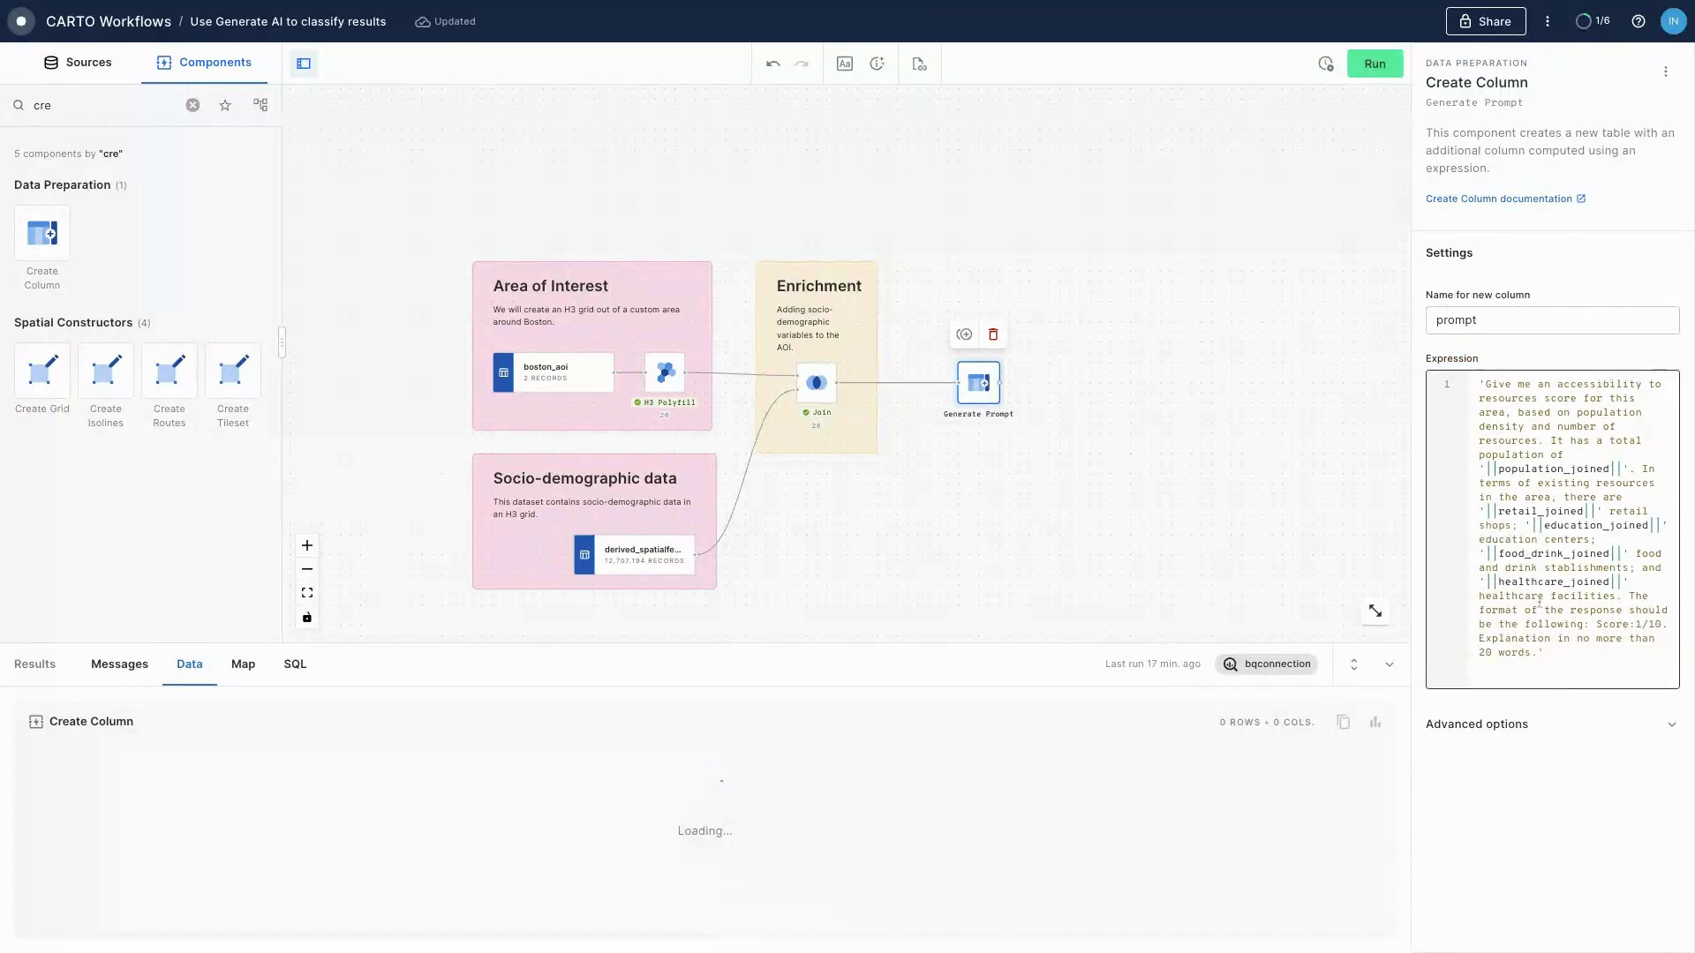
# Run the workflow and inspect the filled-in prompt column in Generate Prompt's 26-row output
pyautogui.click(1375, 64)
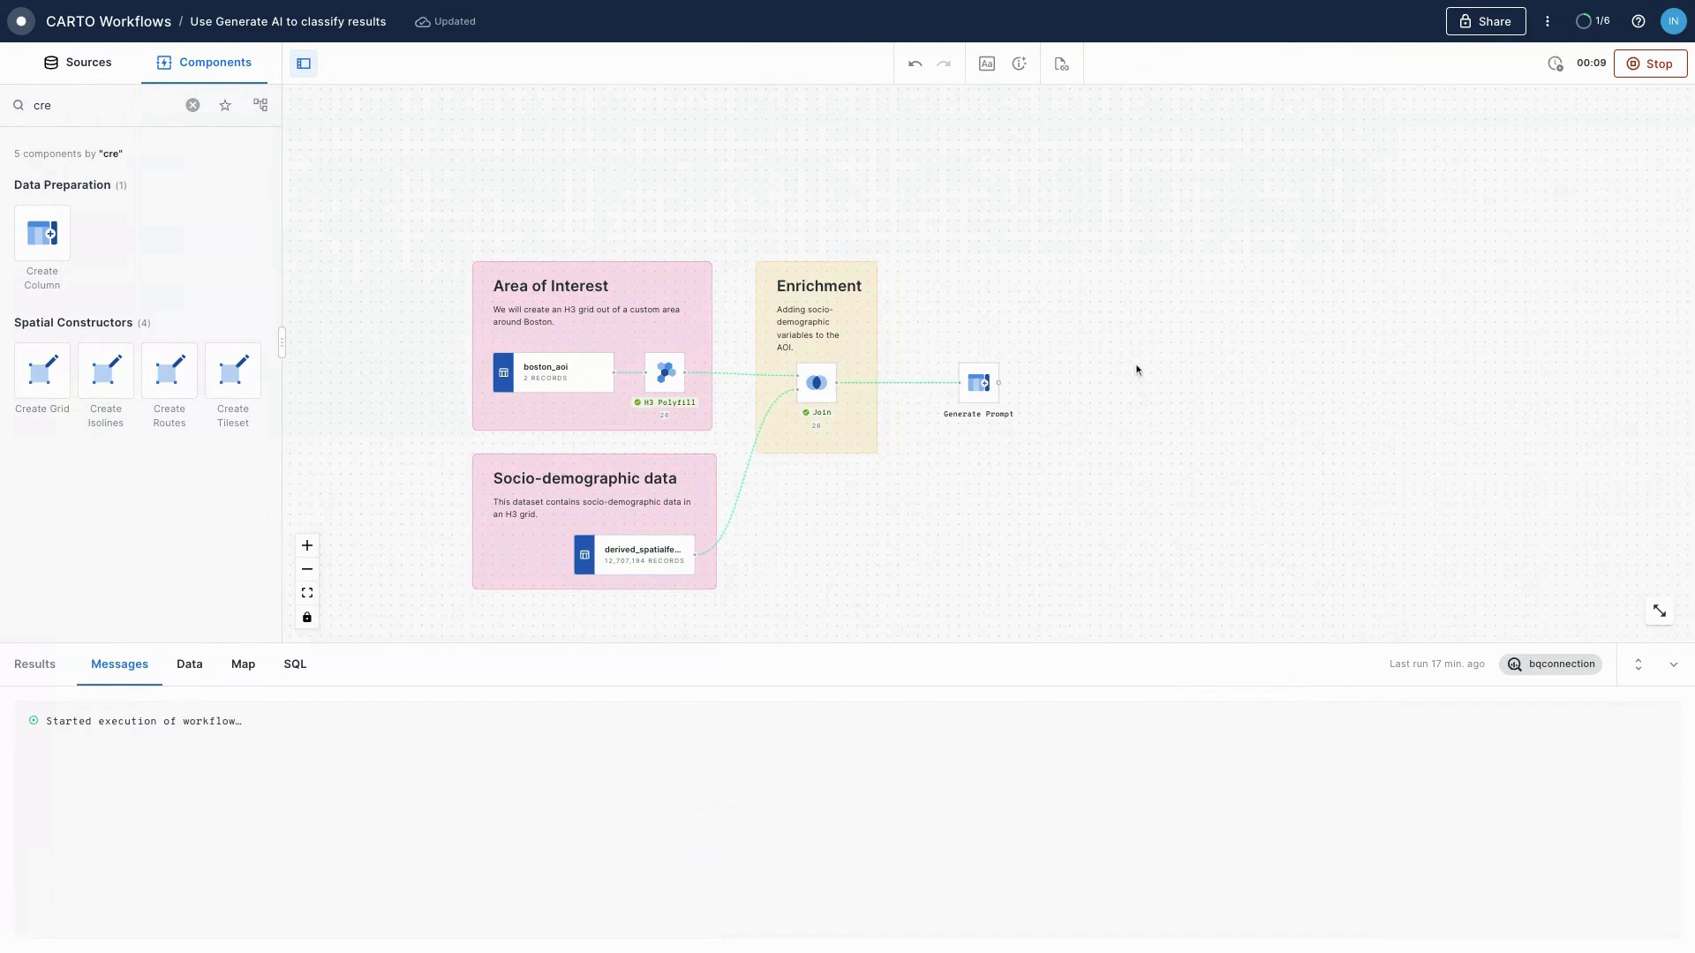
pyautogui.click(980, 382)
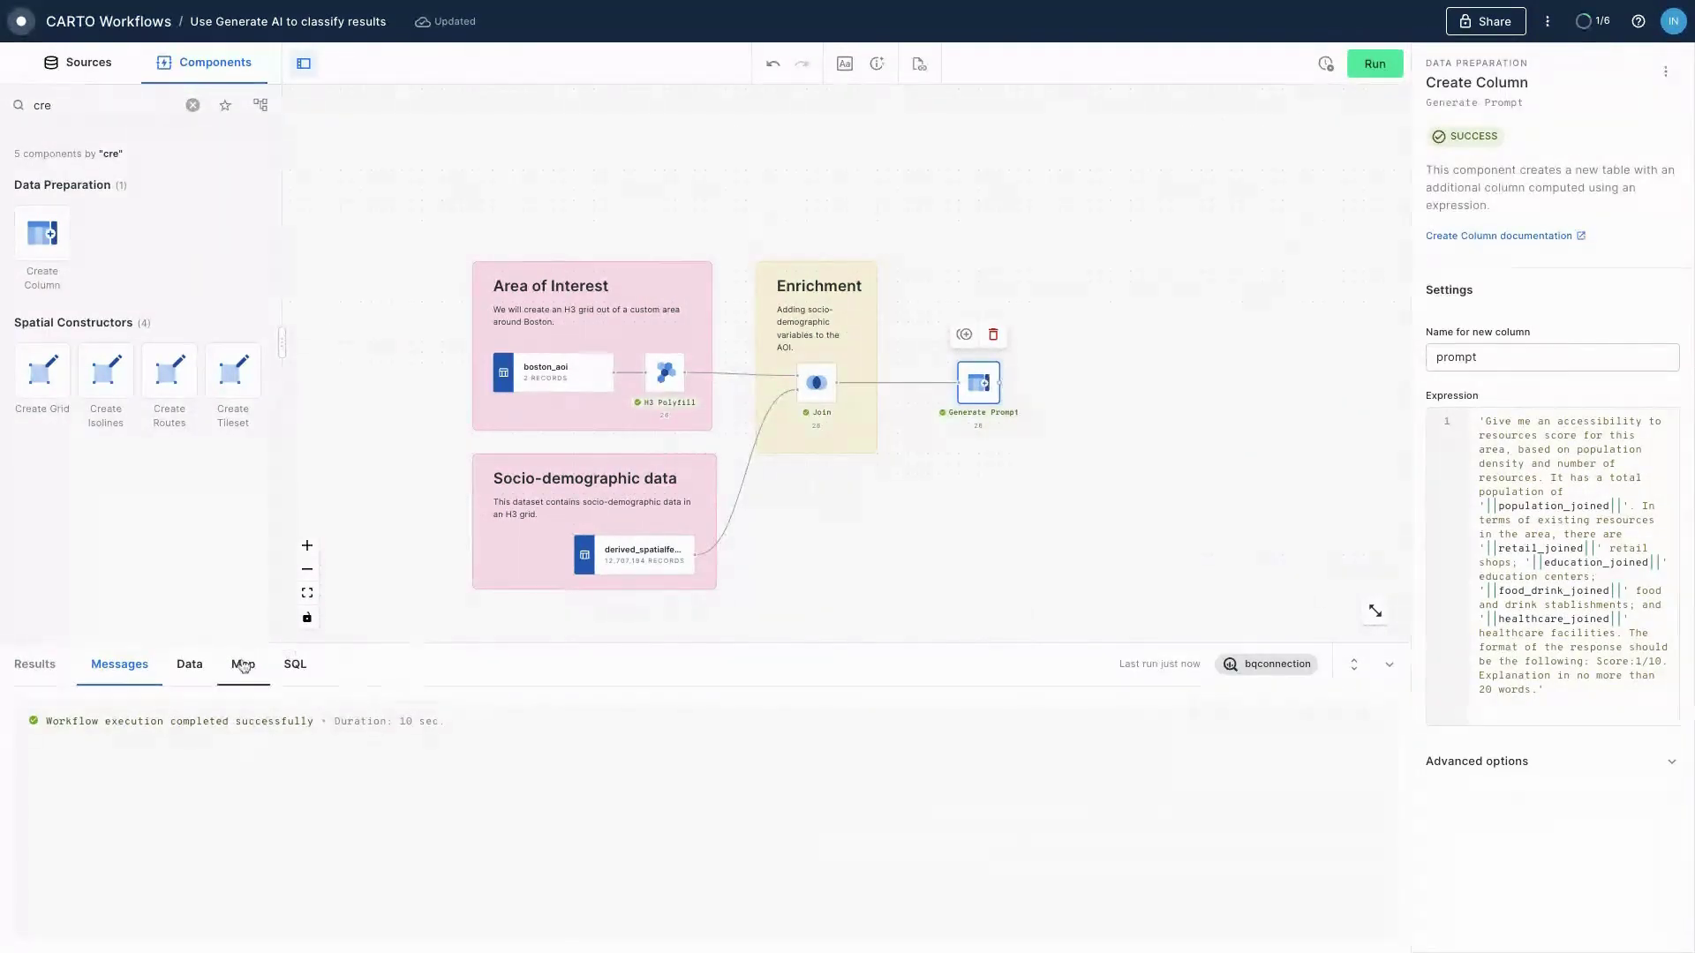
pyautogui.click(189, 663)
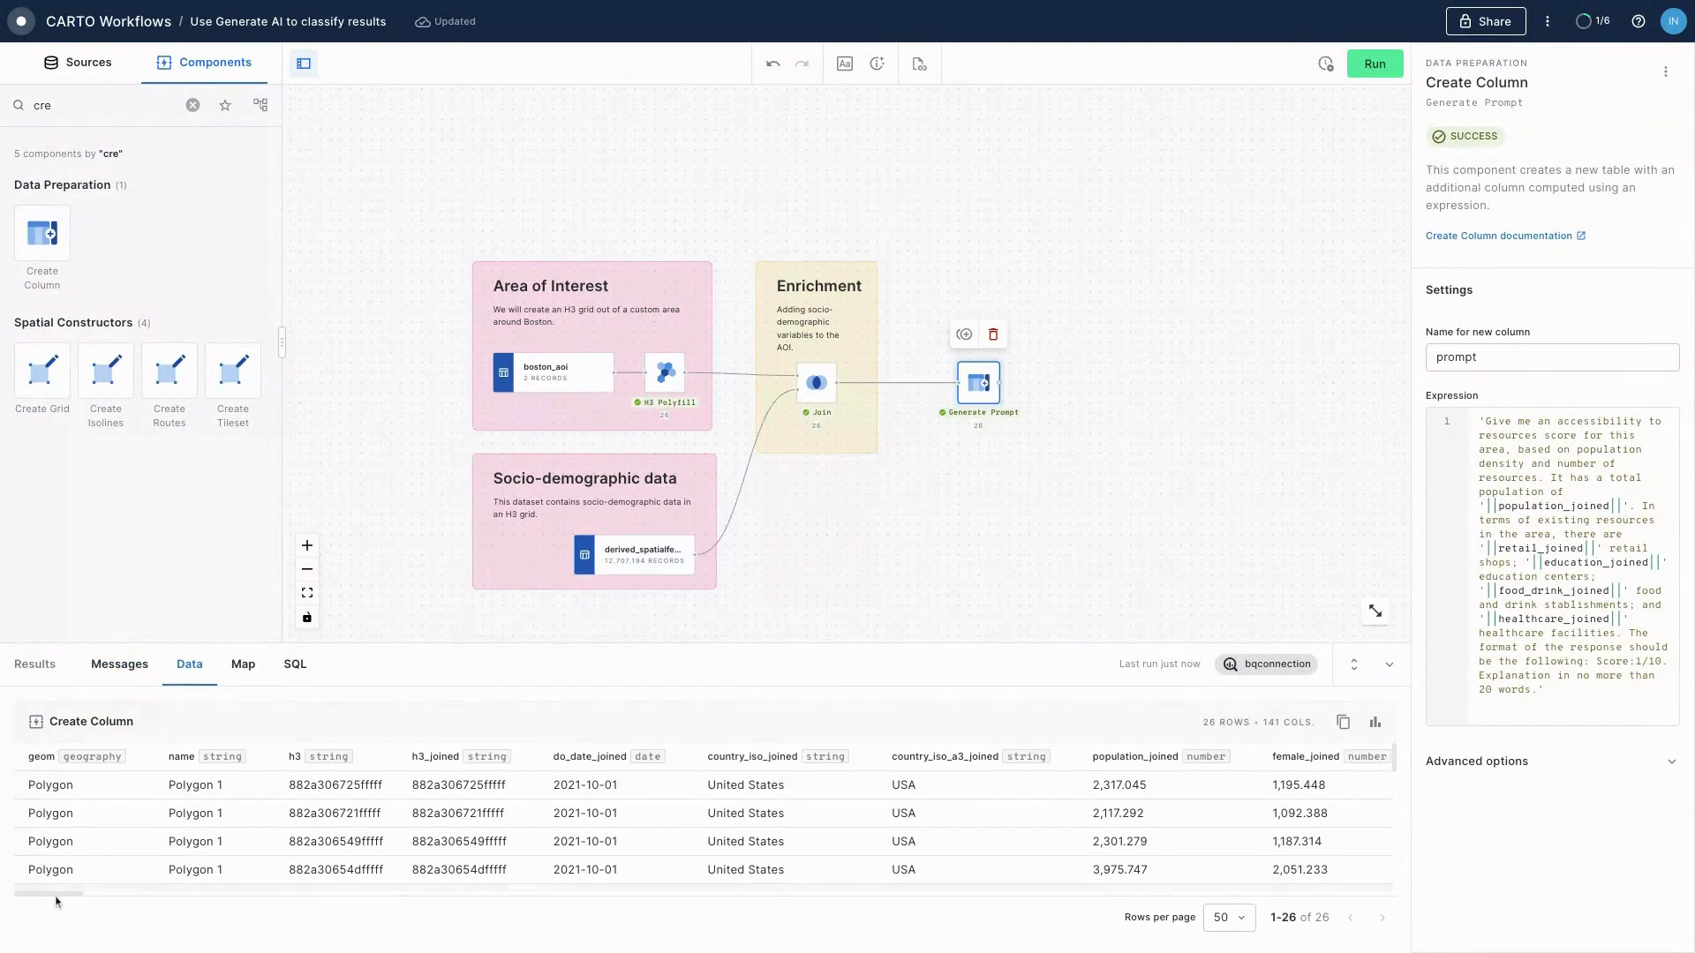
pyautogui.hscroll(10, 56, 899)
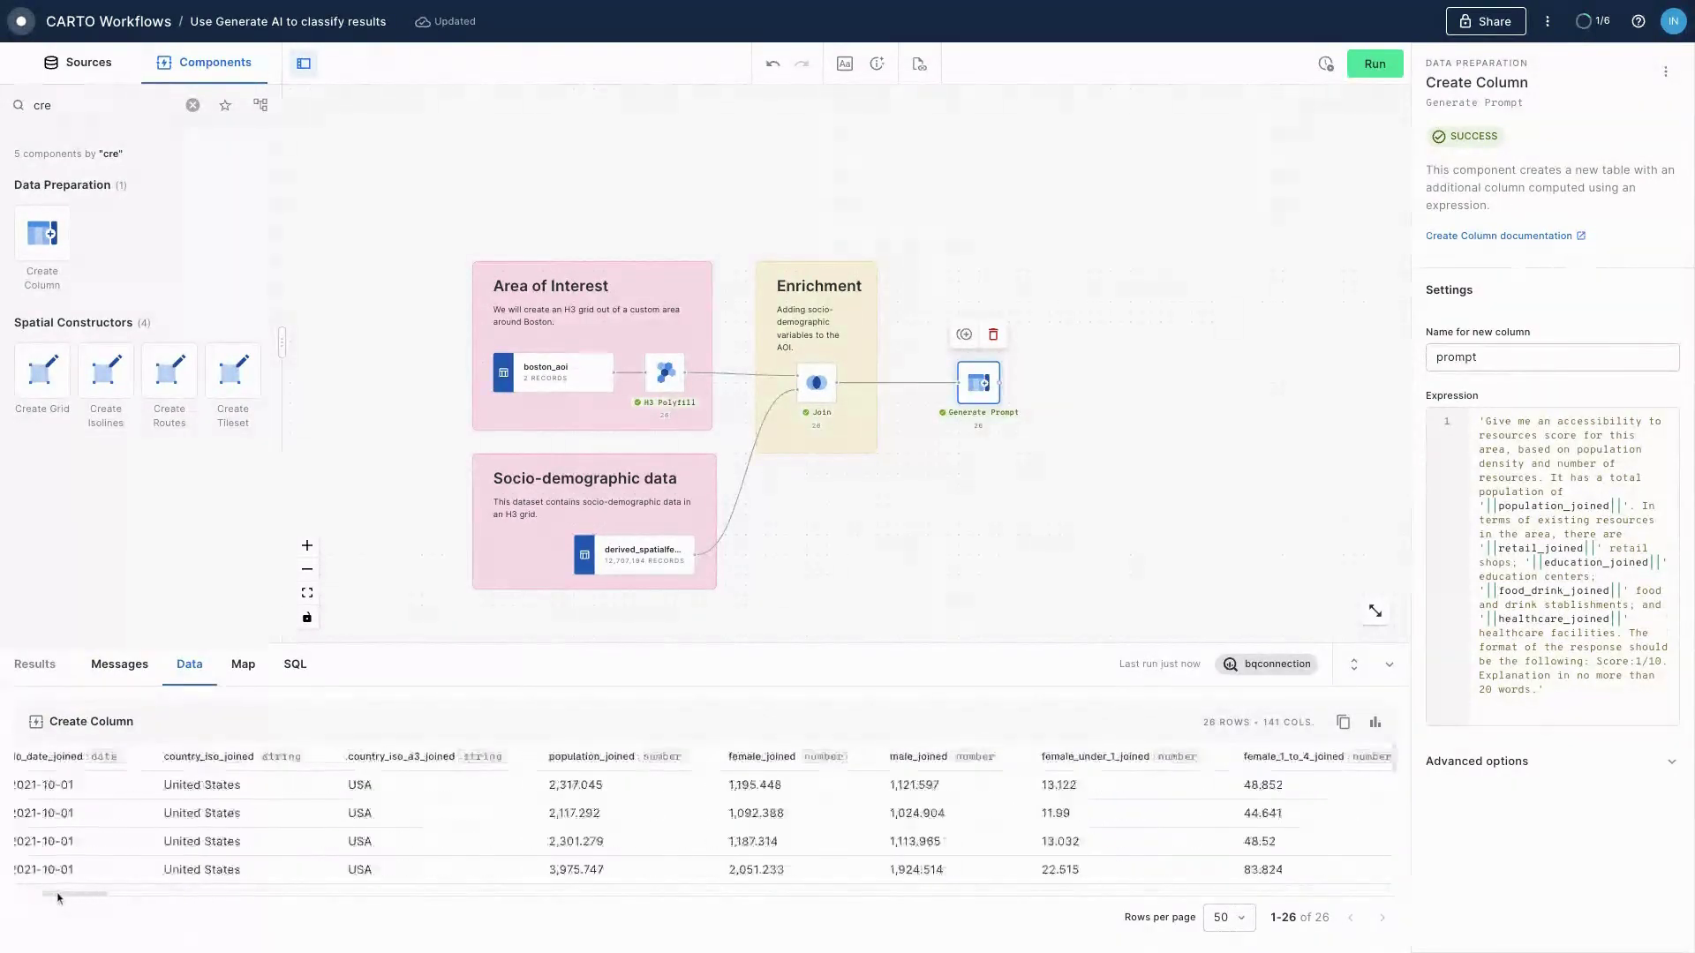
pyautogui.hscroll(5, 57, 899)
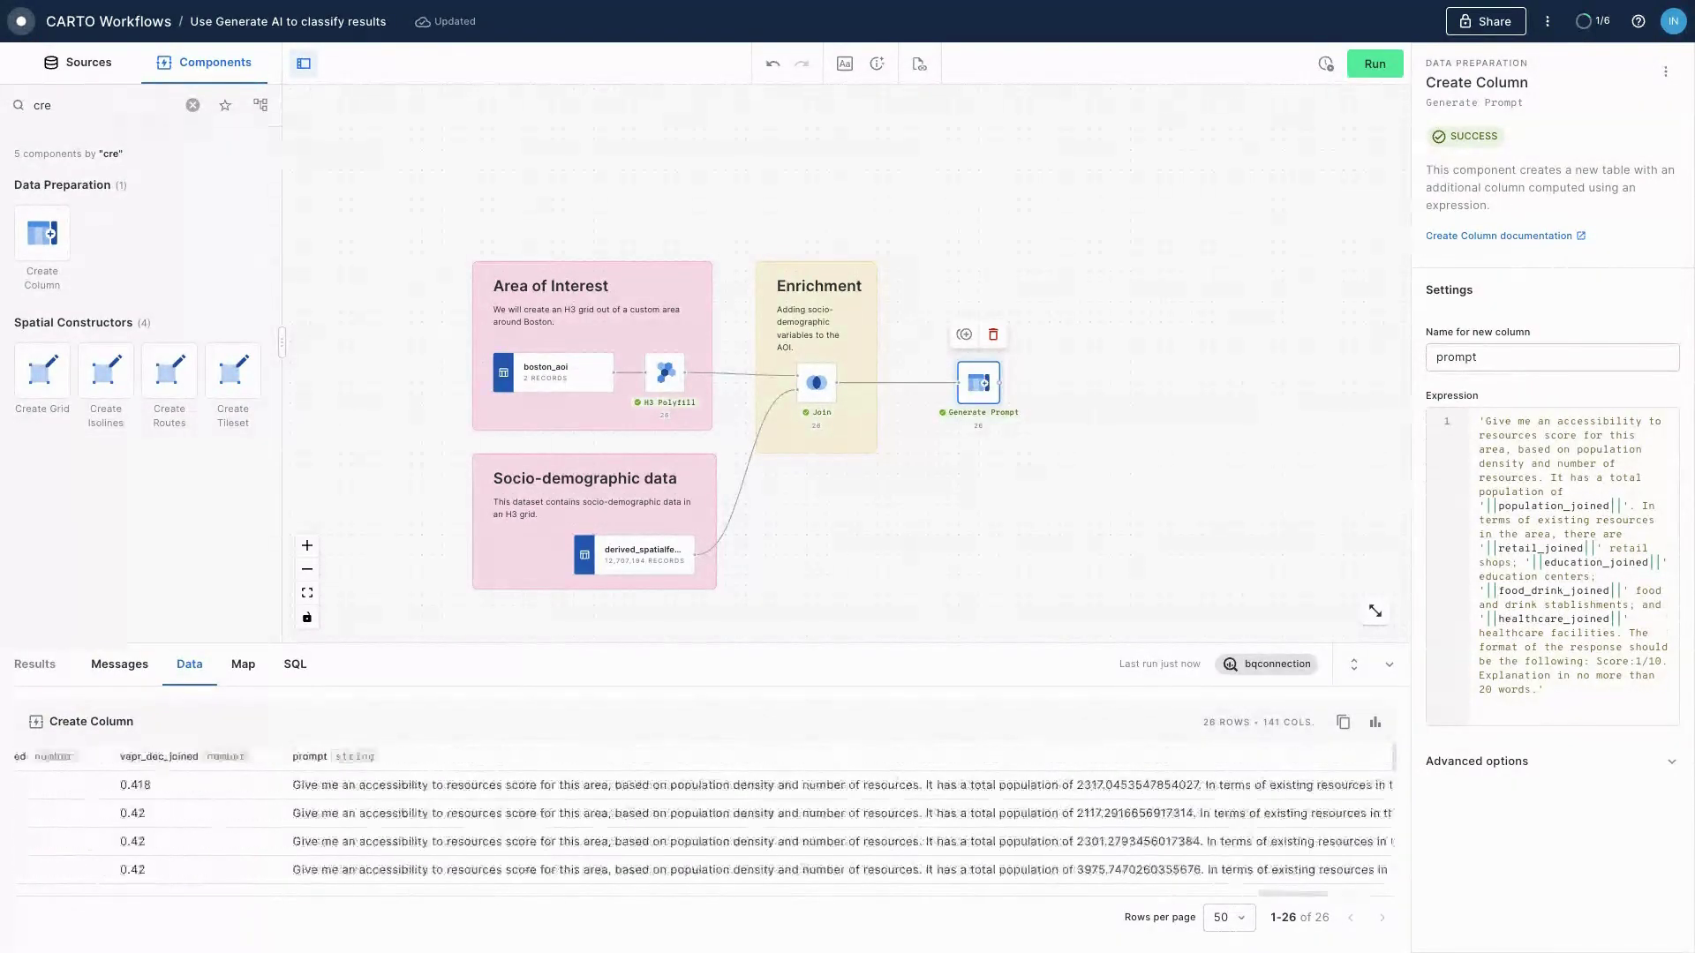
pyautogui.hscroll(8, 704, 813)
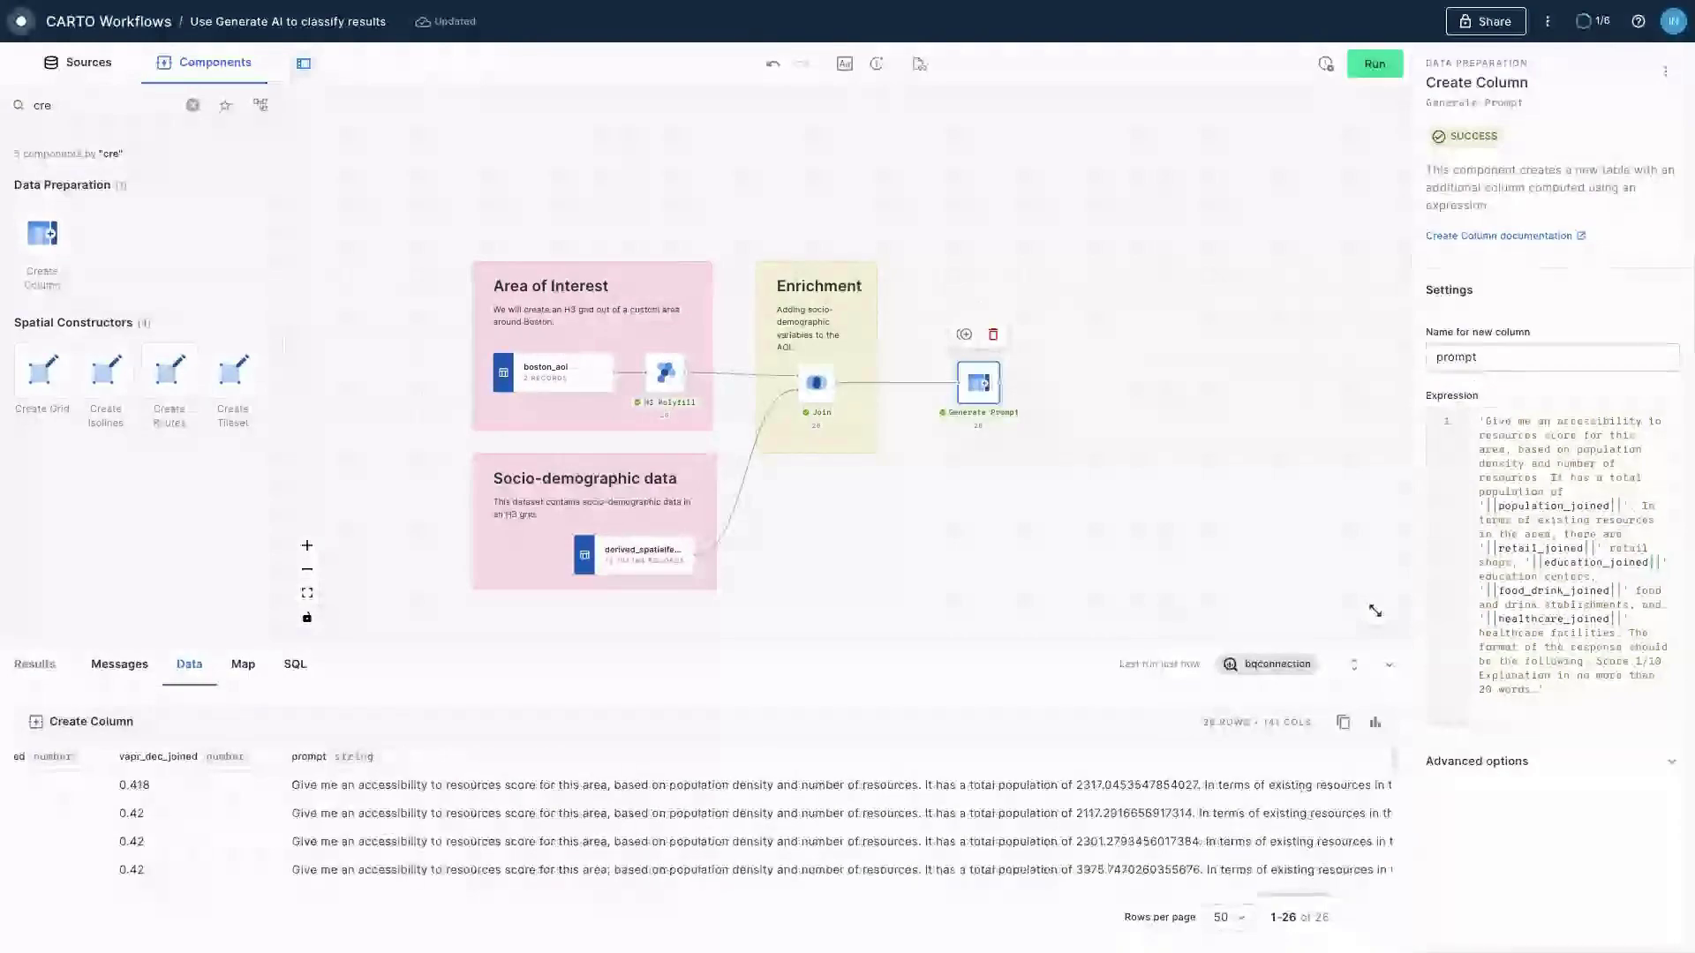
pyautogui.hscroll(10, 704, 813)
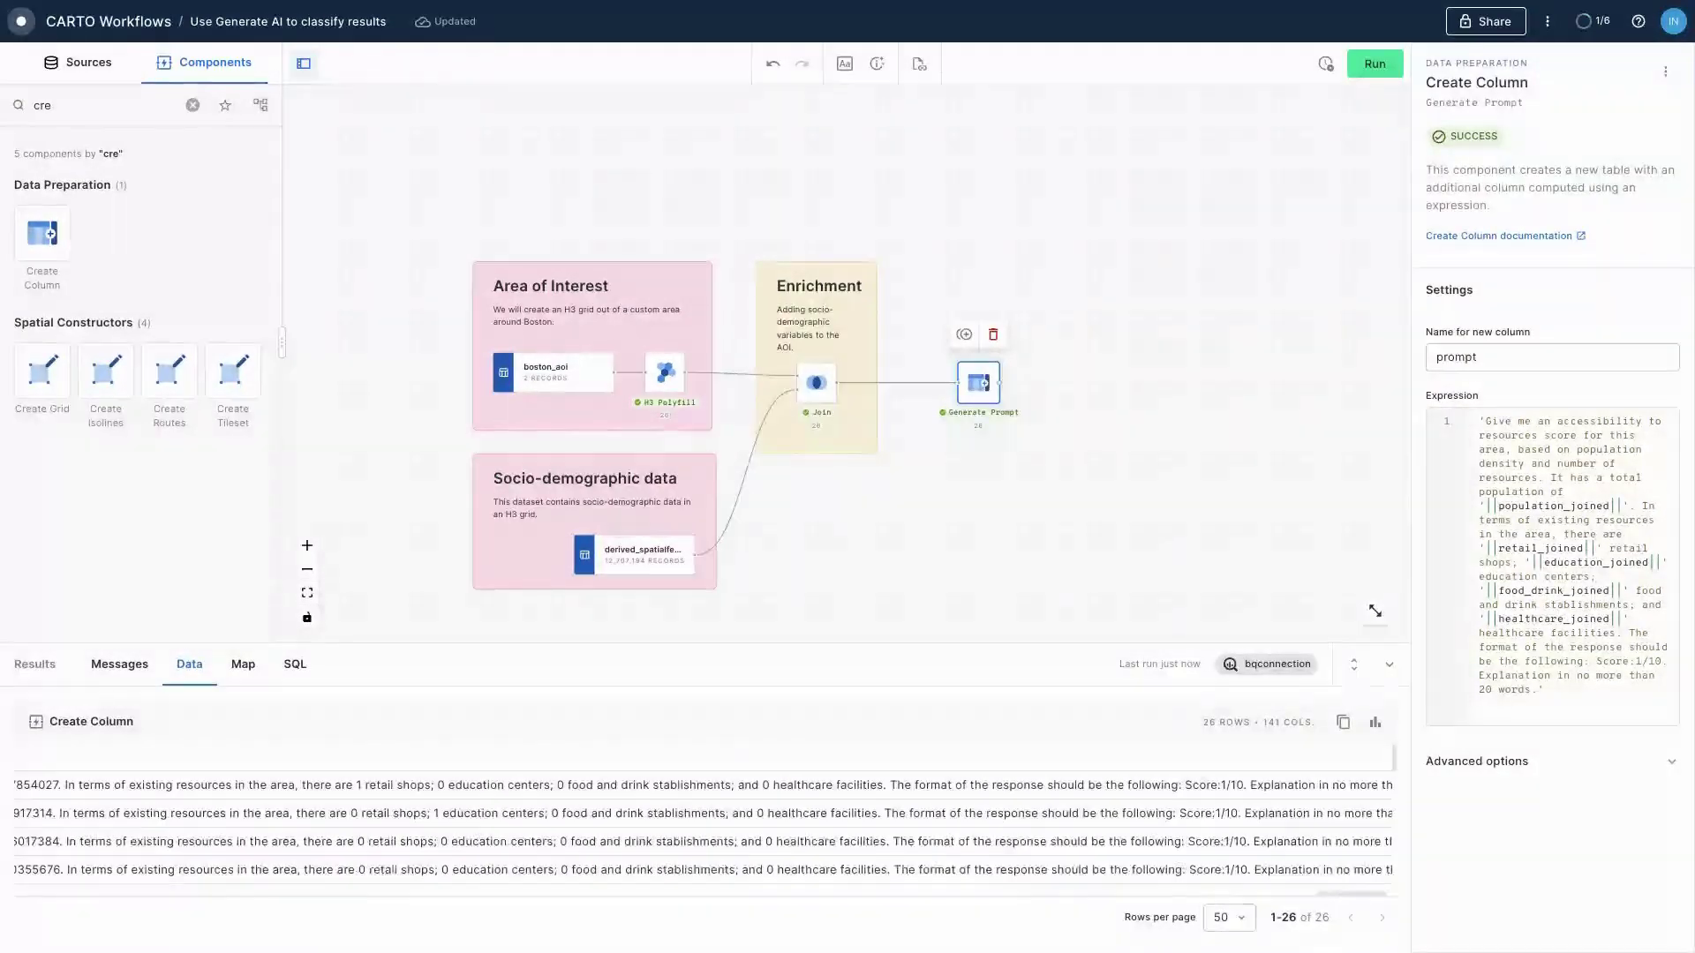
pyautogui.hscroll(-10, 704, 813)
pyautogui.hscroll(-5, 704, 813)
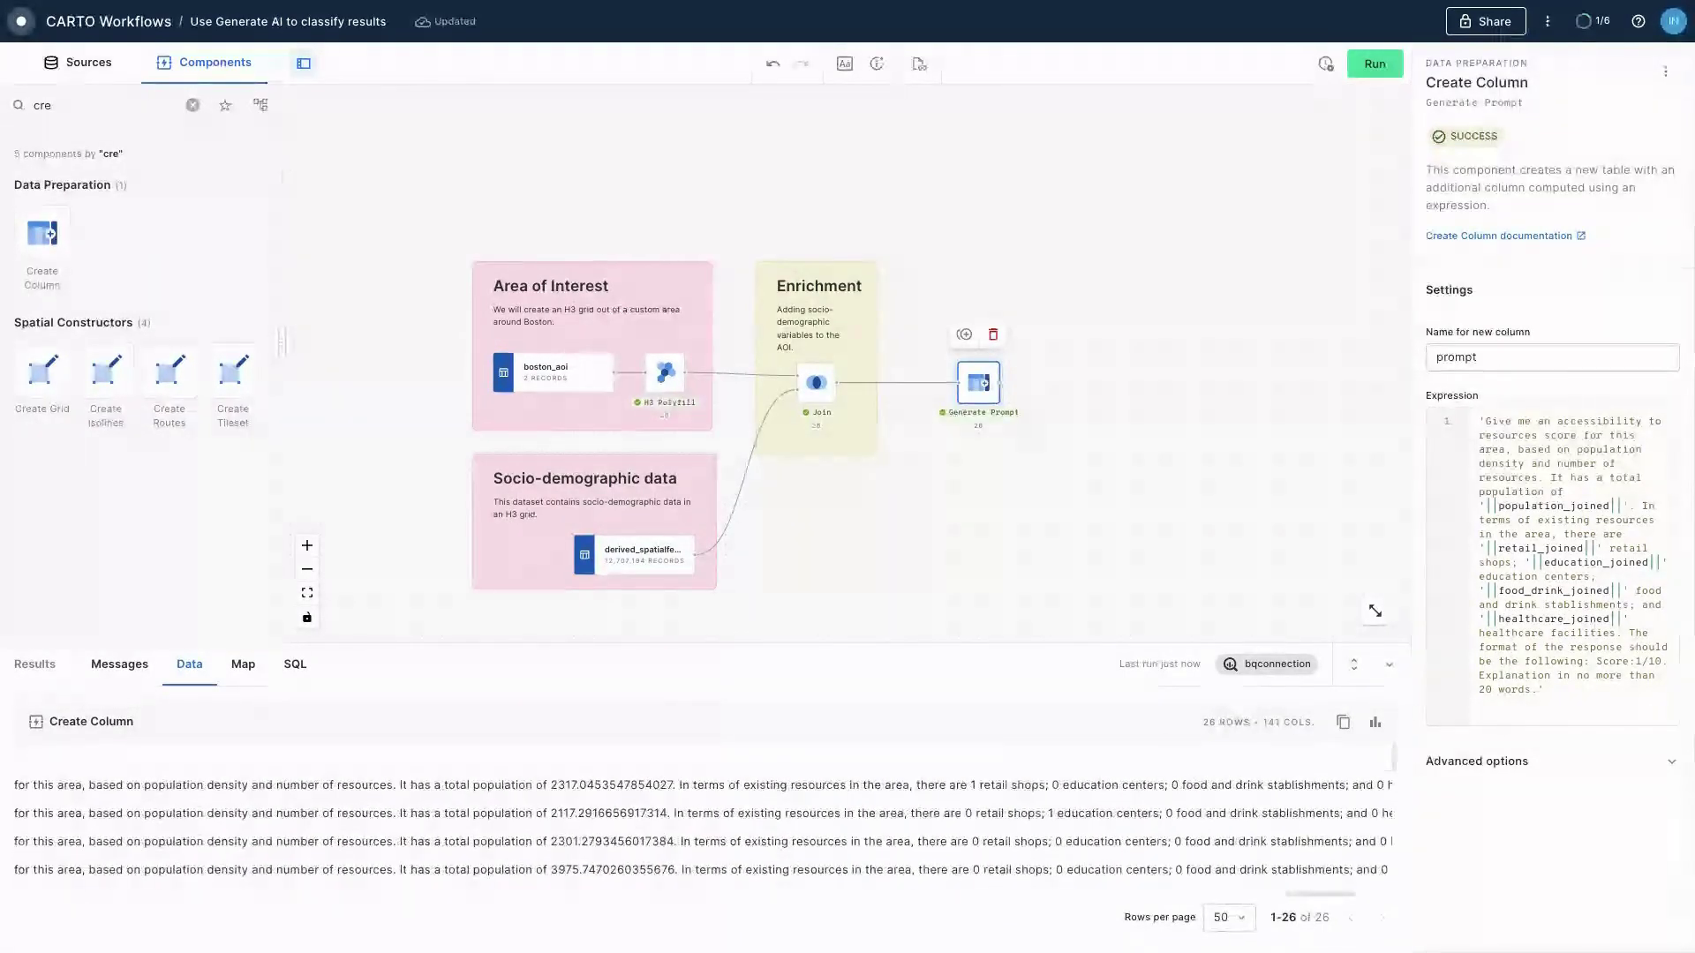
pyautogui.hscroll(-3, 1088, 842)
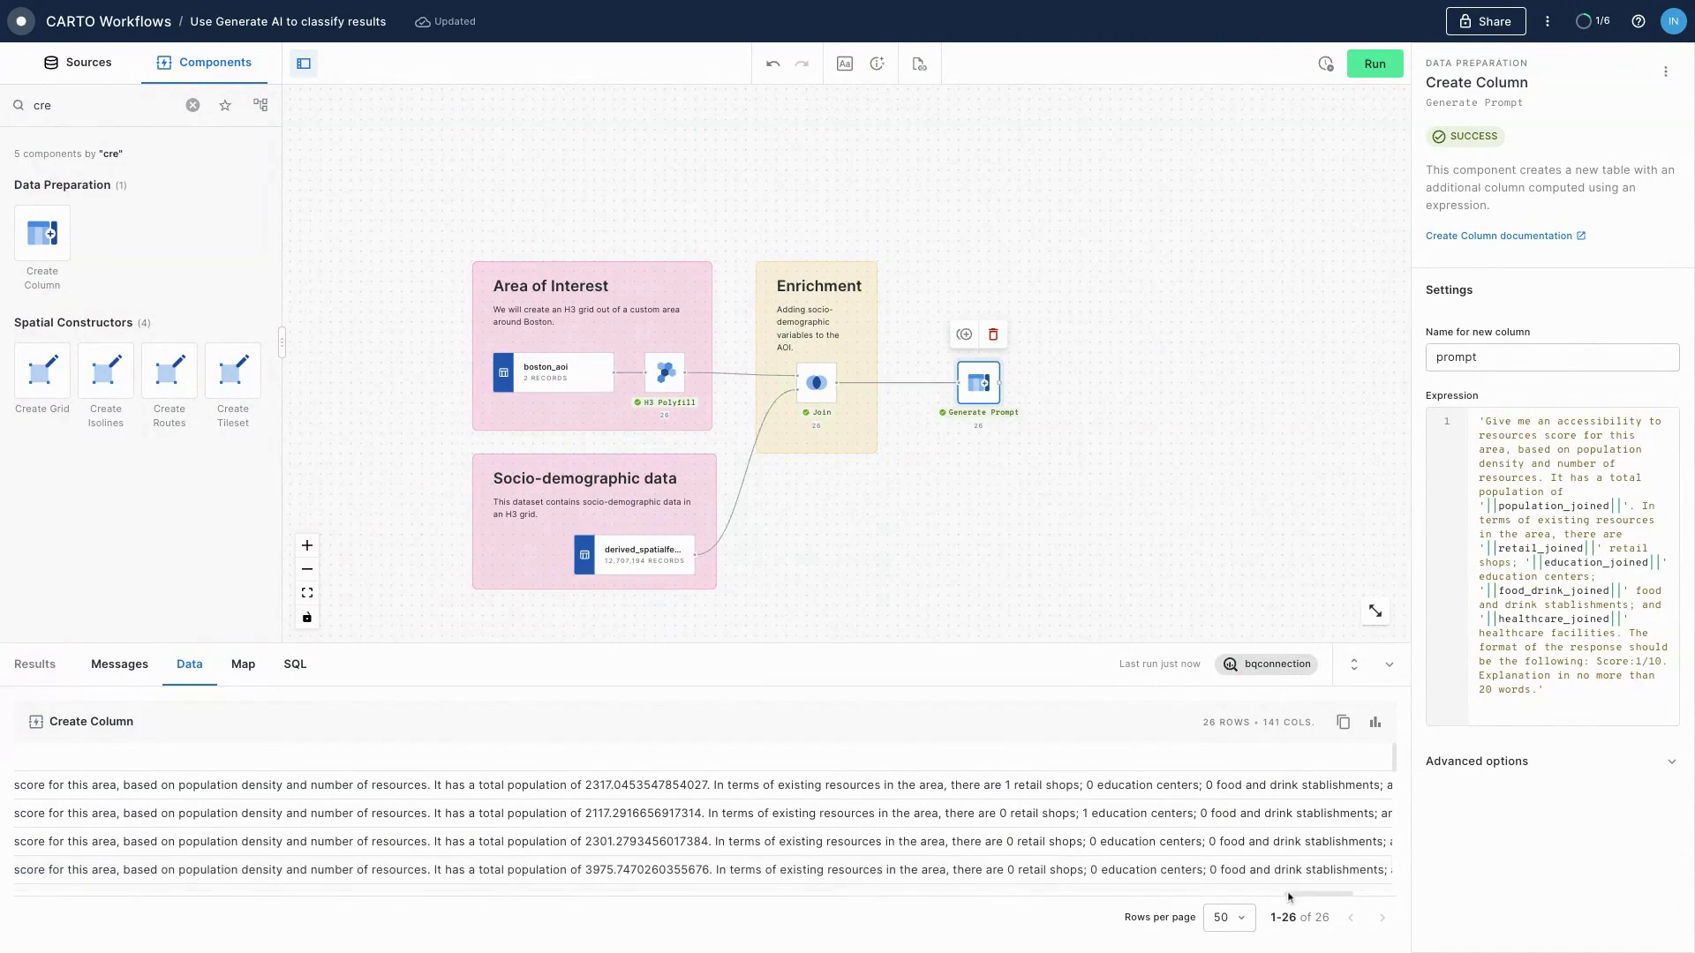
pyautogui.hscroll(5, 1290, 896)
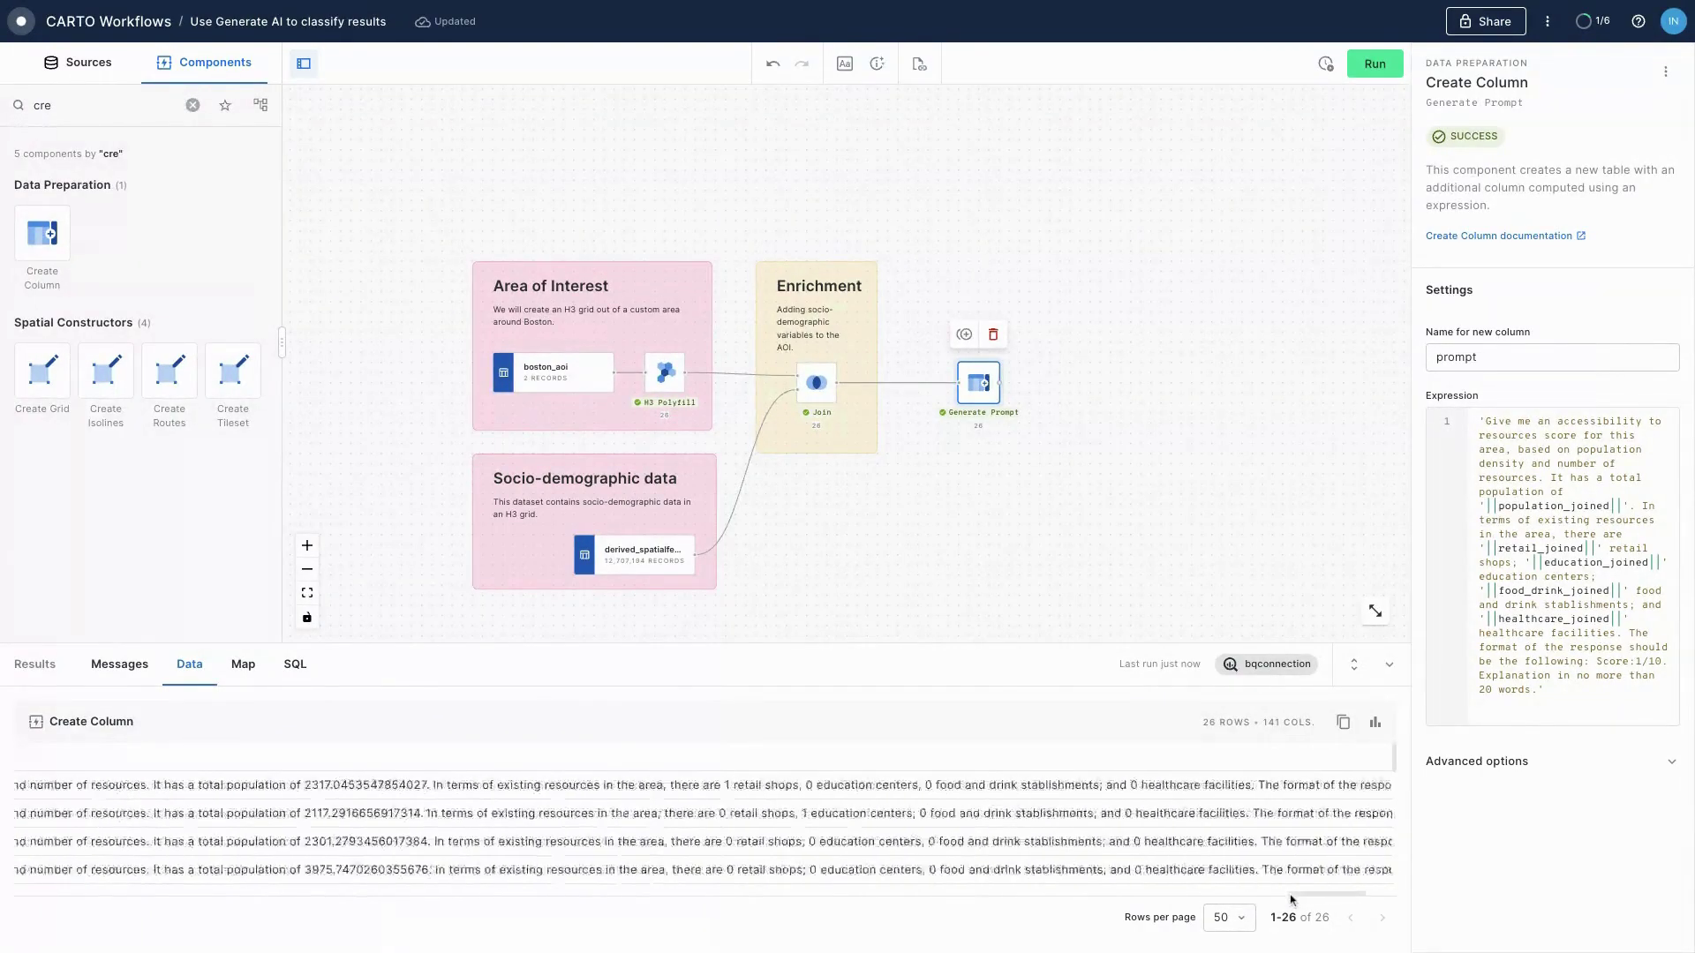
pyautogui.hscroll(-15, 1289, 895)
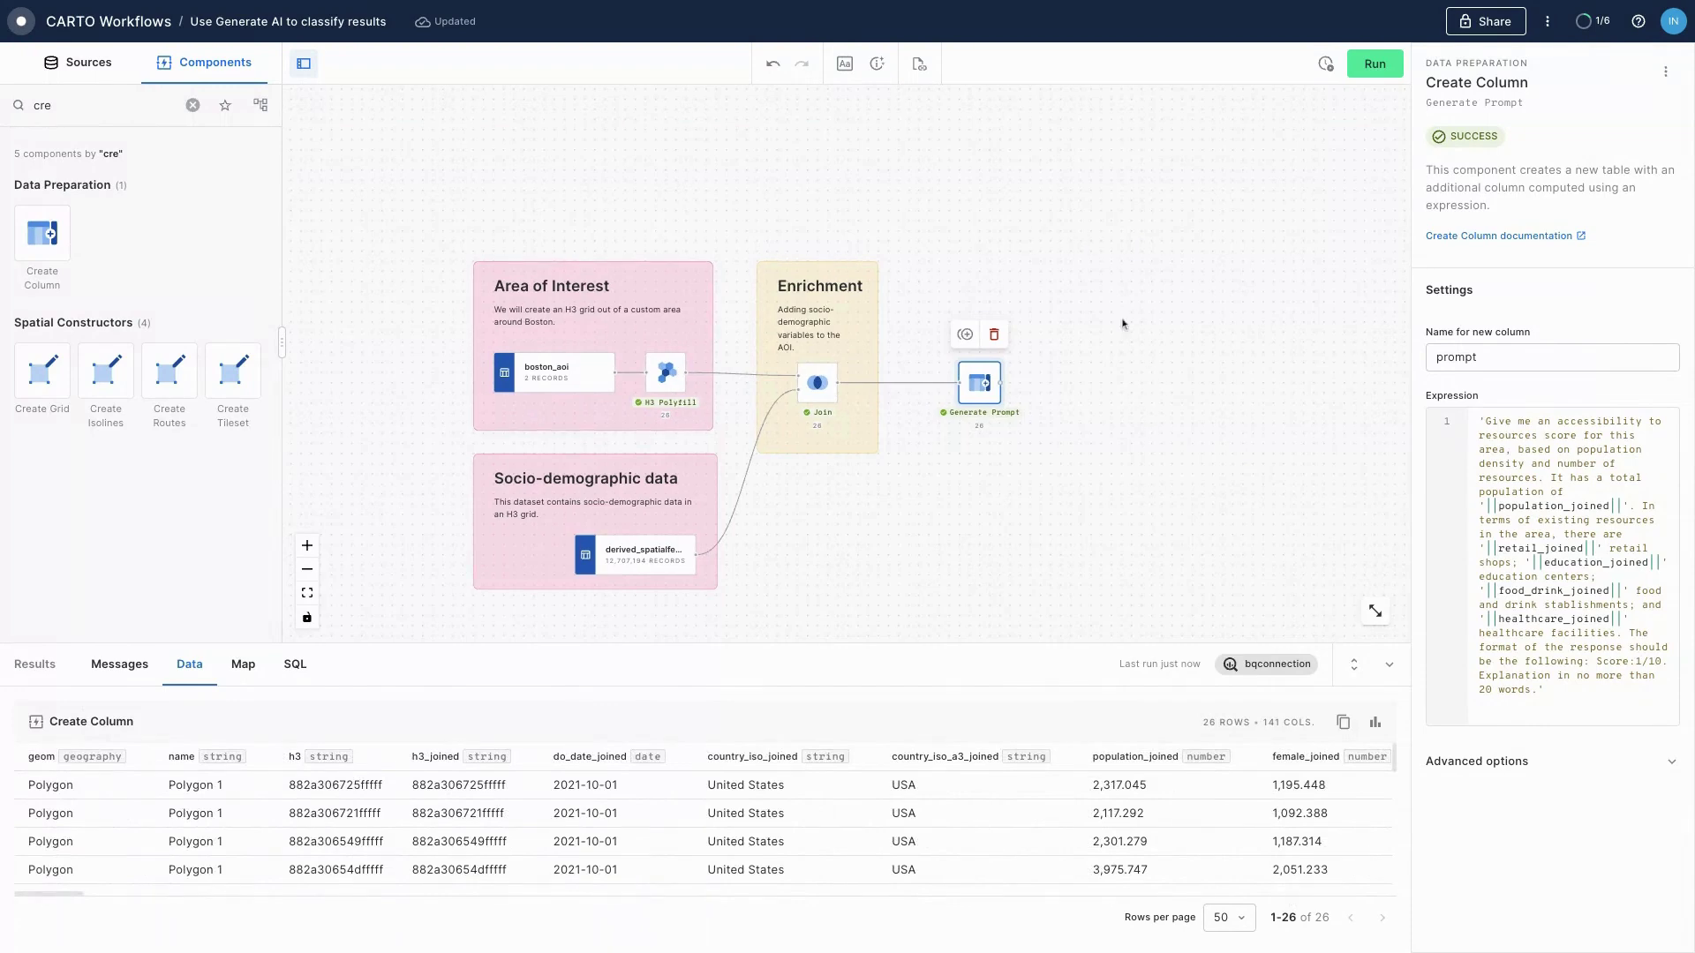
# Place an ML Generate Text step, found by searching 'ml', after Generate Prompt and select its Model field
pyautogui.doubleClick(83, 101)
pyautogui.write('ml')
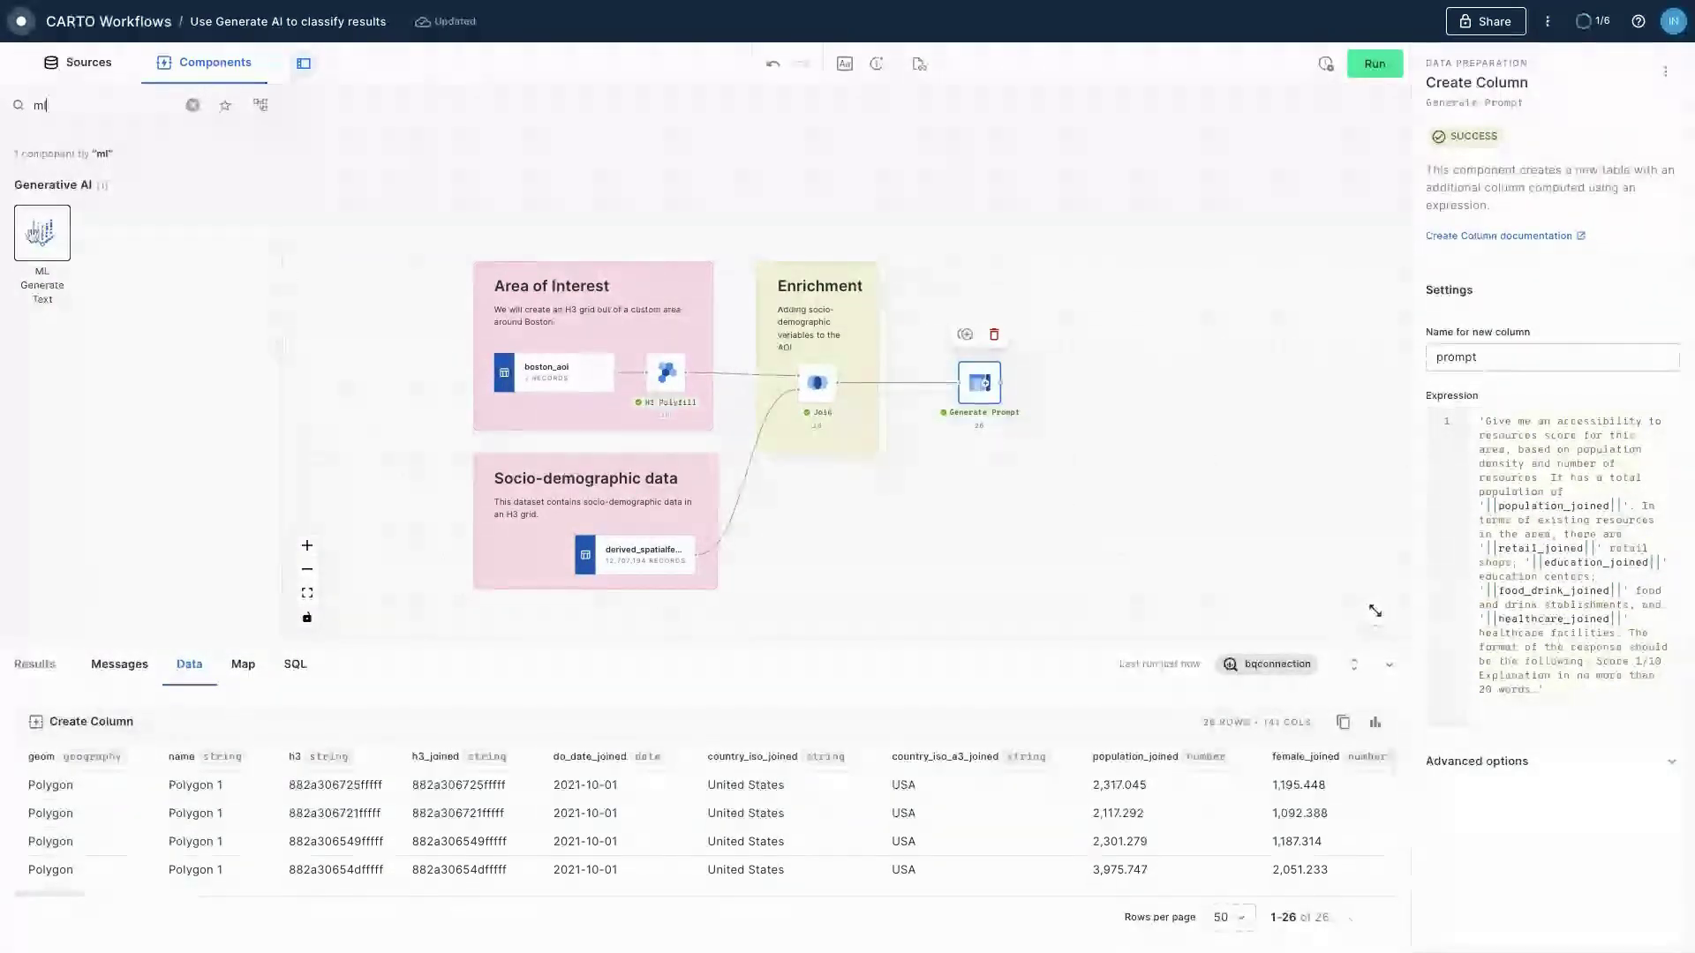
pyautogui.moveTo(32, 234); pyautogui.dragTo(1112, 382)
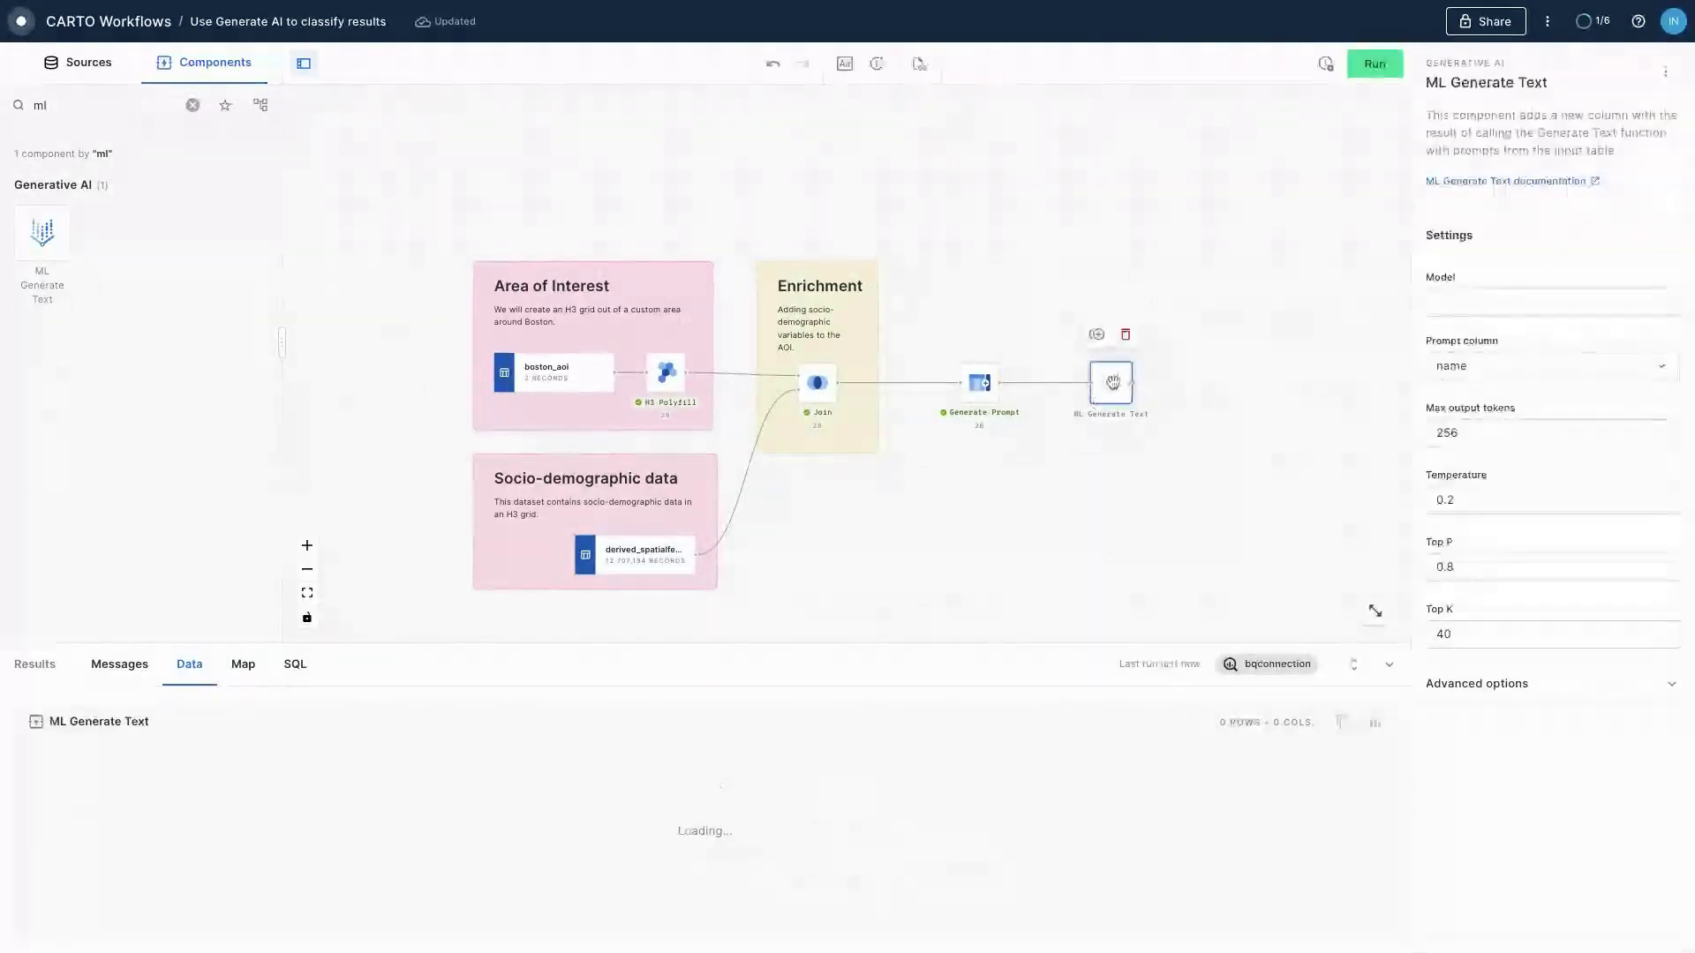
pyautogui.click(1572, 305)
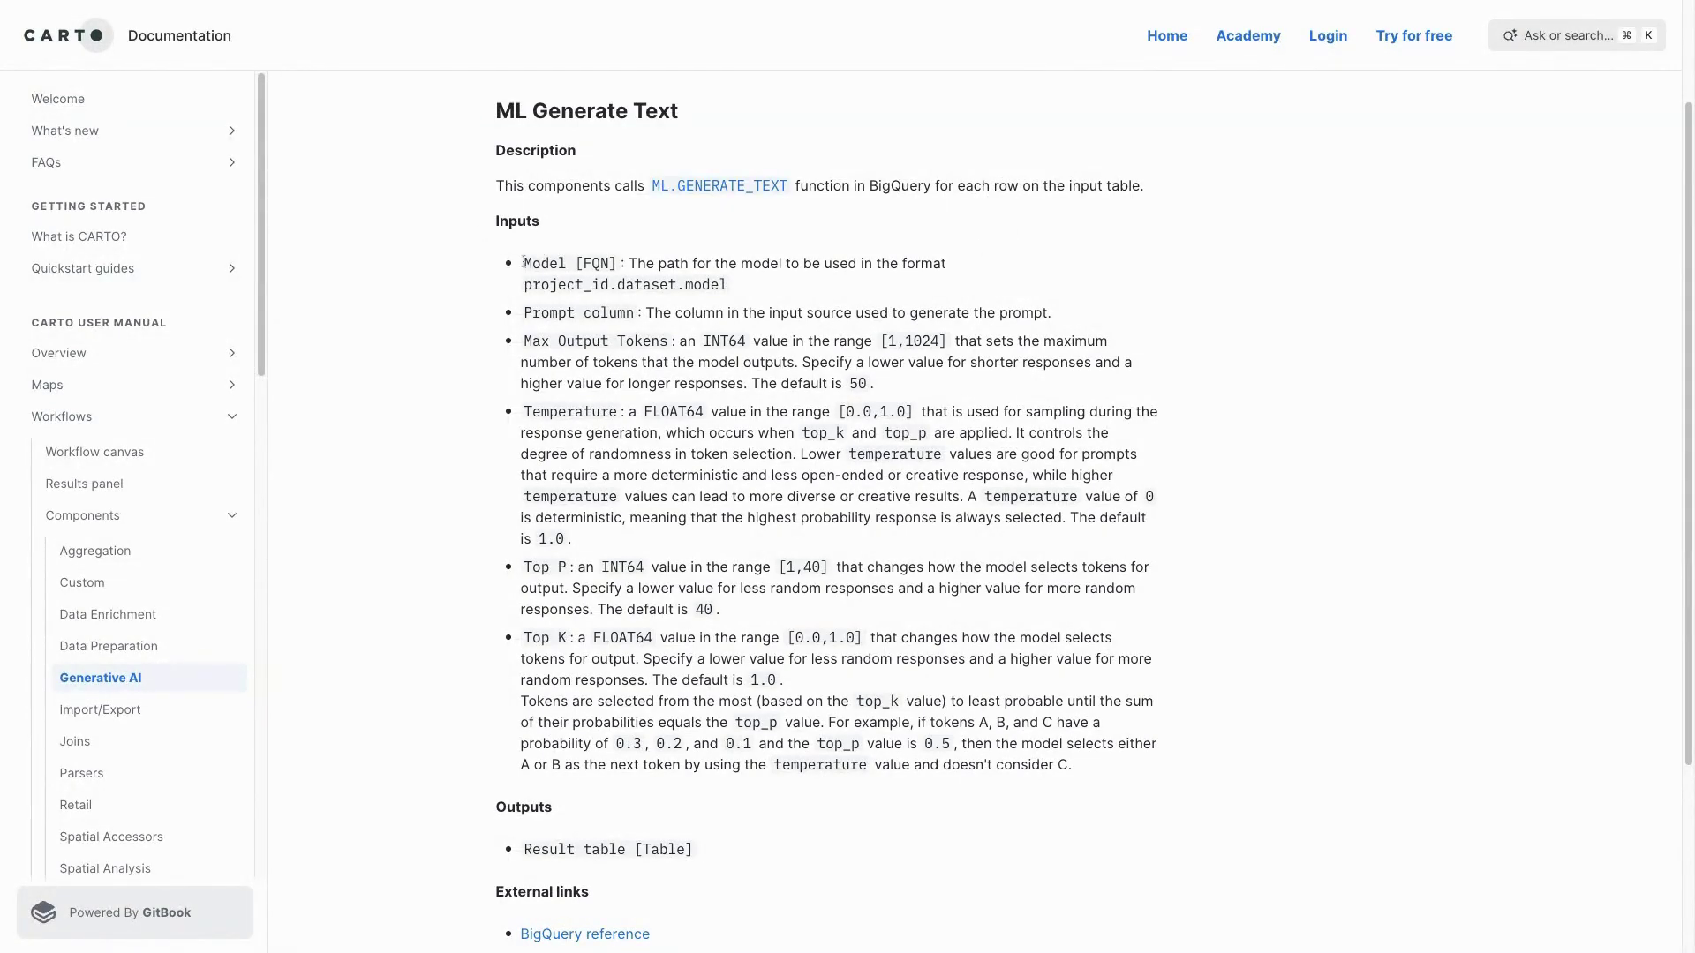
pyautogui.scroll(-1, 781, 331)
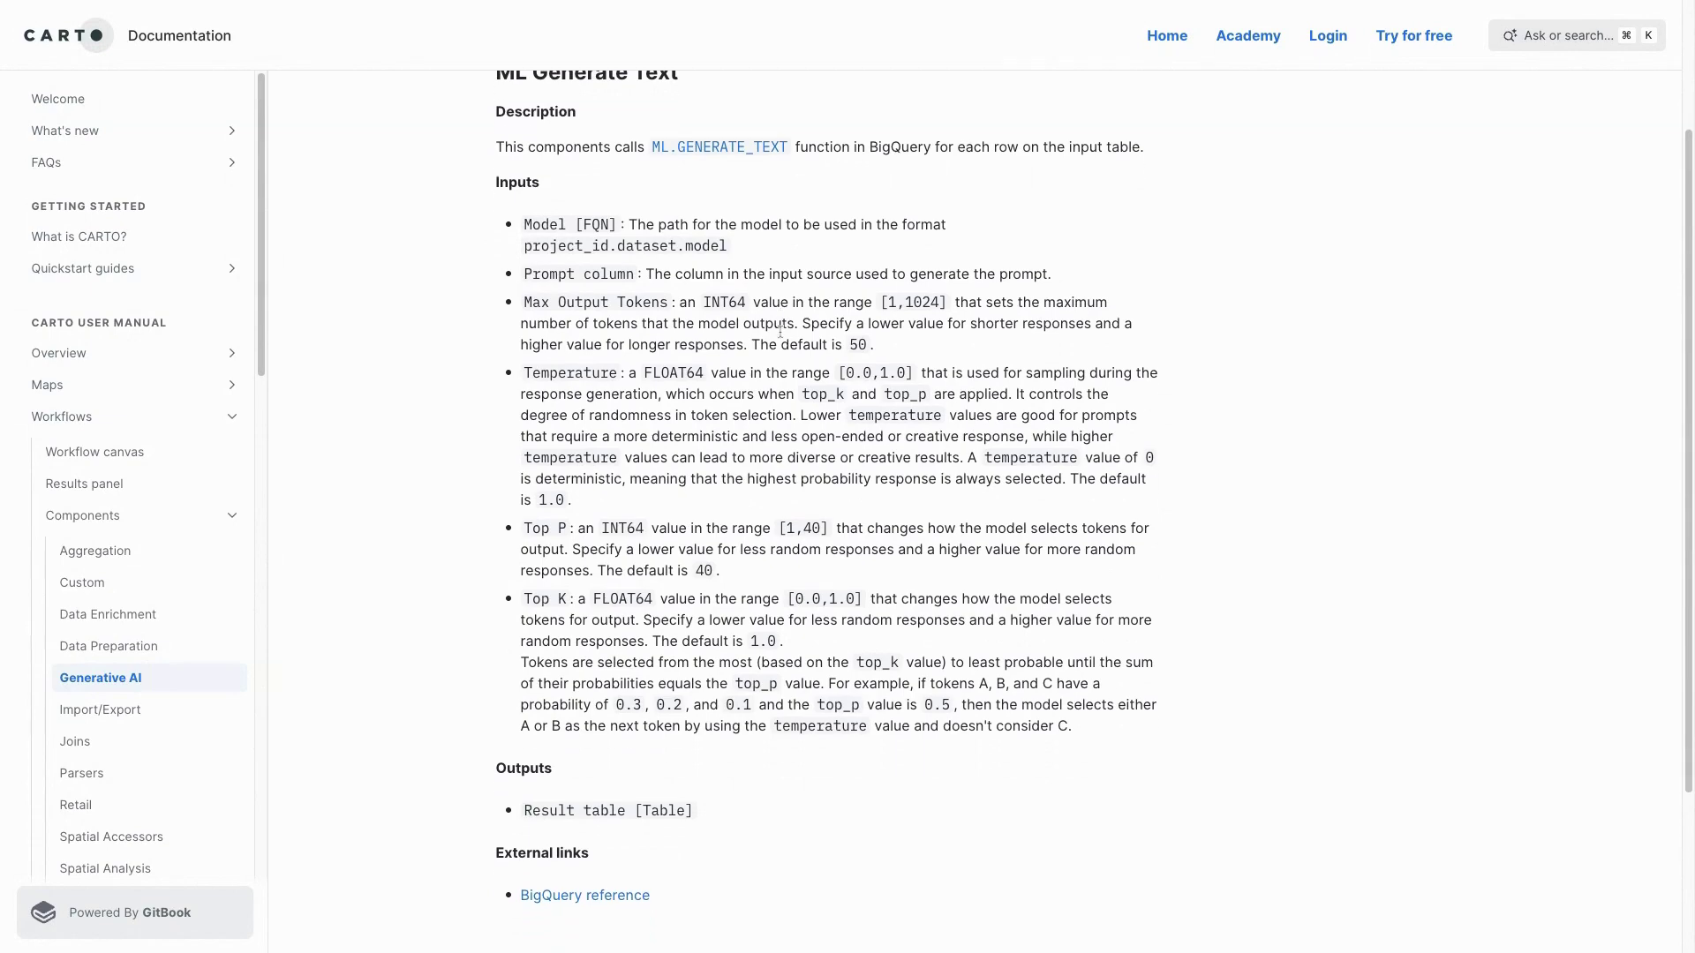
pyautogui.scroll(-3, 781, 331)
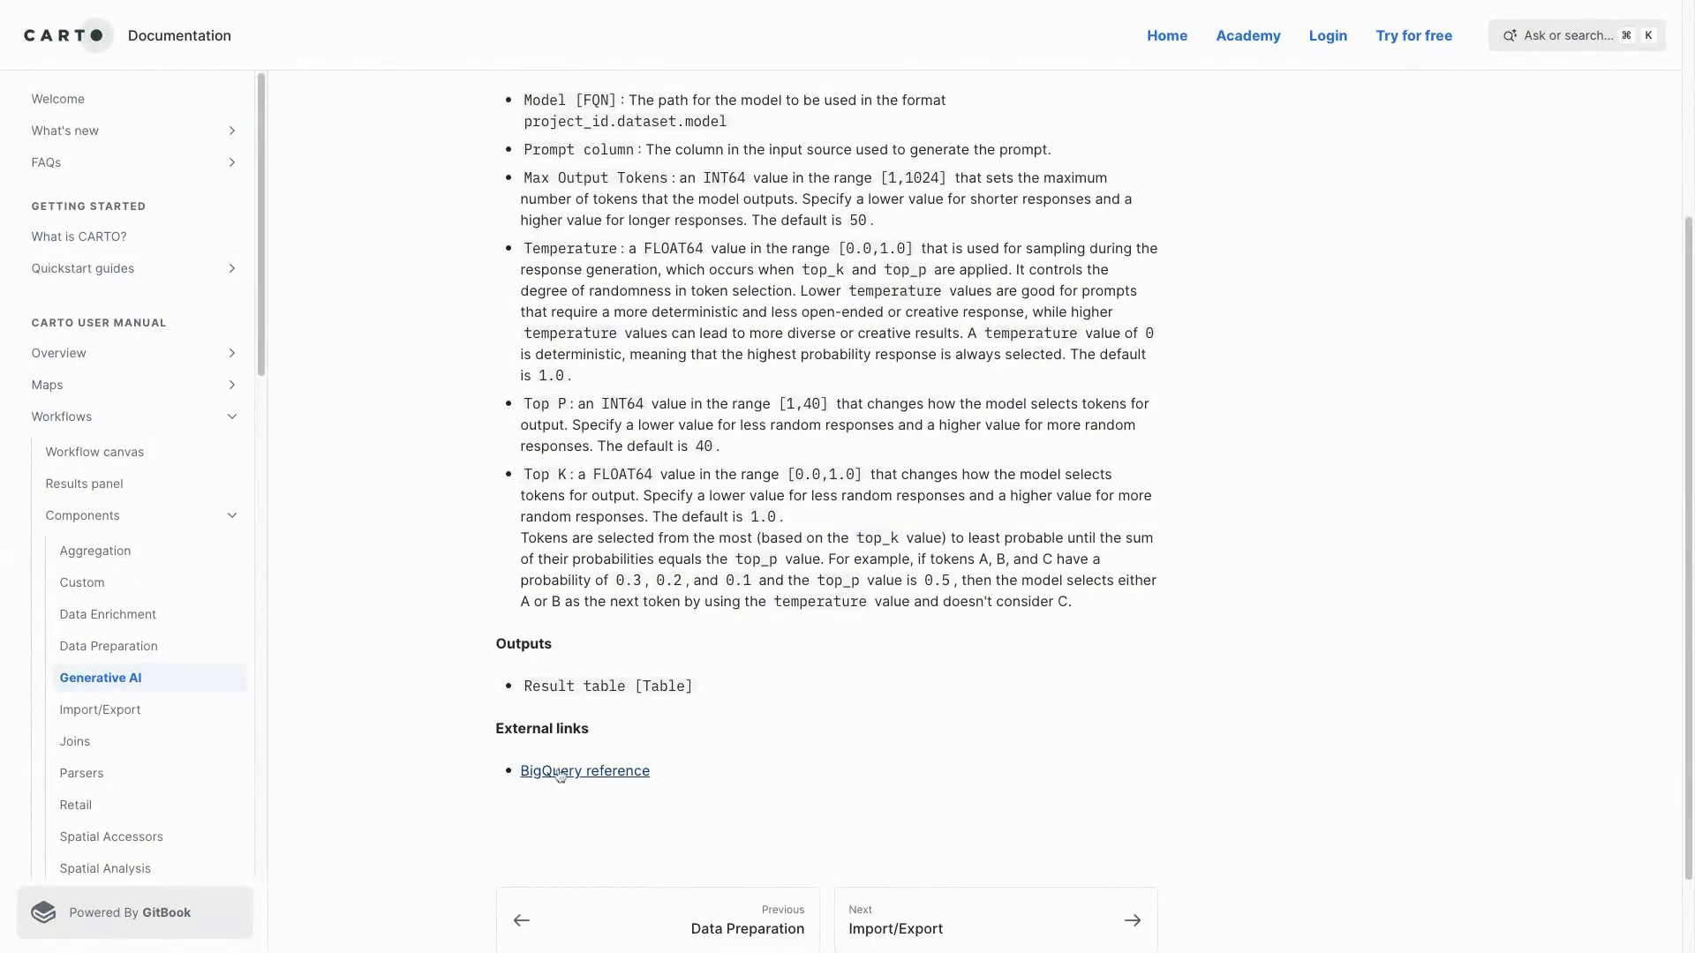
pyautogui.scroll(1, 609, 500)
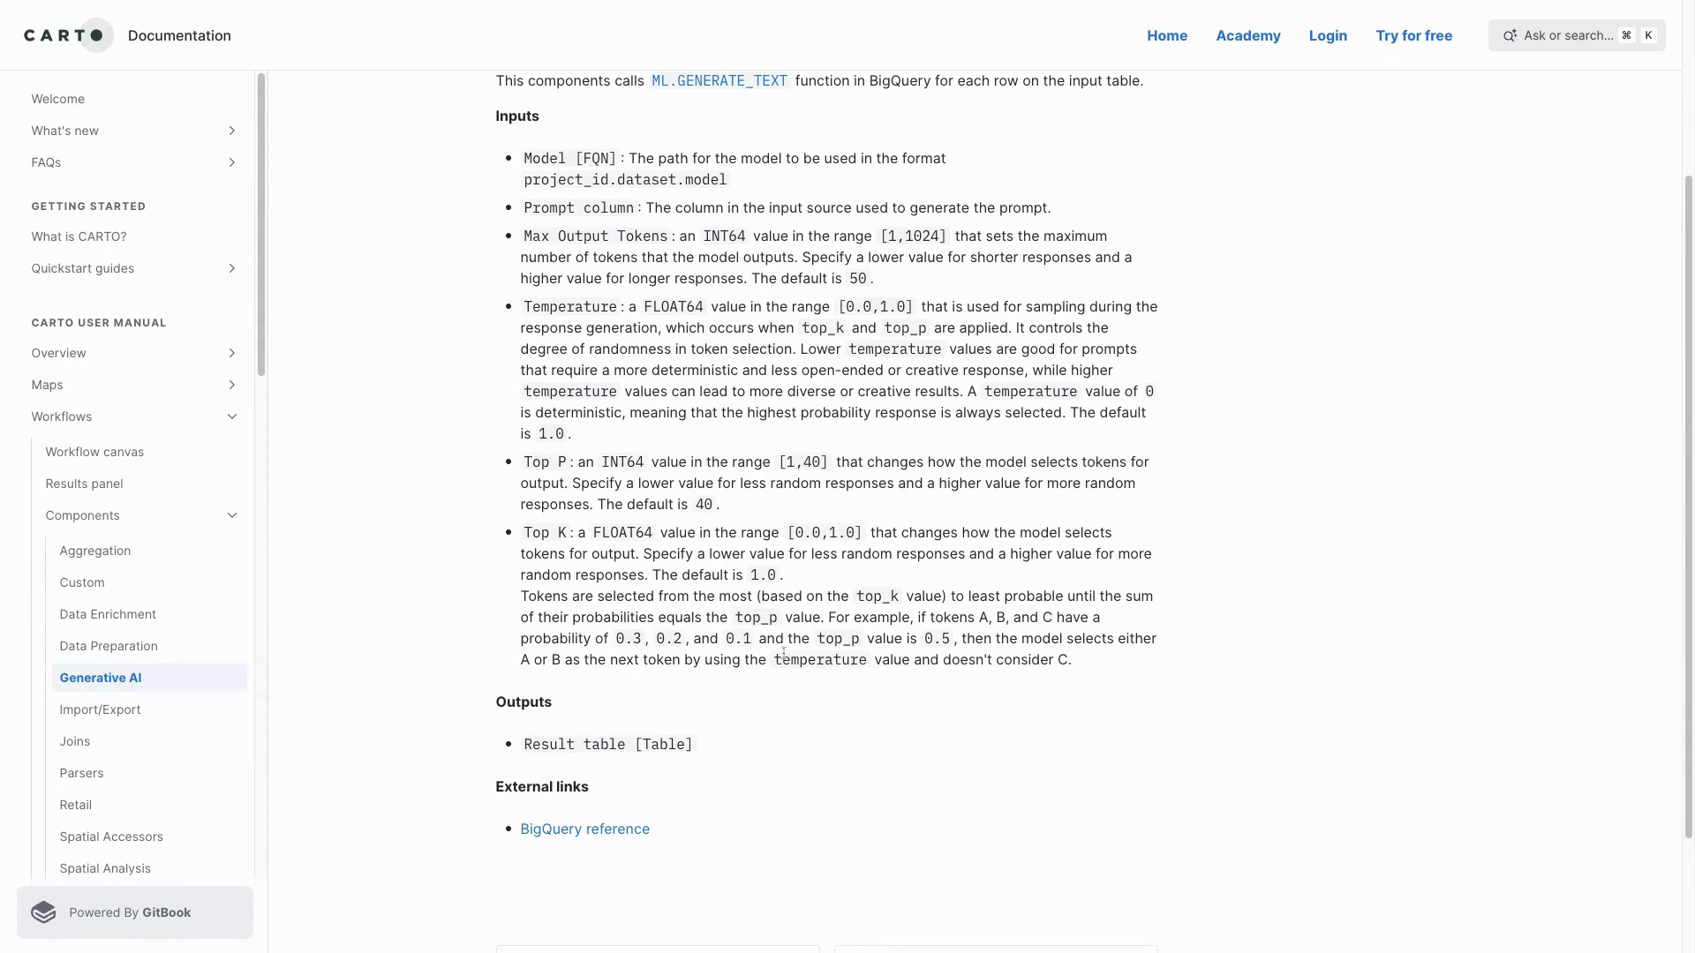
pyautogui.scroll(2, 790, 654)
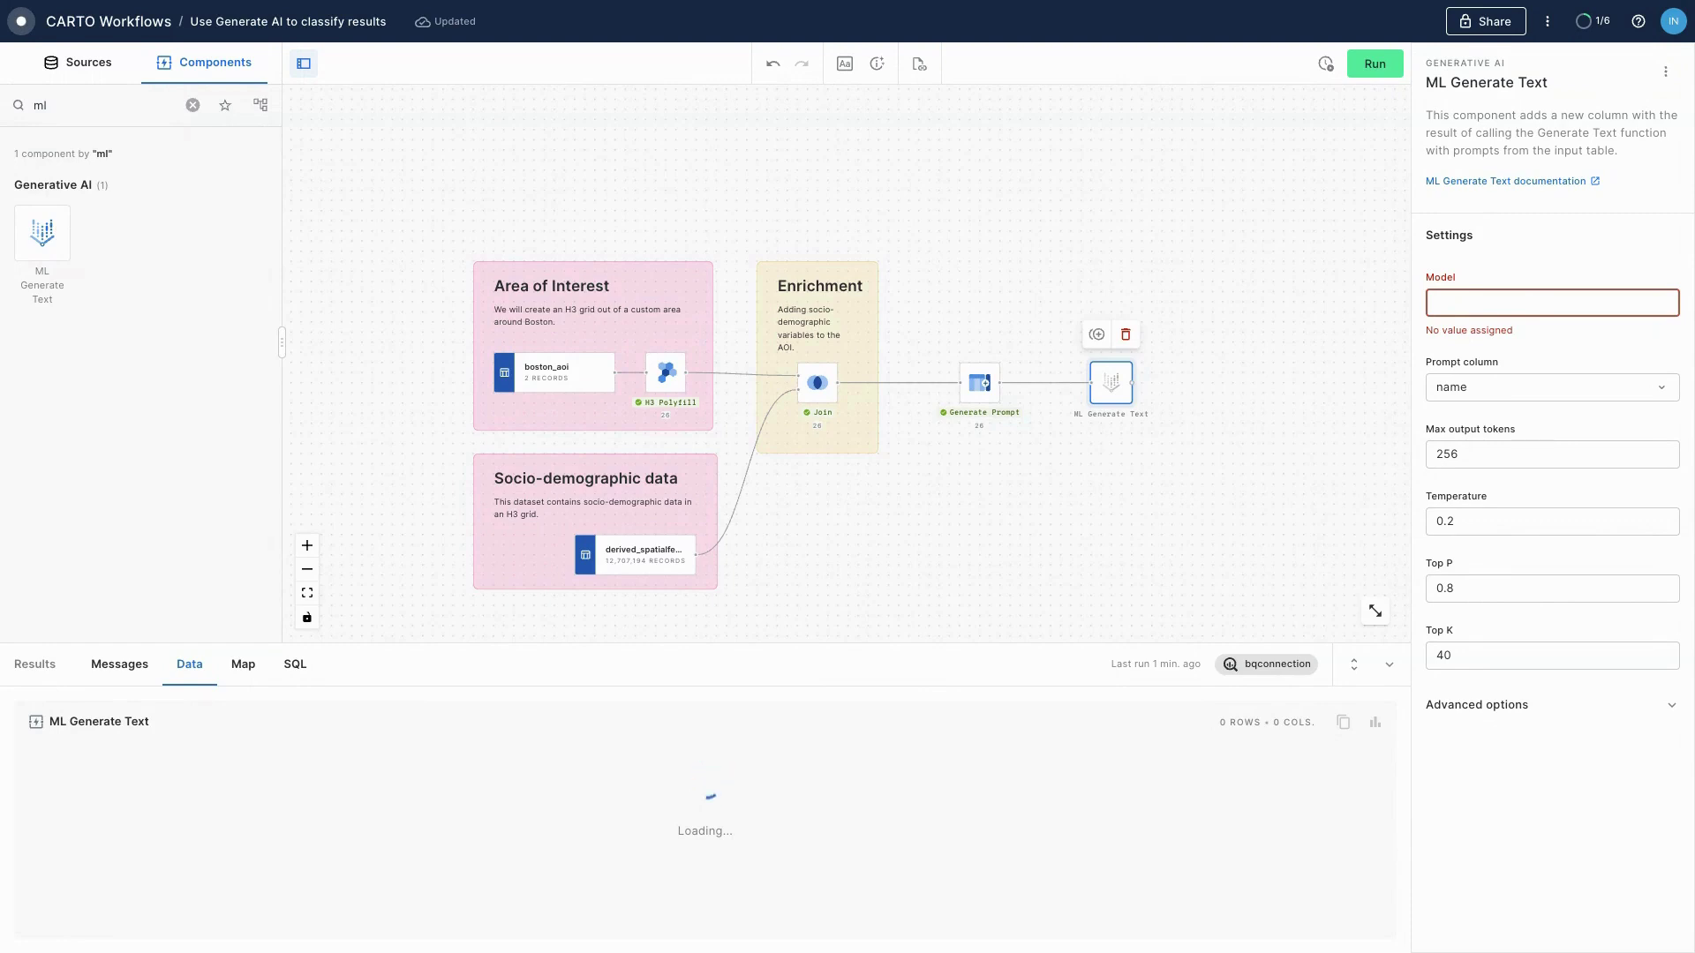
# Set ML Generate Text's Model to the sdsc23_demos LLM path and Prompt column to 'prompt', then run the workflow
pyautogui.write('bq.sdsc23_demos.llm_model_sdsc_demo')
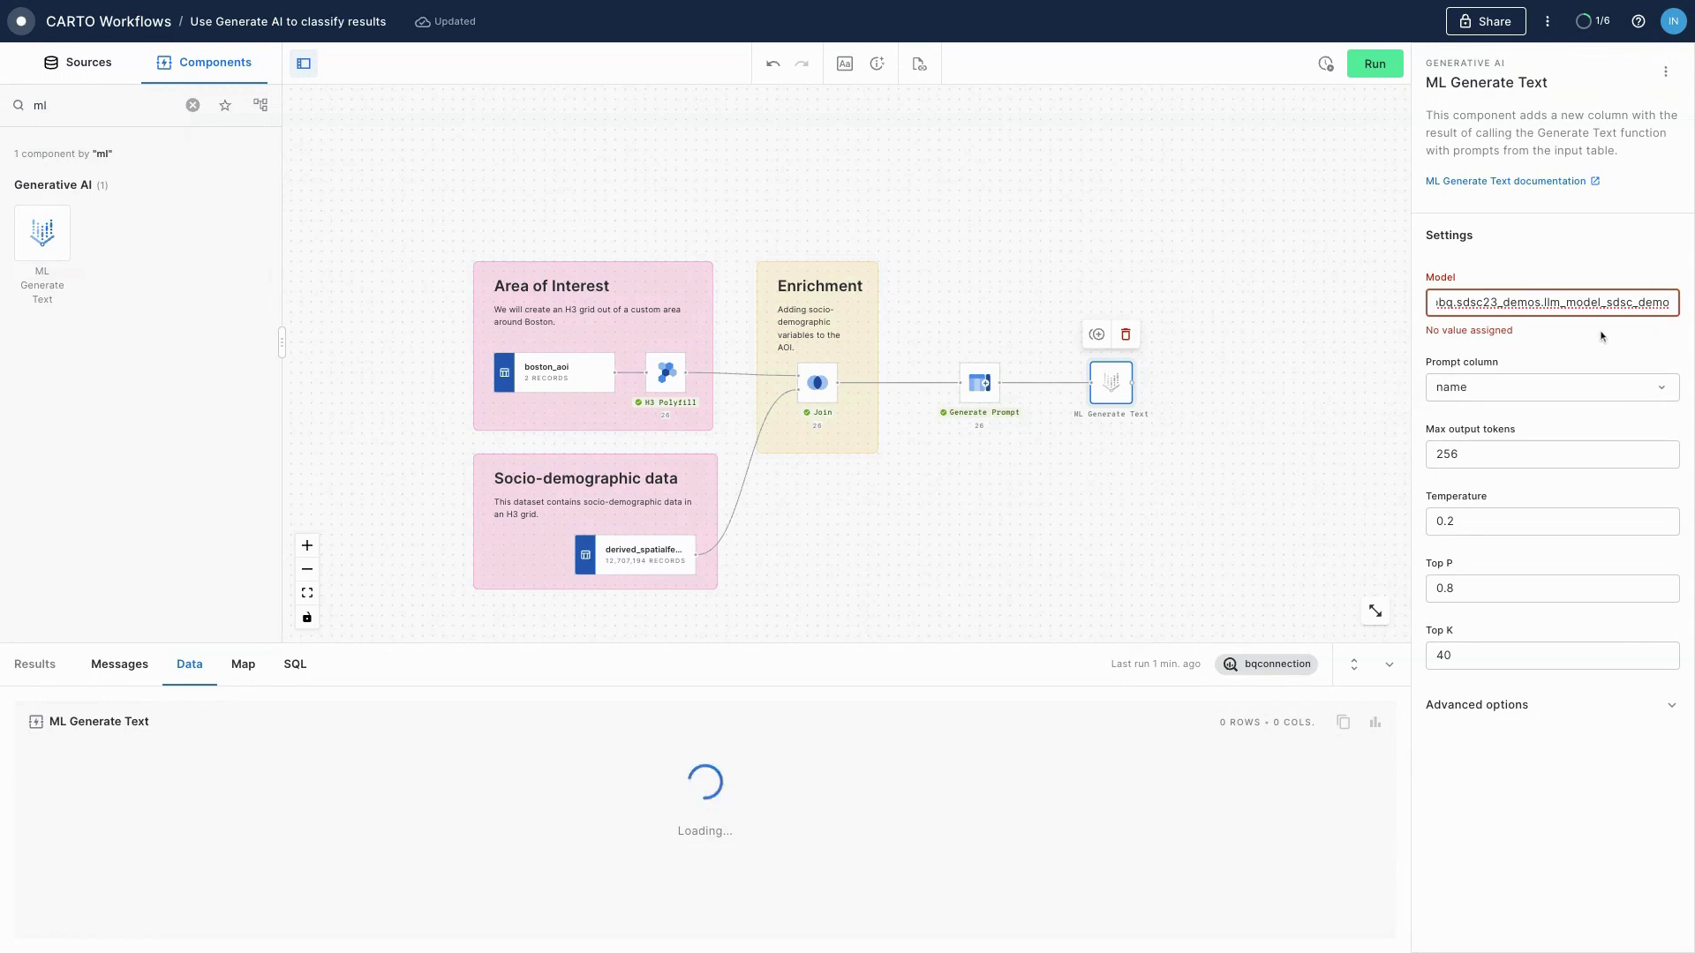
pyautogui.click(1571, 353)
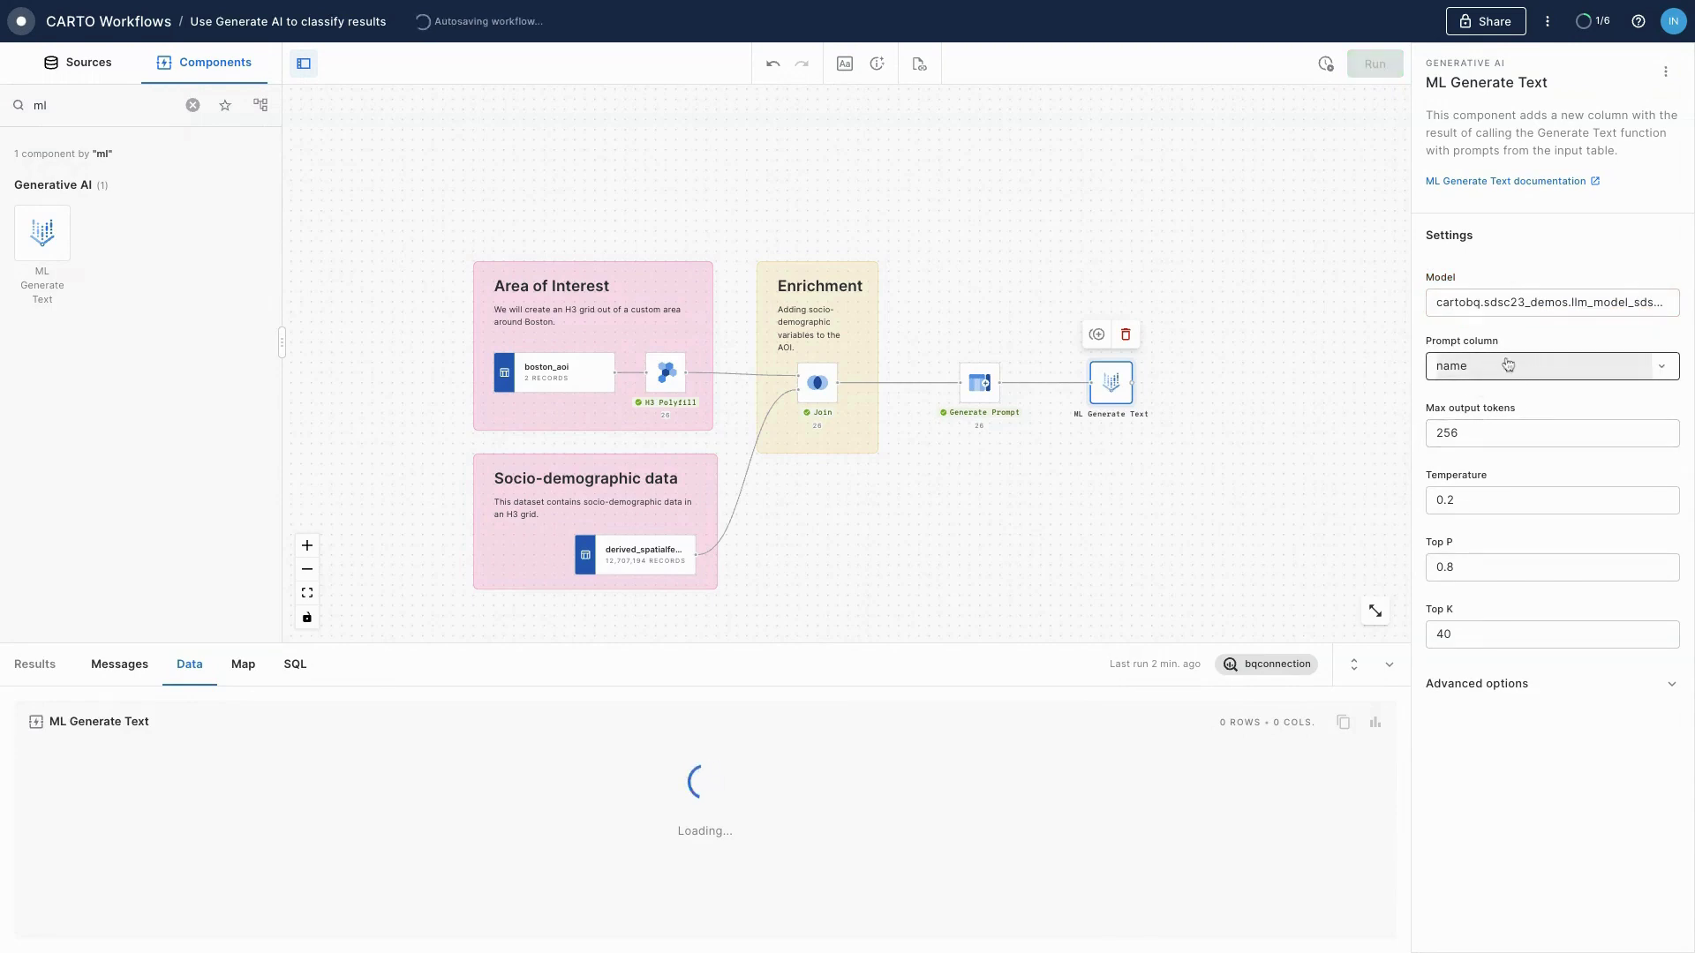
pyautogui.click(1525, 371)
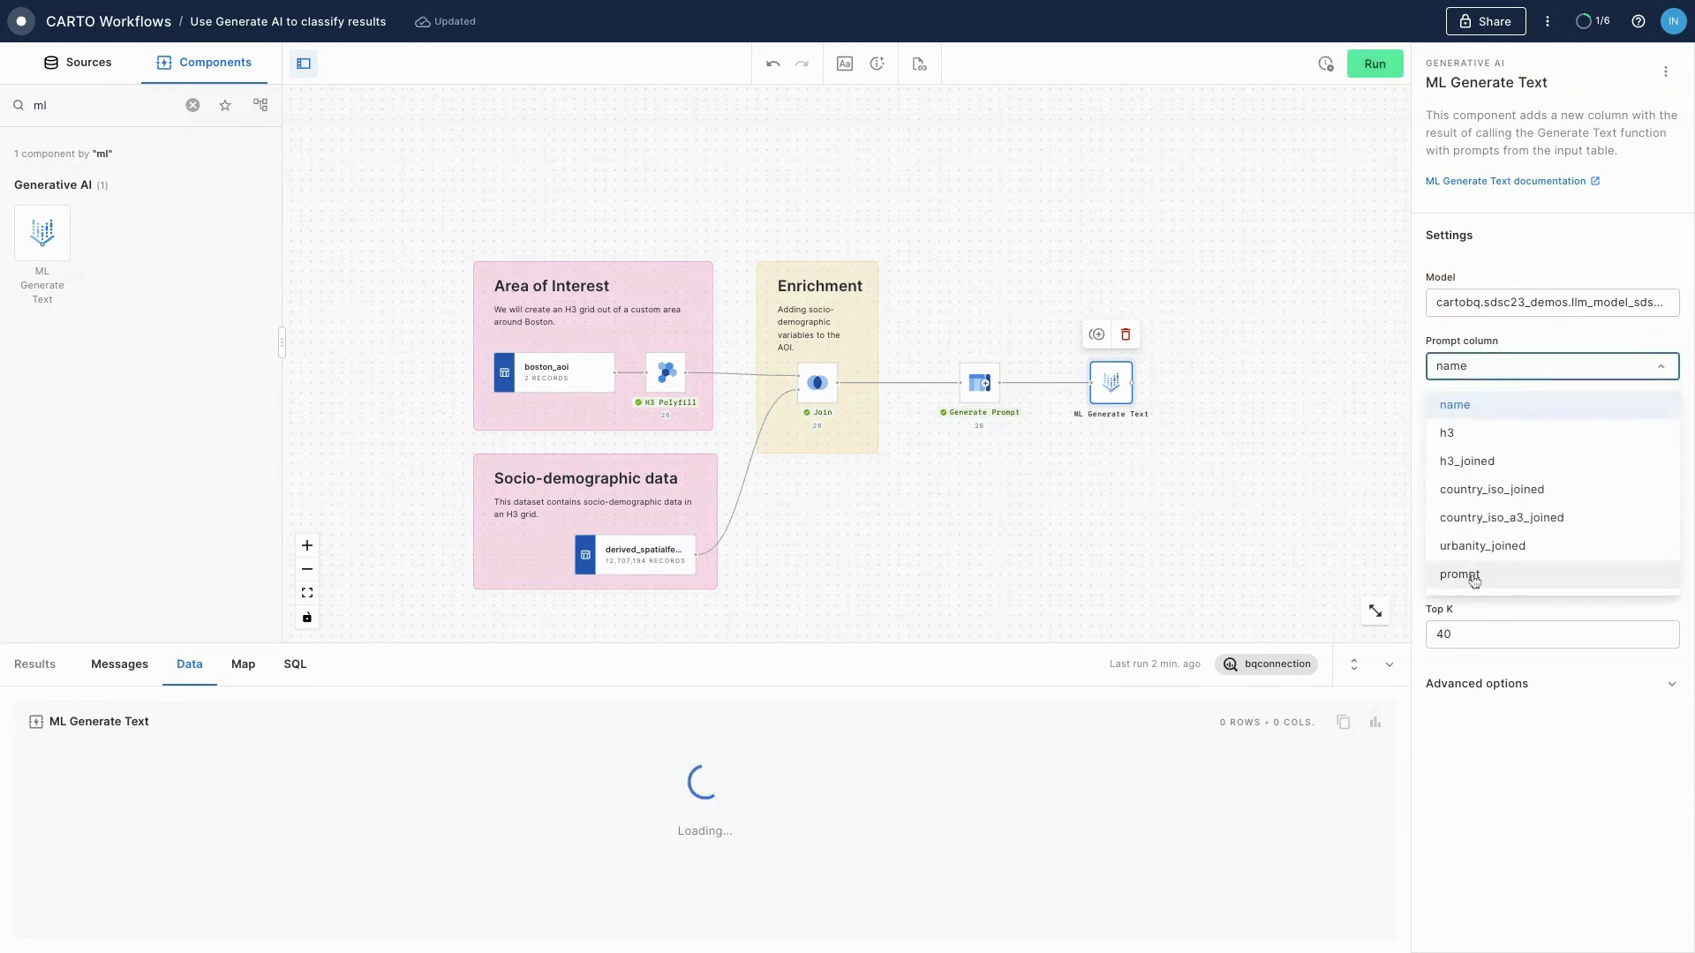
pyautogui.click(1505, 575)
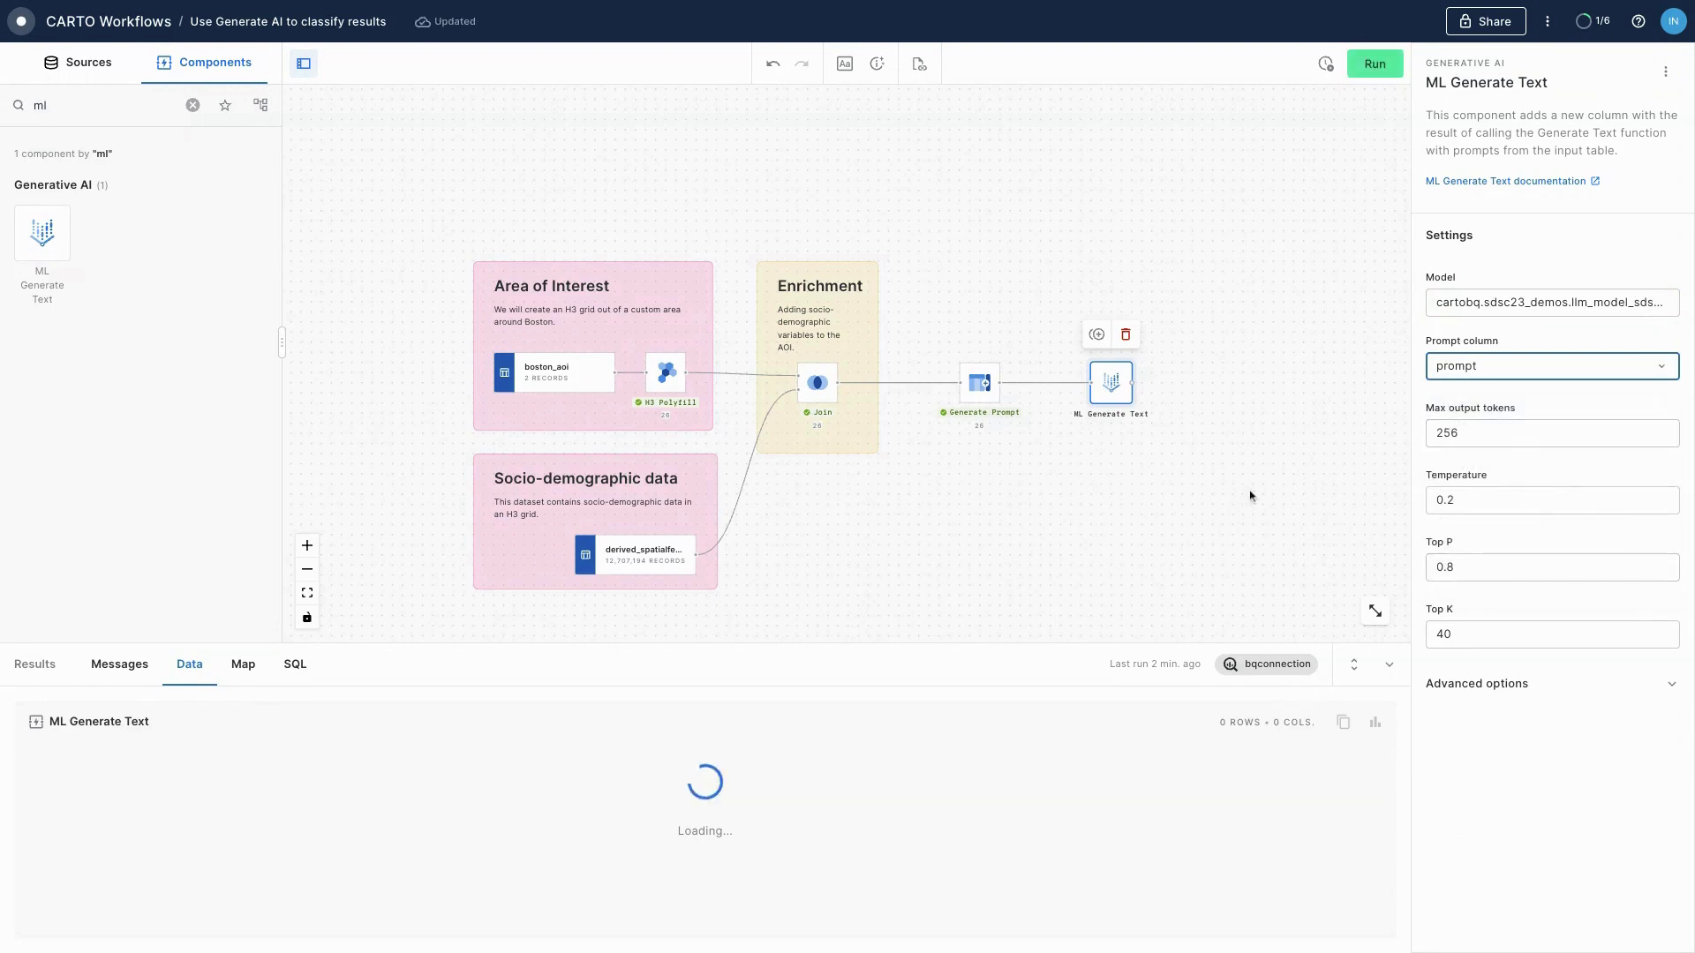
pyautogui.click(1382, 73)
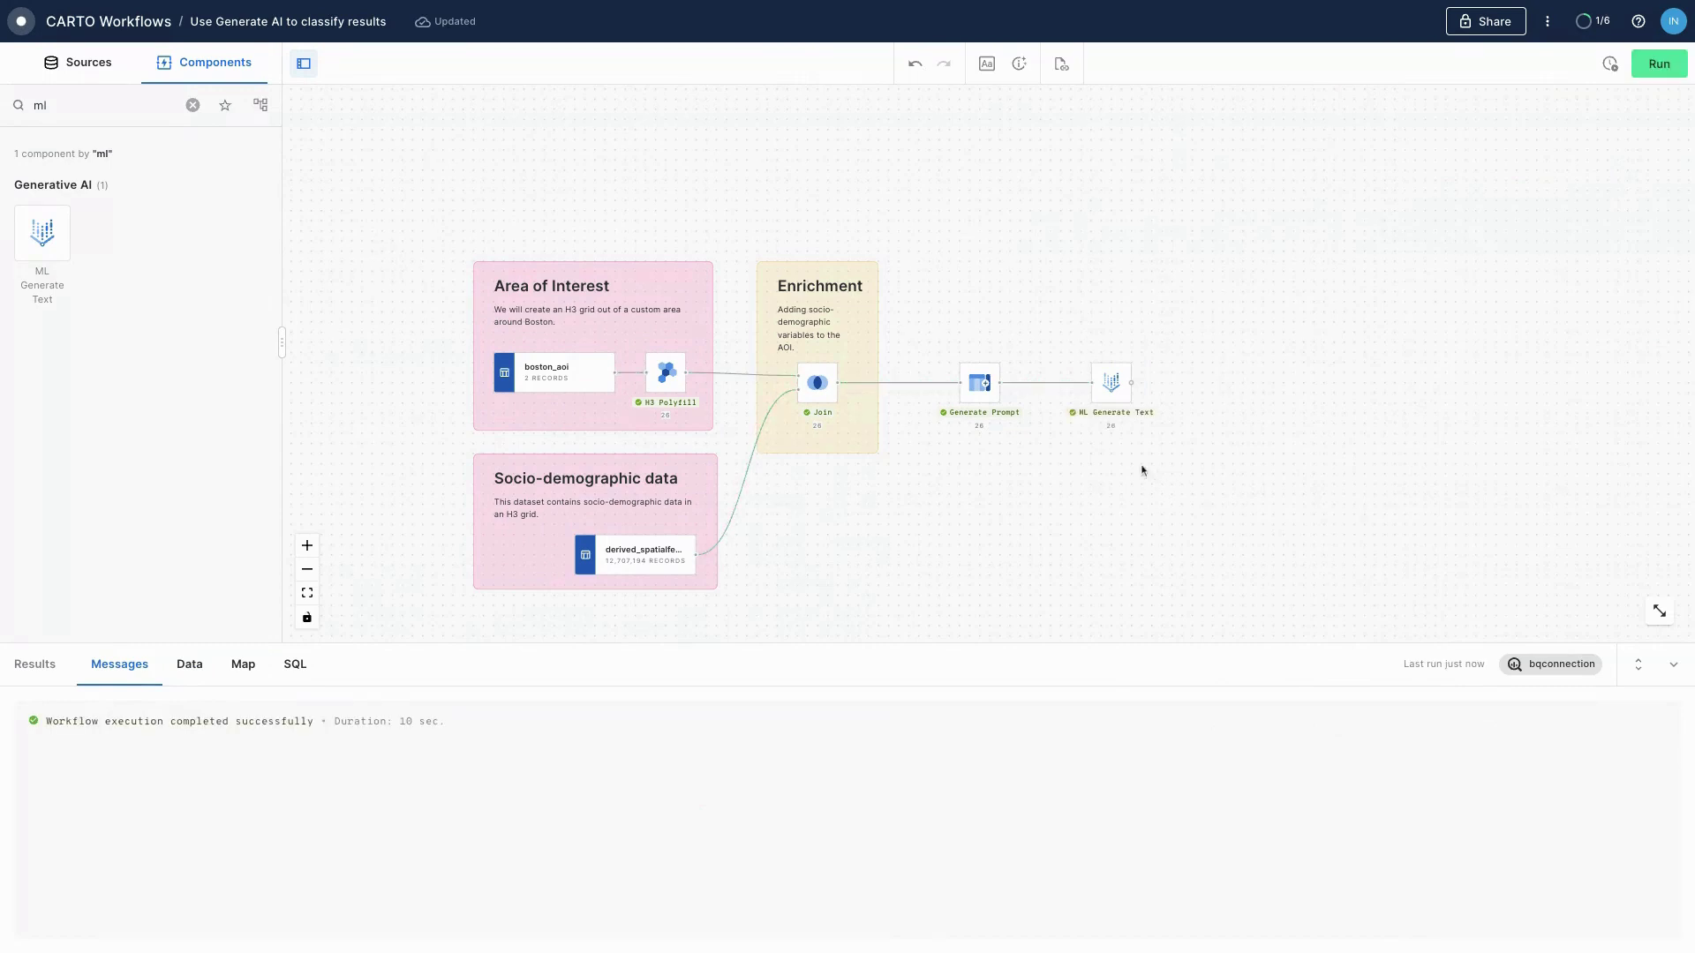
# Show the ML Generate Text output in the Data tab and scroll right to ml_generate_text_content
pyautogui.click(1111, 381)
pyautogui.click(190, 664)
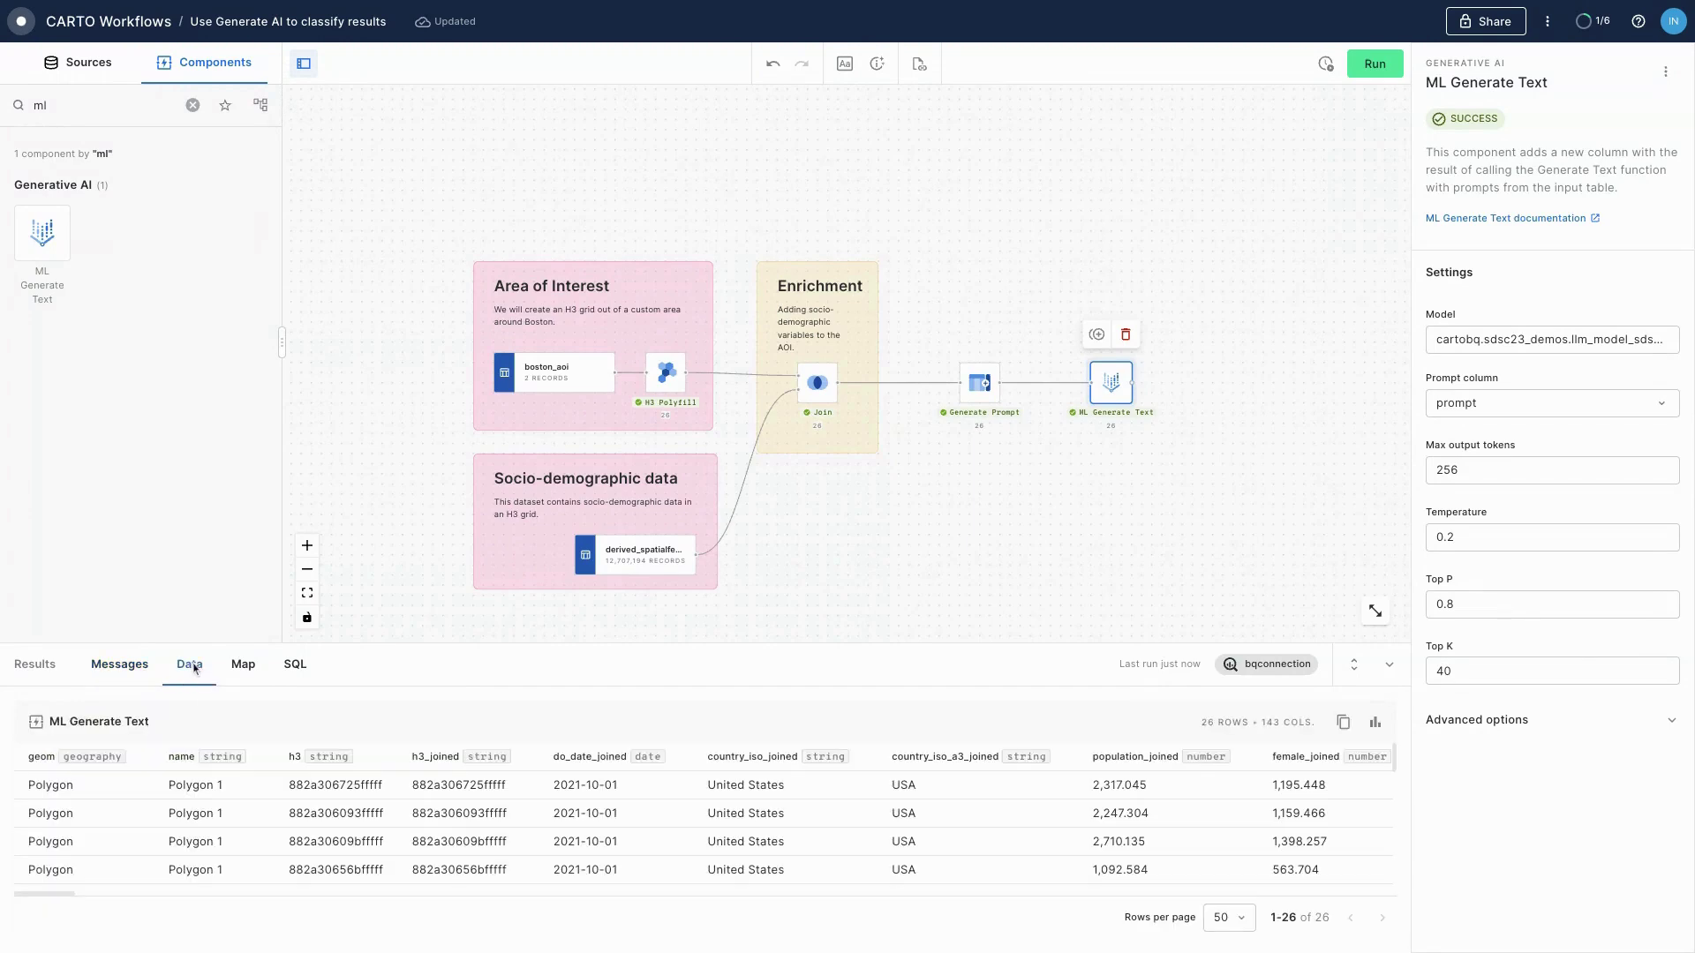
pyautogui.moveTo(52, 896); pyautogui.dragTo(1255, 895)
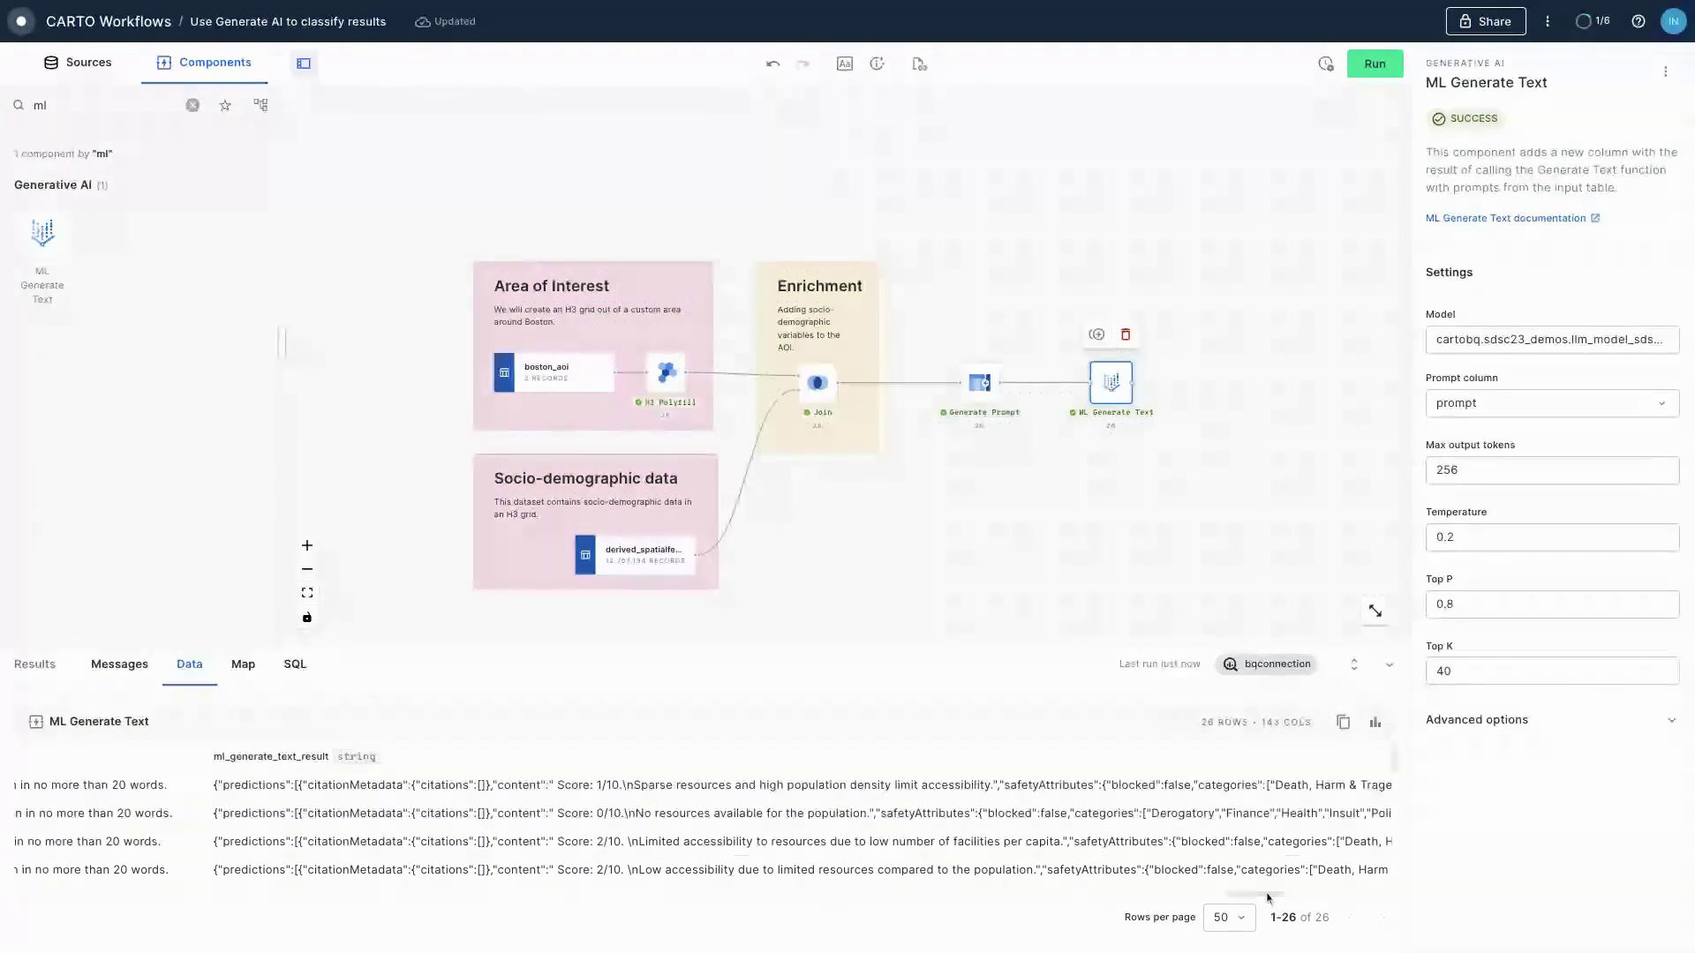
pyautogui.moveTo(1268, 896); pyautogui.dragTo(1271, 896)
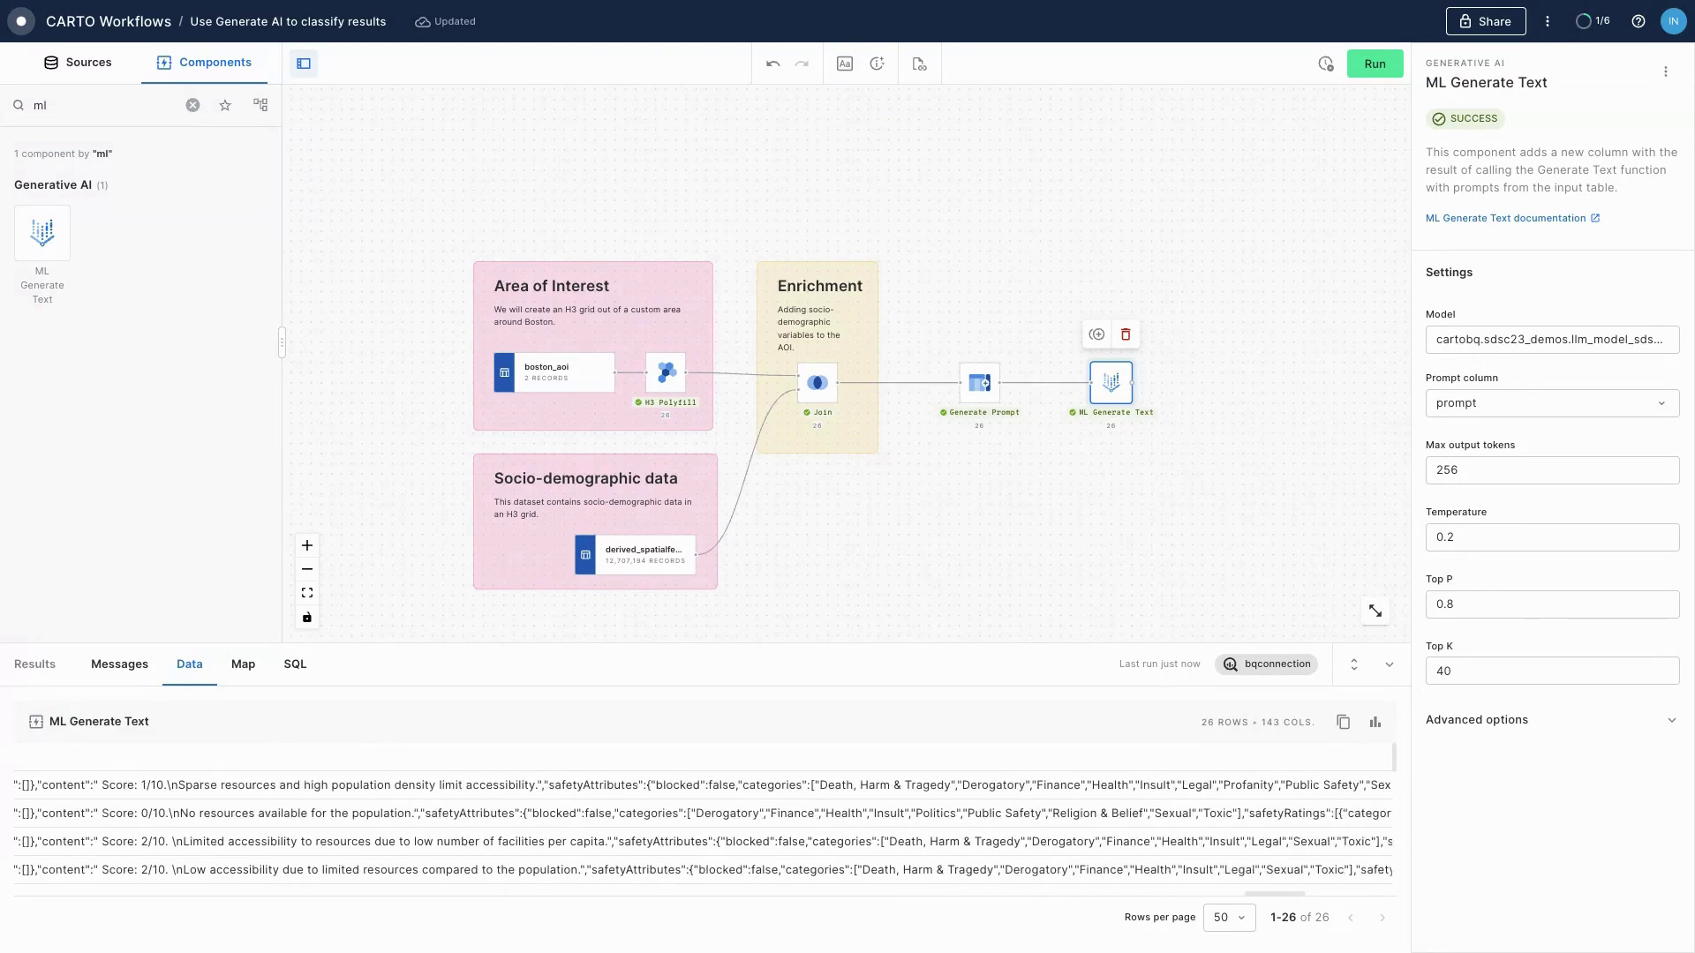
pyautogui.hscroll(10, 703, 827)
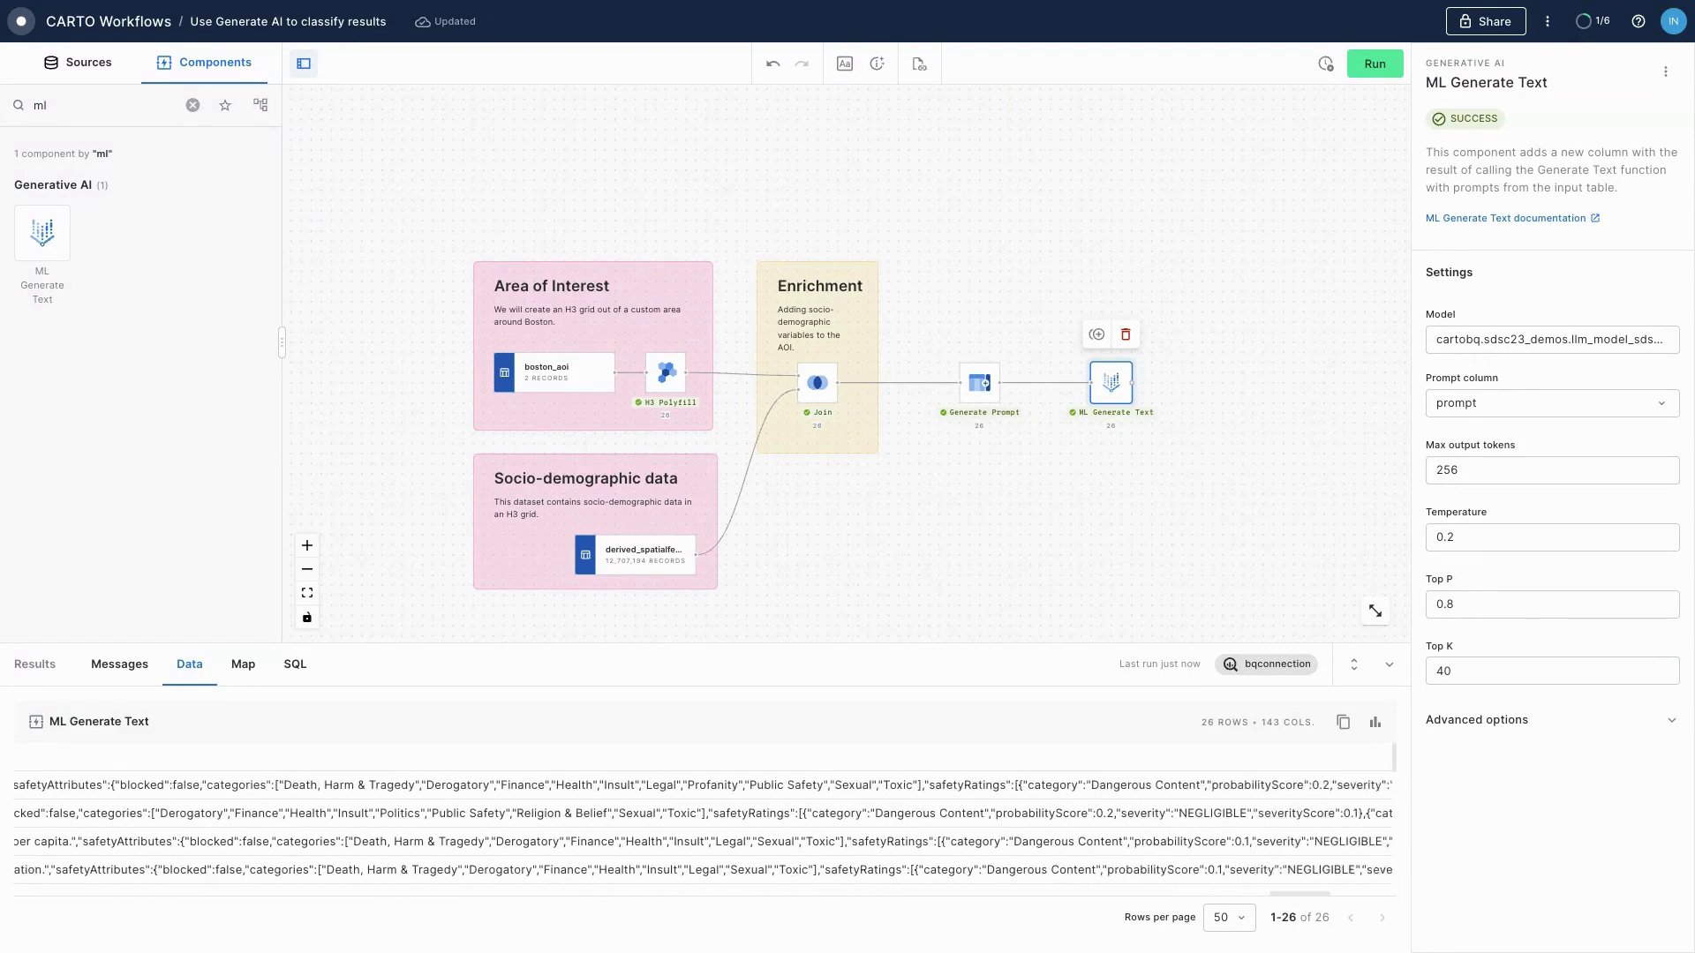
pyautogui.hscroll(5, 702, 827)
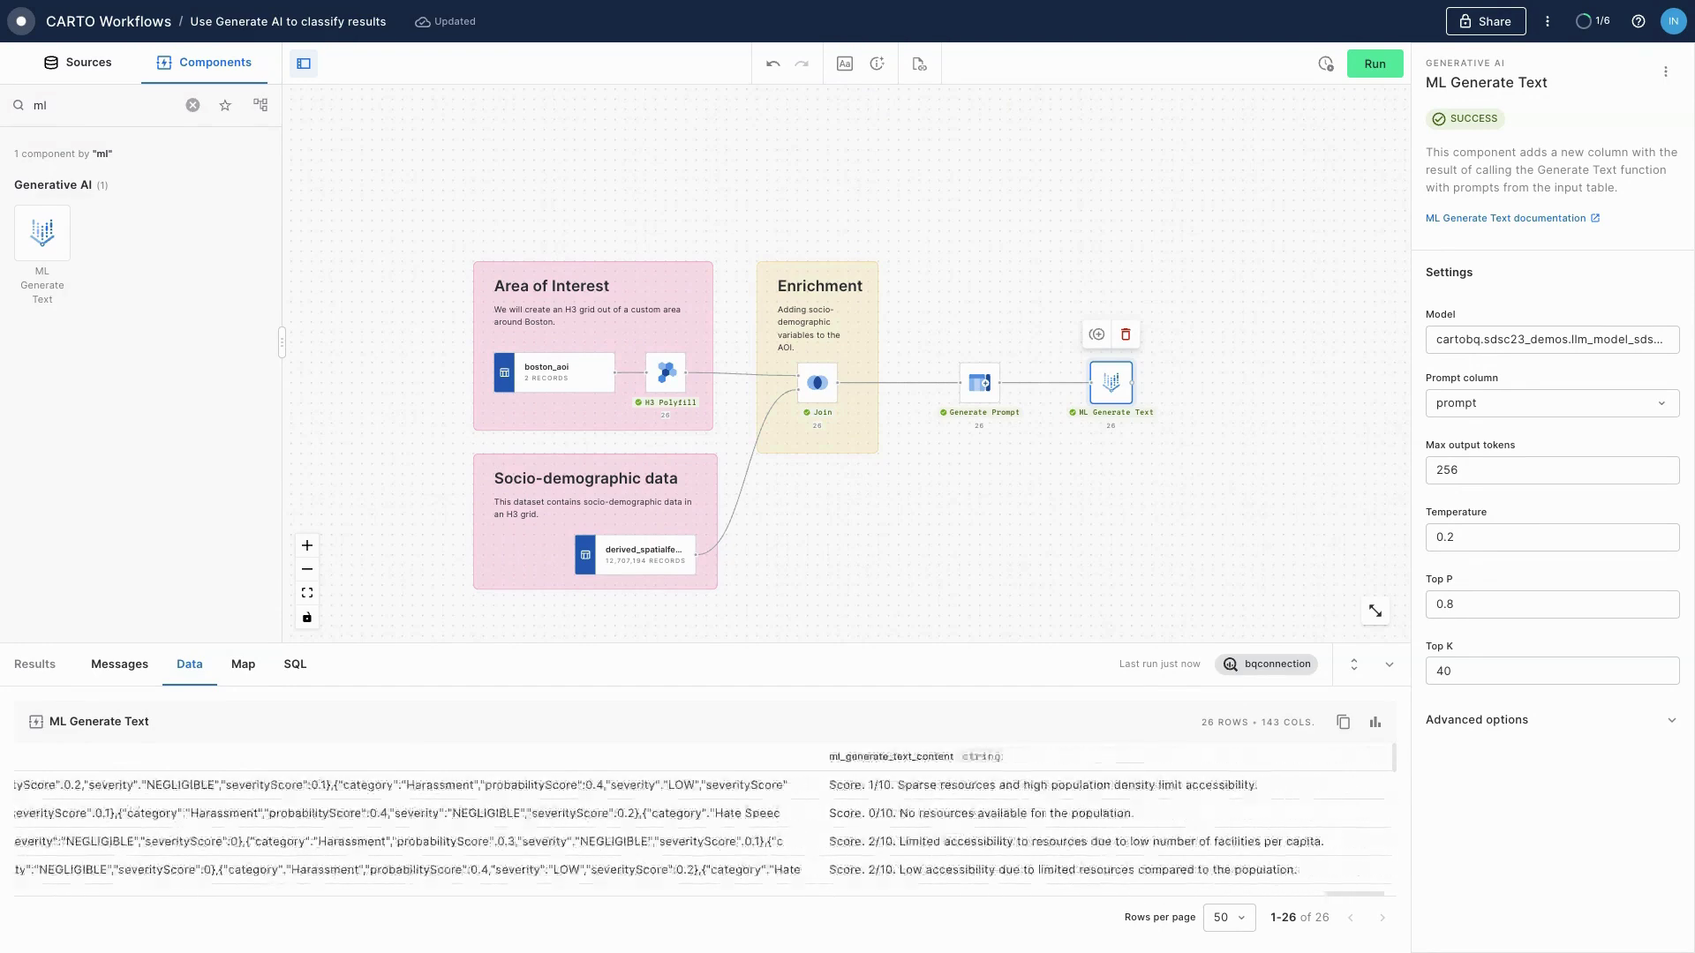
pyautogui.hscroll(2, 703, 827)
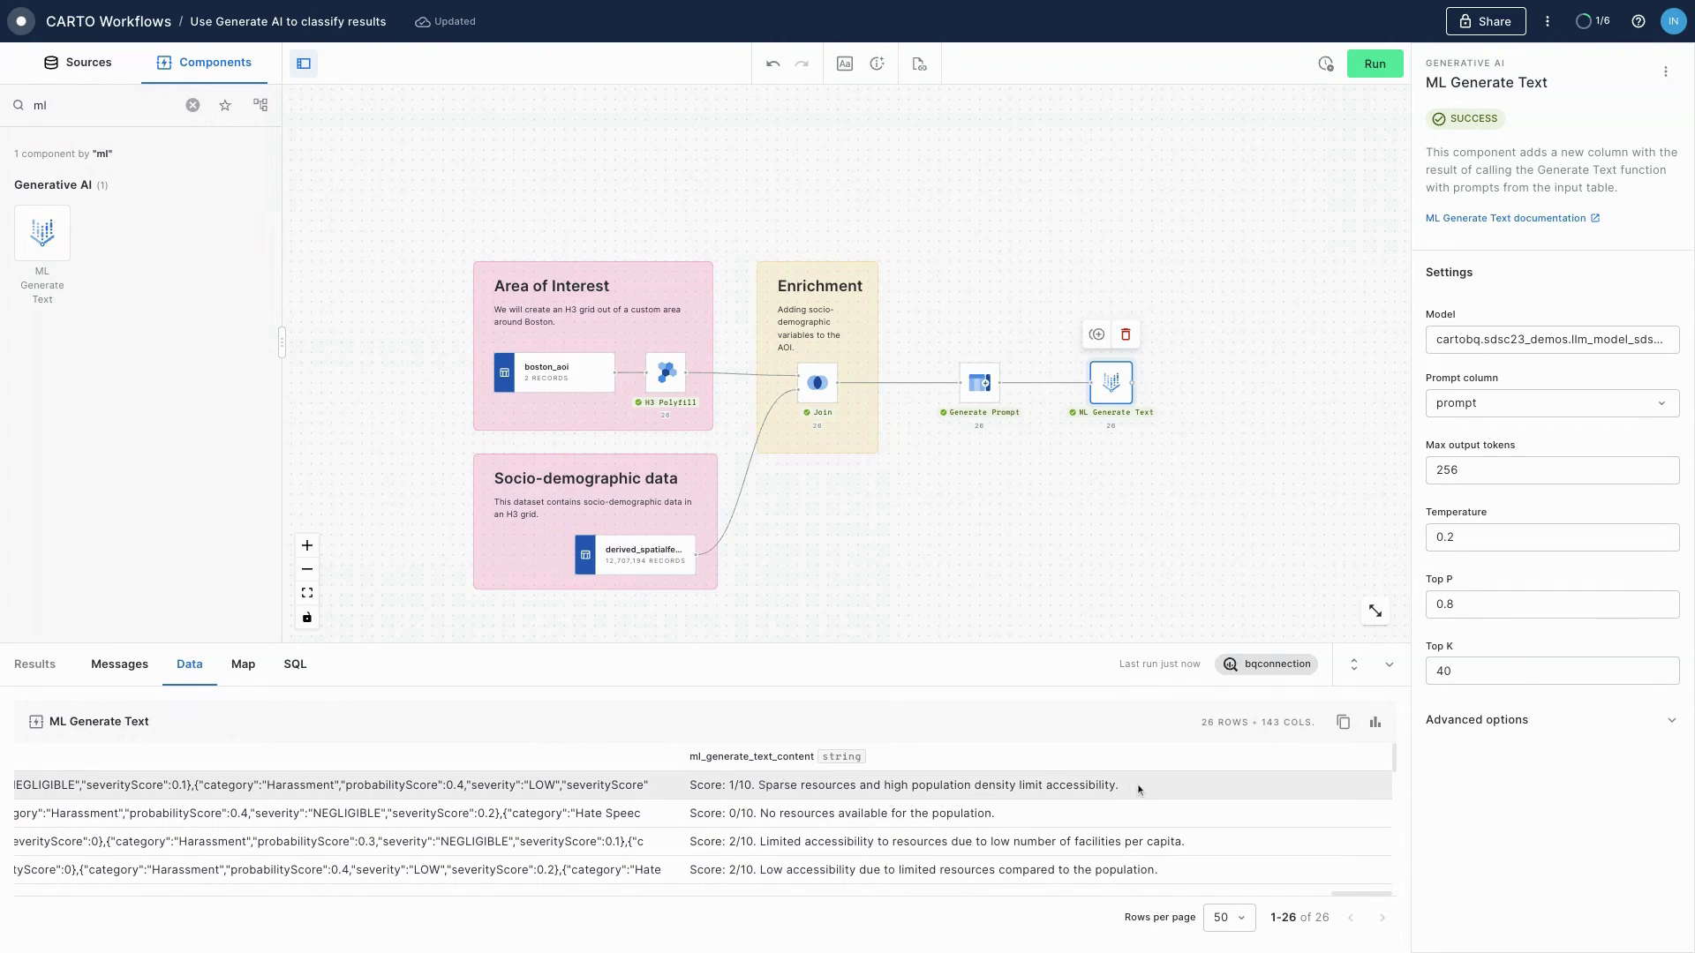
pyautogui.scroll(-2, 854, 863)
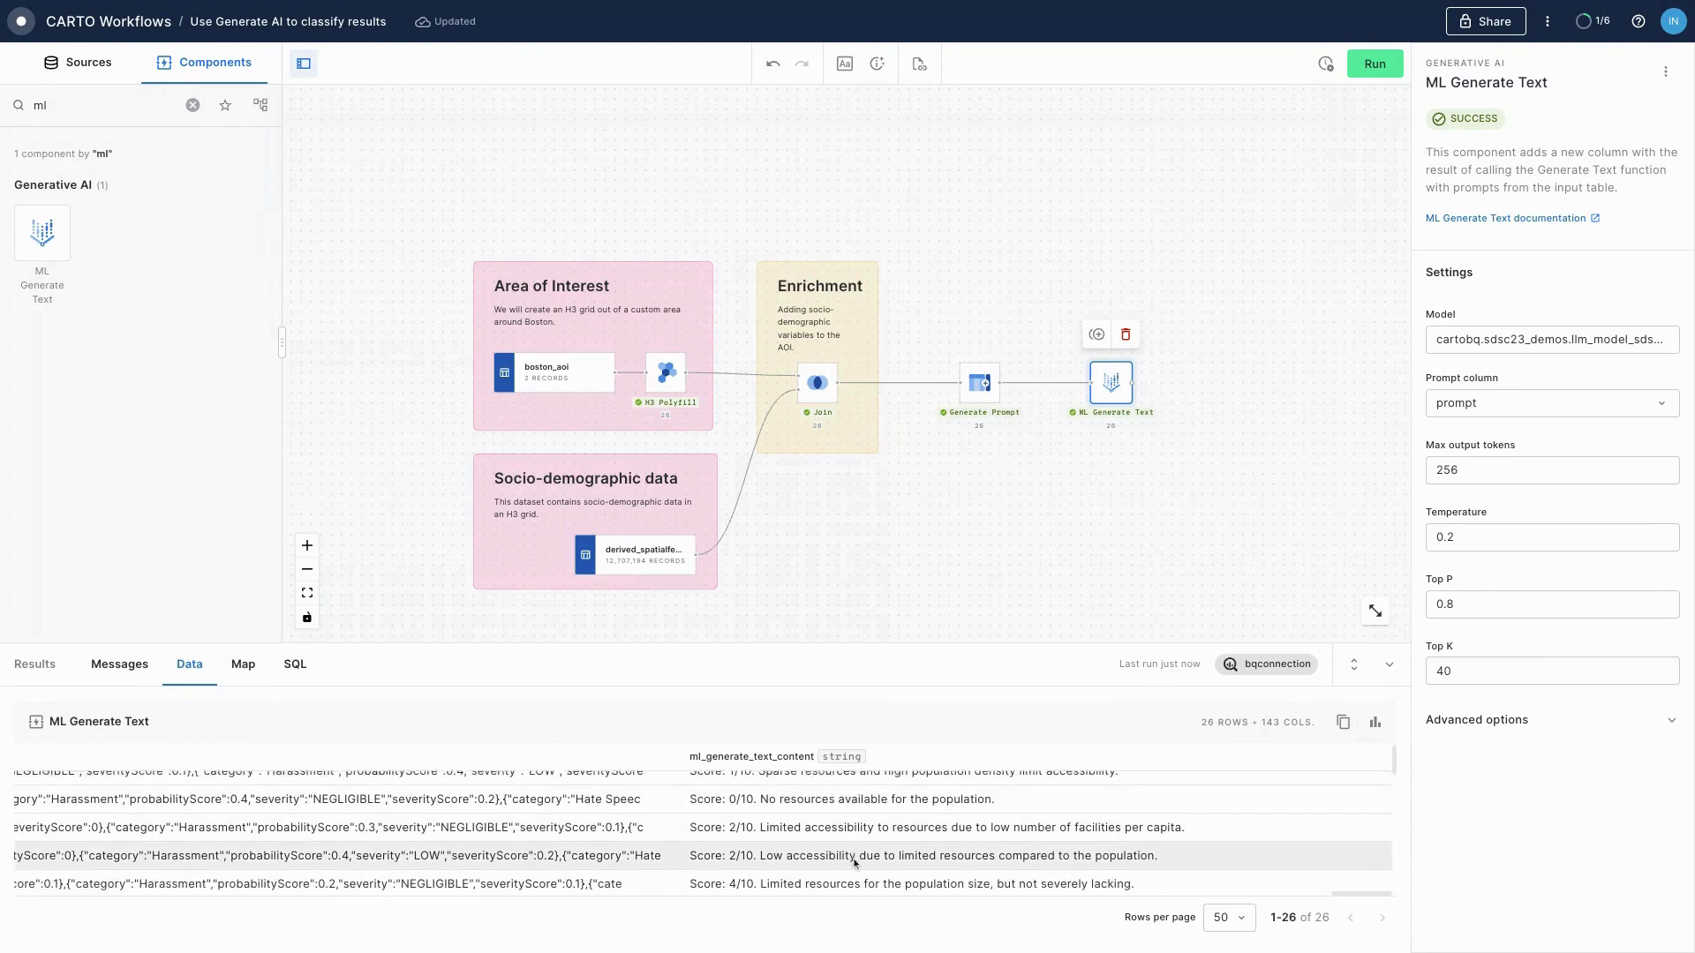
pyautogui.scroll(-1, 794, 847)
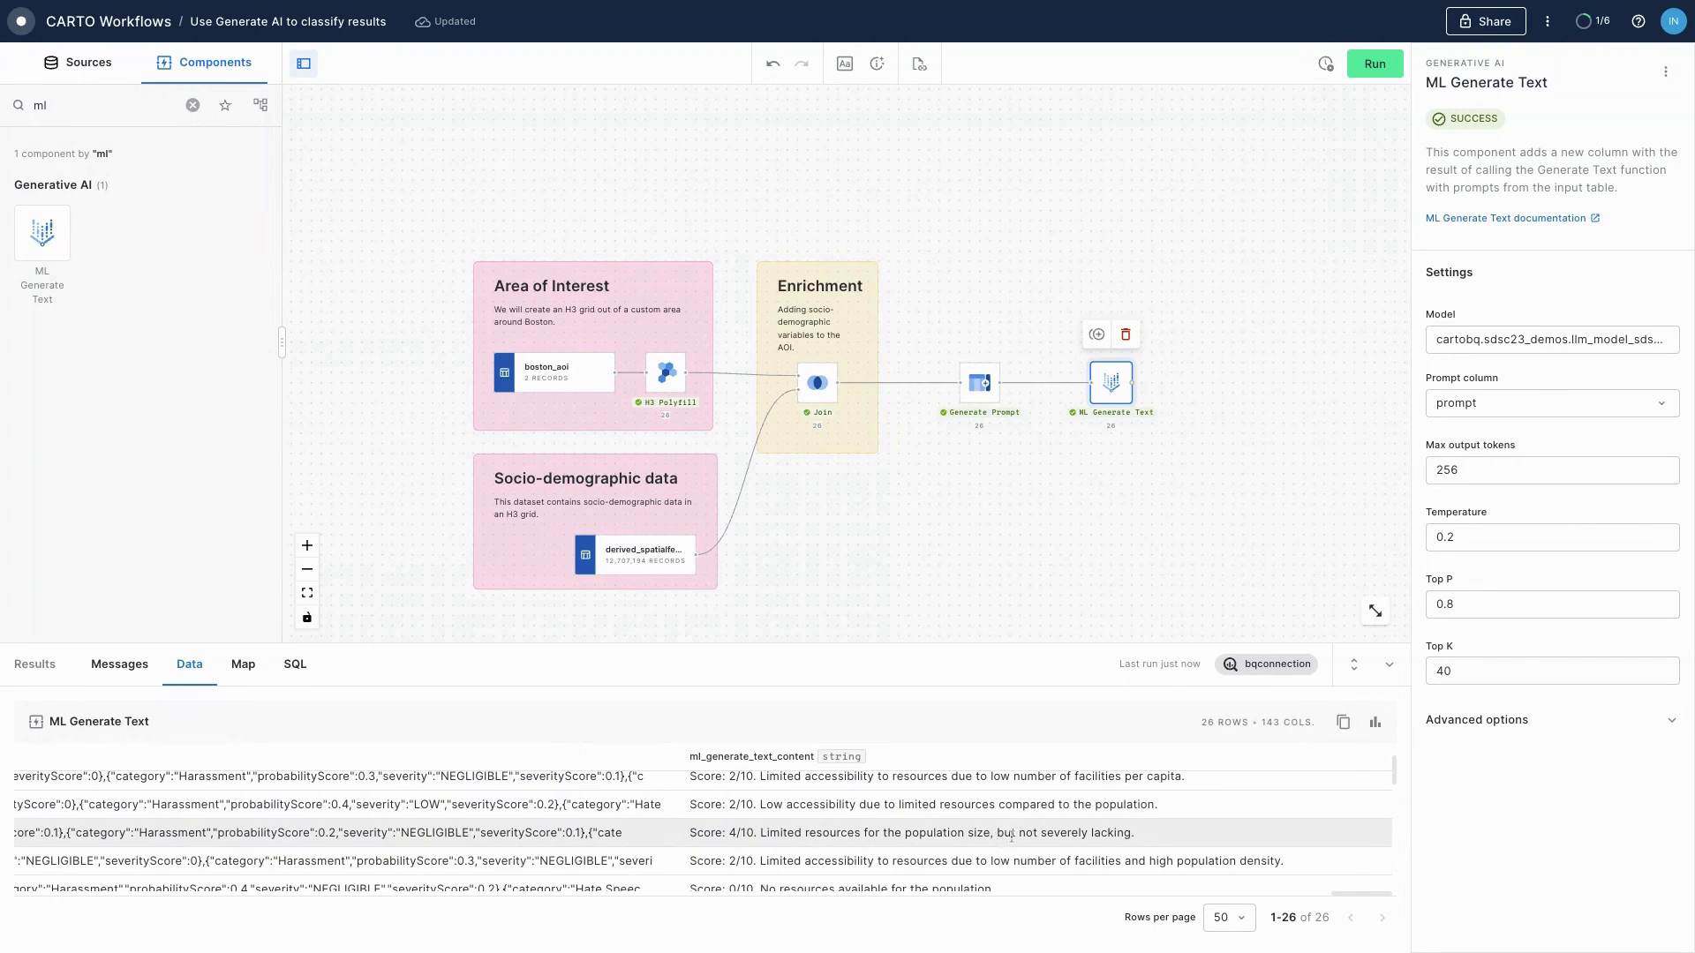
pyautogui.scroll(-5, 1123, 838)
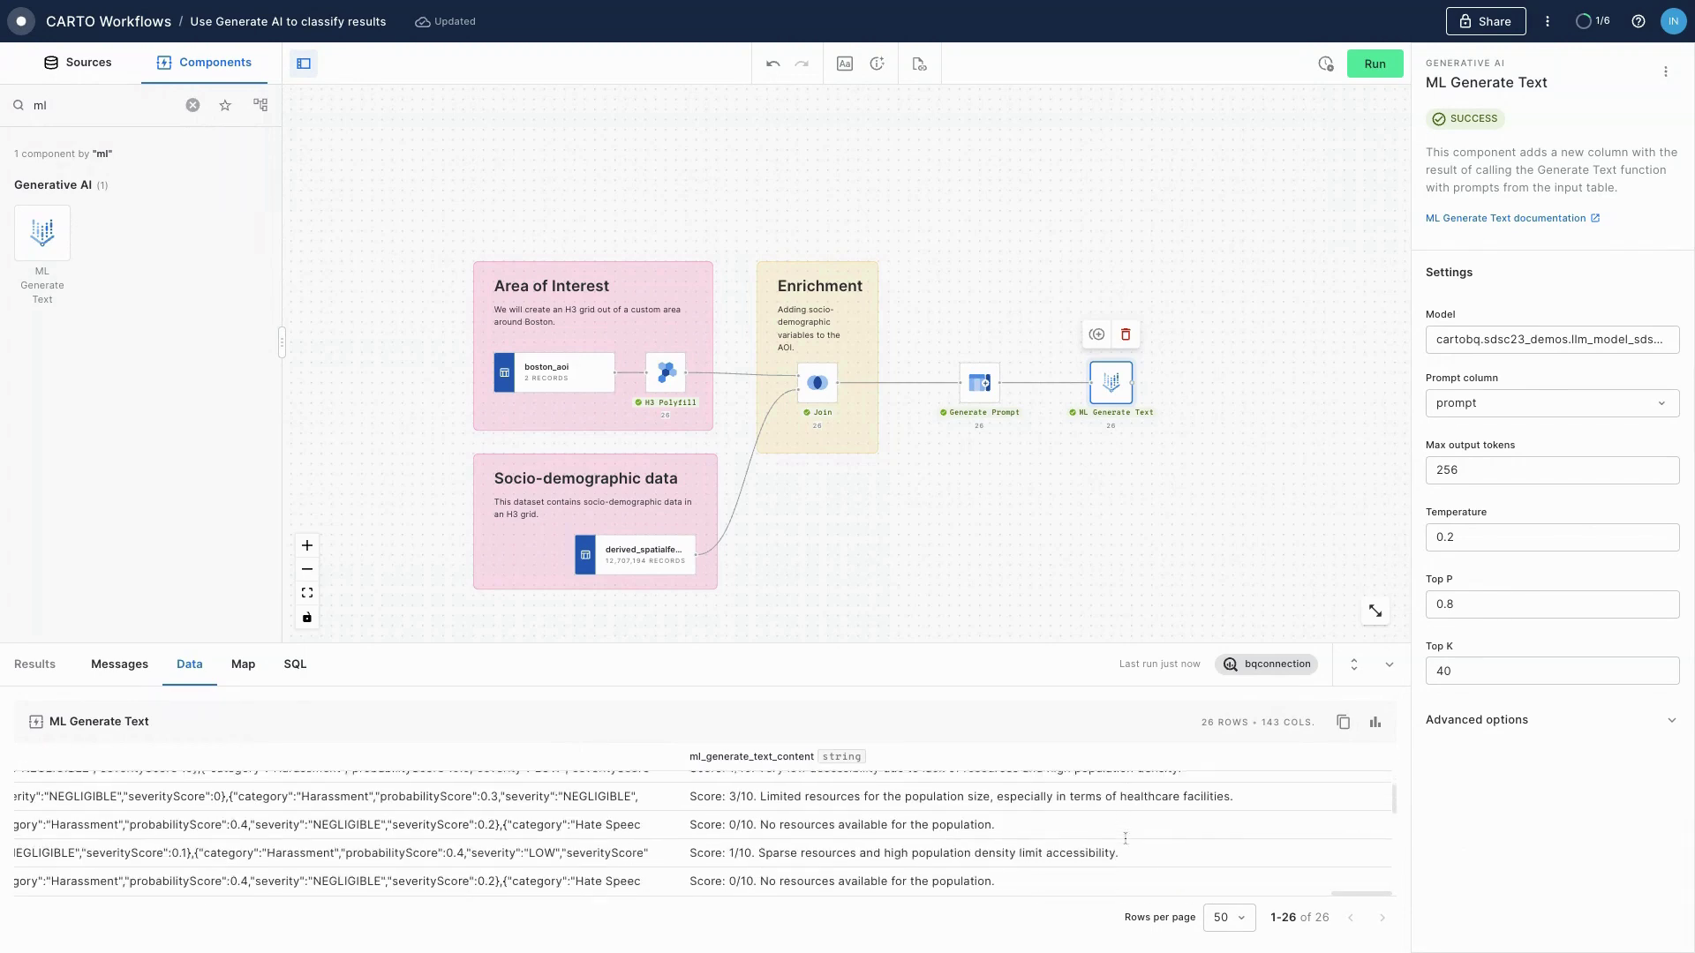
pyautogui.scroll(-5, 704, 834)
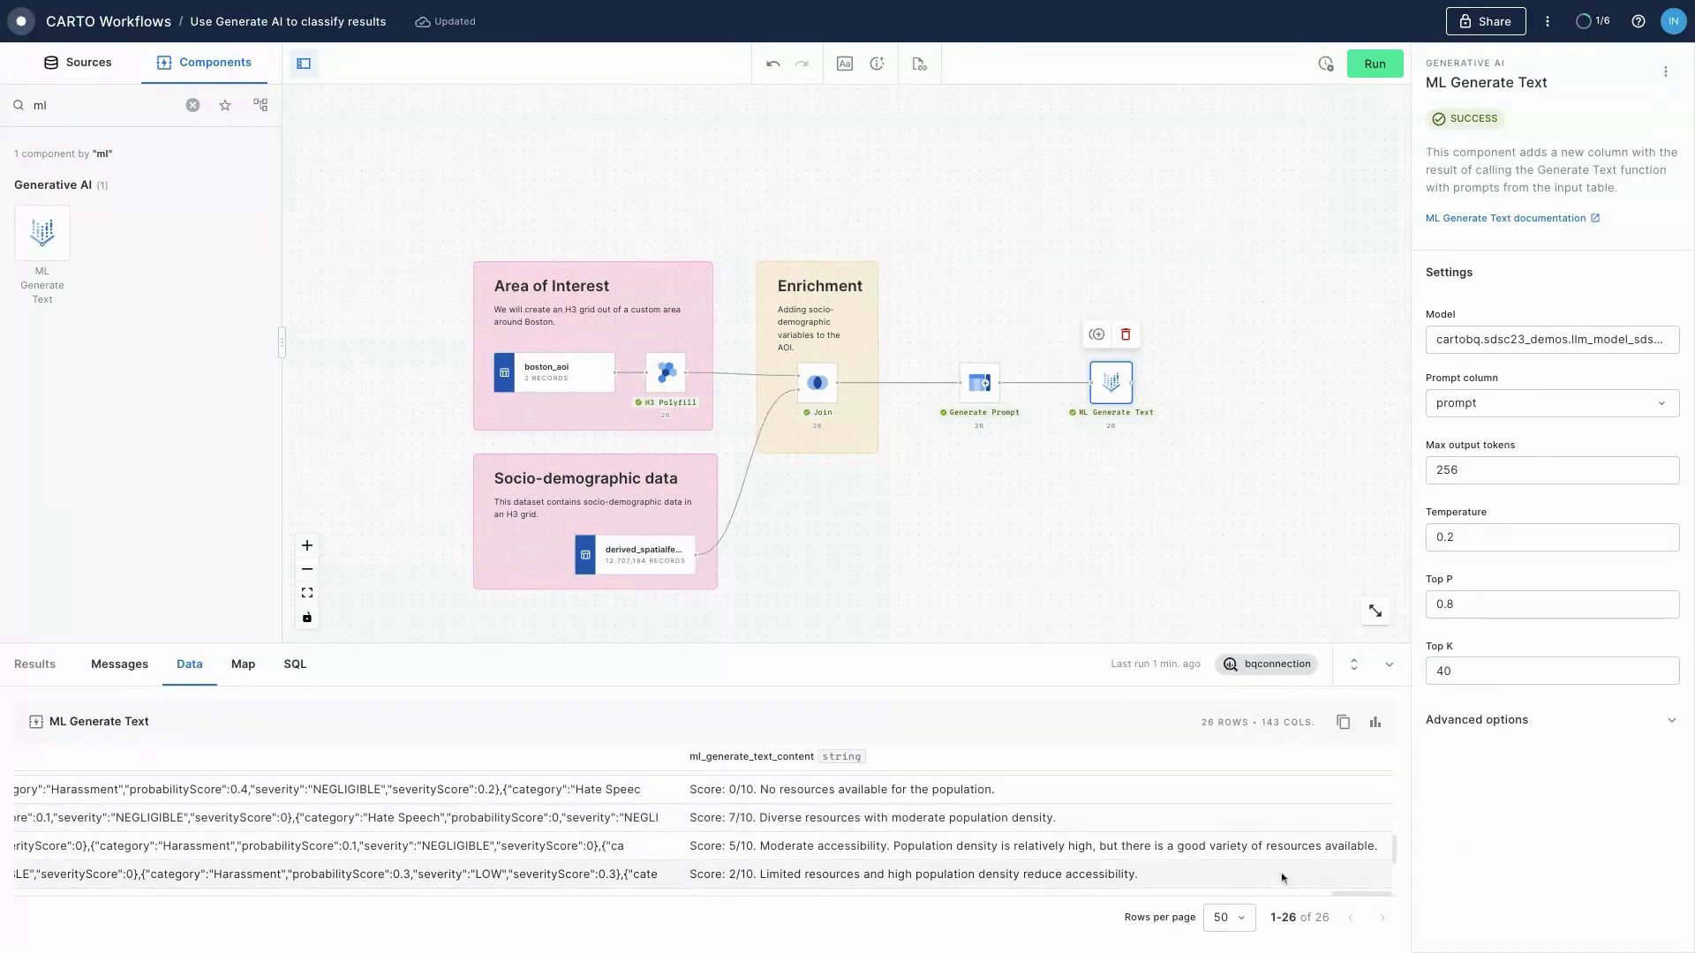
pyautogui.moveTo(1358, 896); pyautogui.dragTo(1152, 898)
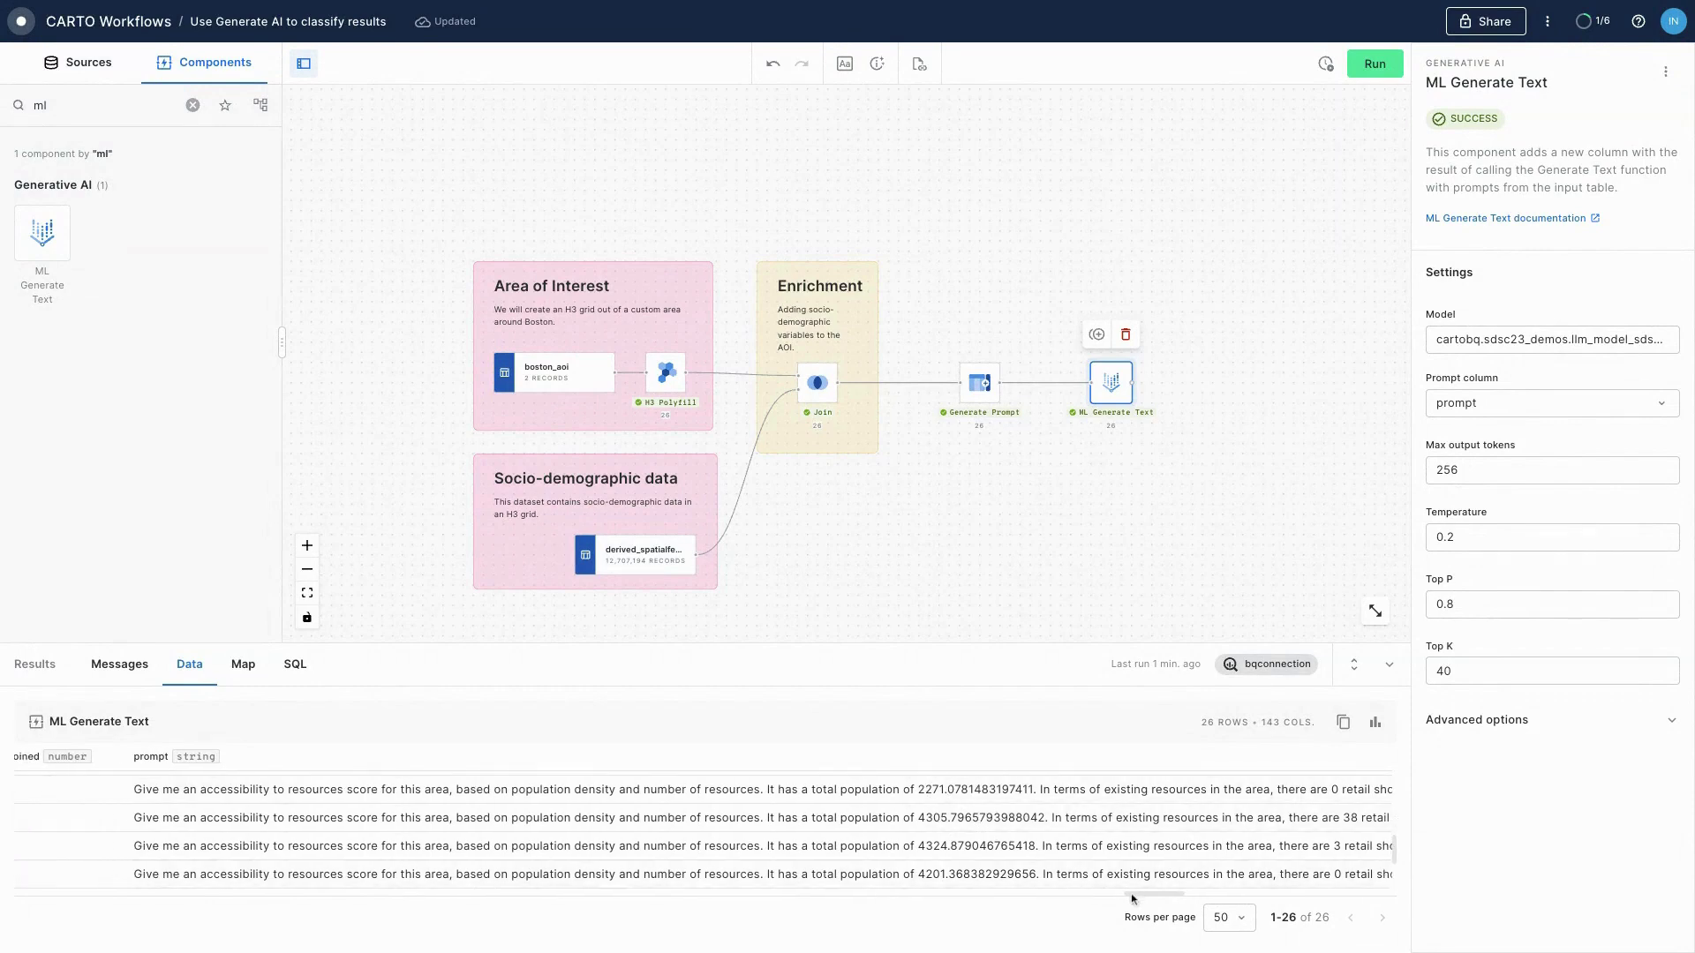
pyautogui.hscroll(1, 1132, 899)
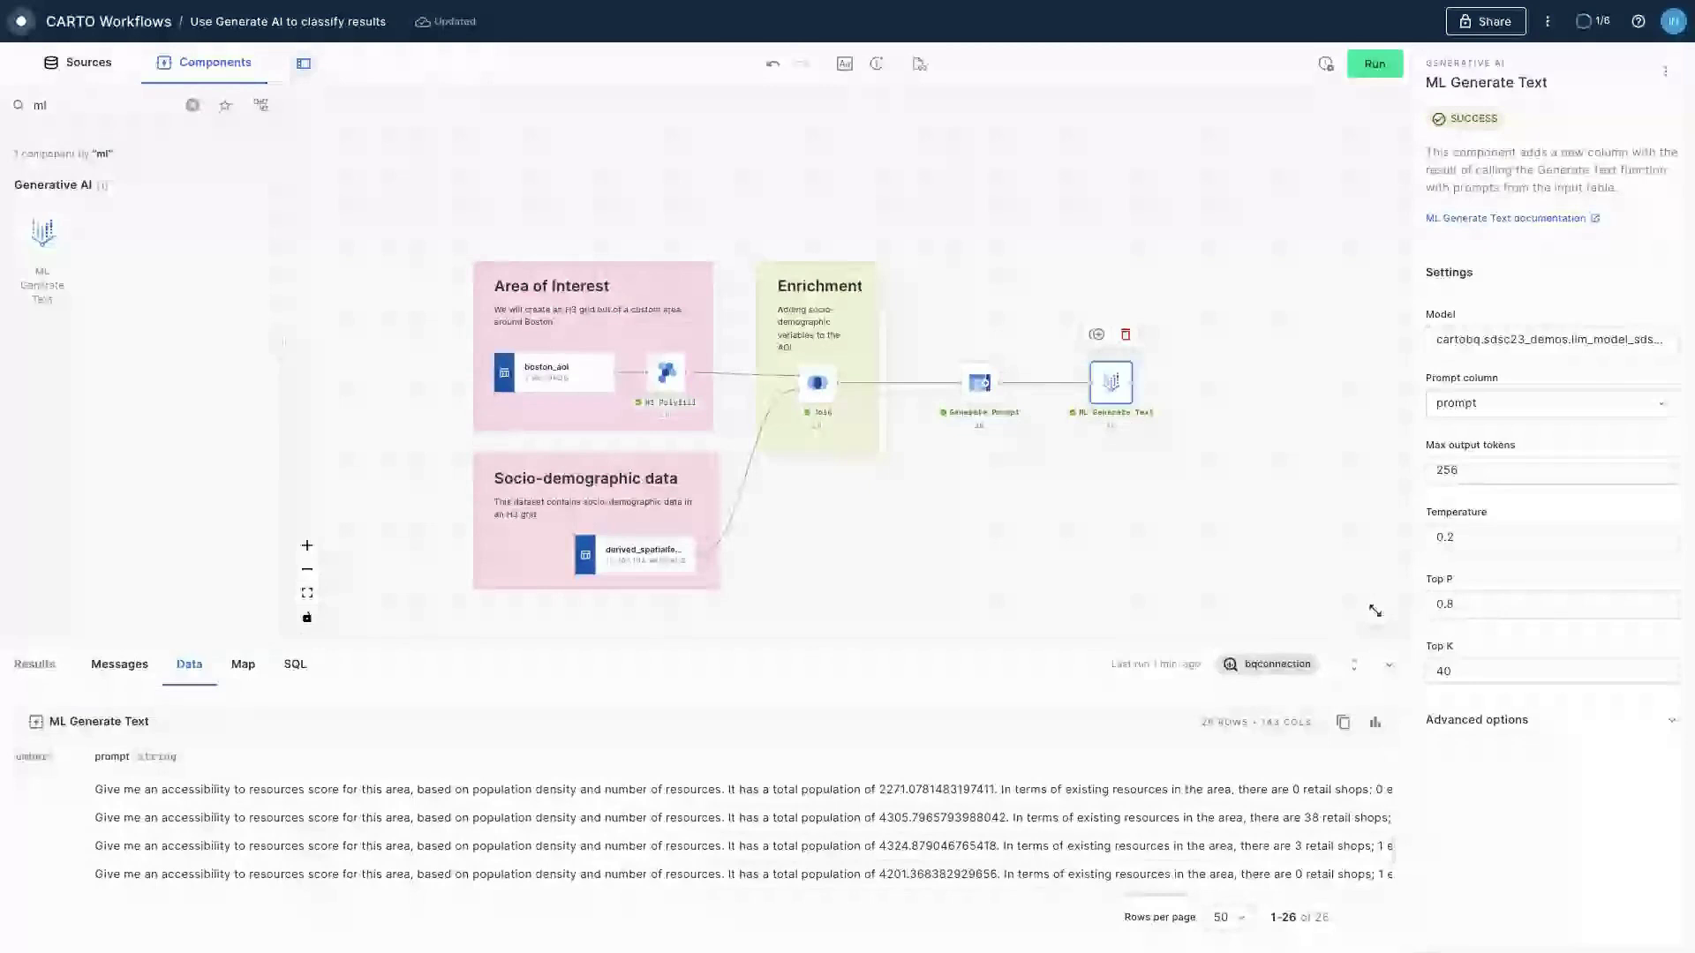
pyautogui.hscroll(-3, 702, 815)
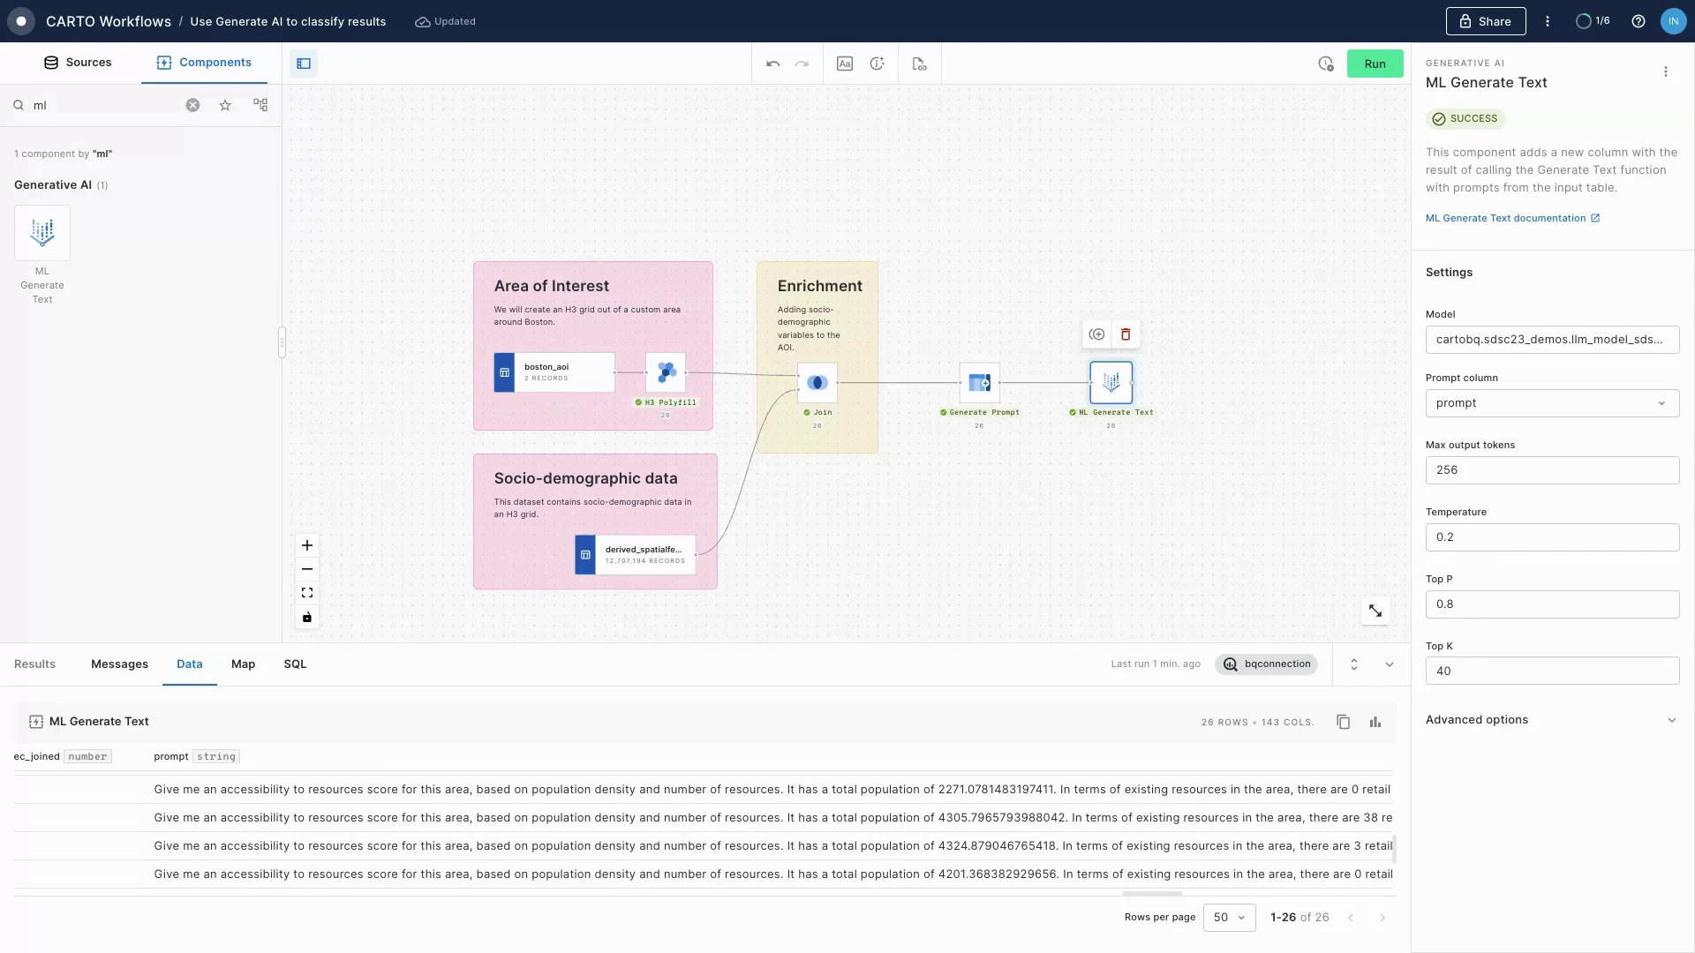
pyautogui.hscroll(5, 703, 830)
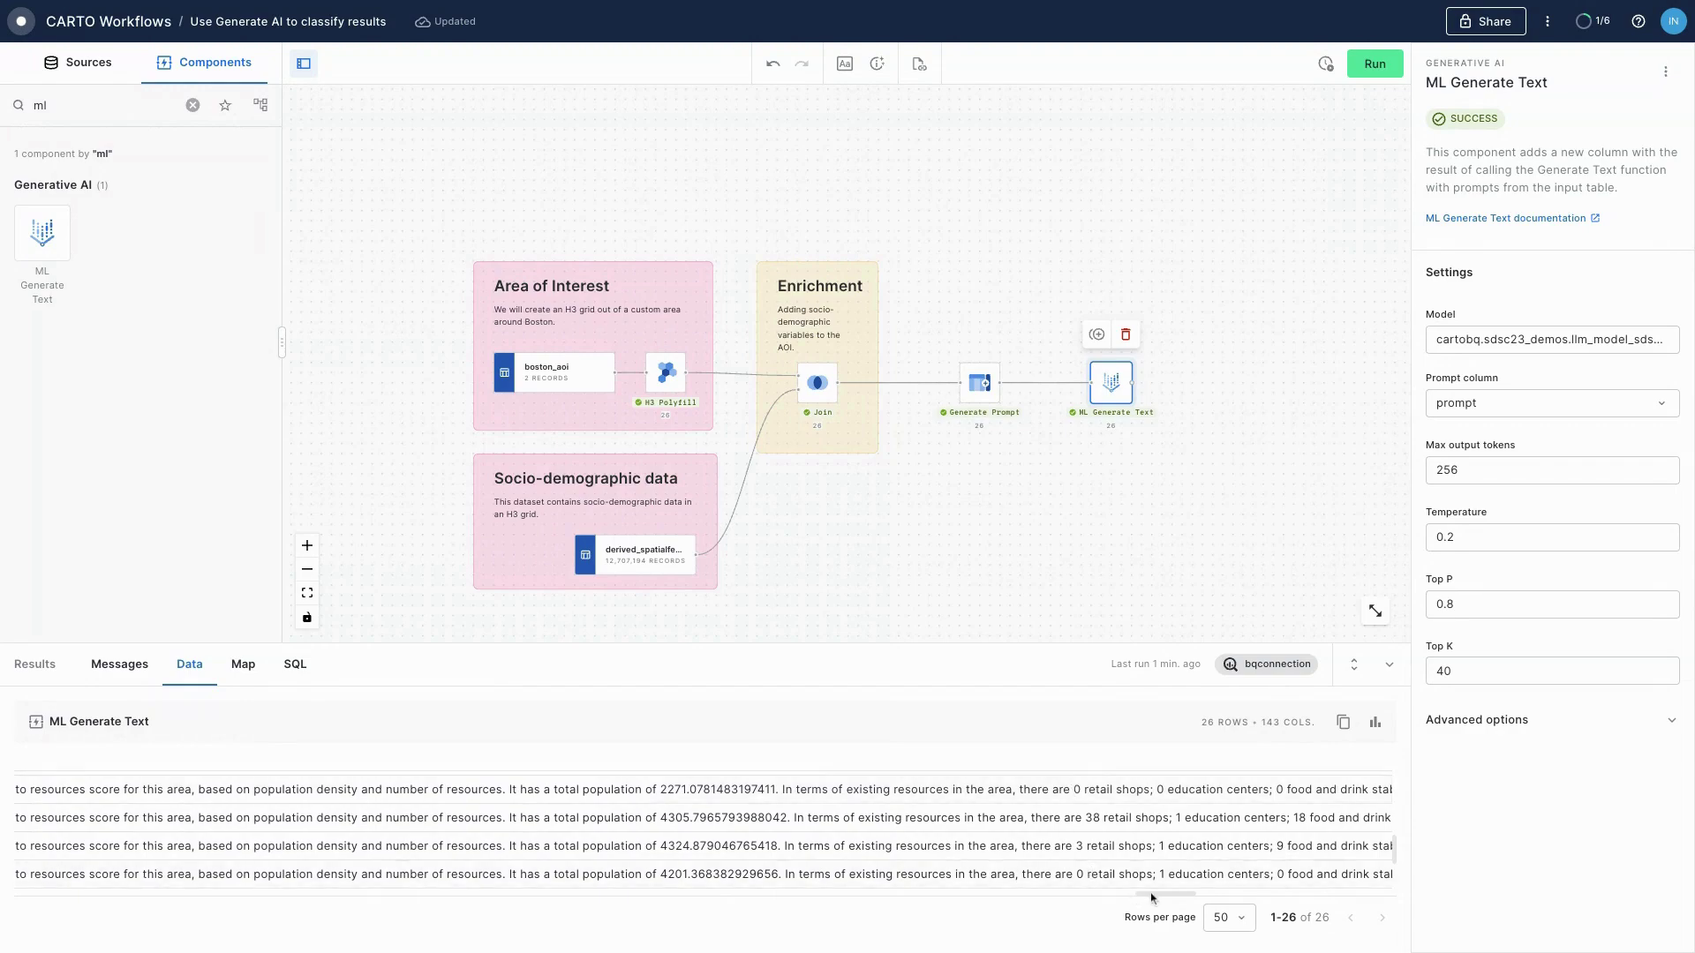
pyautogui.hscroll(10, 1152, 898)
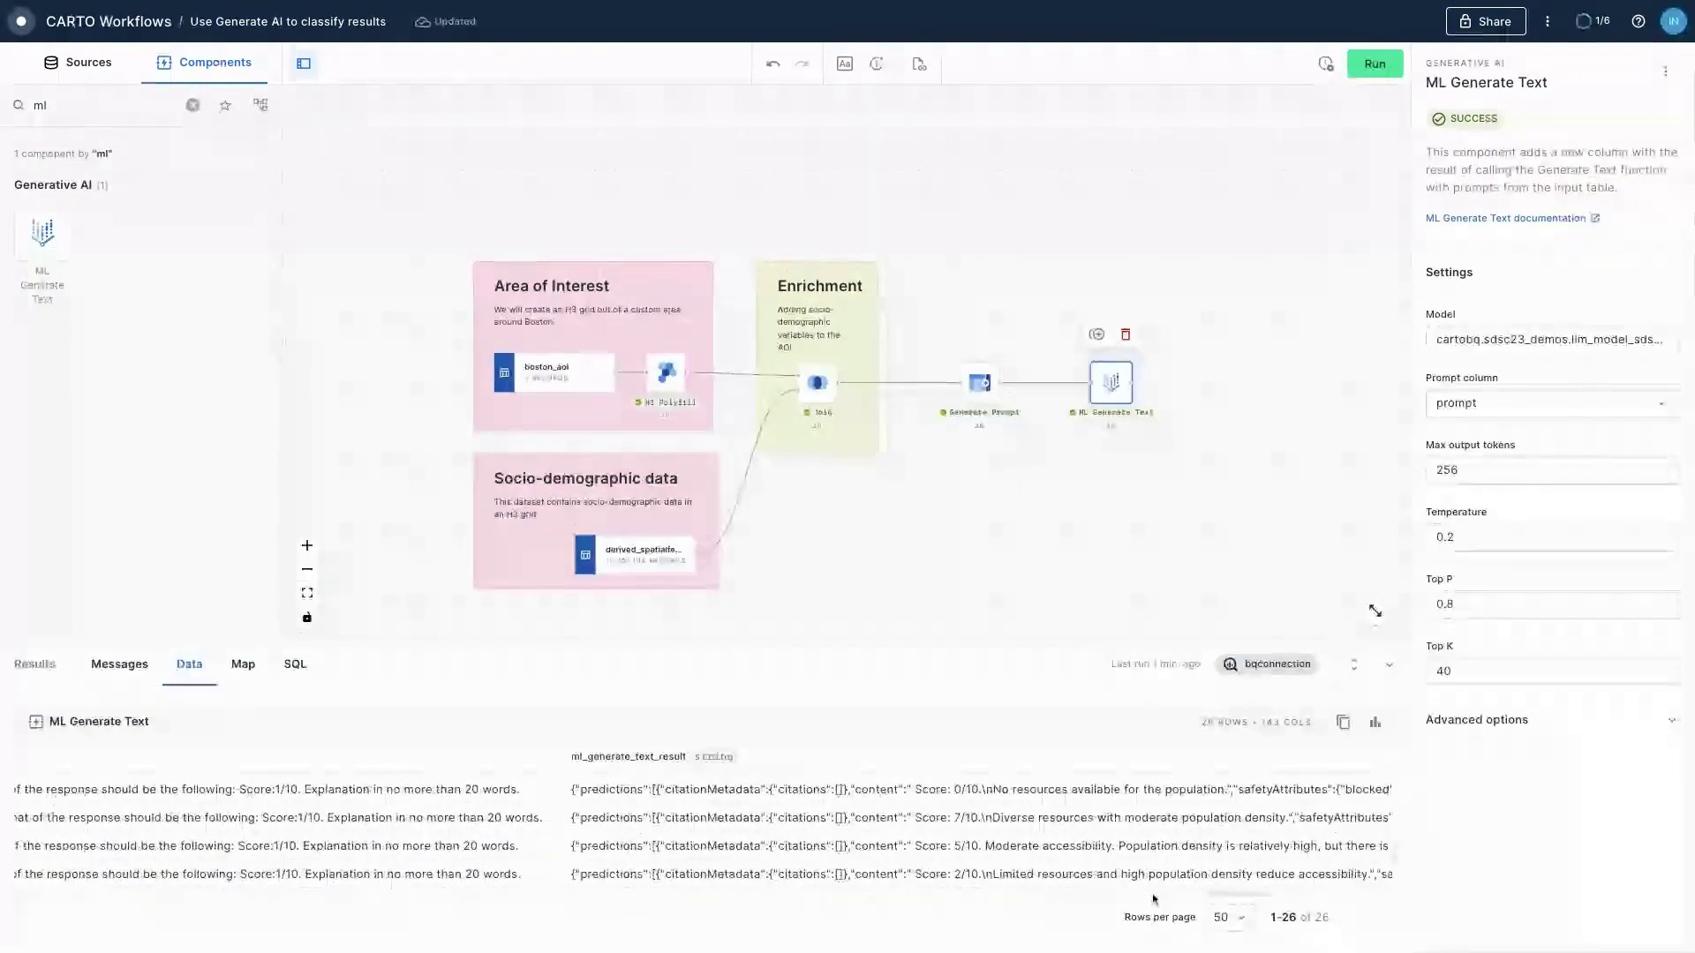
pyautogui.hscroll(3, 1151, 898)
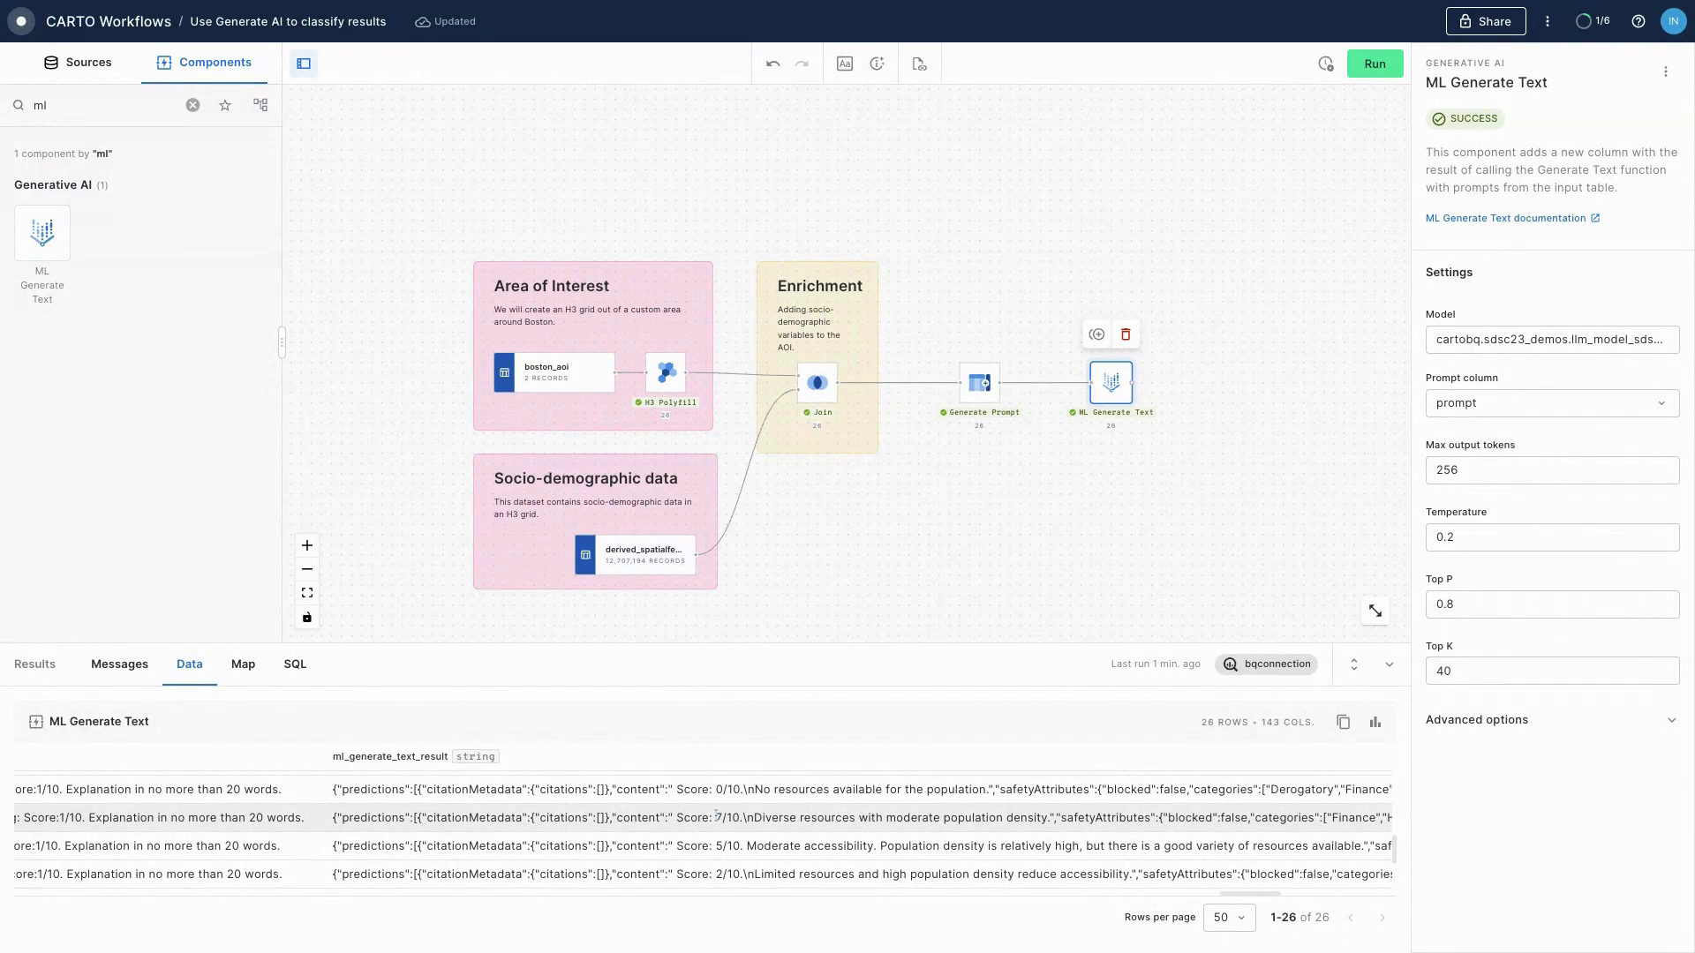
pyautogui.moveTo(715, 818); pyautogui.dragTo(741, 817)
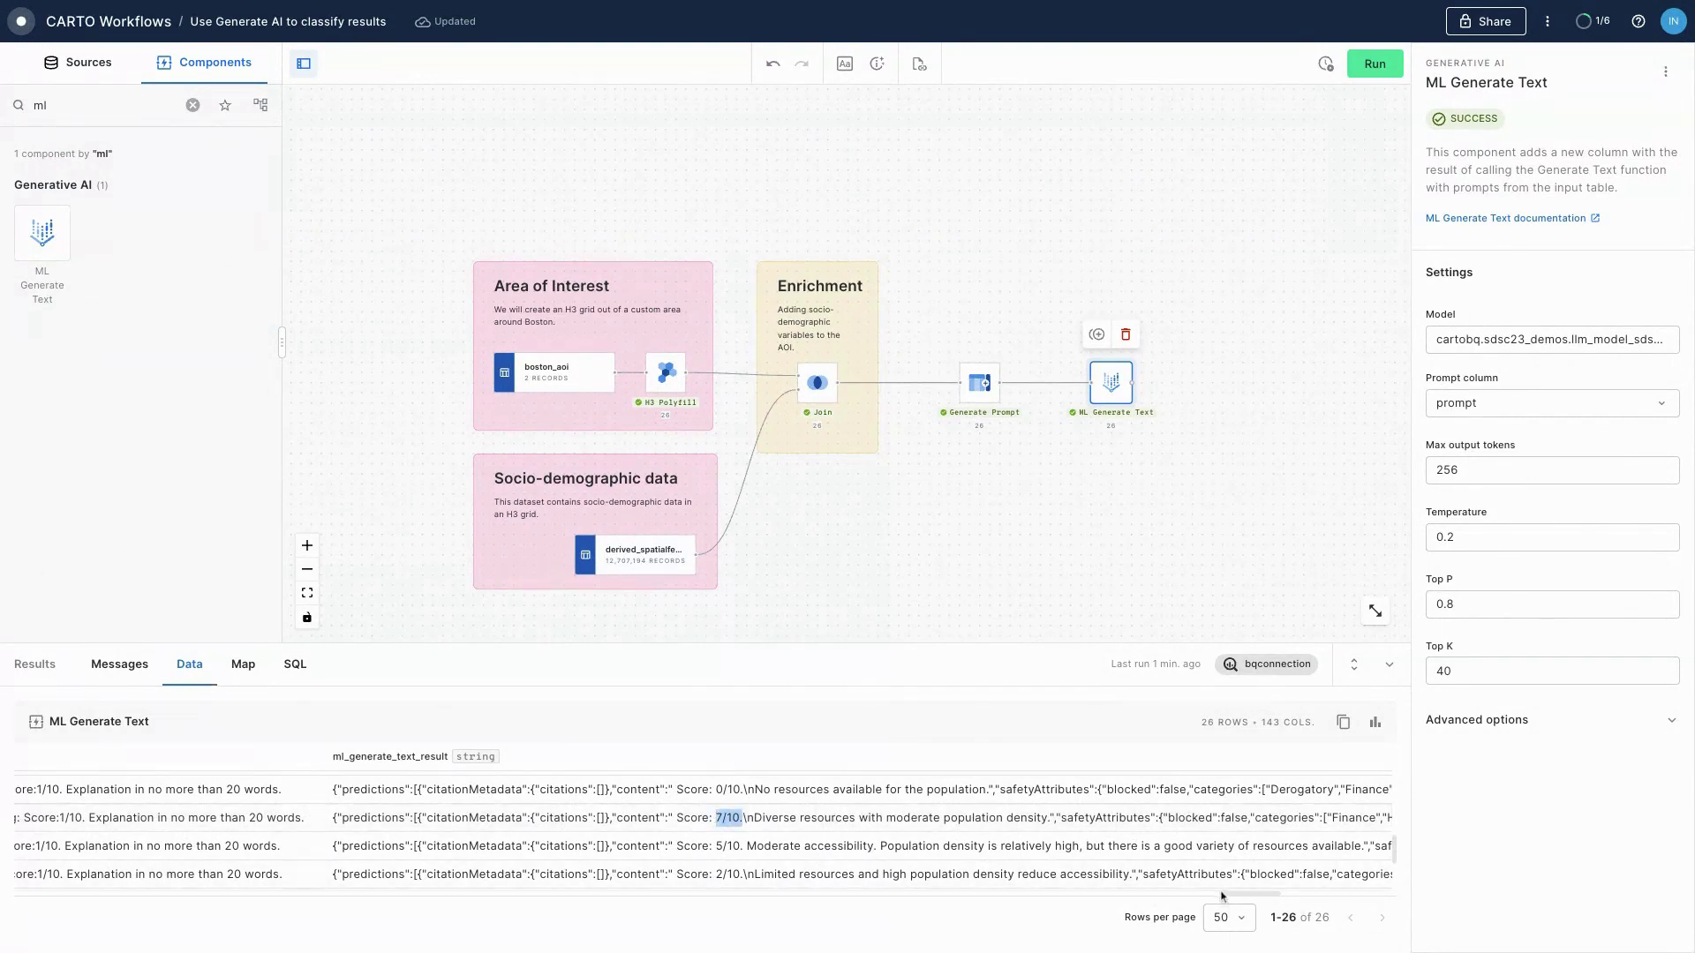
pyautogui.hscroll(10, 1233, 899)
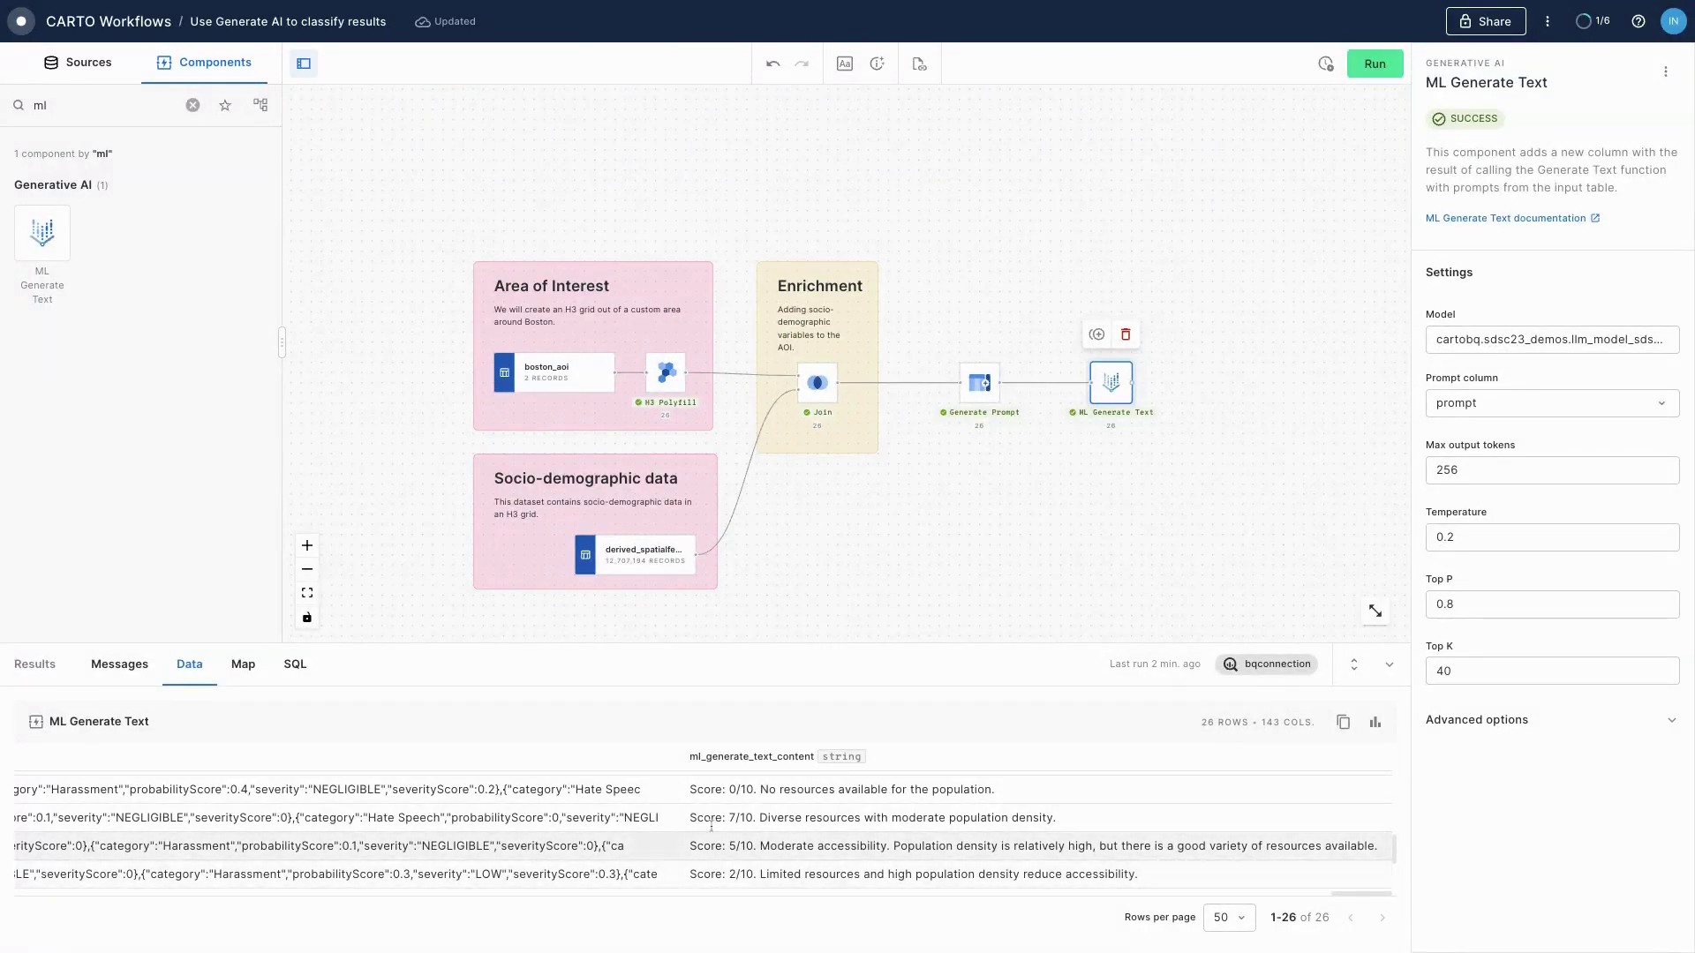
# Preview the ML Generate Text results on the Map tab with Preview based on set to h3
pyautogui.click(242, 678)
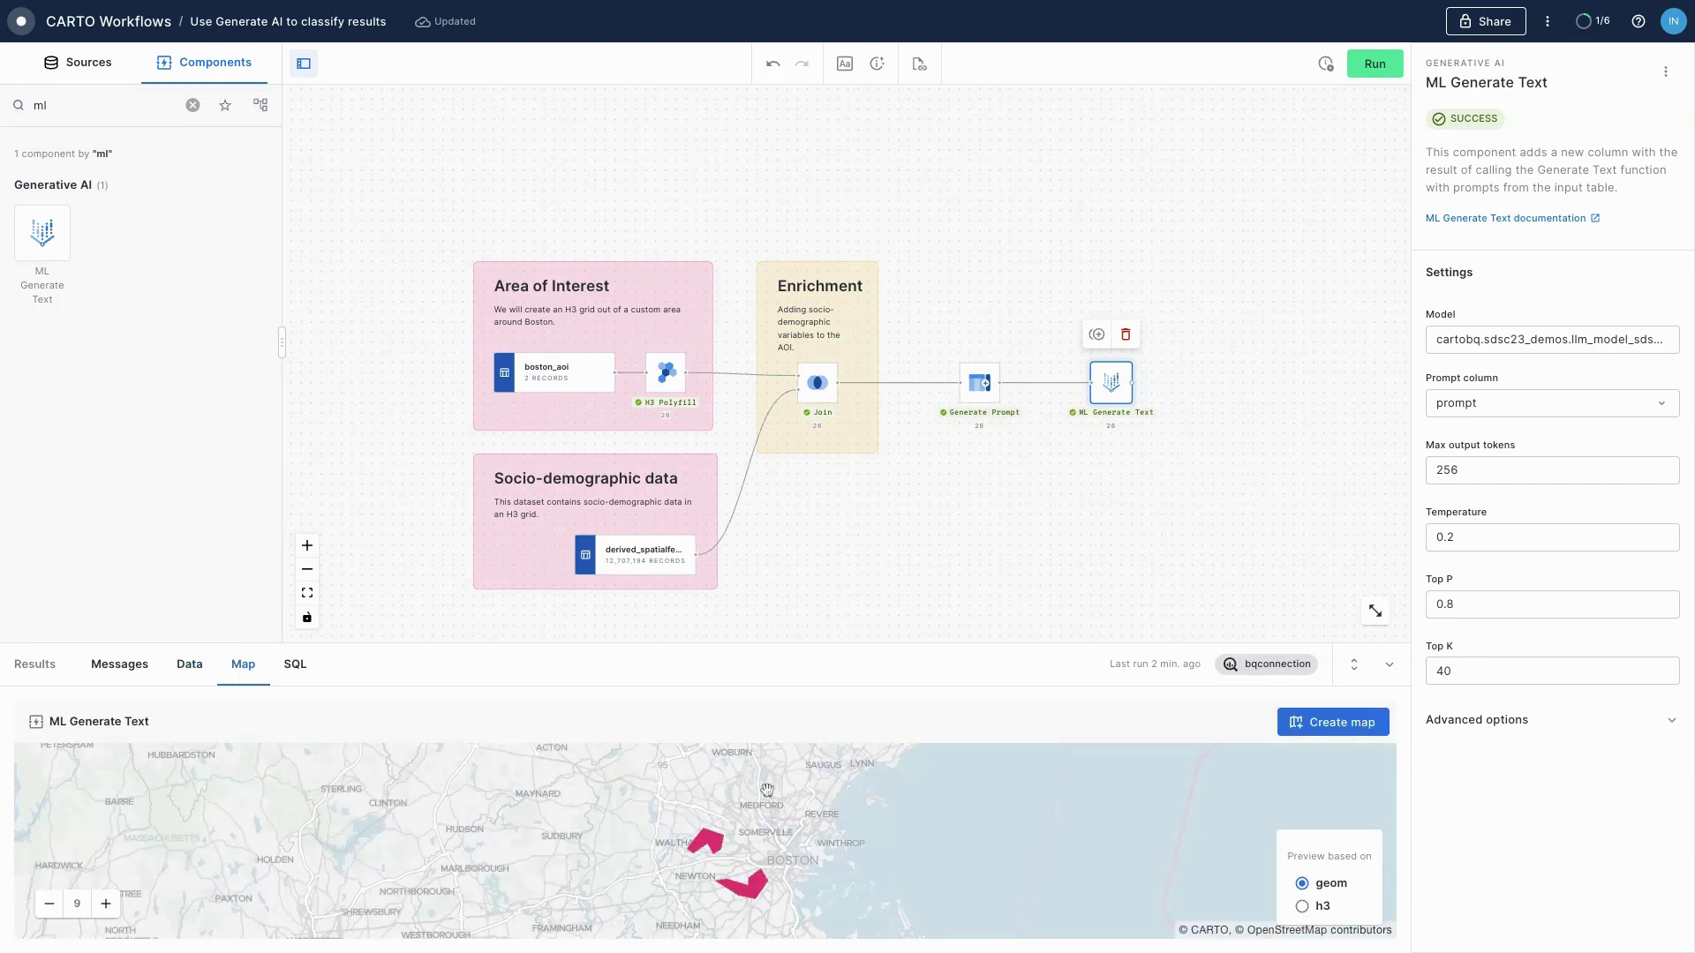
pyautogui.click(1301, 906)
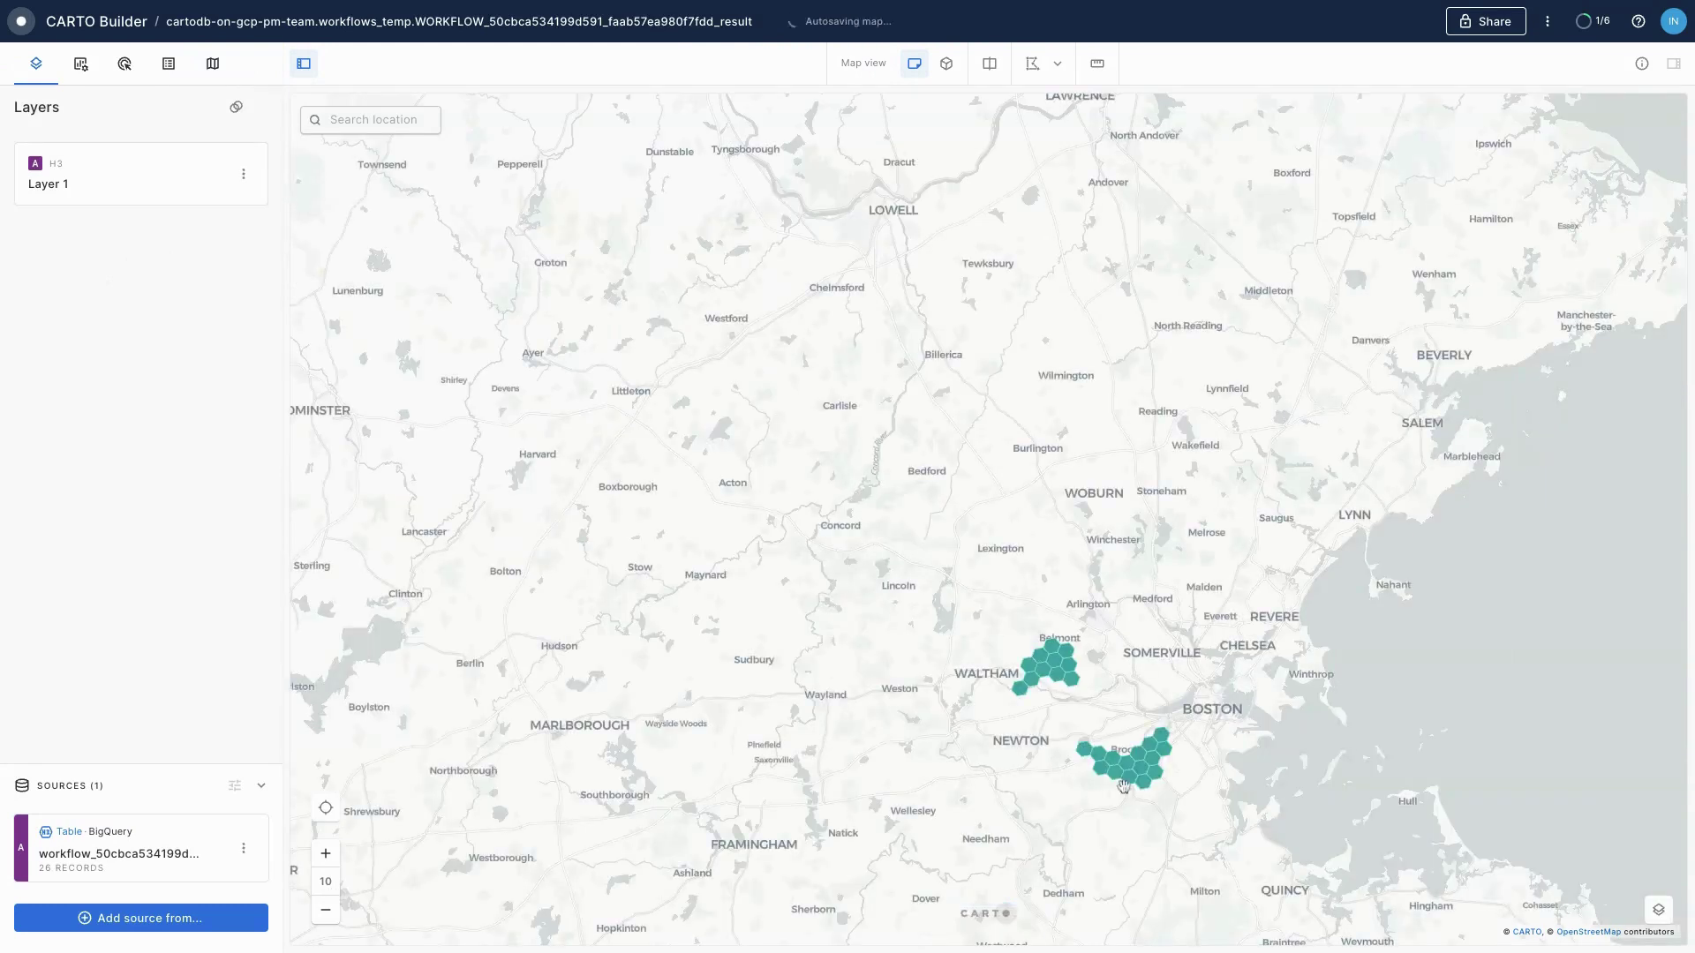
# Pan and zoom onto the hexagons near Boston, then open the Layer 1 style settings
pyautogui.moveTo(1088, 694); pyautogui.dragTo(903, 597)
pyautogui.scroll(5, 903, 597)
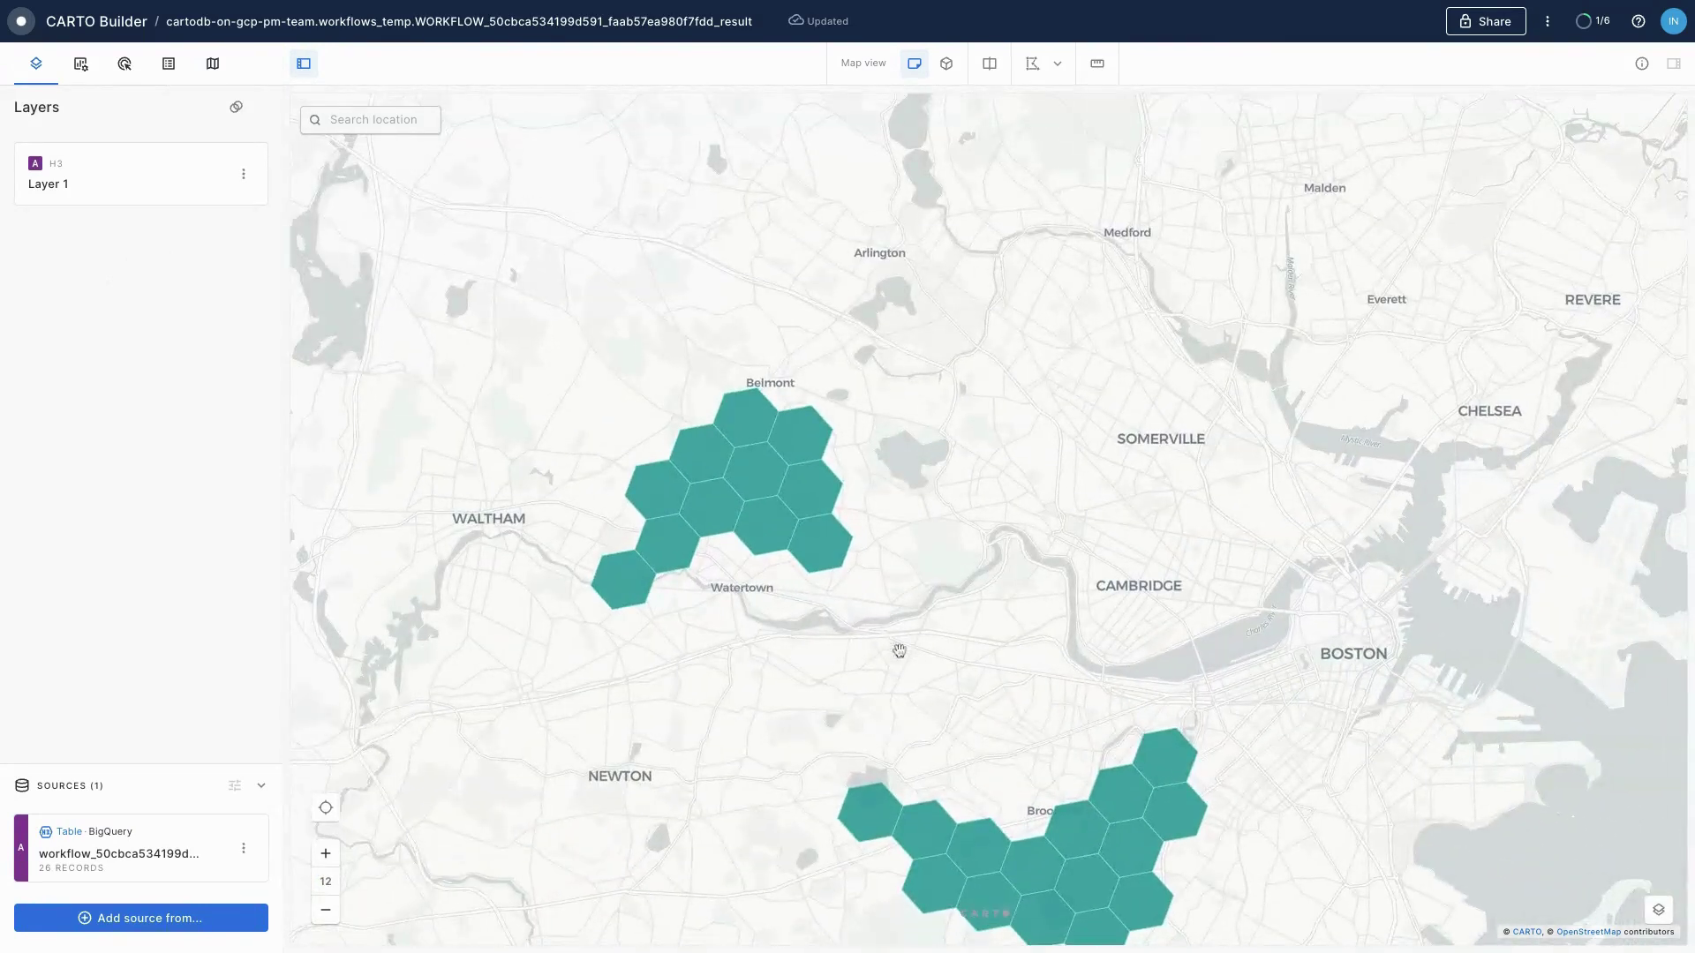
pyautogui.moveTo(879, 744); pyautogui.dragTo(847, 635)
pyautogui.scroll(-1, 822, 637)
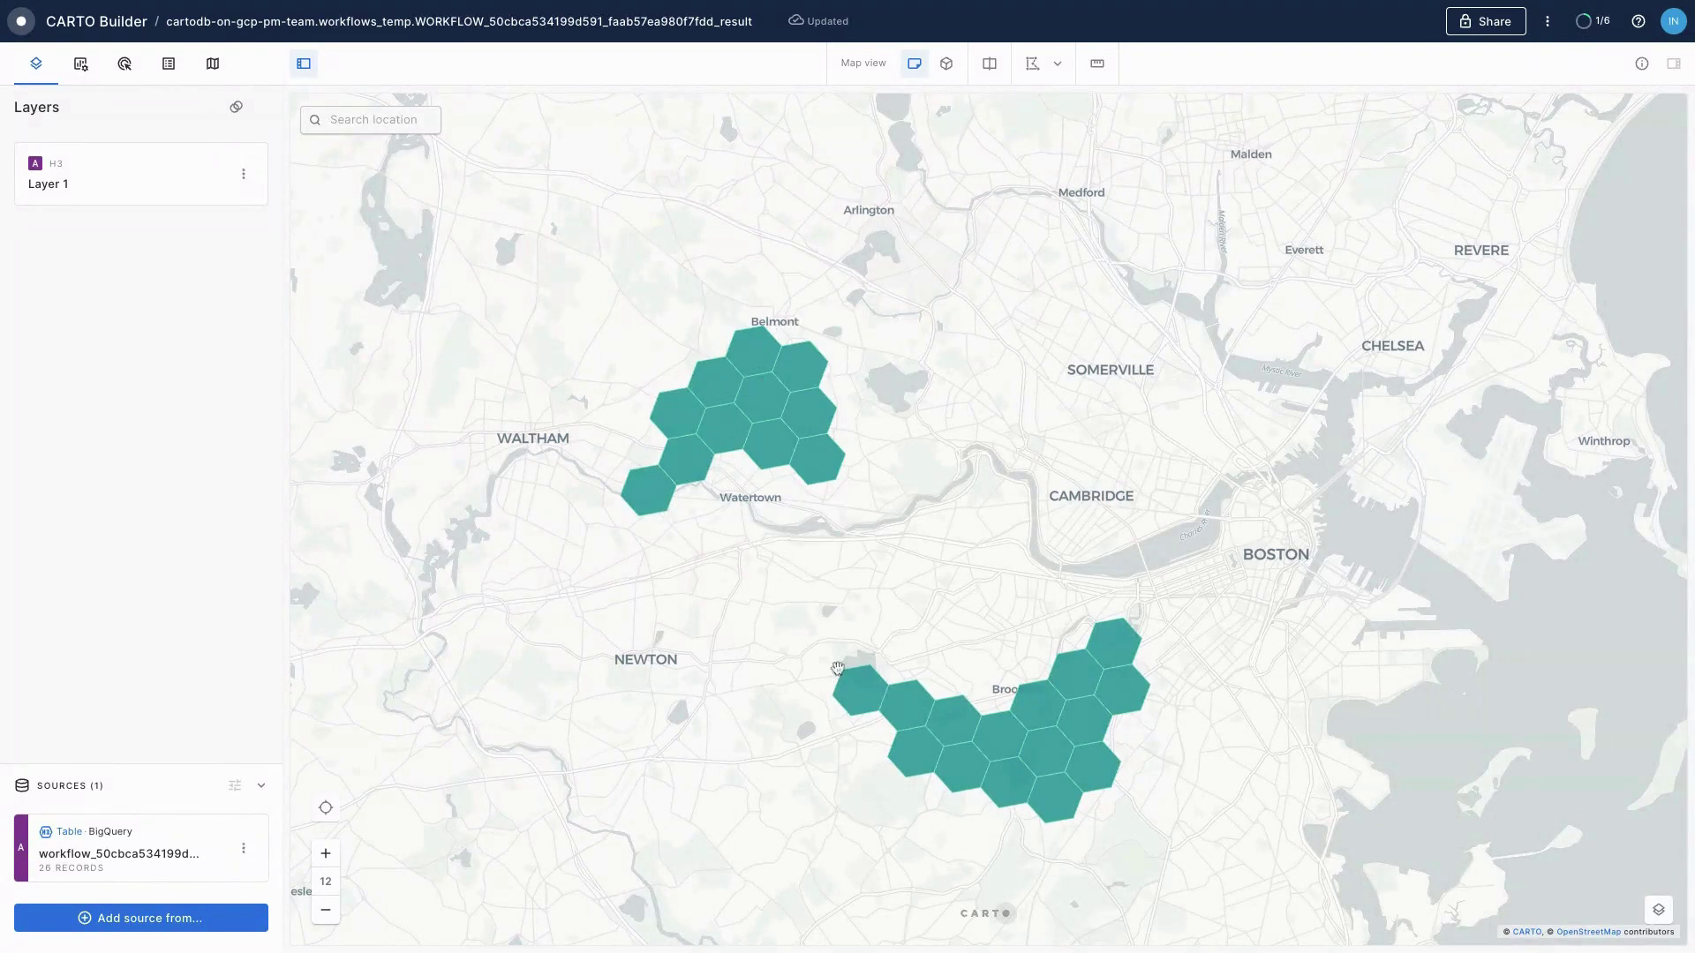
pyautogui.scroll(-2, 782, 618)
pyautogui.scroll(-1, 763, 673)
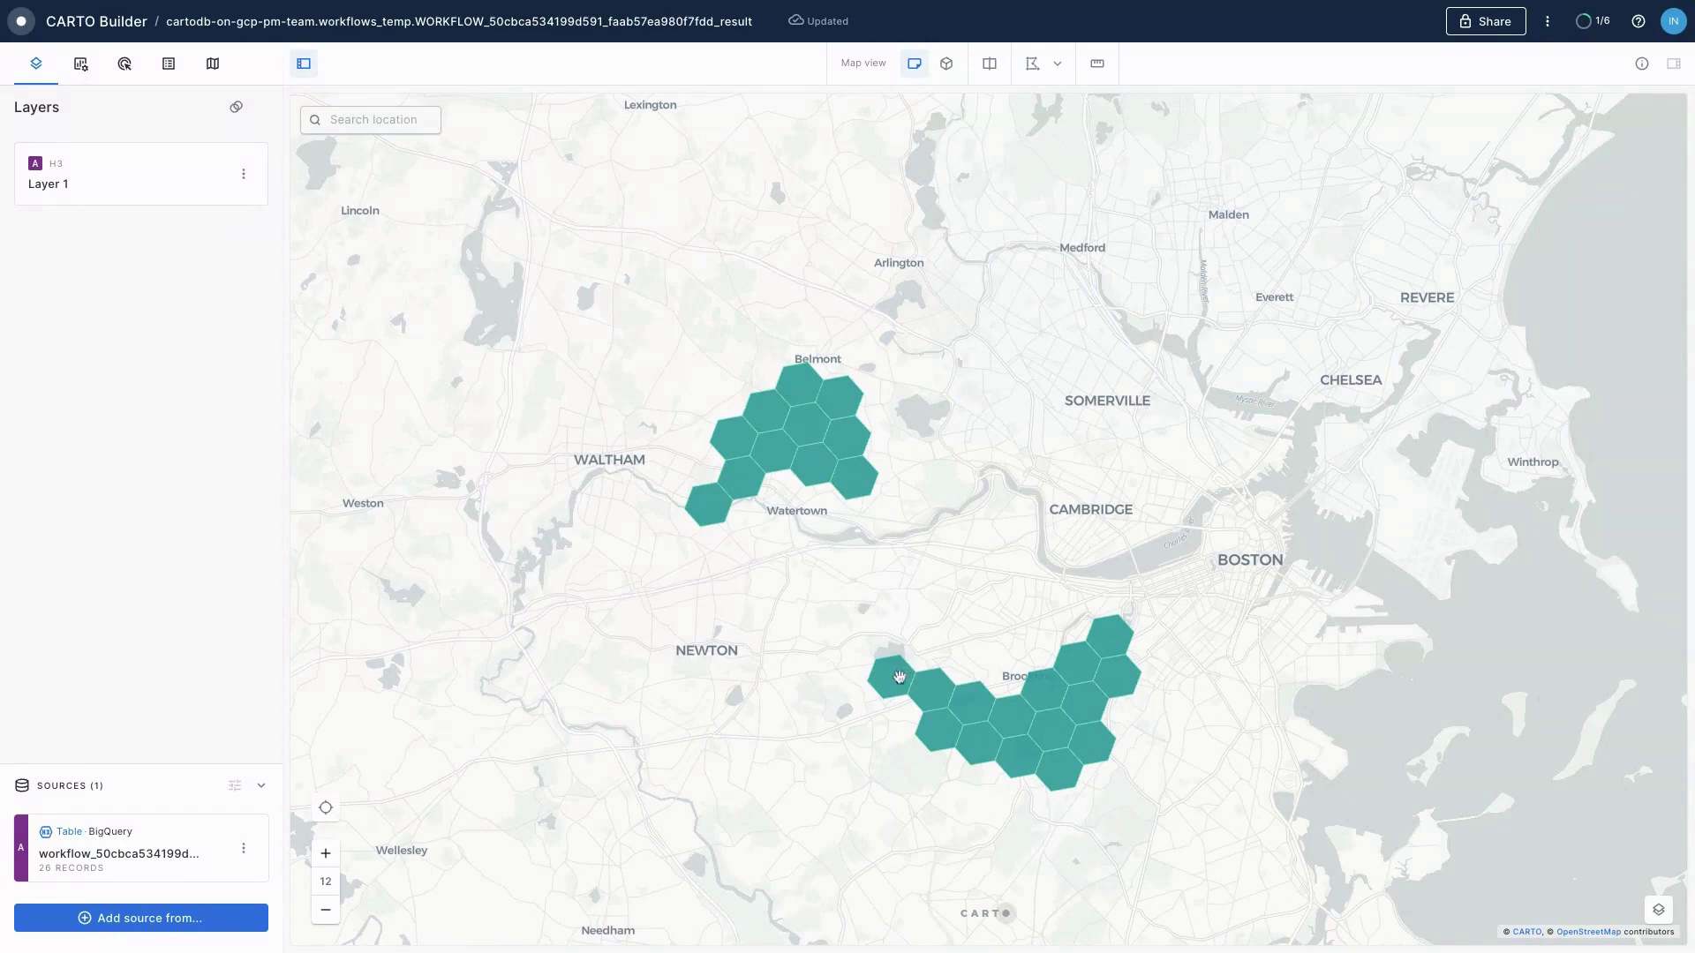
pyautogui.click(98, 178)
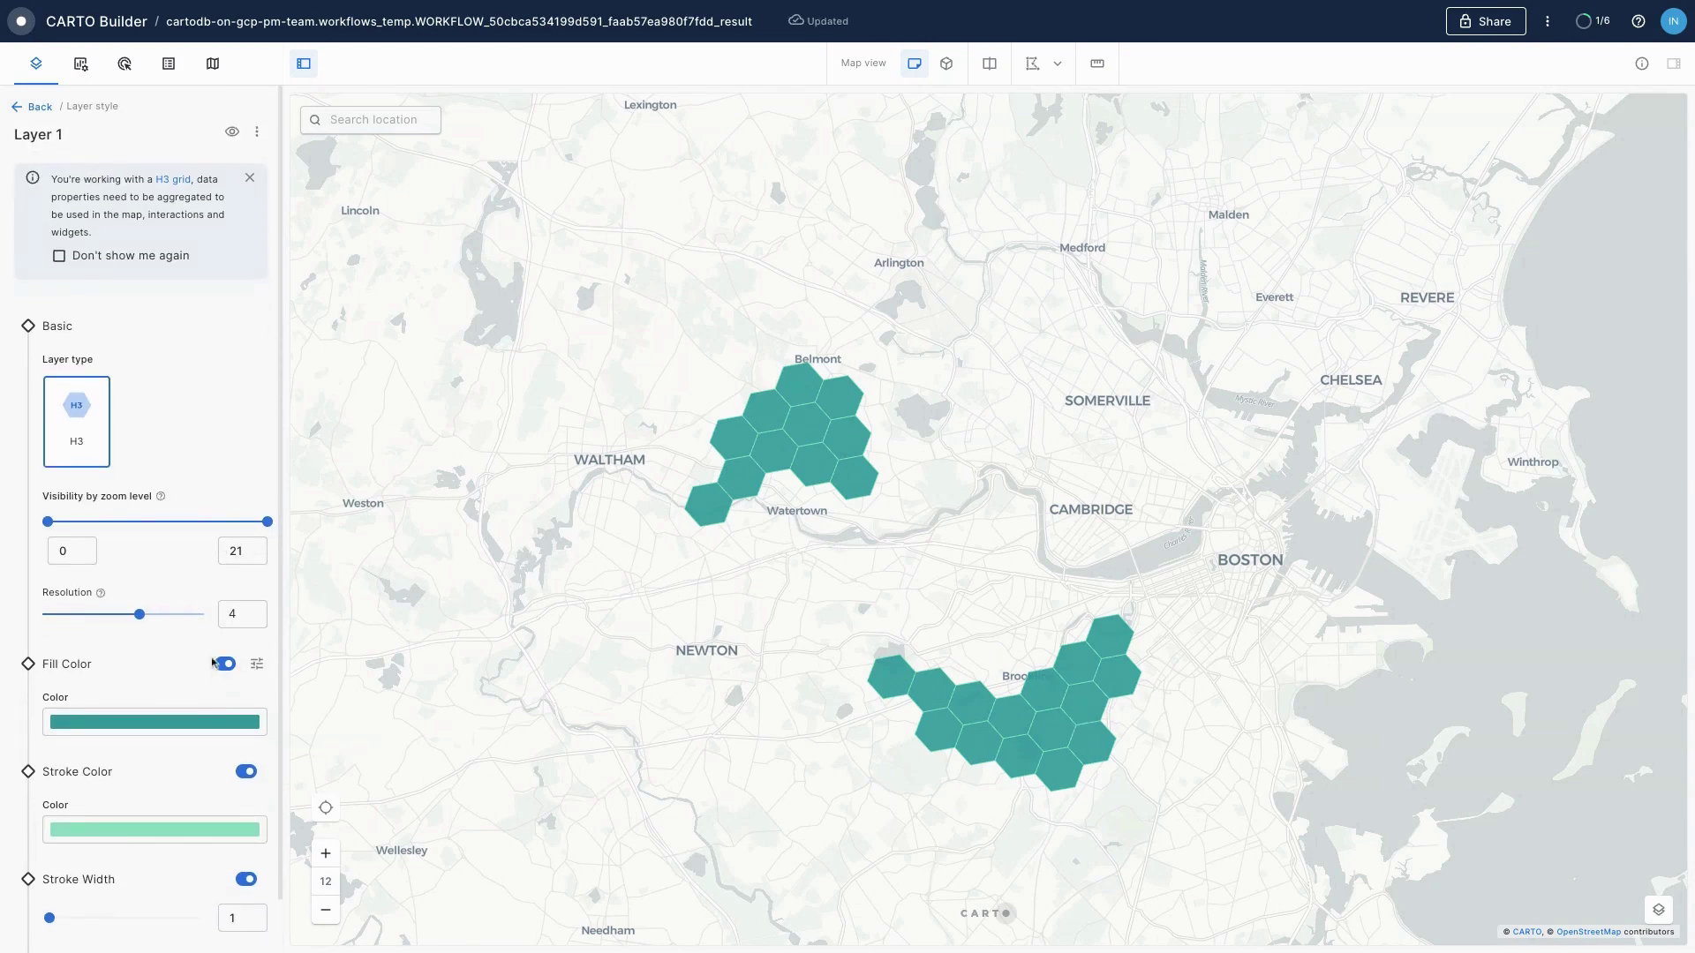
# Set Fill Color to be based on Population_joined > SUM
pyautogui.click(257, 664)
pyautogui.scroll(-1, 133, 698)
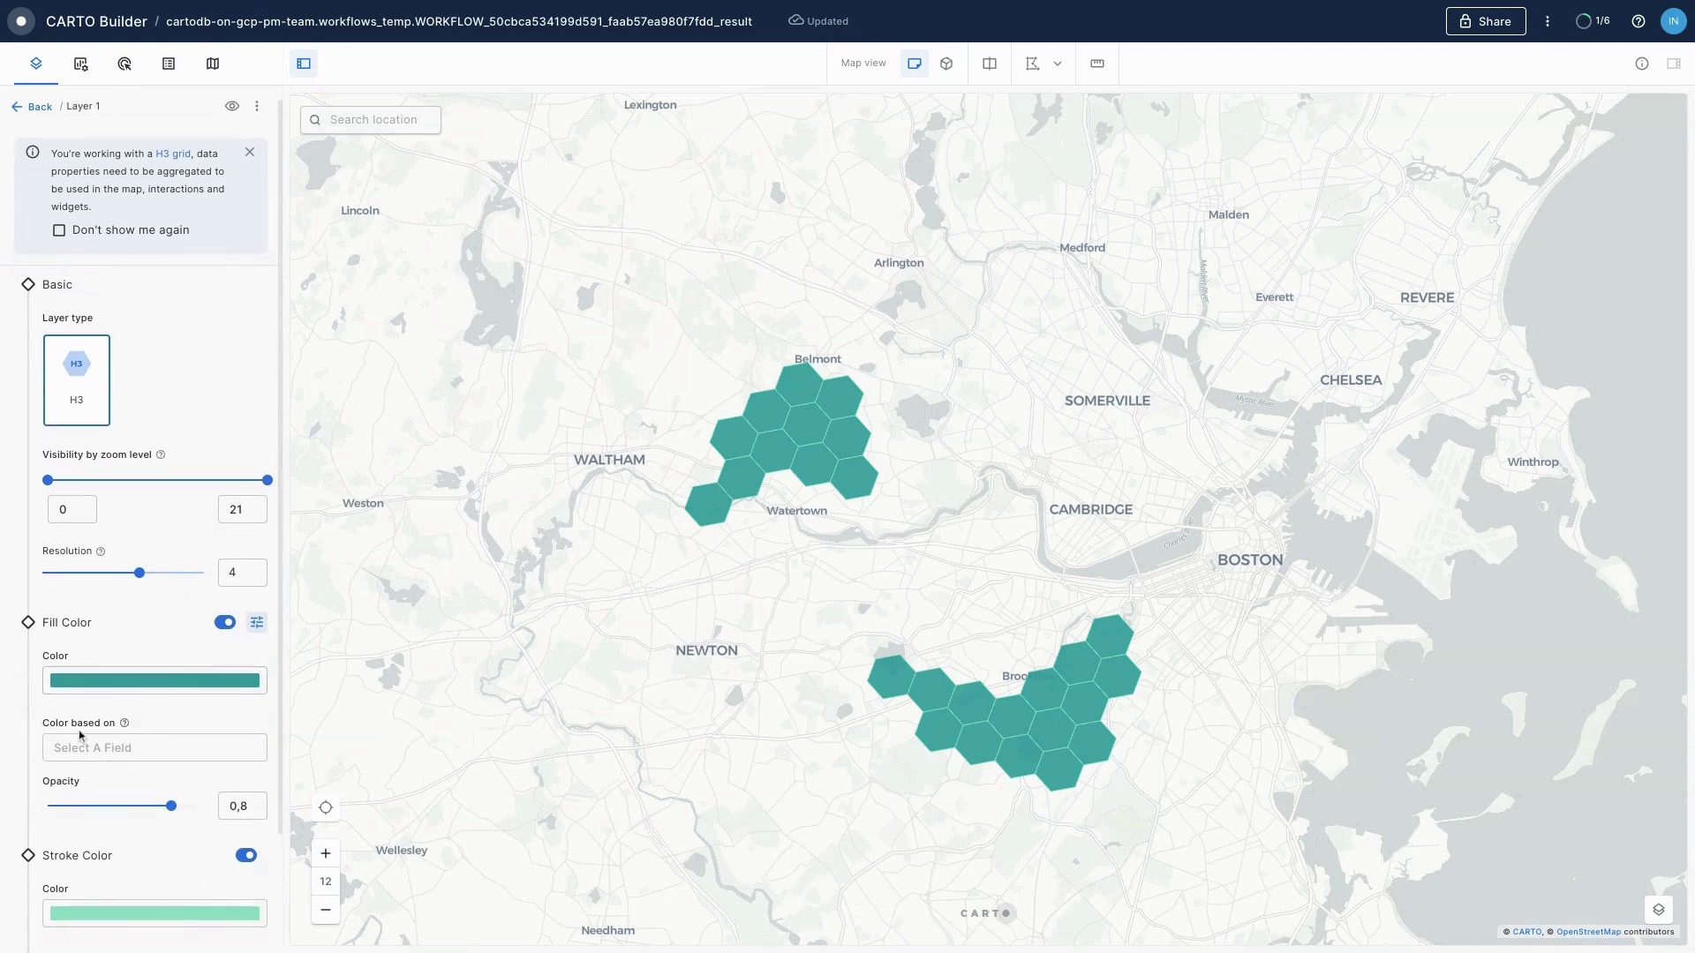
pyautogui.click(111, 685)
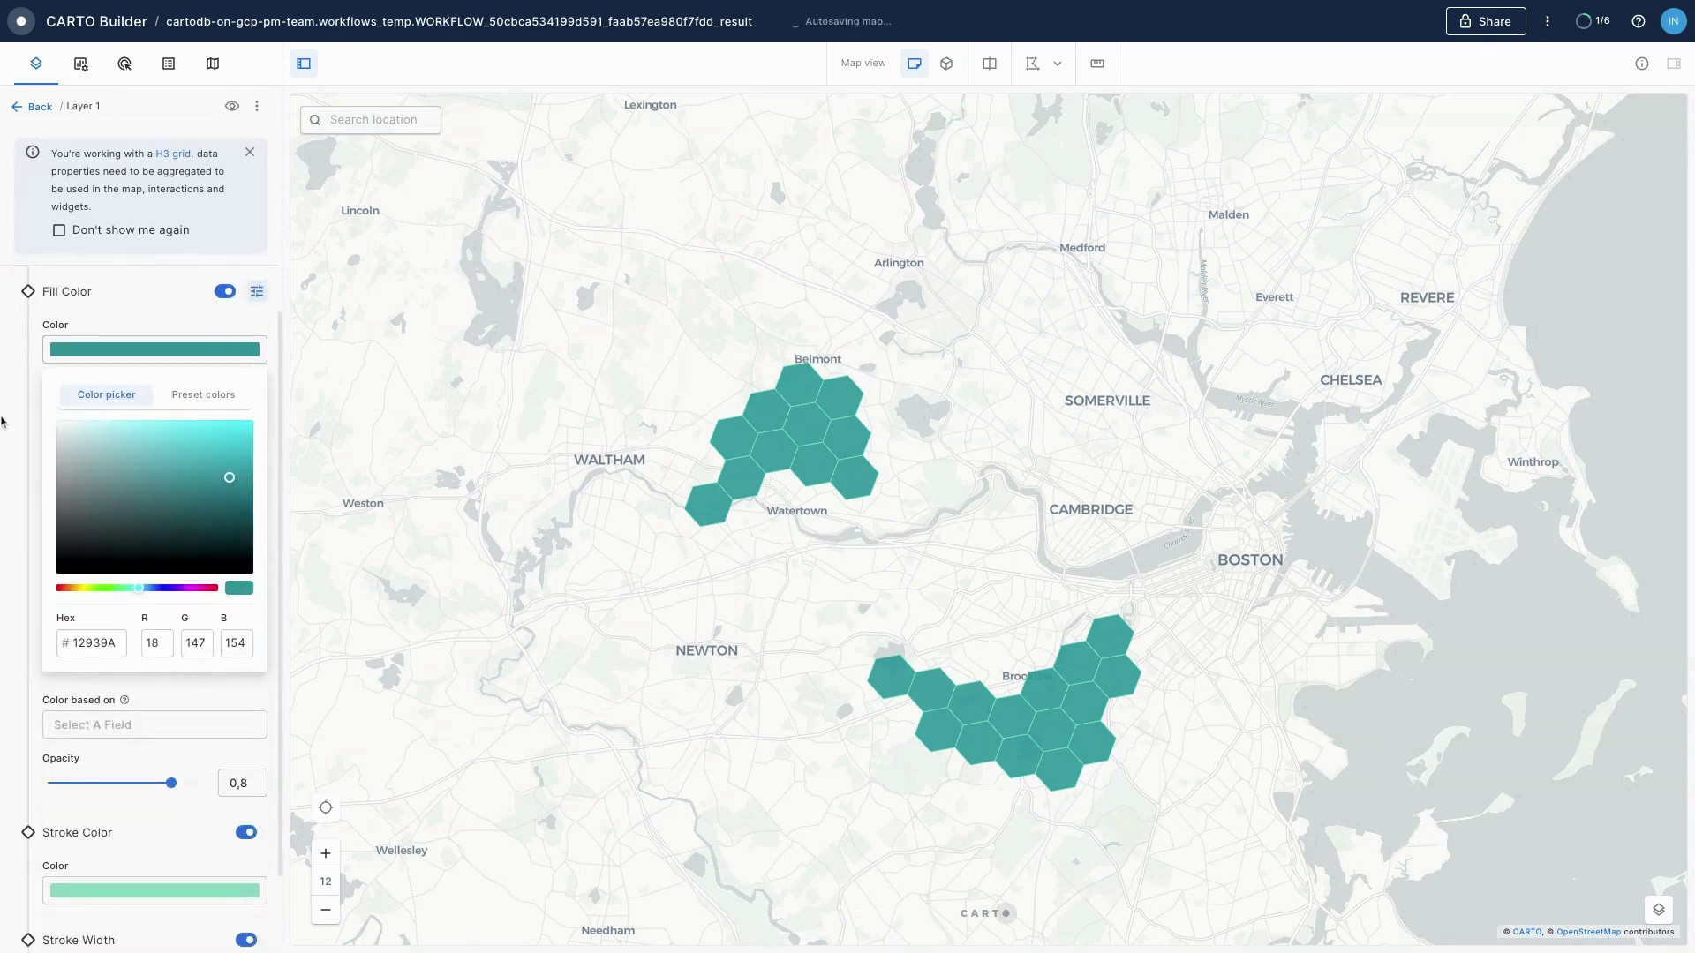
pyautogui.click(44, 476)
pyautogui.click(140, 607)
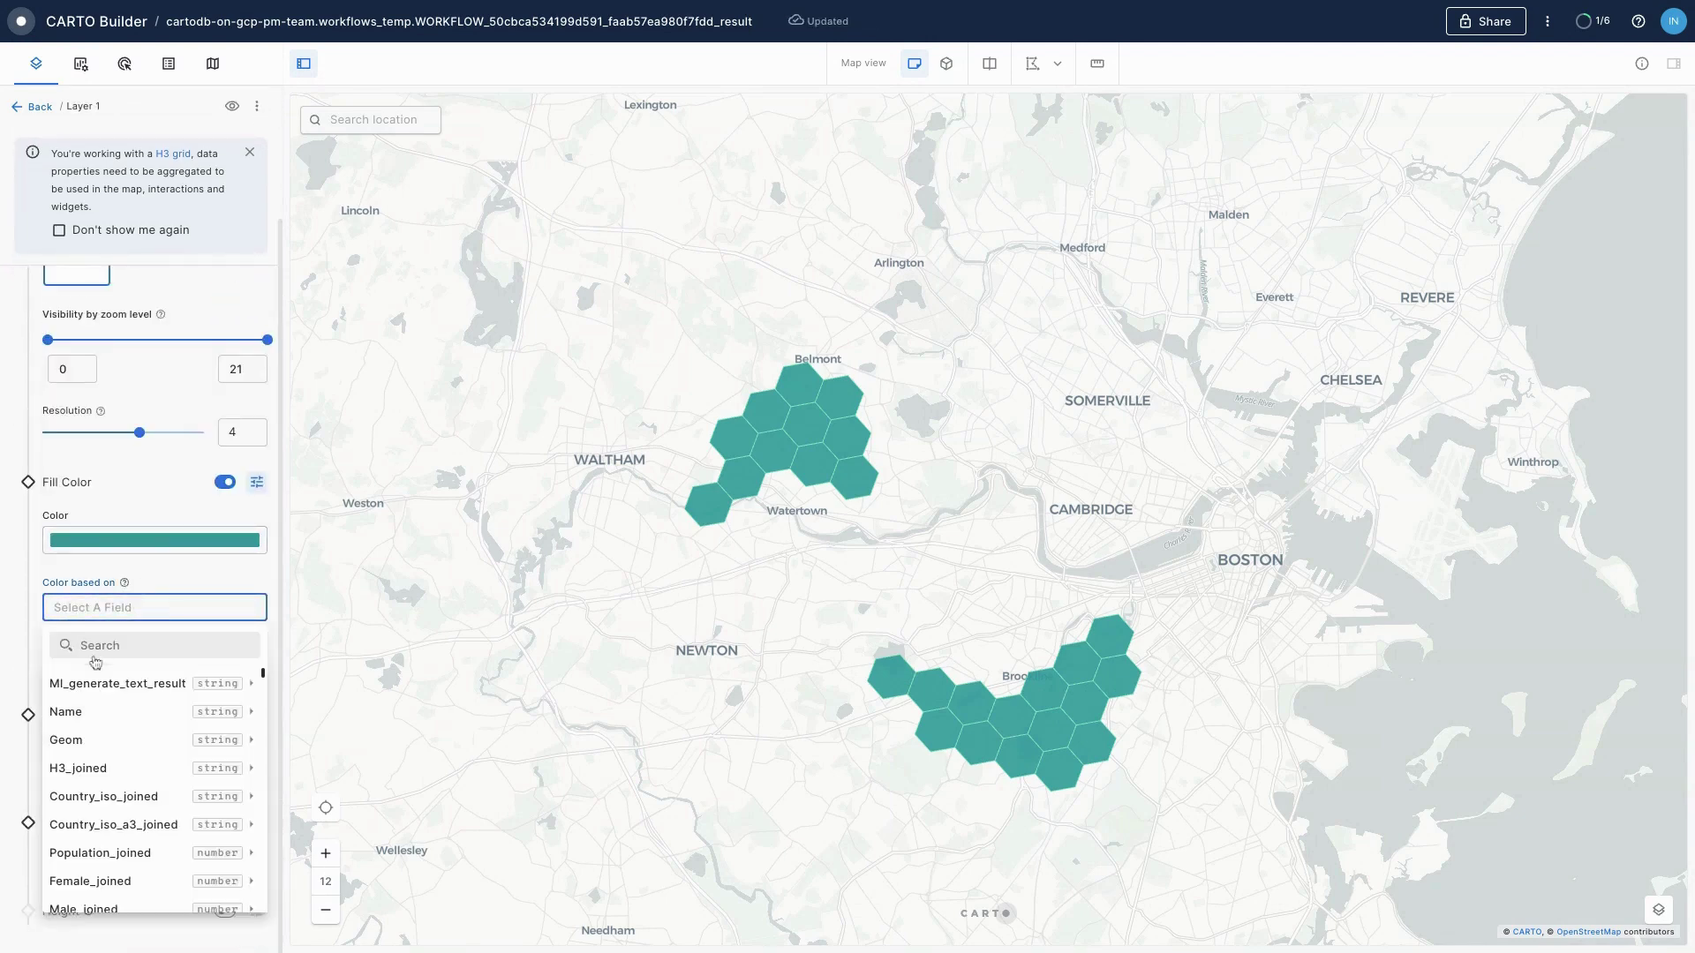
pyautogui.scroll(-1, 150, 732)
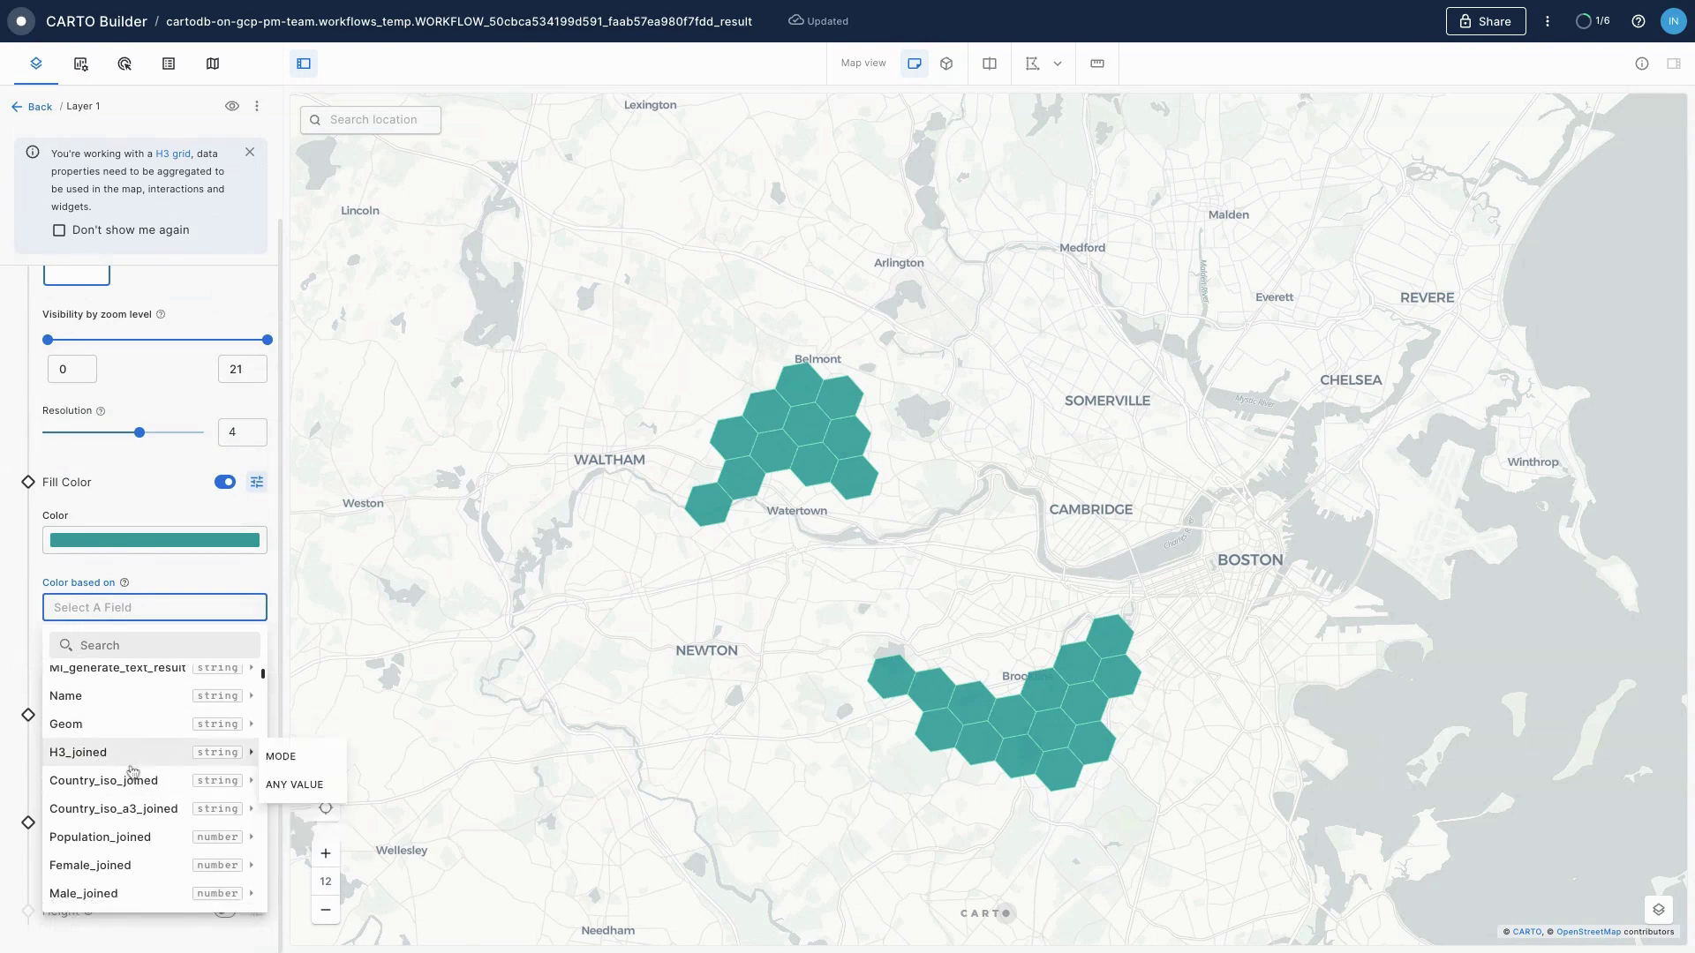
pyautogui.moveTo(155, 841)
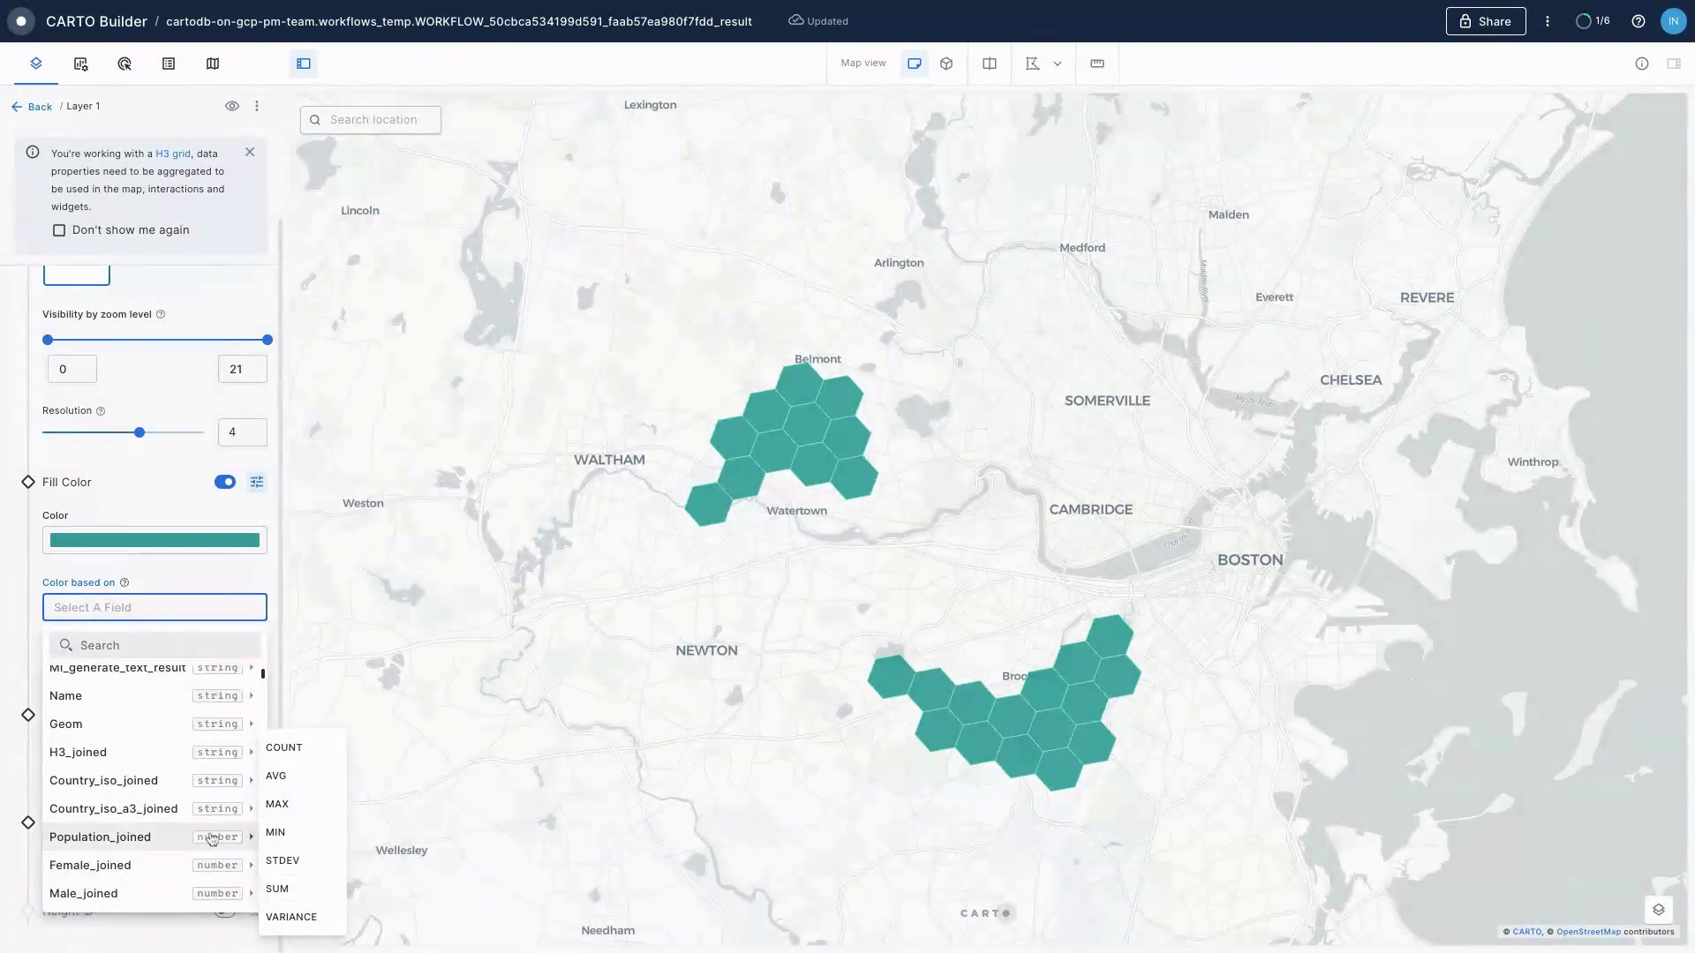
pyautogui.click(280, 889)
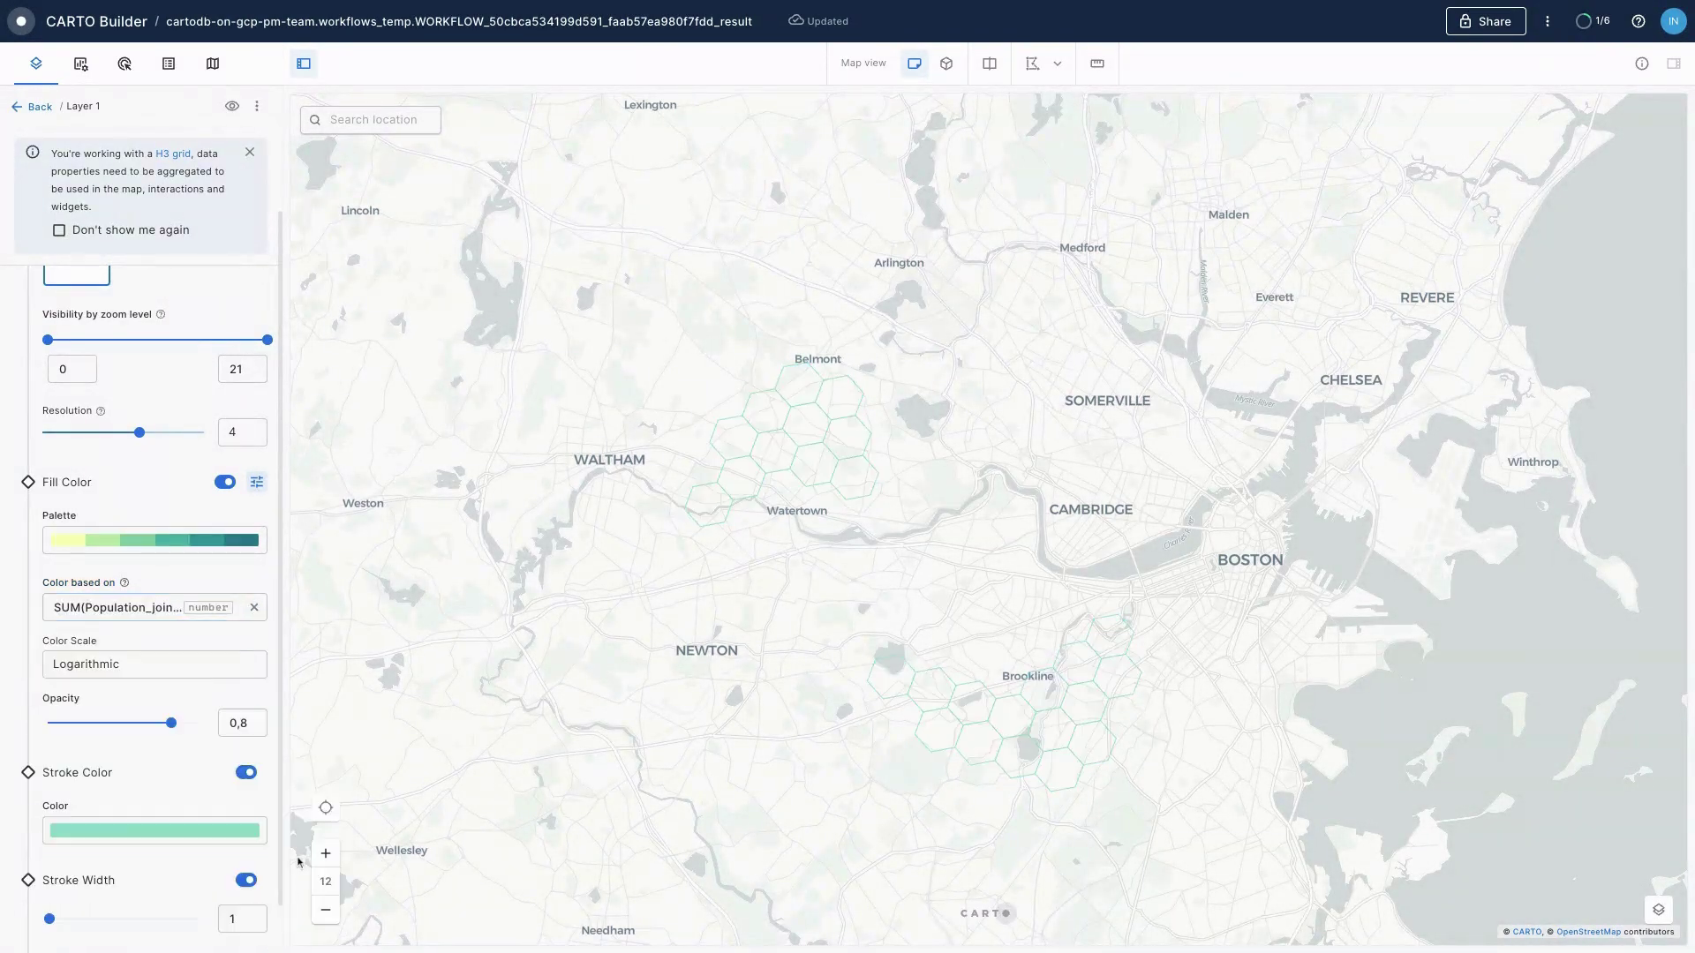
# Change the colour scale classification method to Quantile
pyautogui.click(102, 669)
pyautogui.click(99, 554)
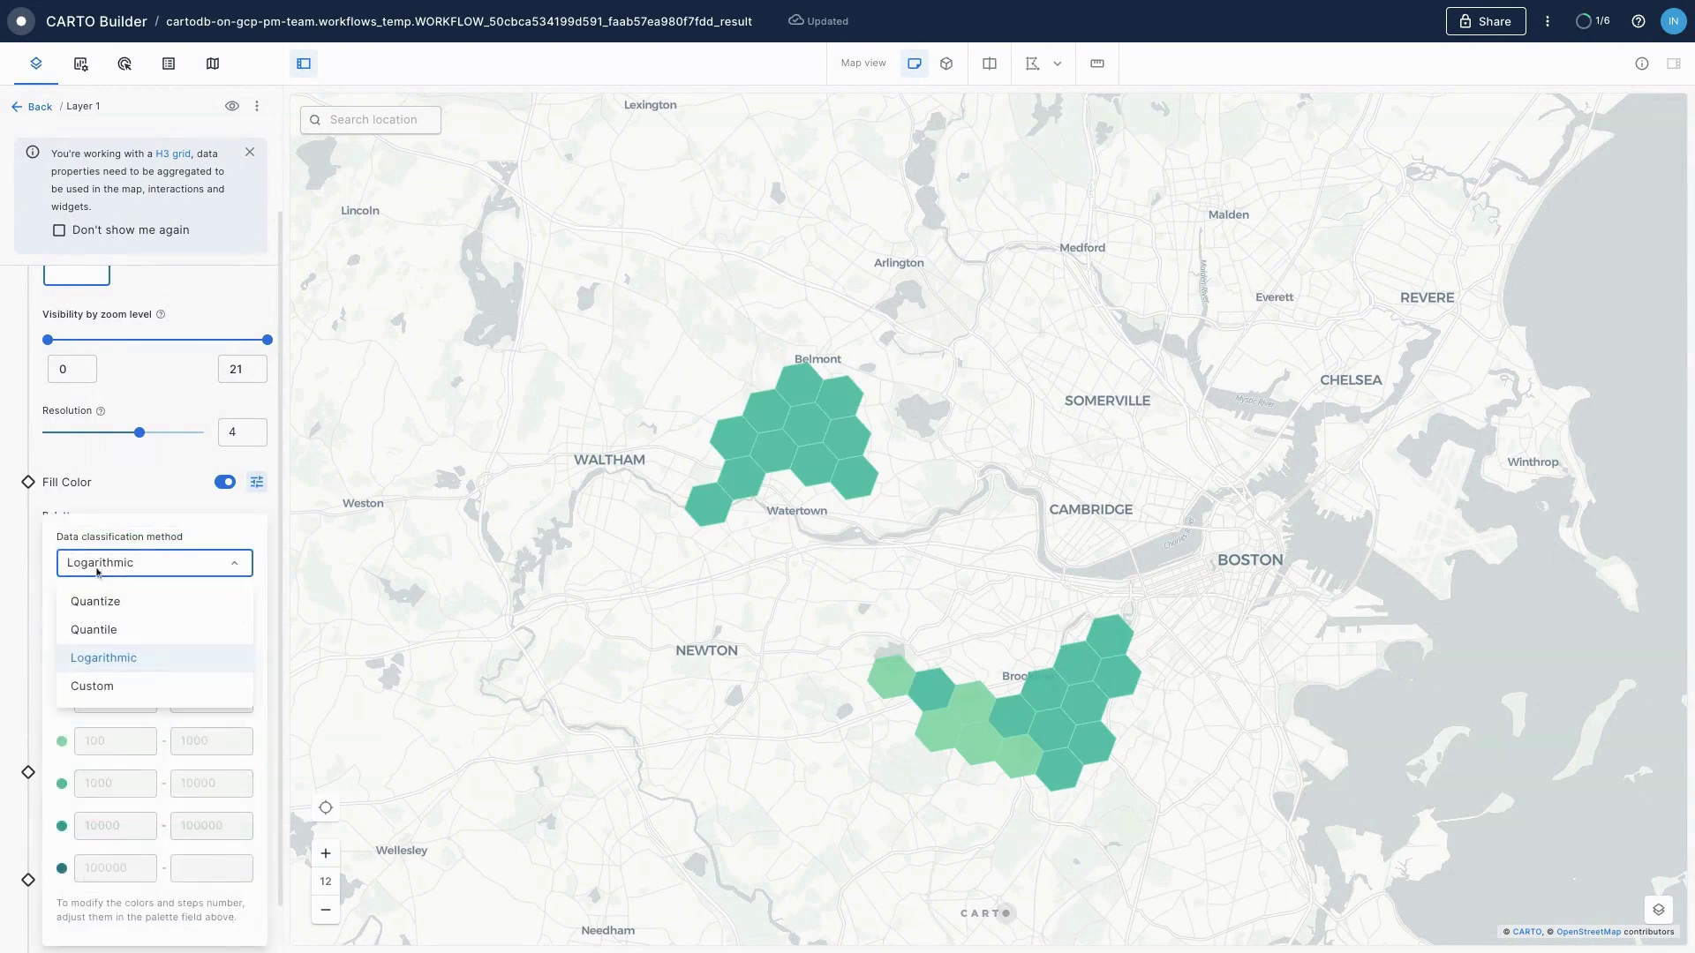
pyautogui.click(119, 630)
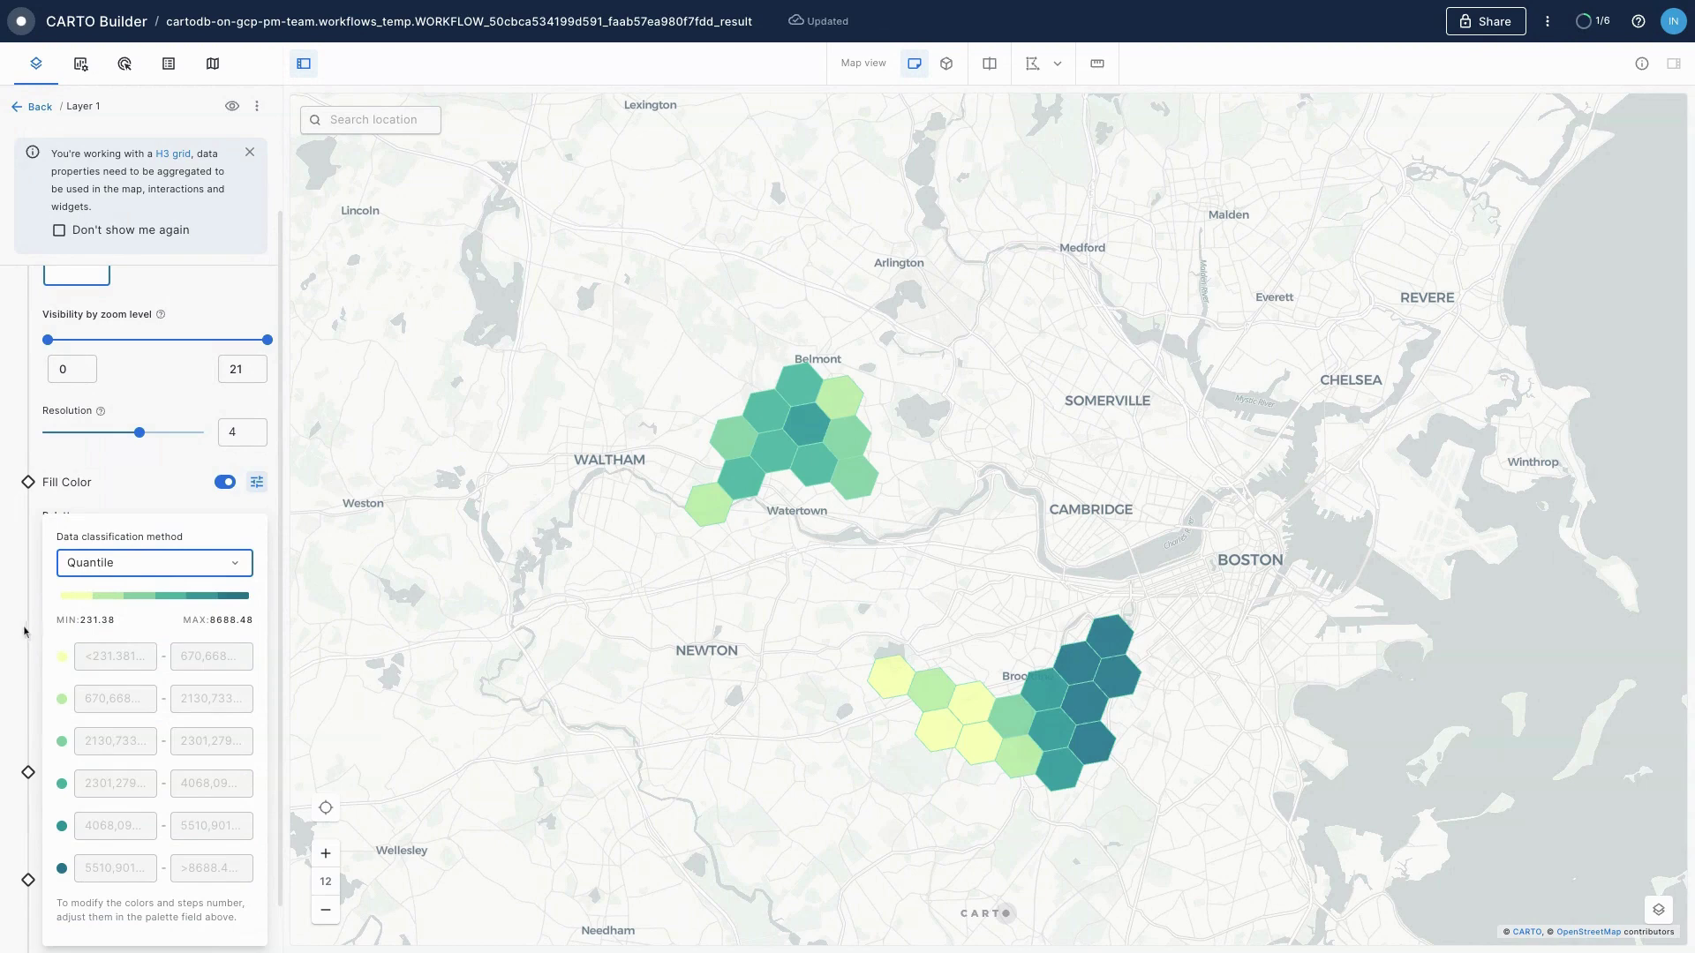
pyautogui.click(13, 630)
# Apply the stroke colour and recentre the map on the hexagon clusters
pyautogui.moveTo(871, 760); pyautogui.dragTo(764, 754)
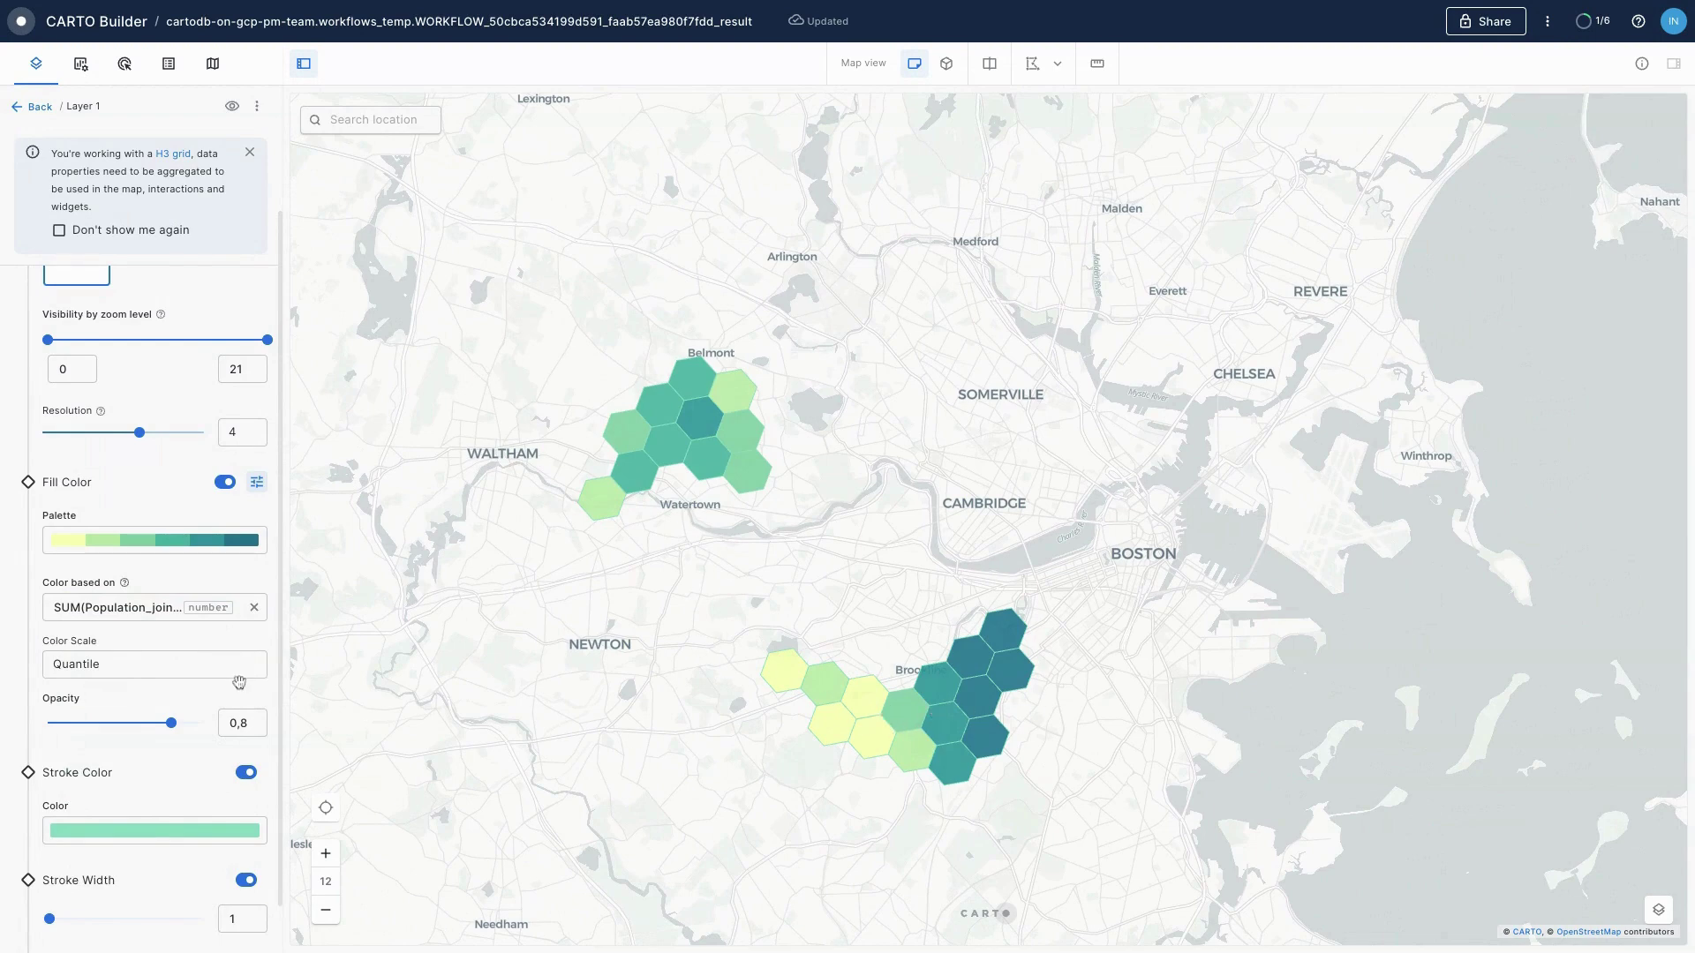
pyautogui.click(225, 831)
pyautogui.scroll(-1, 220, 834)
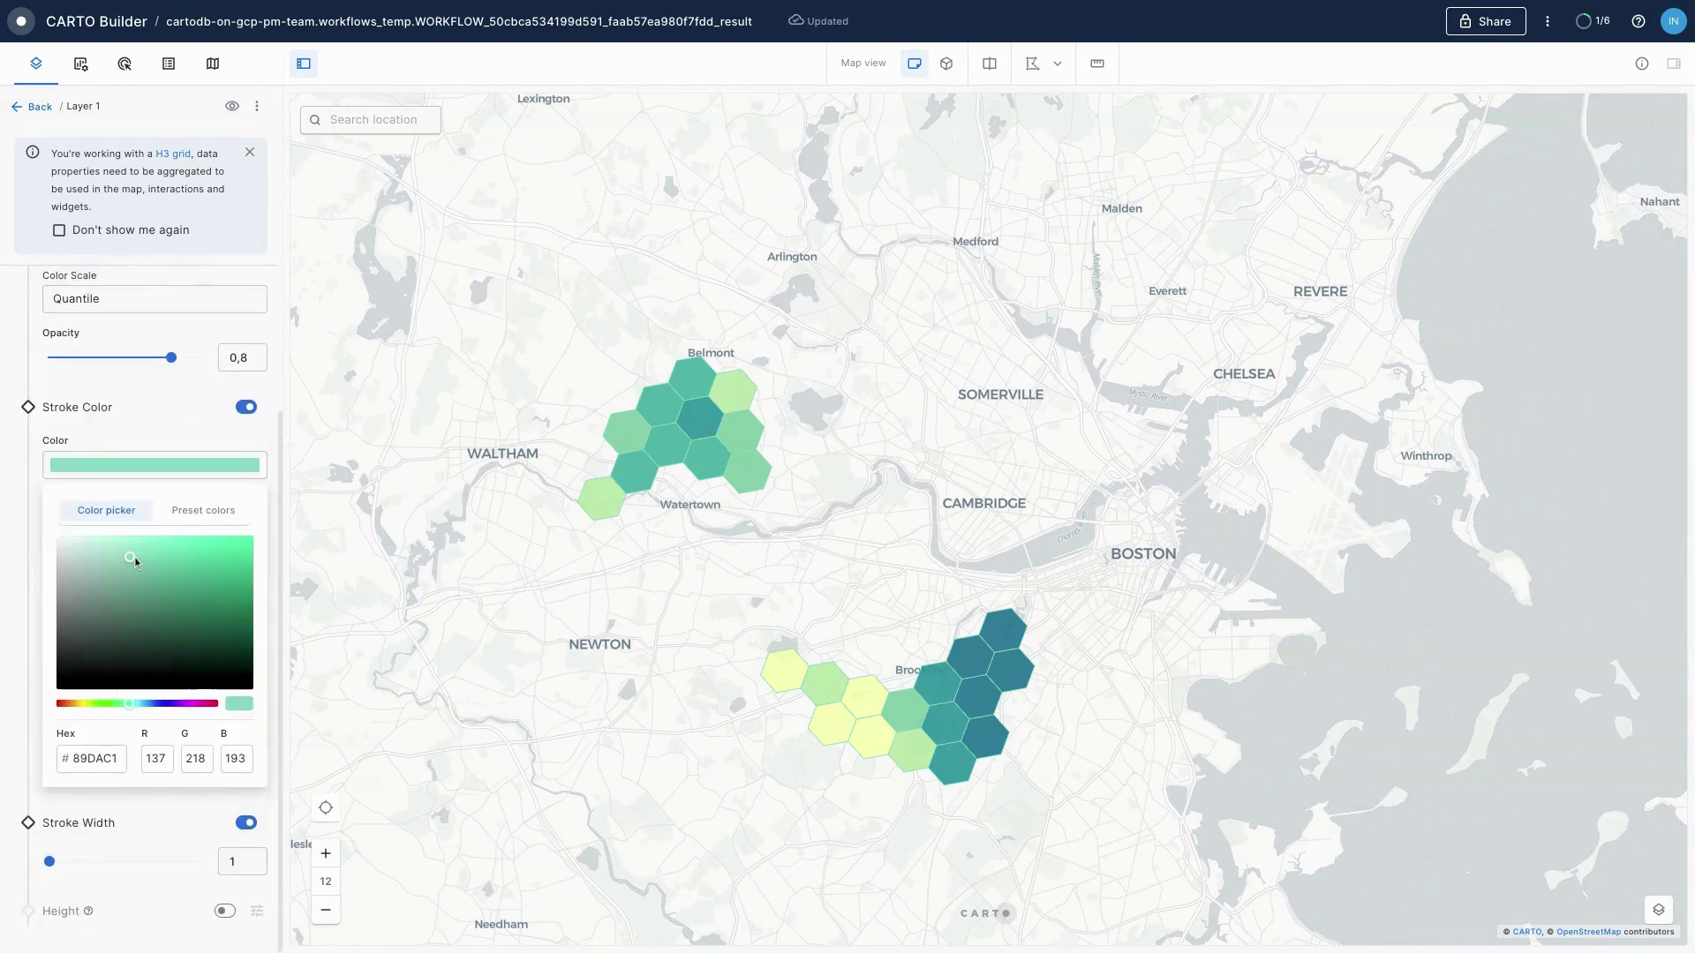
pyautogui.click(2, 515)
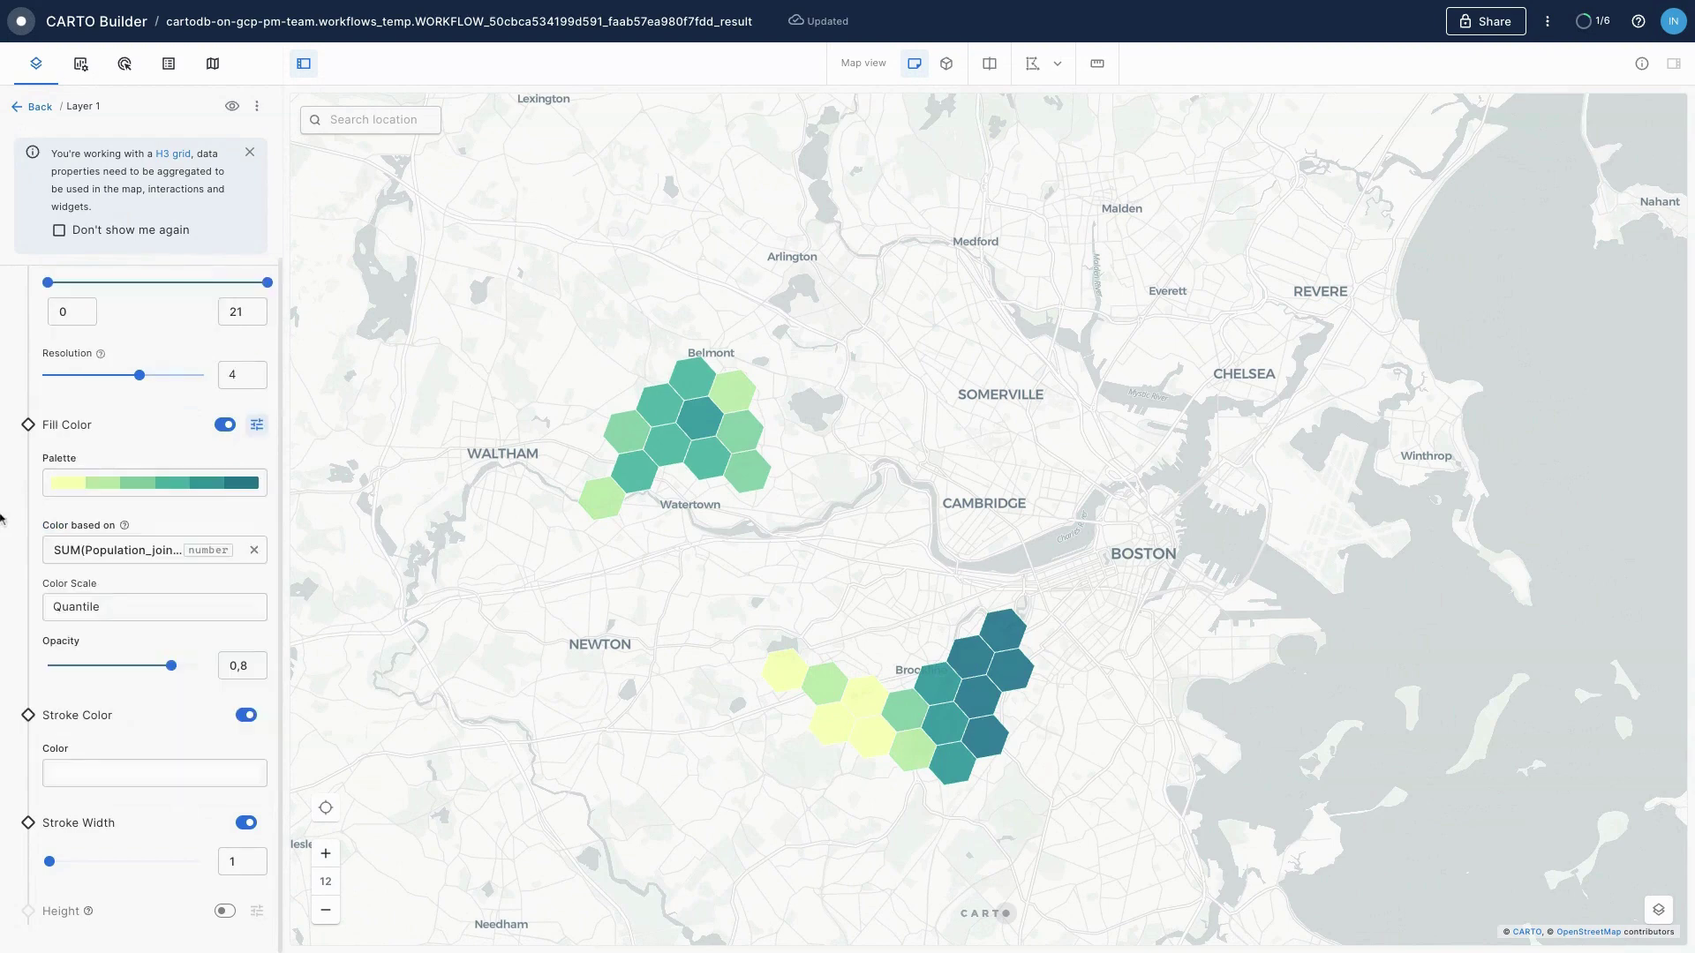
pyautogui.moveTo(606, 689); pyautogui.dragTo(651, 749)
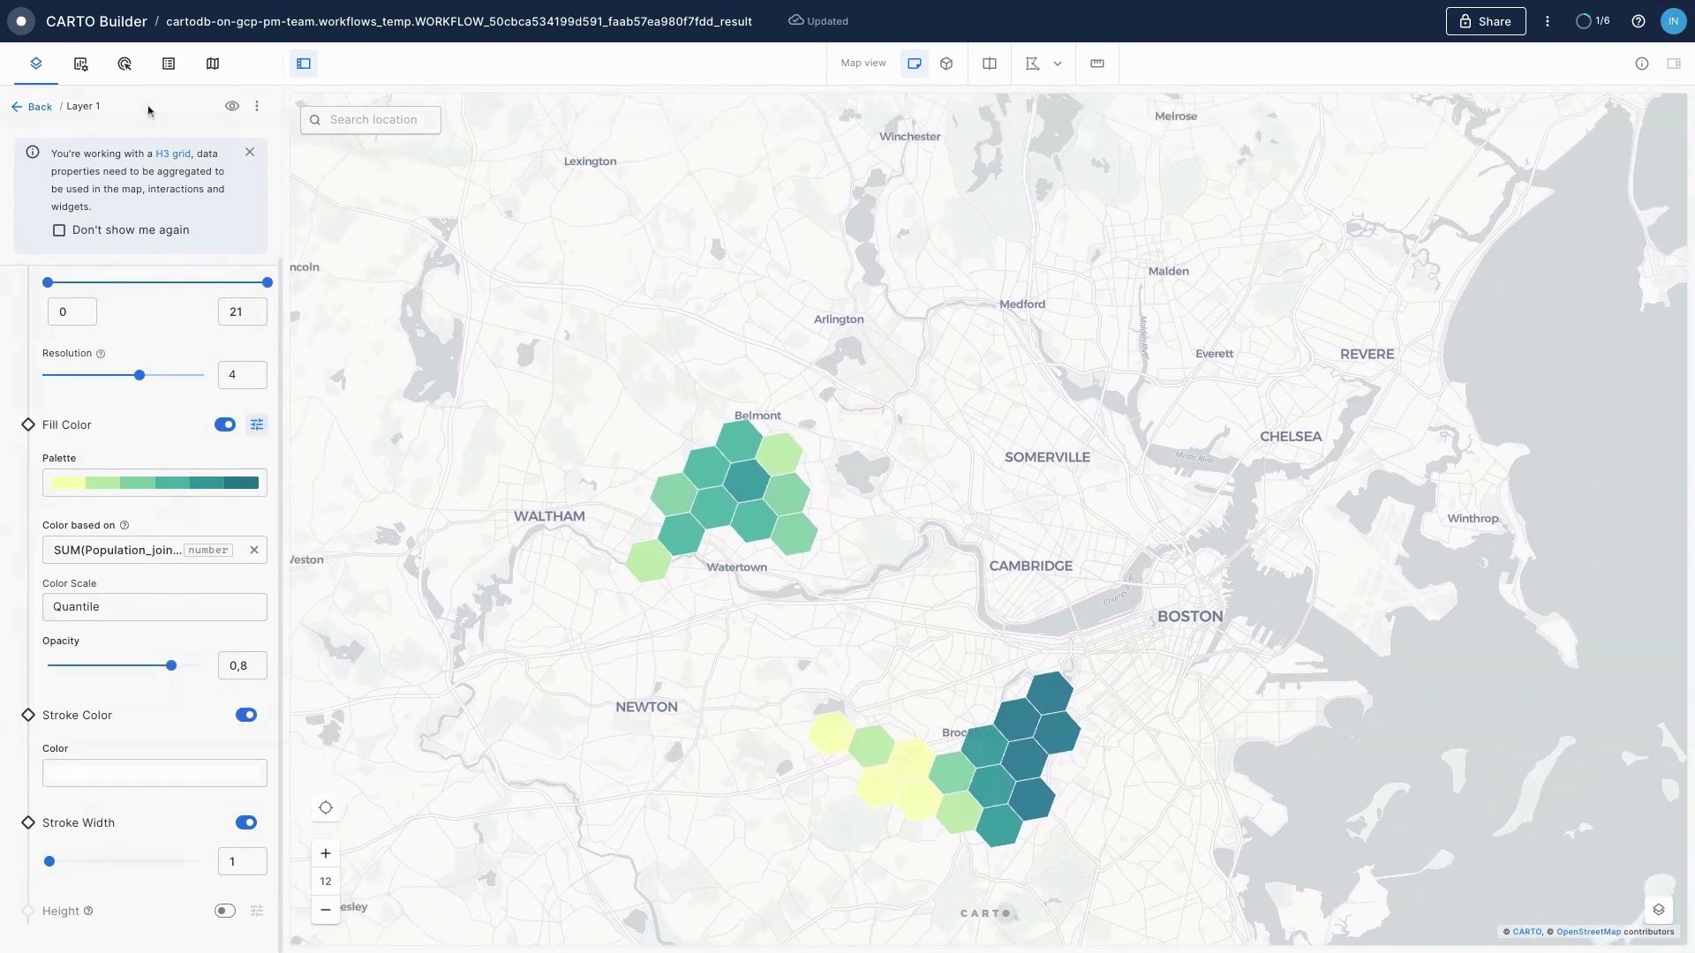
pyautogui.click(125, 67)
# Enable hover interactions for Layer 1 using the light pop-up with highlighted first value
pyautogui.click(124, 182)
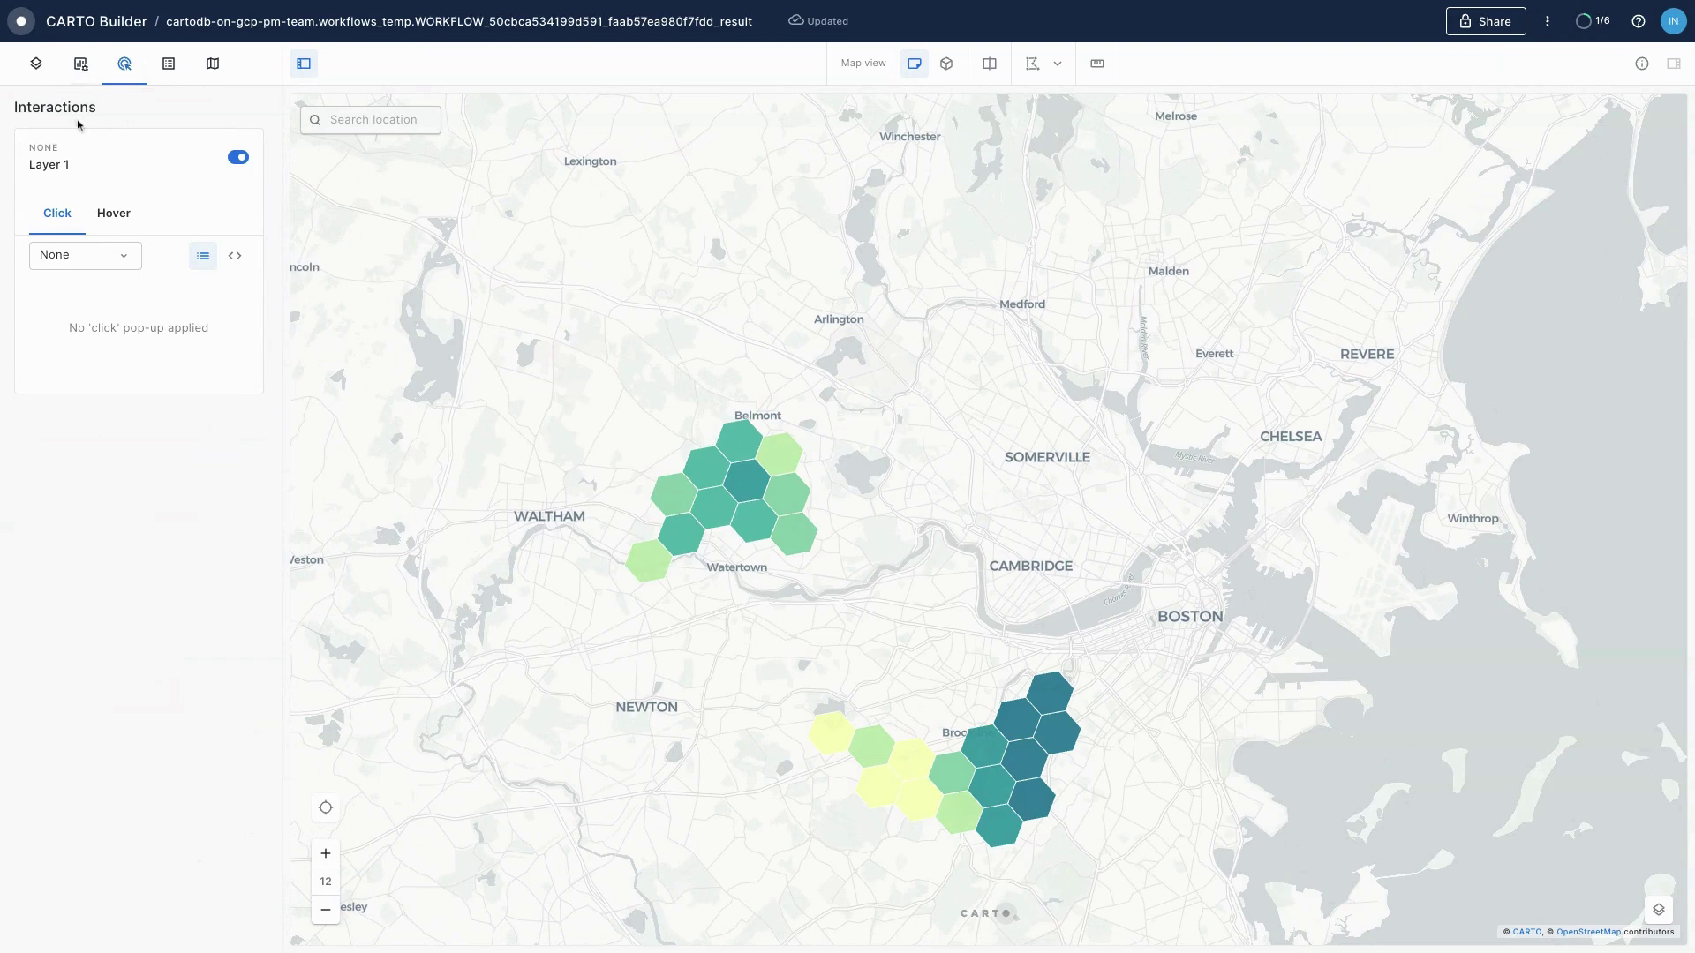
pyautogui.click(120, 214)
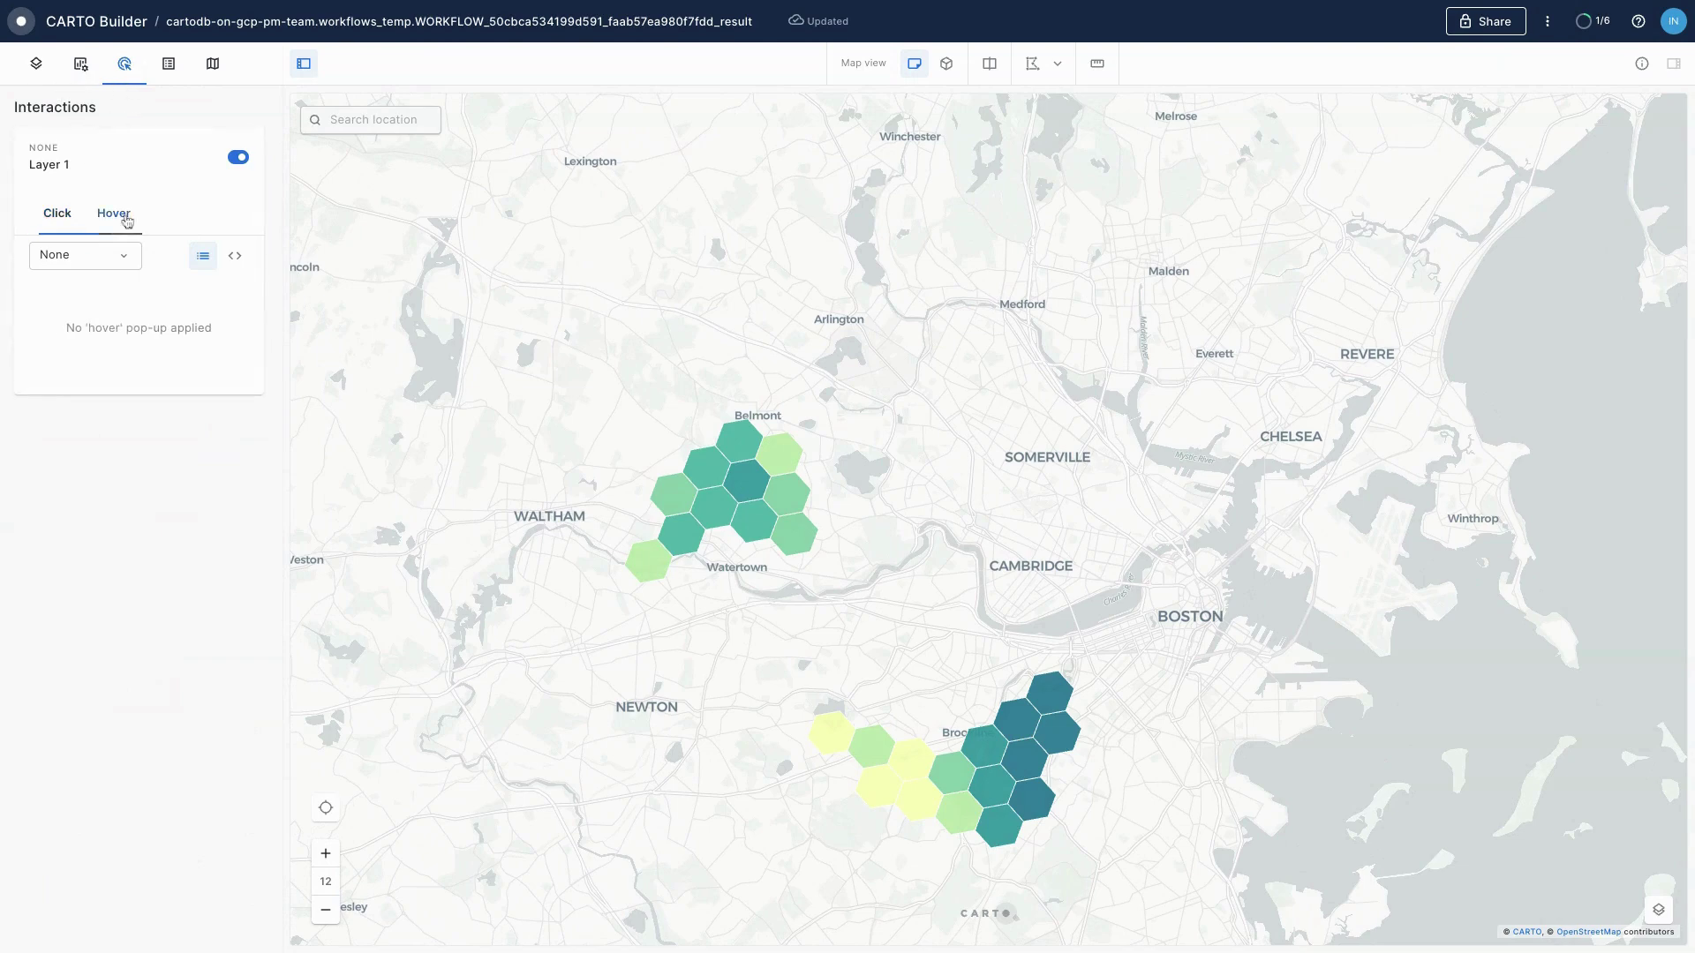
pyautogui.click(86, 257)
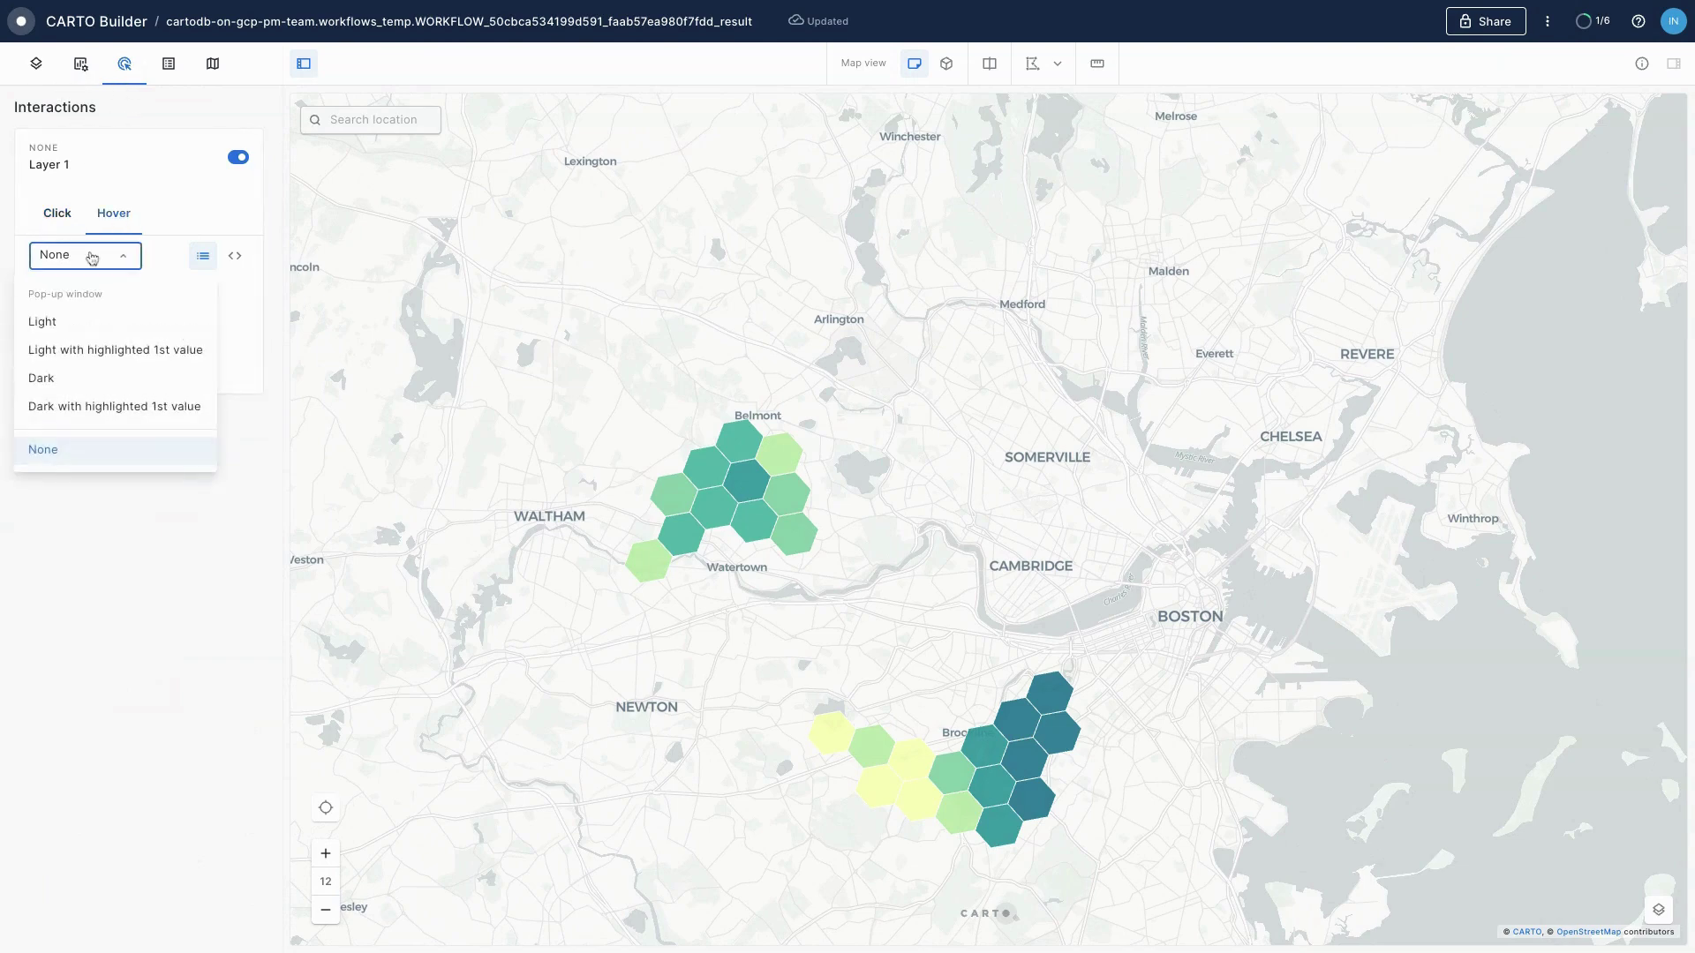
pyautogui.click(117, 352)
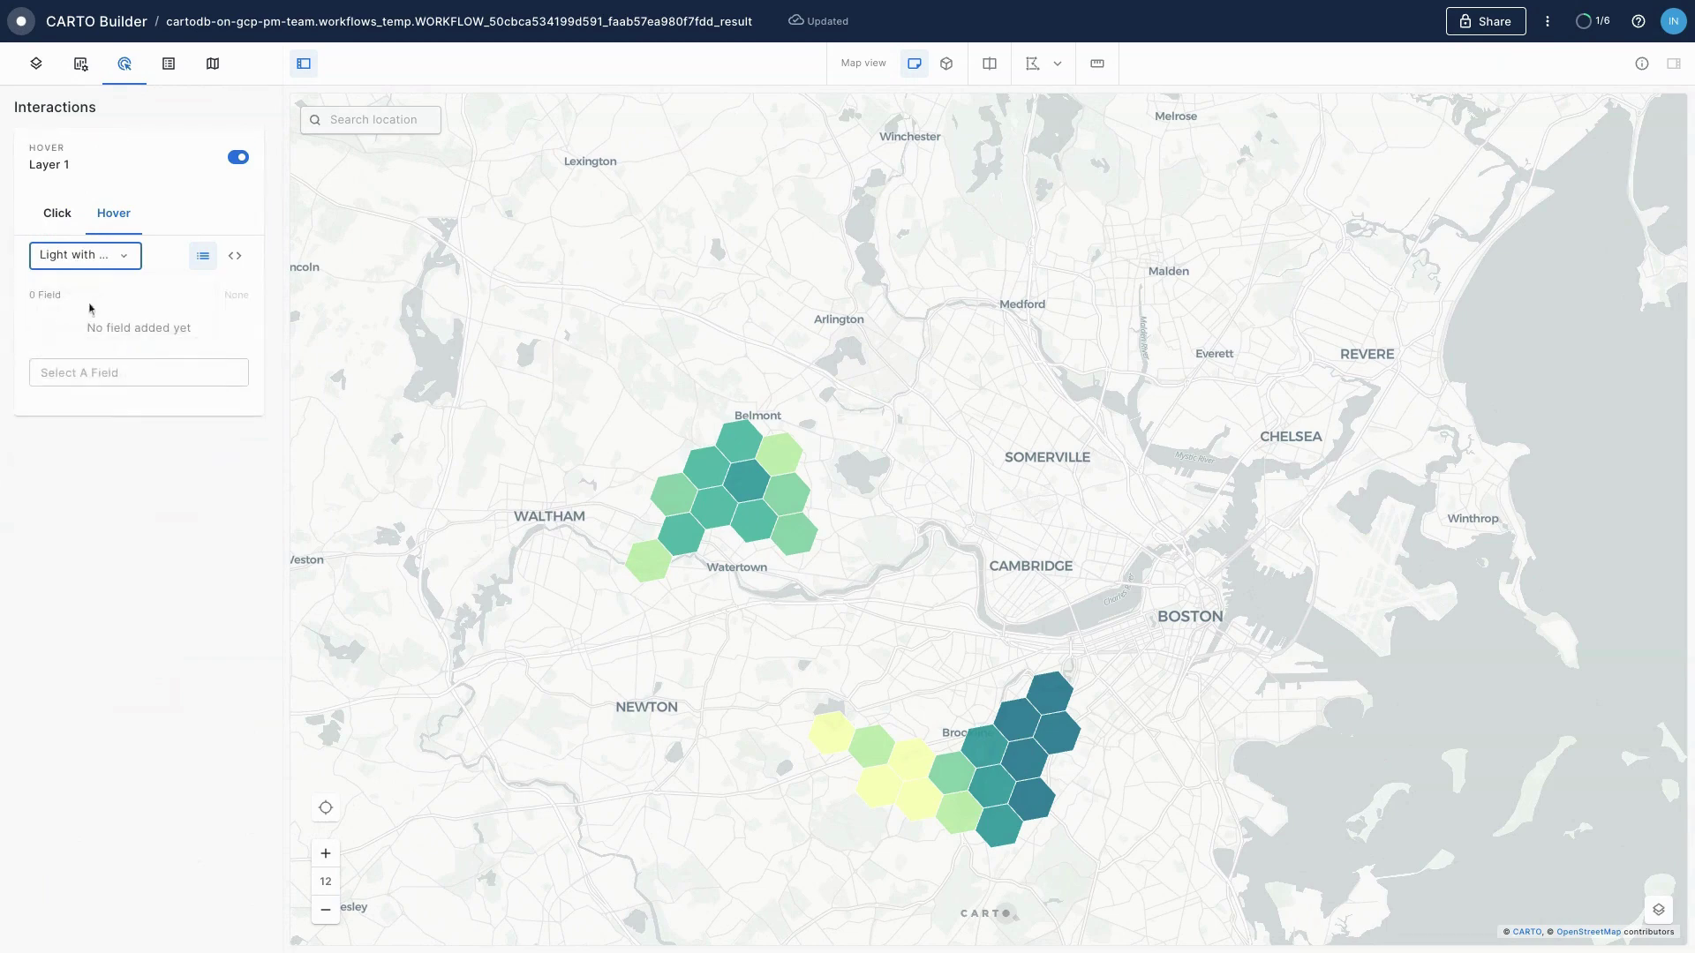
# Add the Ml_generate_text_content field to the hover pop-up
pyautogui.click(111, 378)
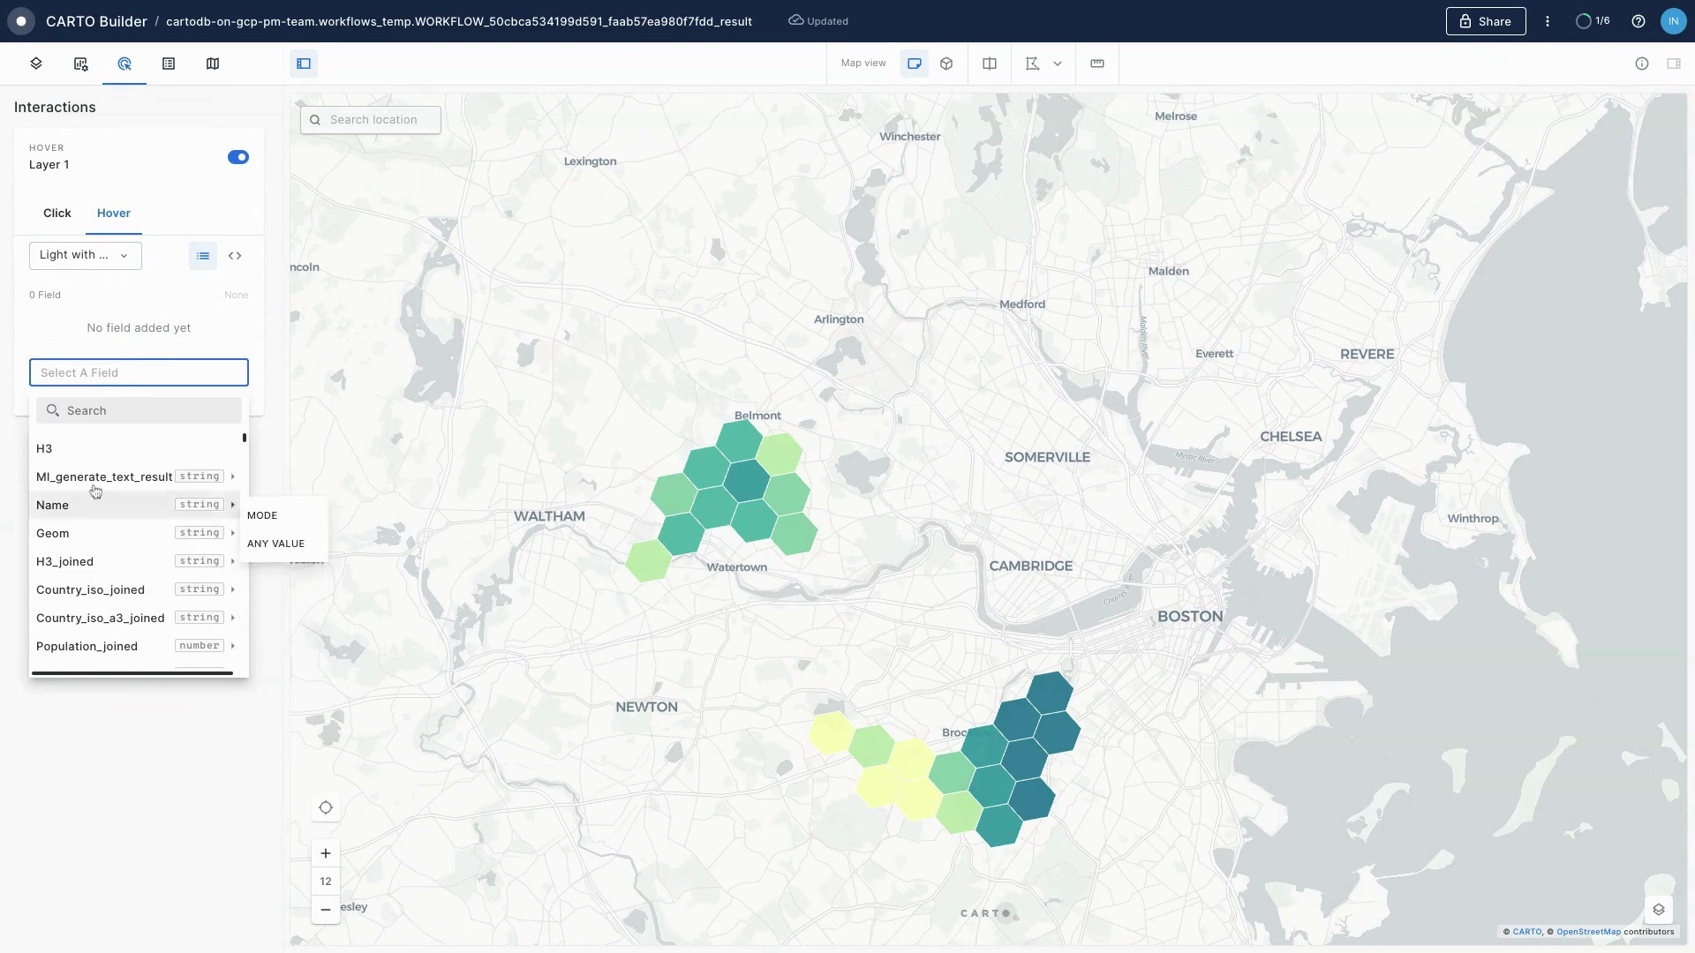
pyautogui.click(98, 410)
pyautogui.write('conten')
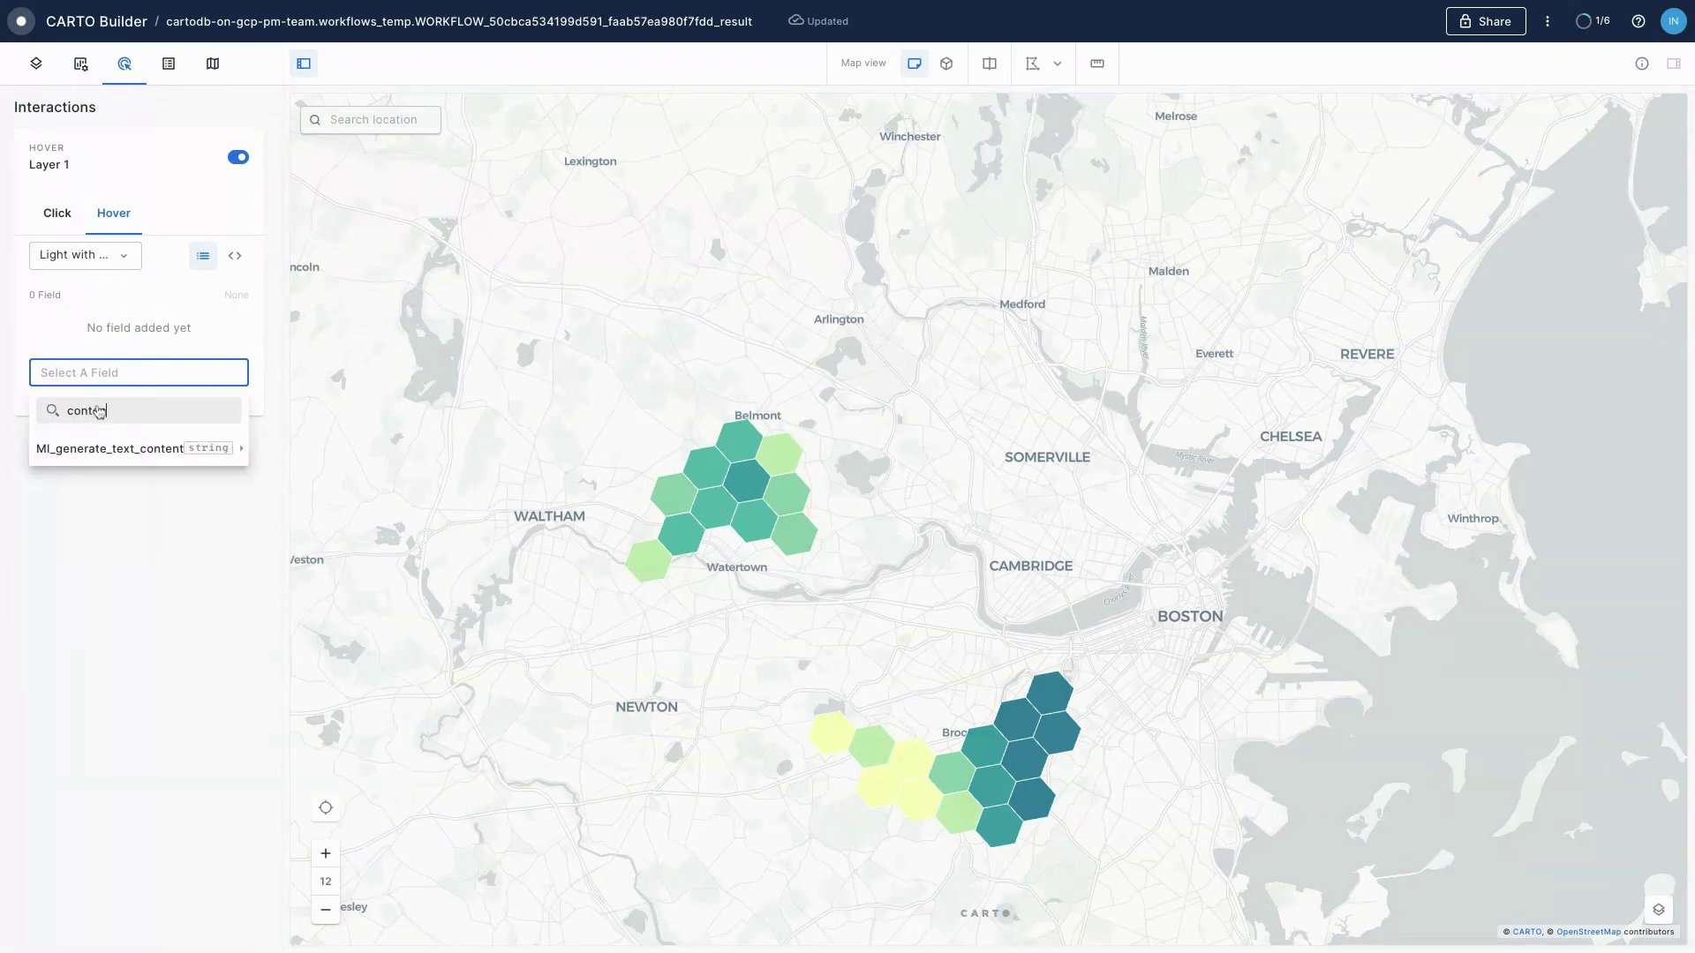
pyautogui.moveTo(104, 451)
pyautogui.click(275, 481)
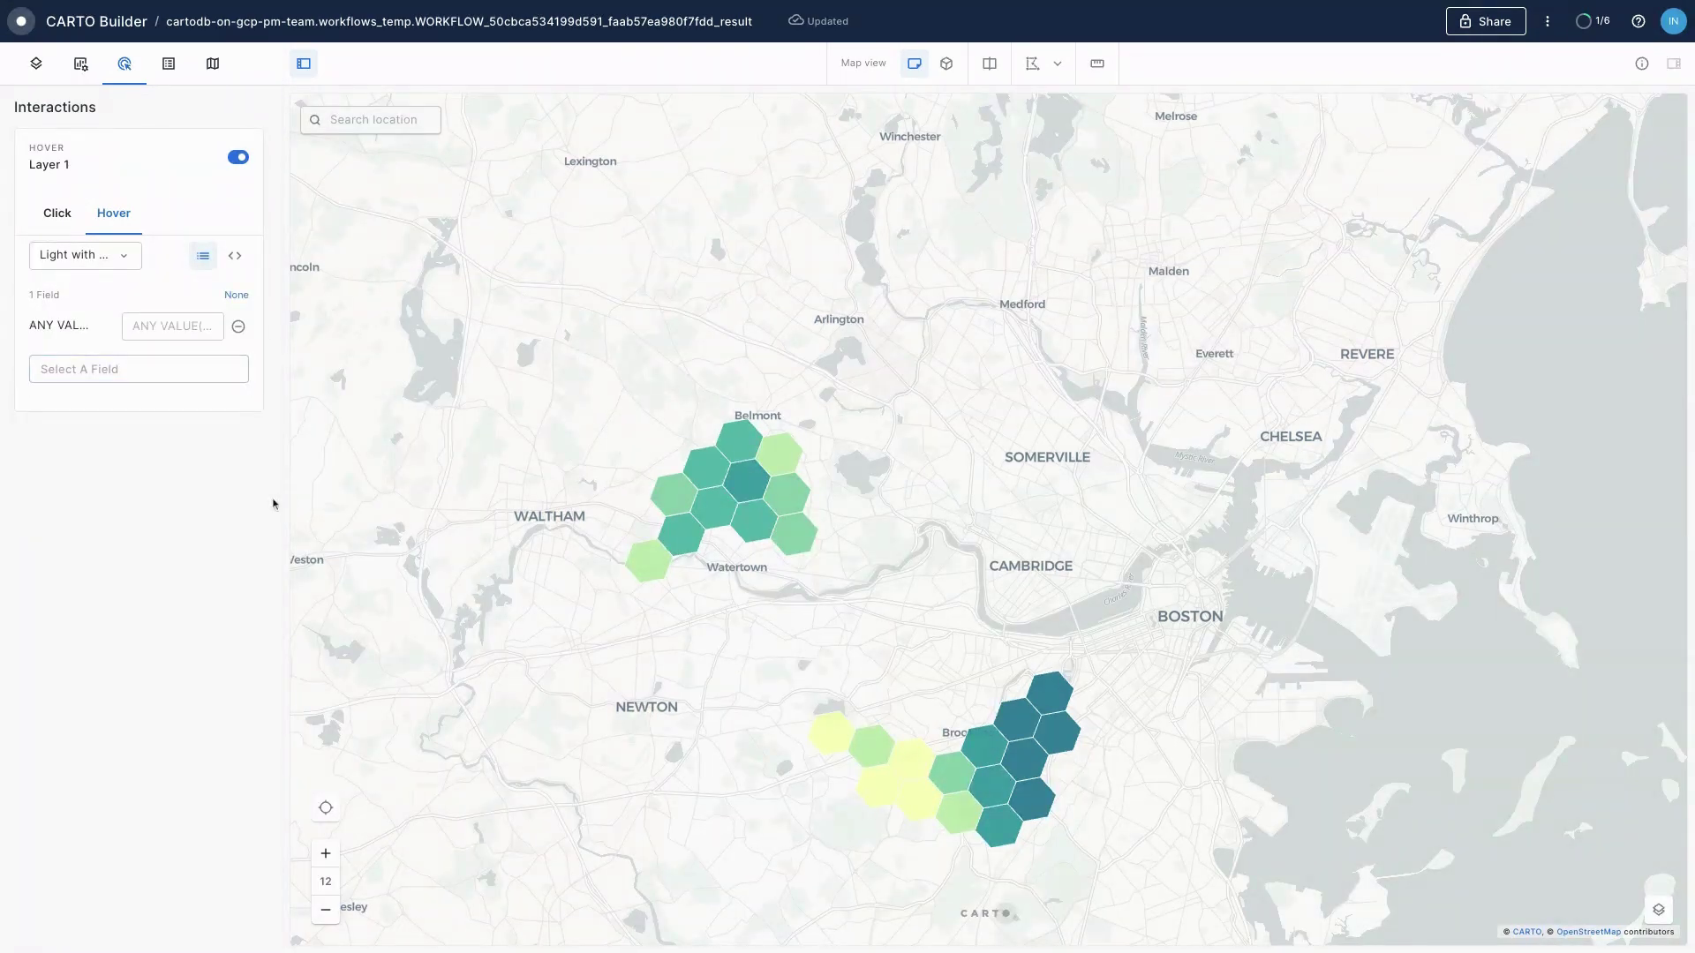
# Add summed Population_joined and Retail_joined fields to the hover pop-up
pyautogui.moveTo(706, 505)
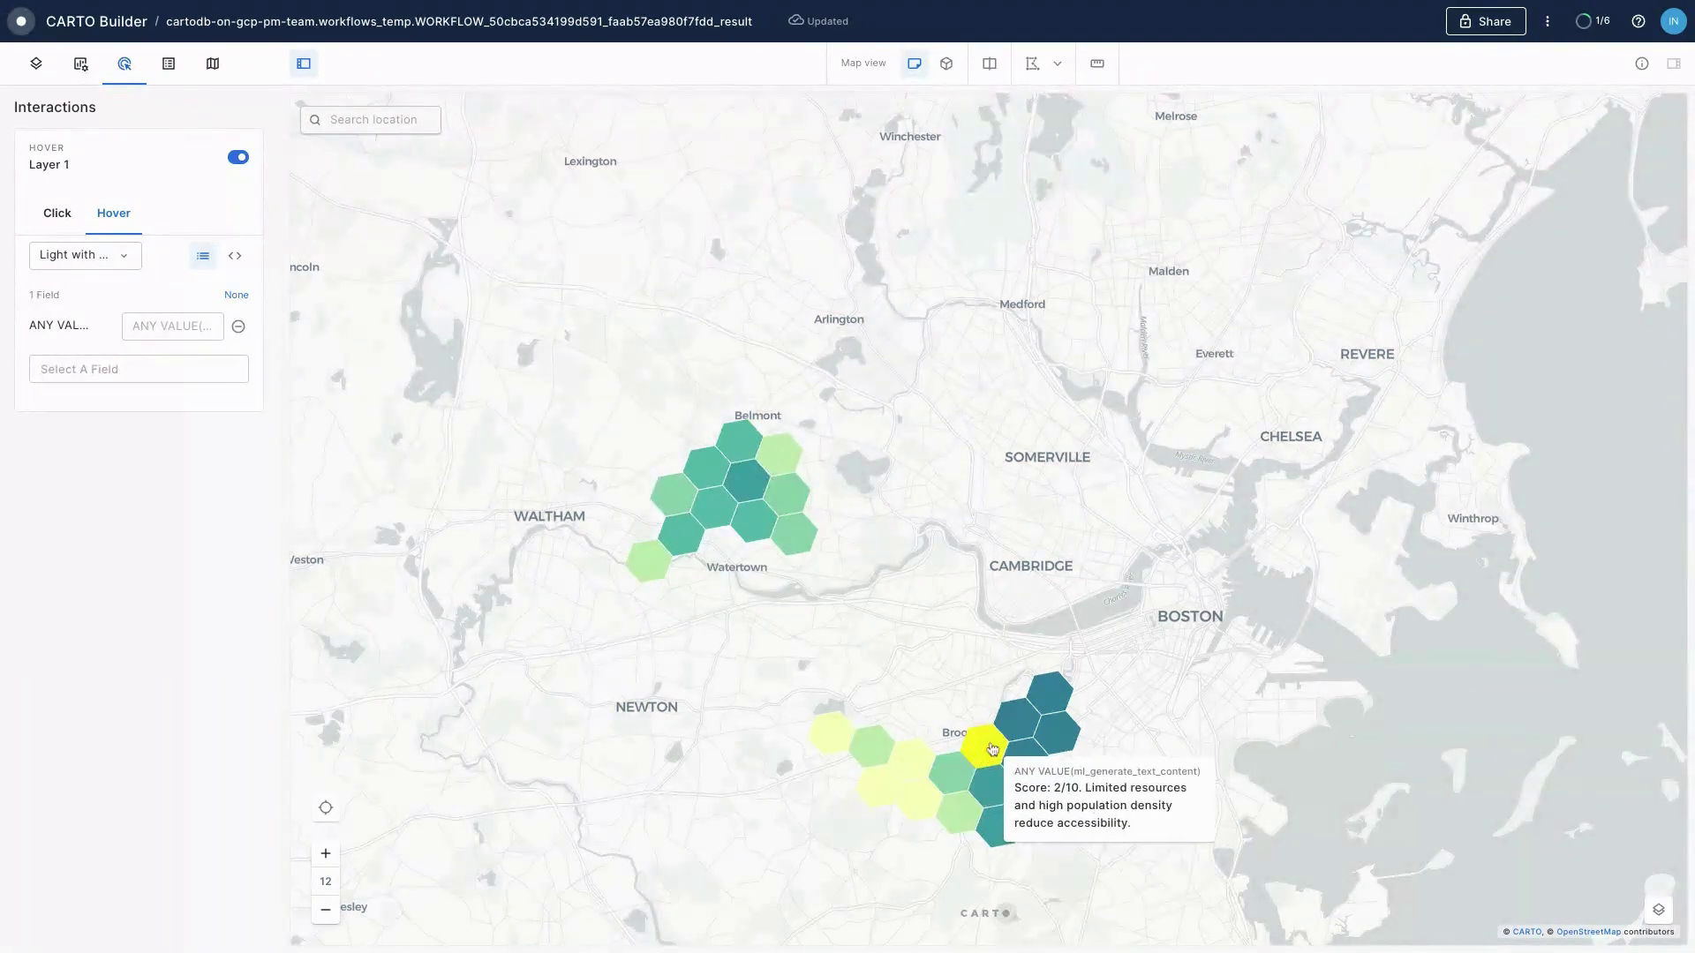
pyautogui.moveTo(1026, 715)
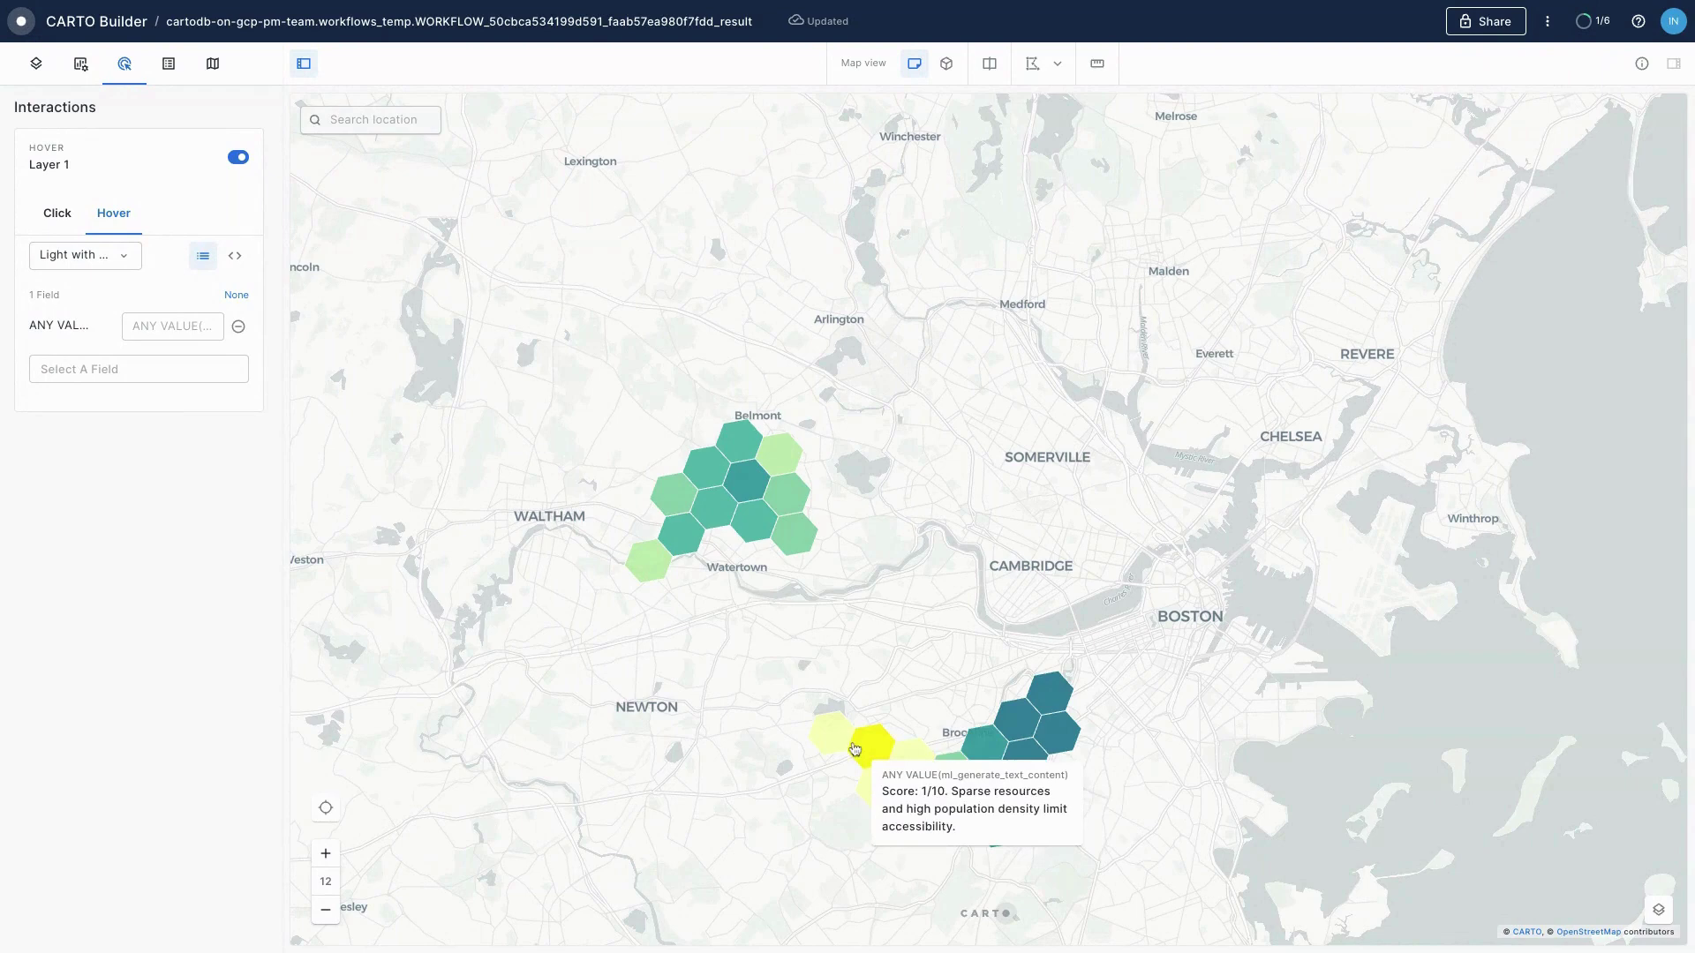
pyautogui.moveTo(913, 766)
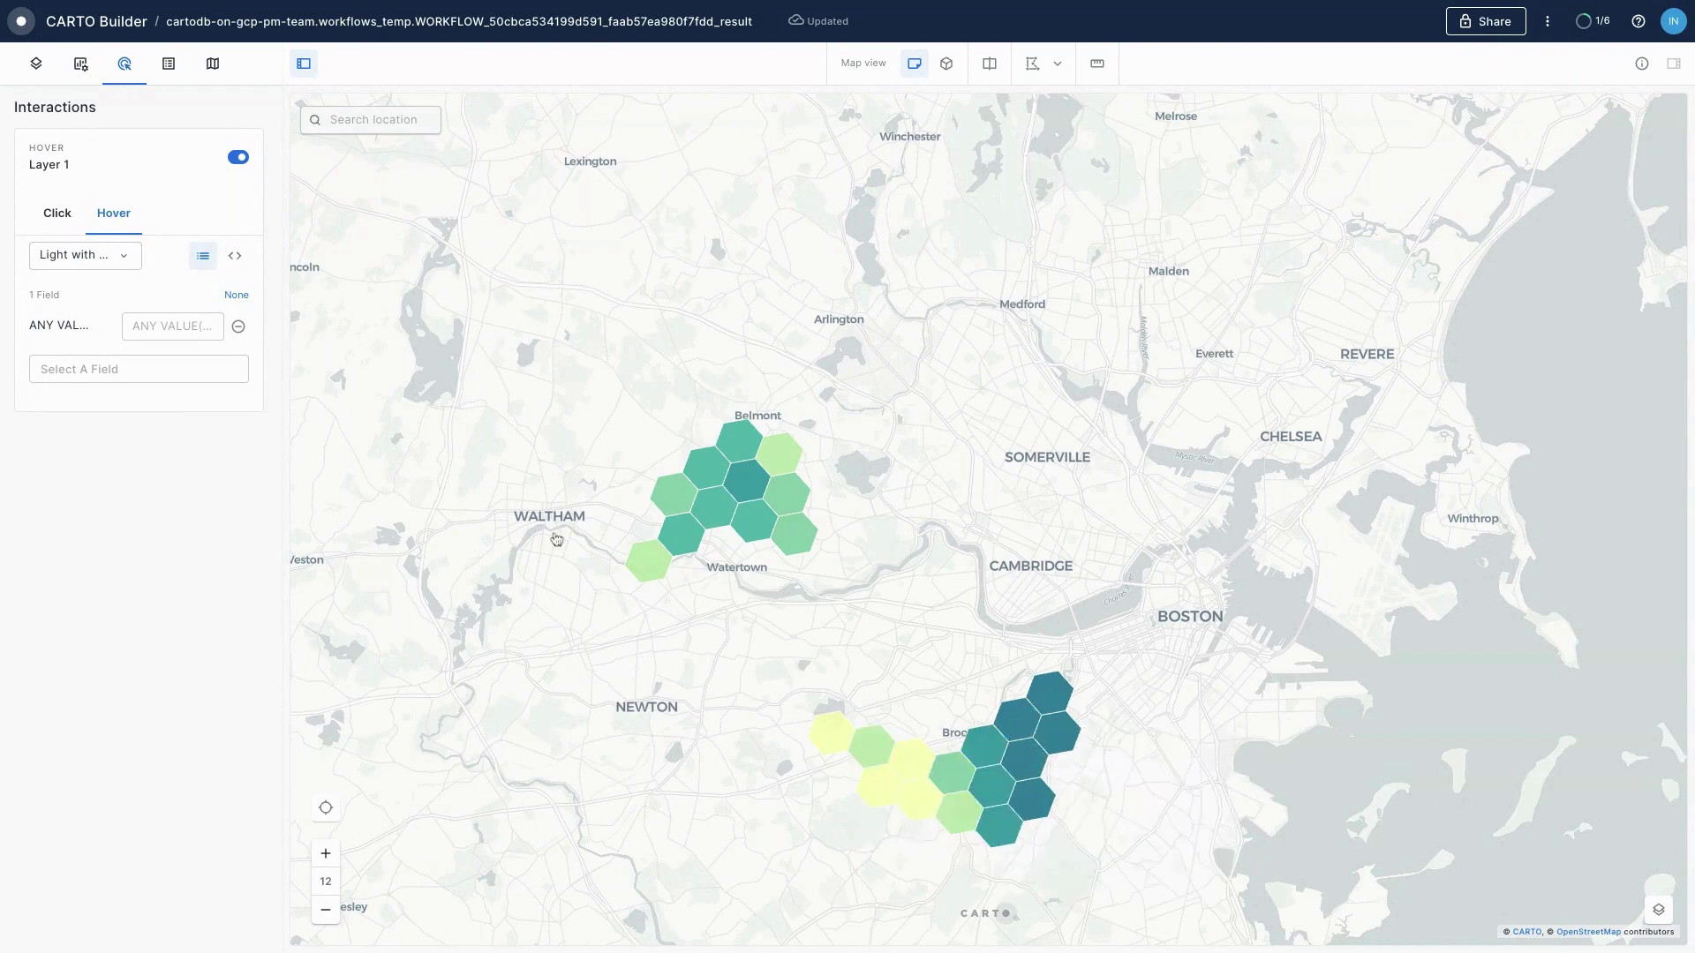
pyautogui.click(94, 378)
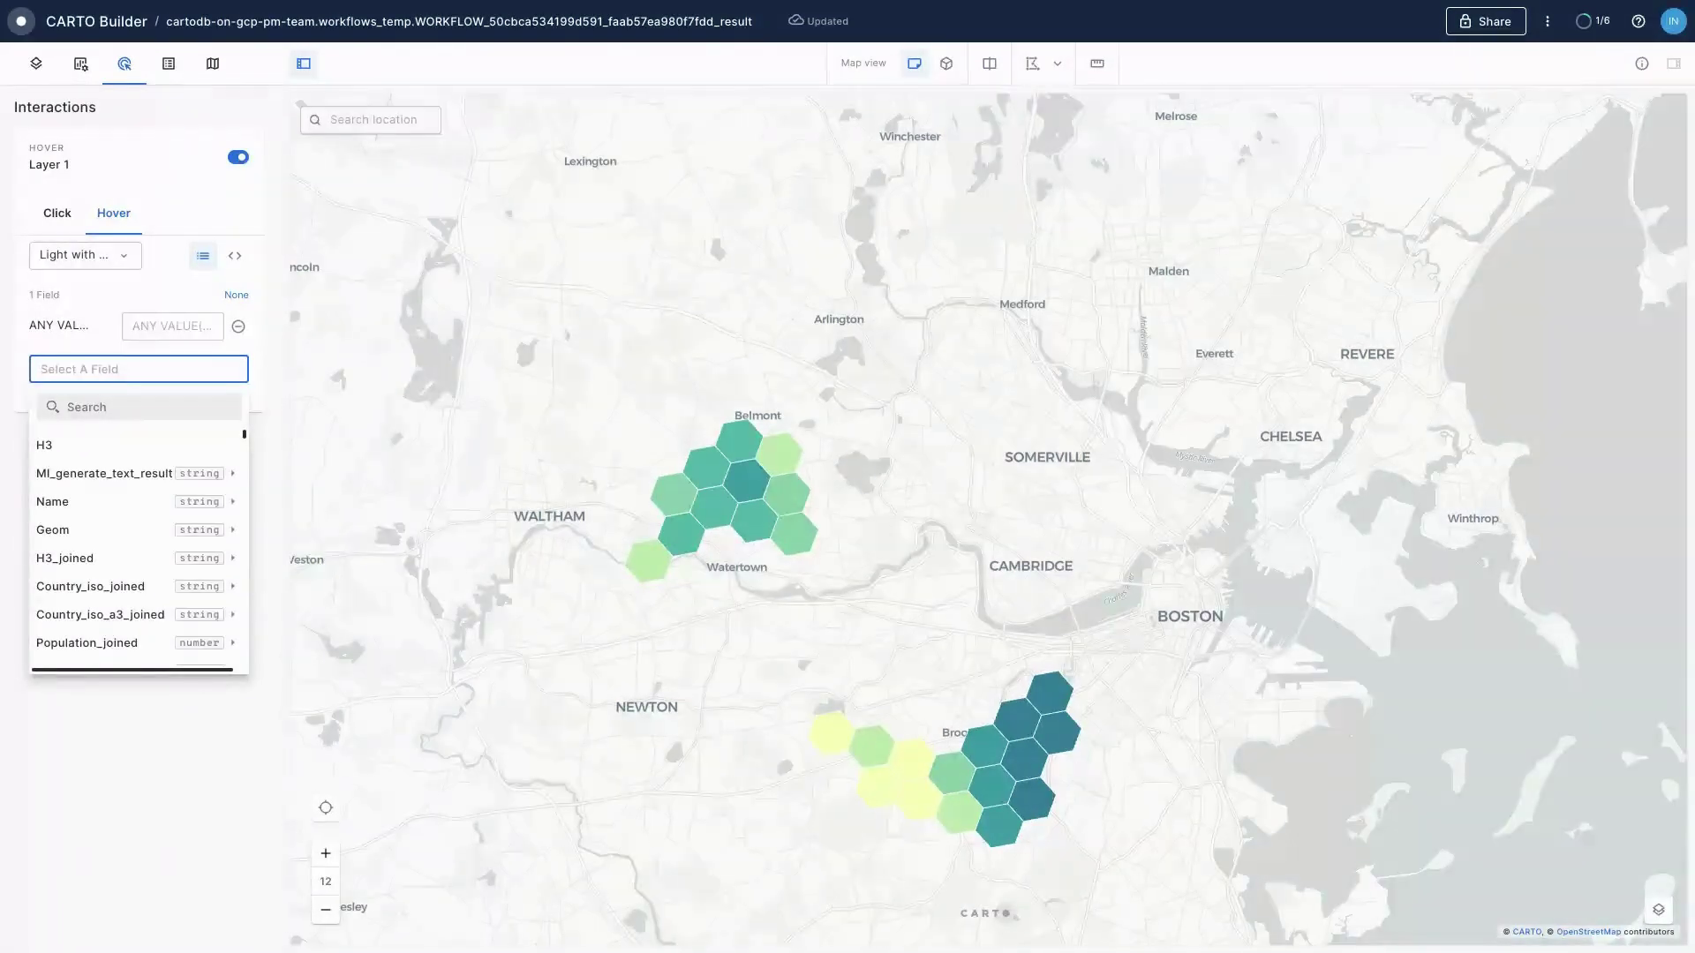
pyautogui.moveTo(108, 648)
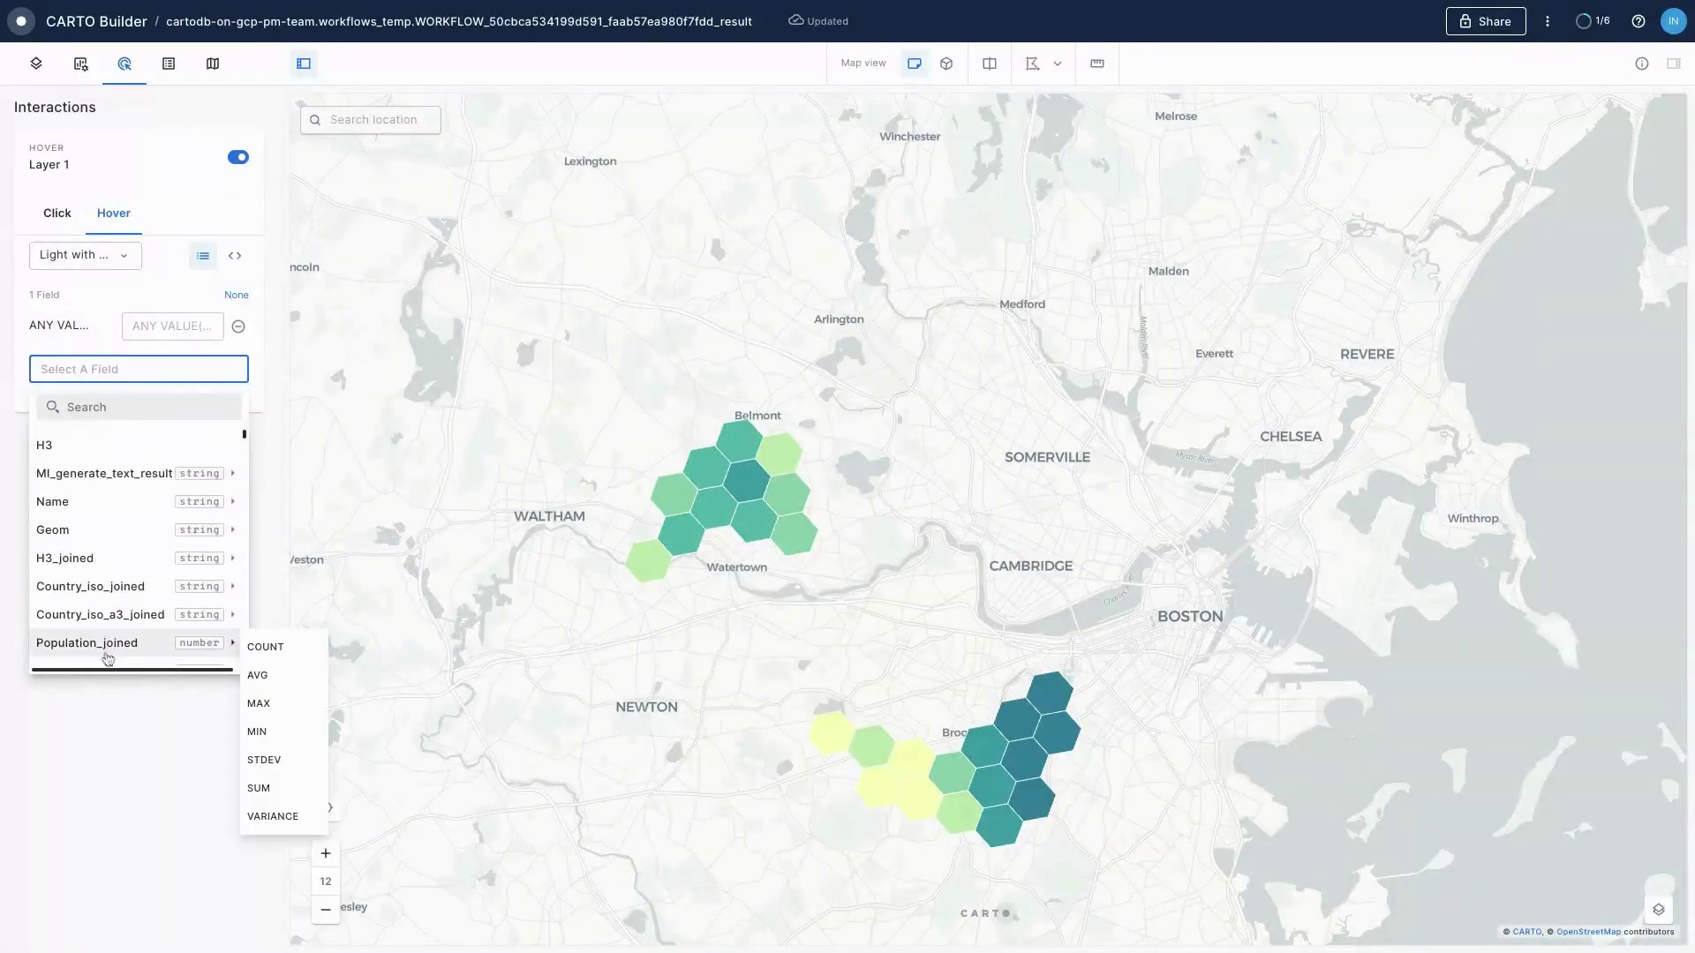
pyautogui.click(264, 787)
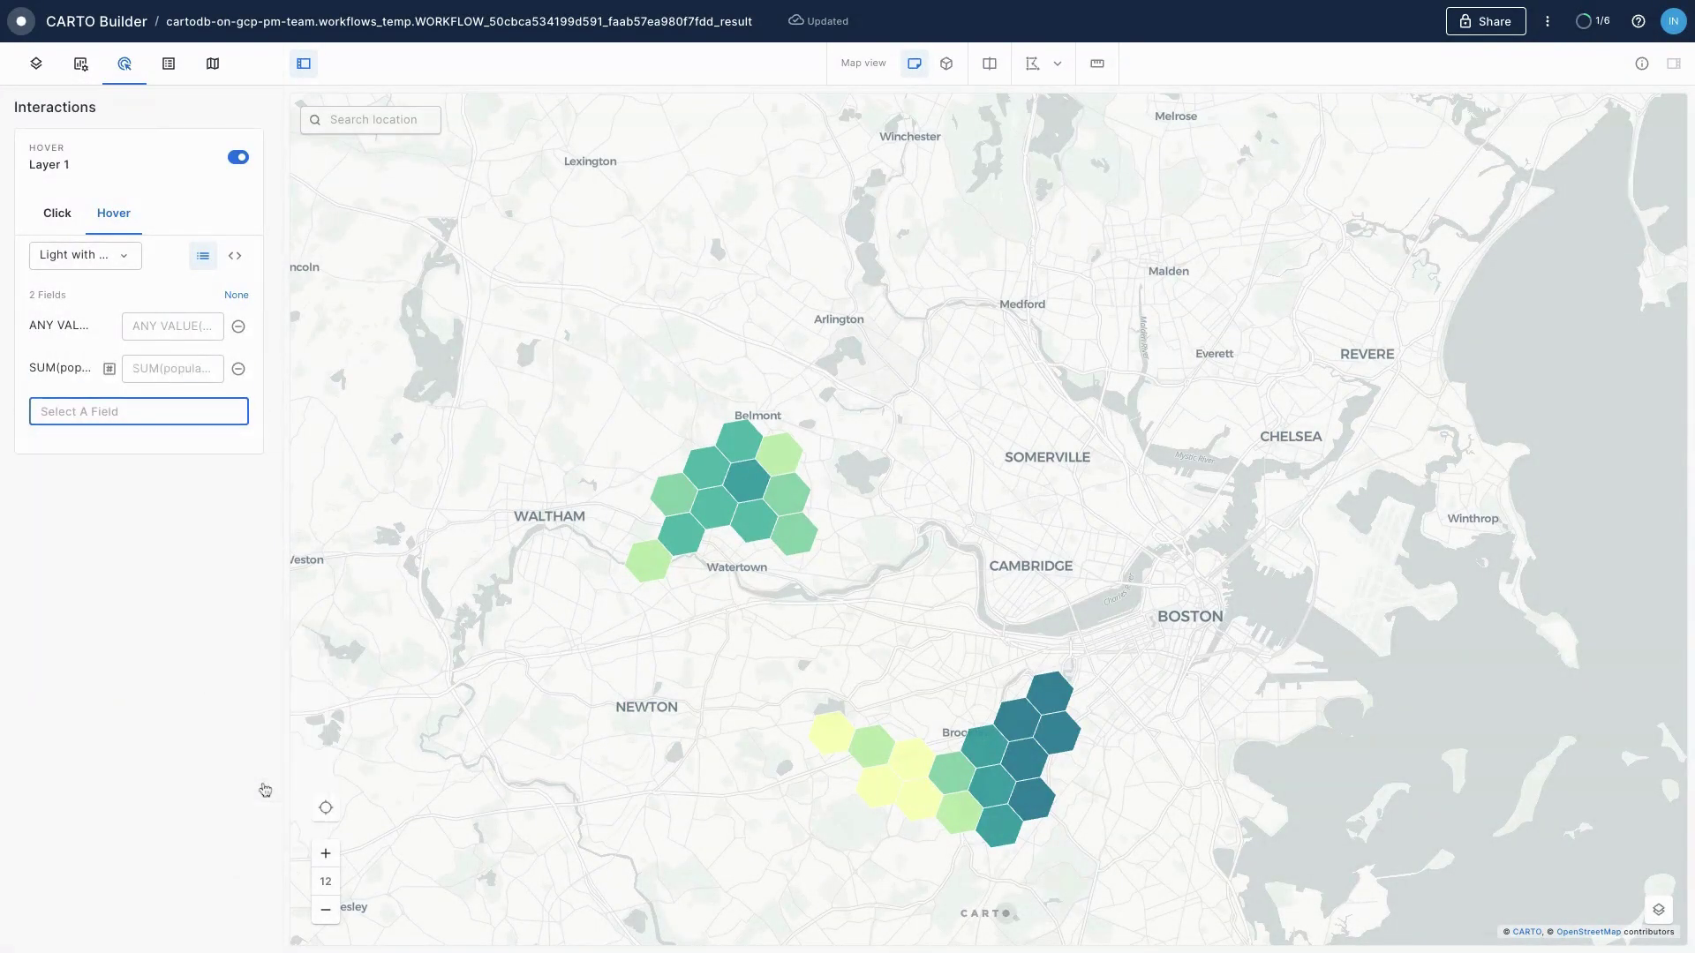
pyautogui.click(75, 416)
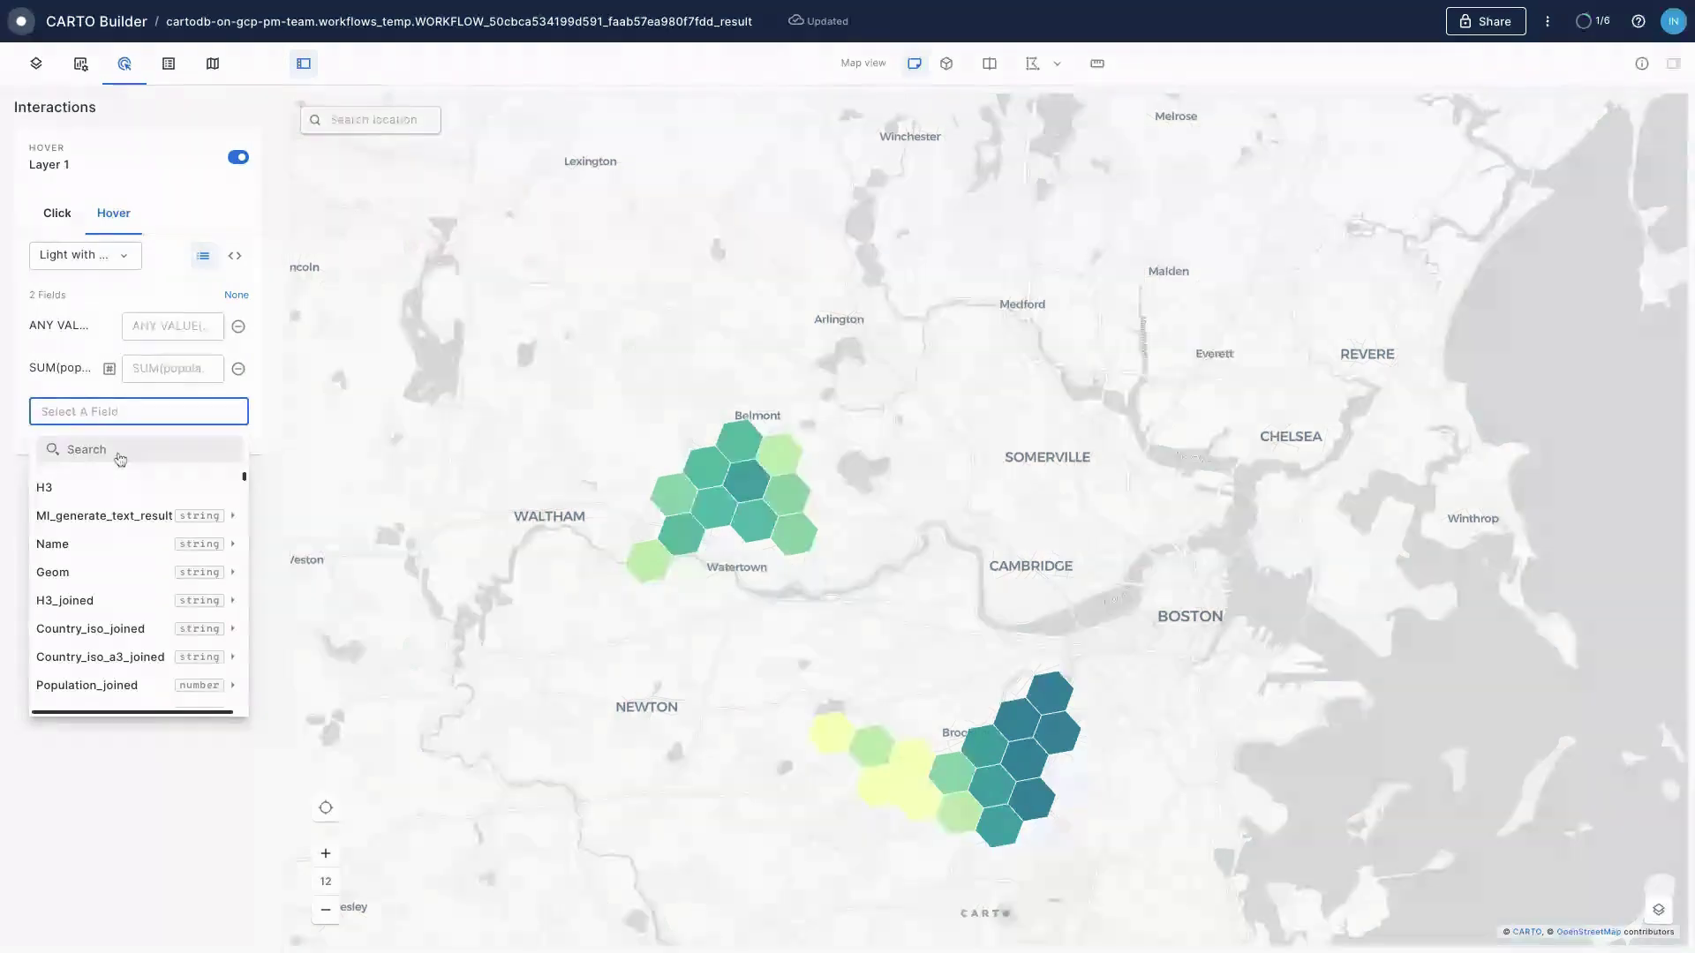
pyautogui.write('re')
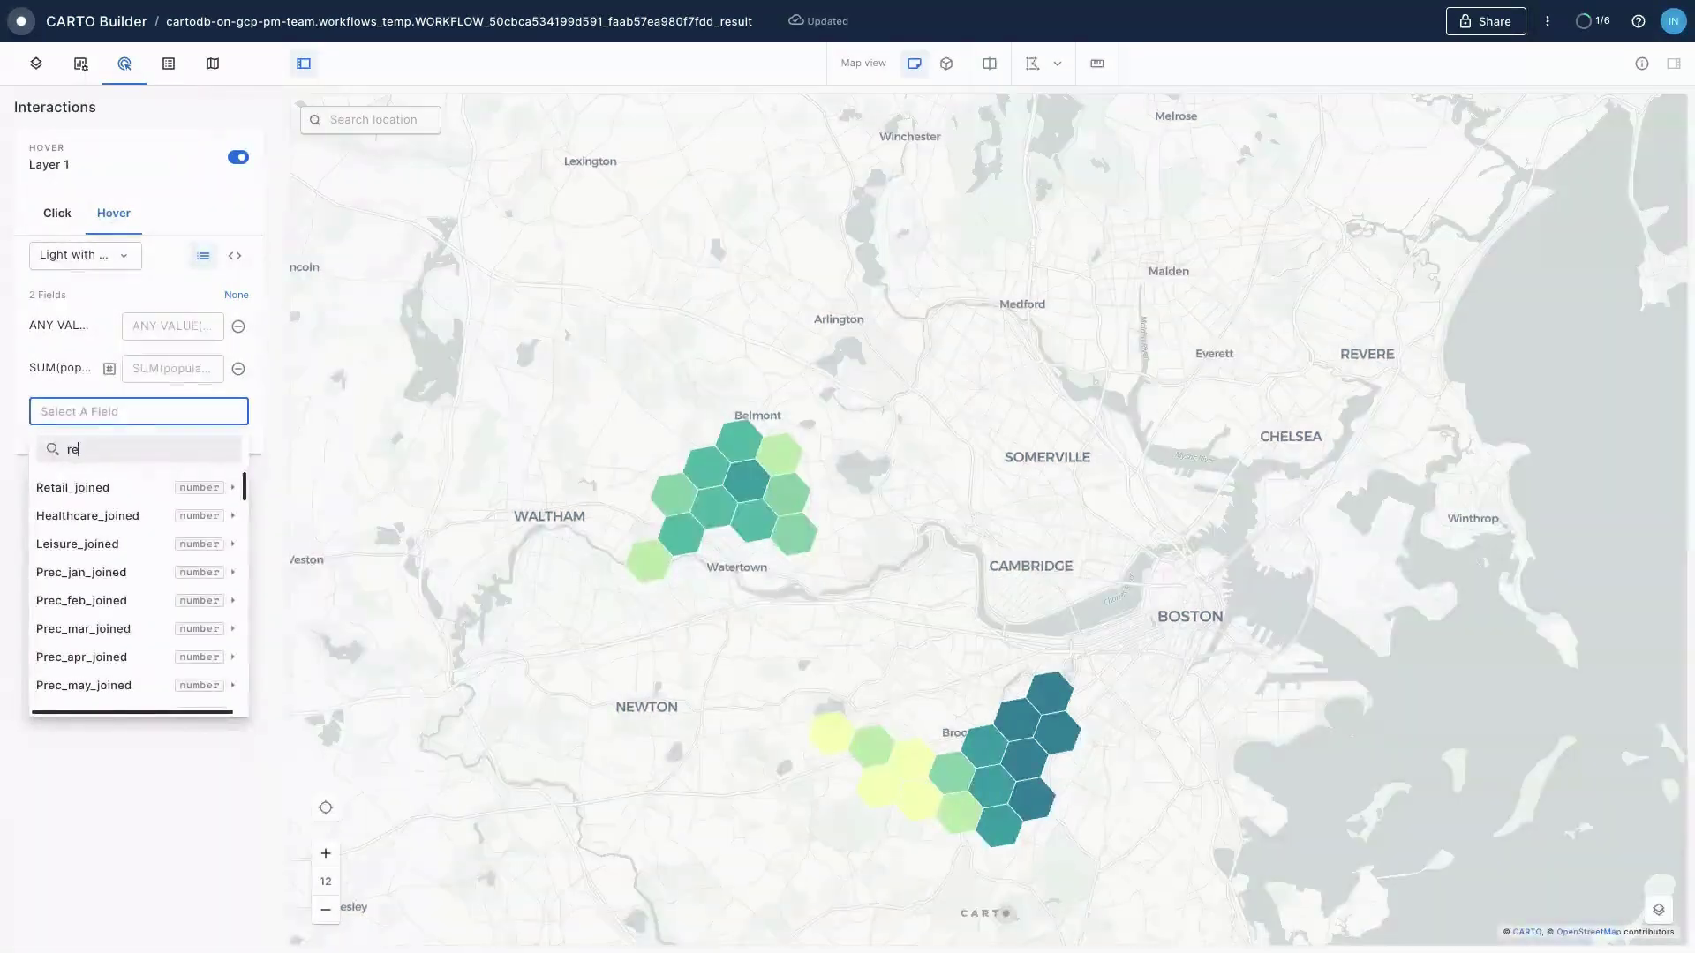
pyautogui.moveTo(84, 481)
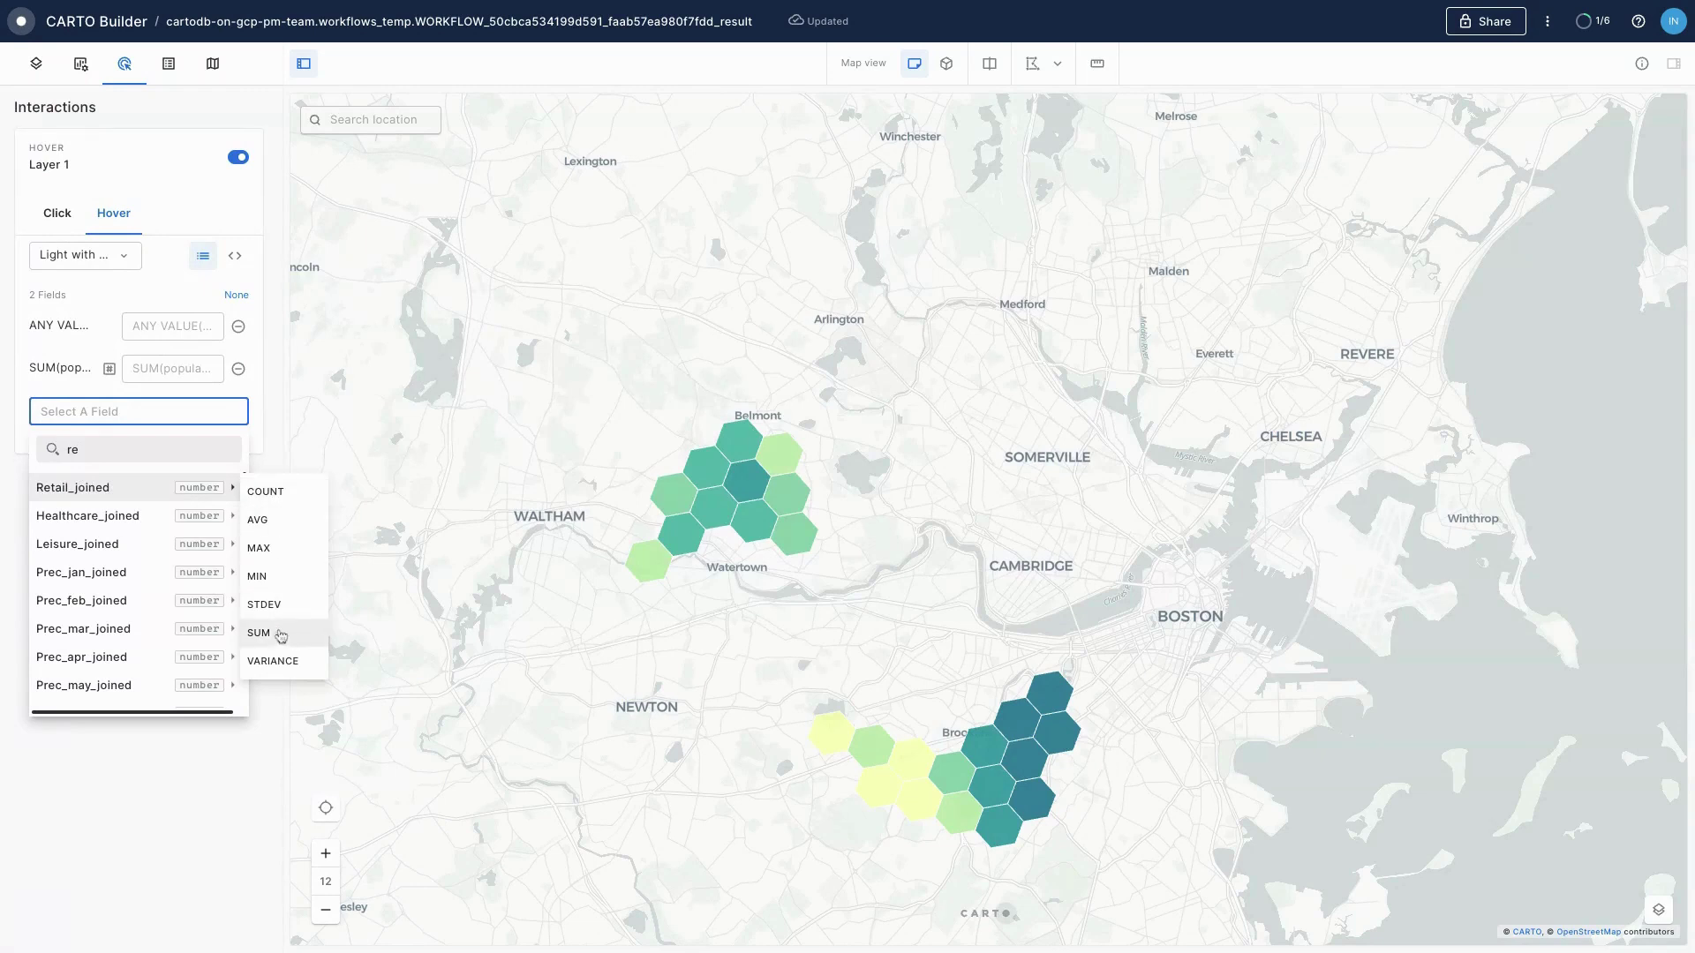
pyautogui.click(281, 634)
# Add summed Healthcare_joined, Education_joined and Food_drink_joined fields to the hover pop-up
pyautogui.click(70, 457)
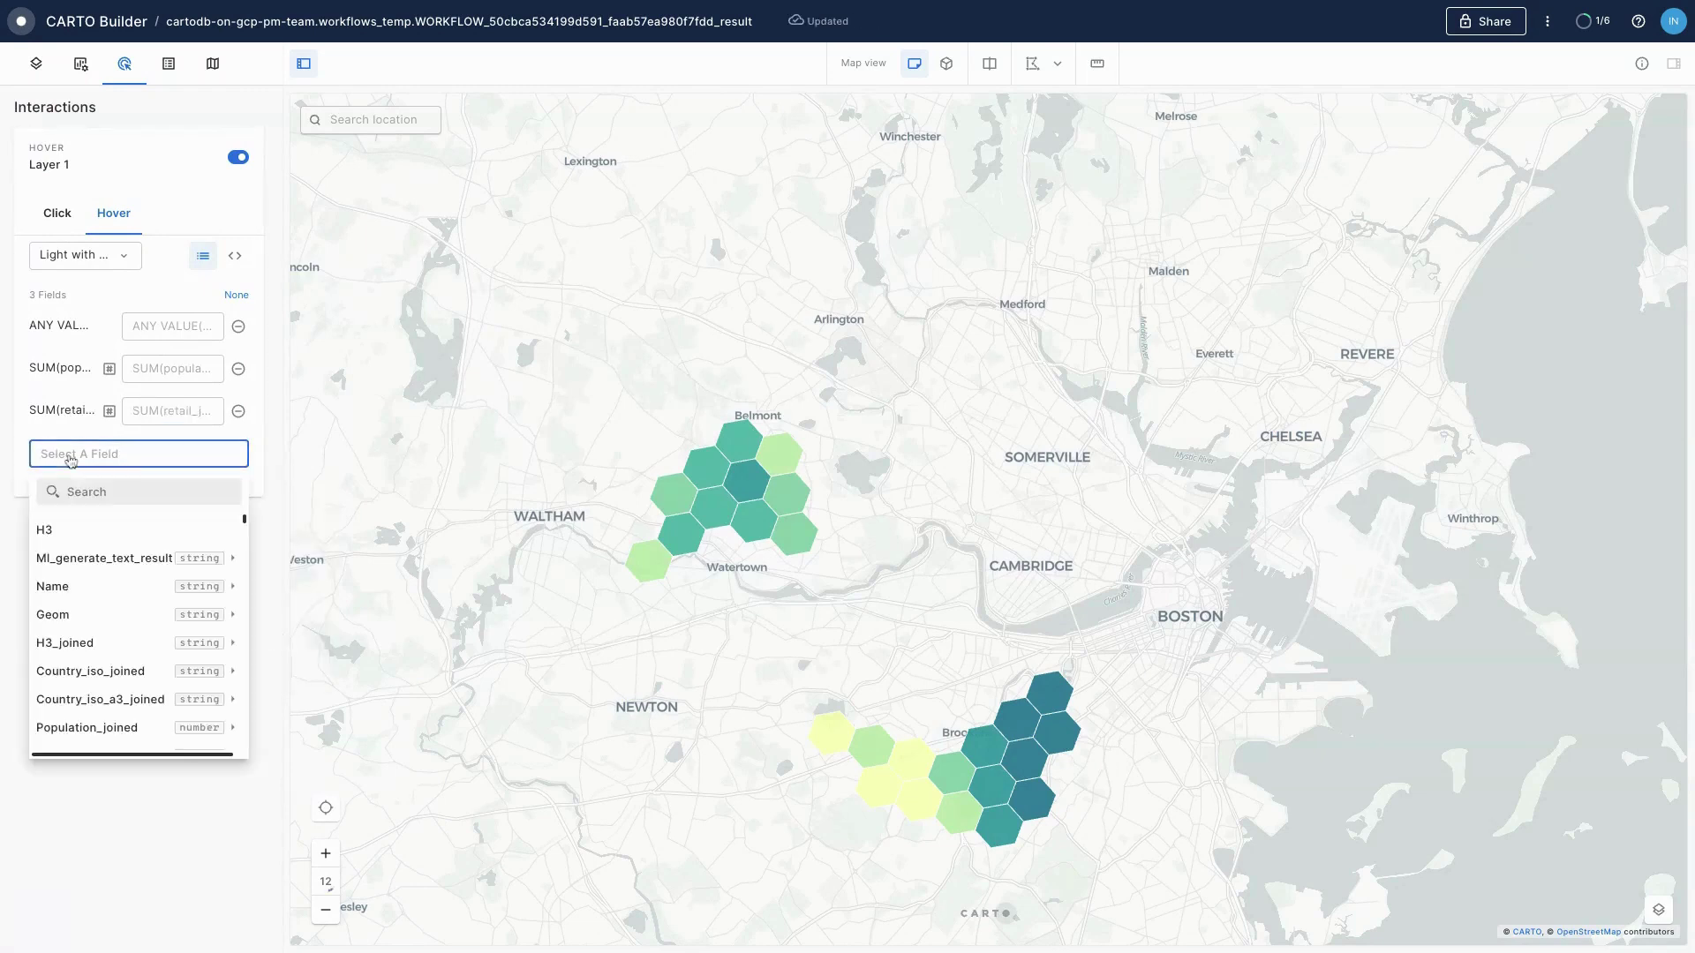
pyautogui.write('heath')
pyautogui.moveTo(158, 534)
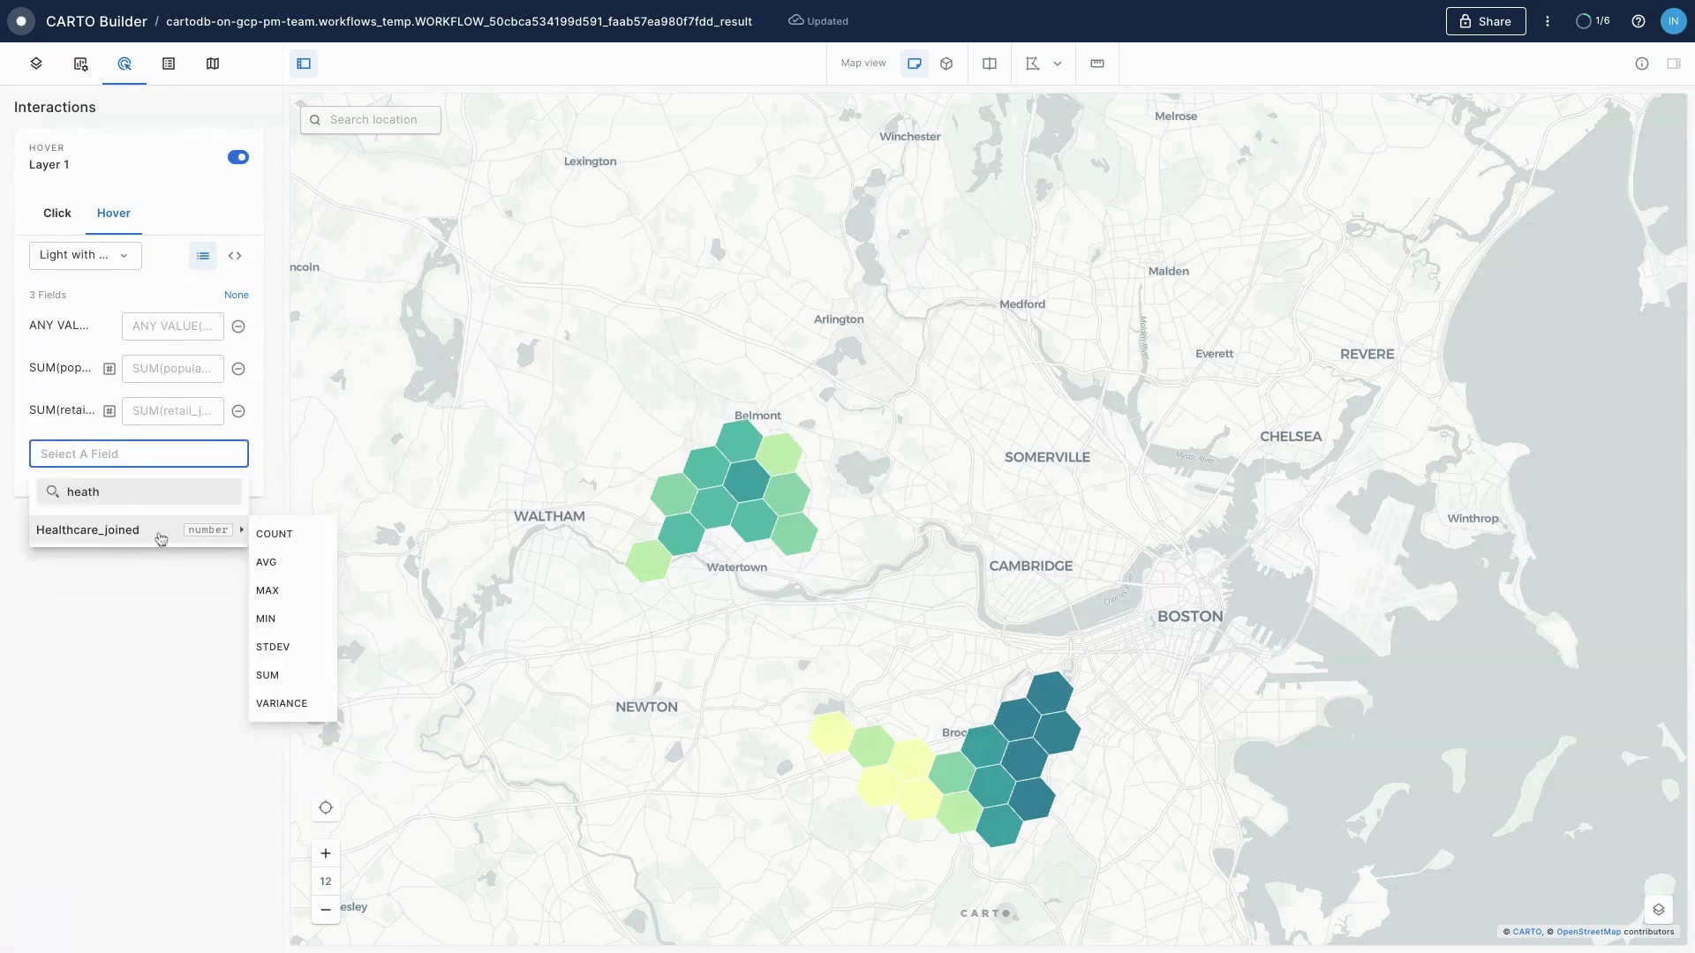
pyautogui.click(296, 676)
pyautogui.click(97, 496)
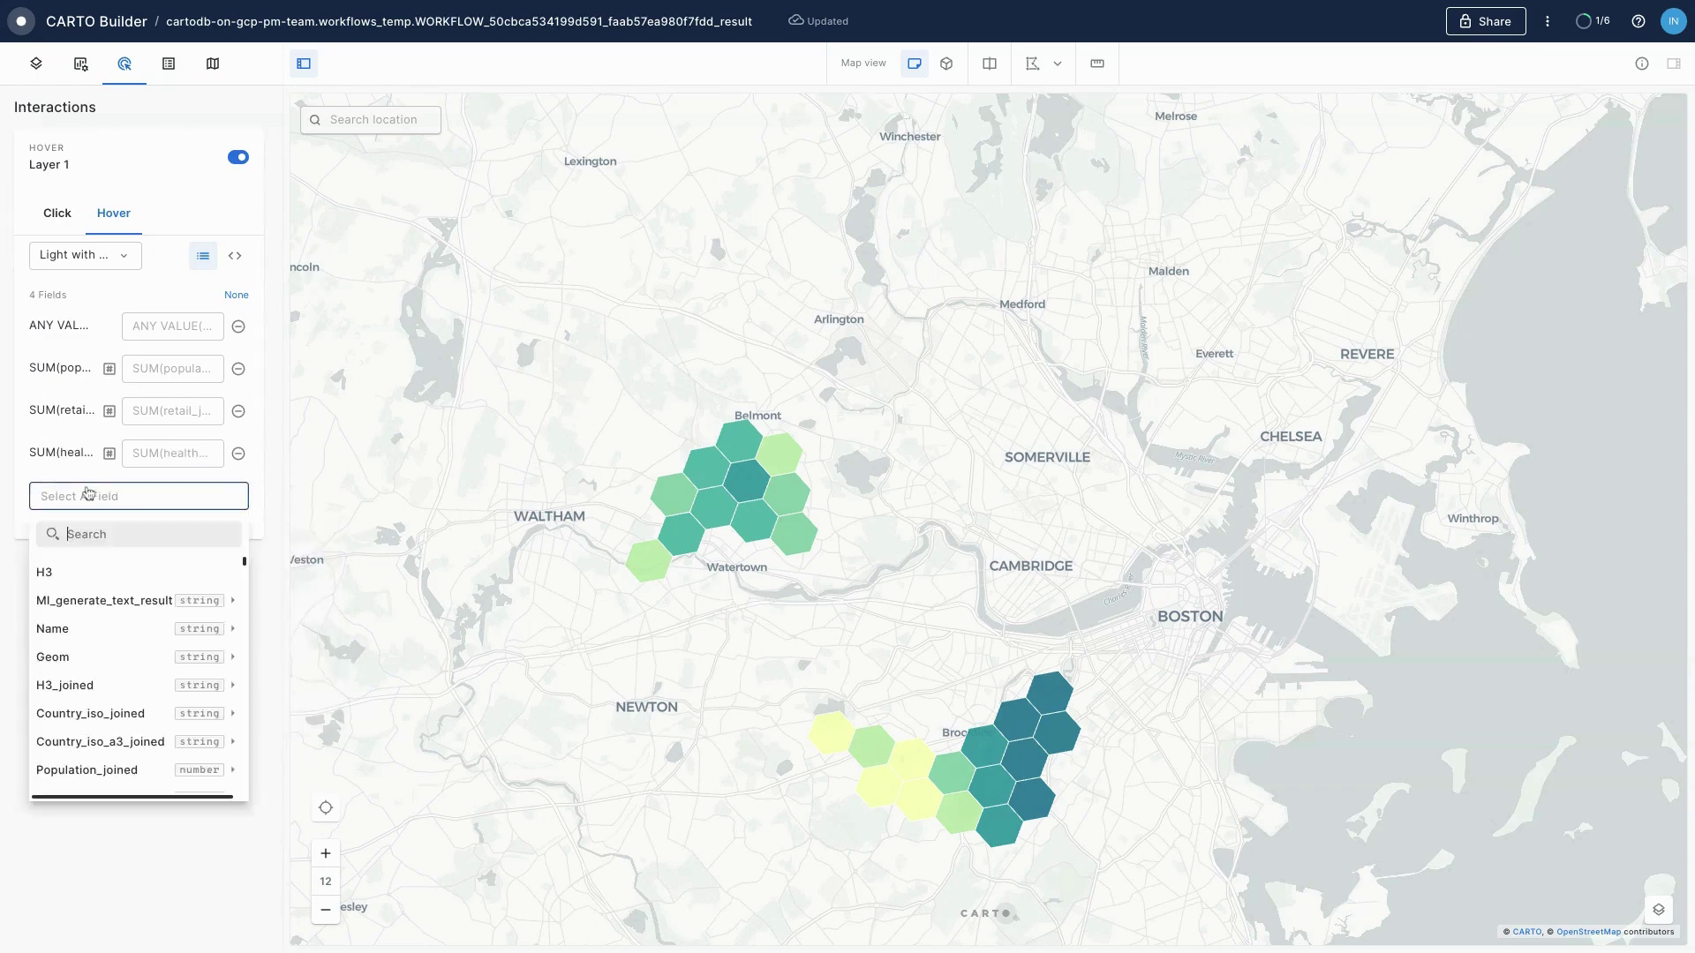
pyautogui.write('edu')
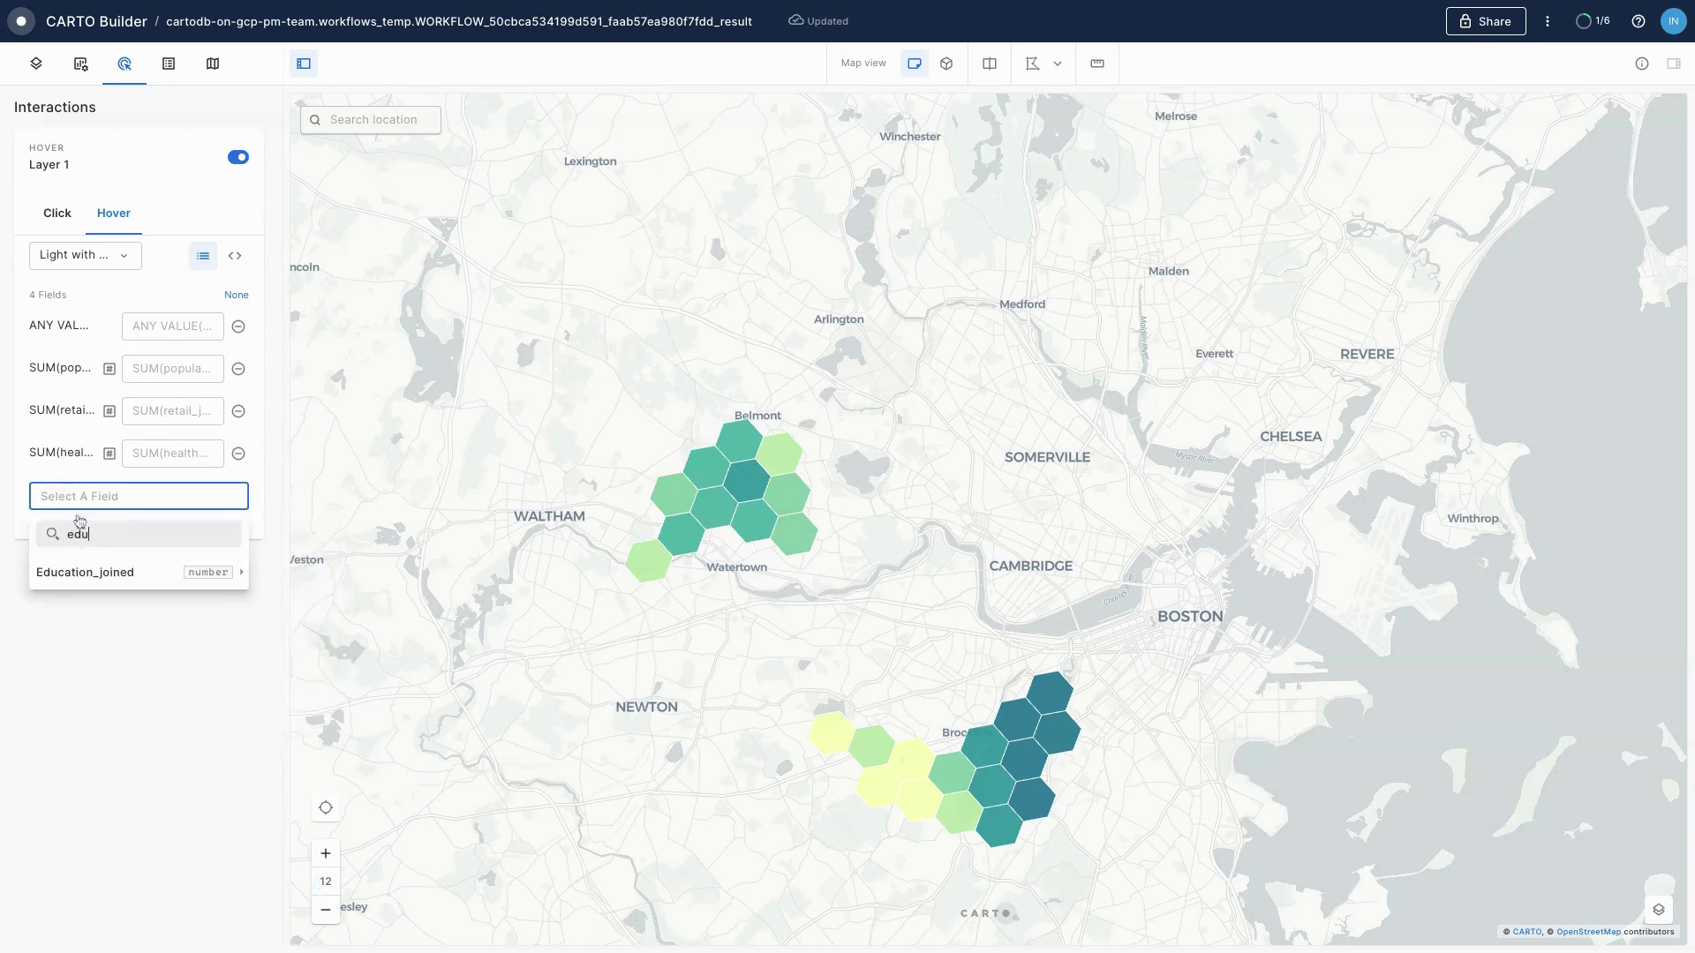
pyautogui.moveTo(74, 572)
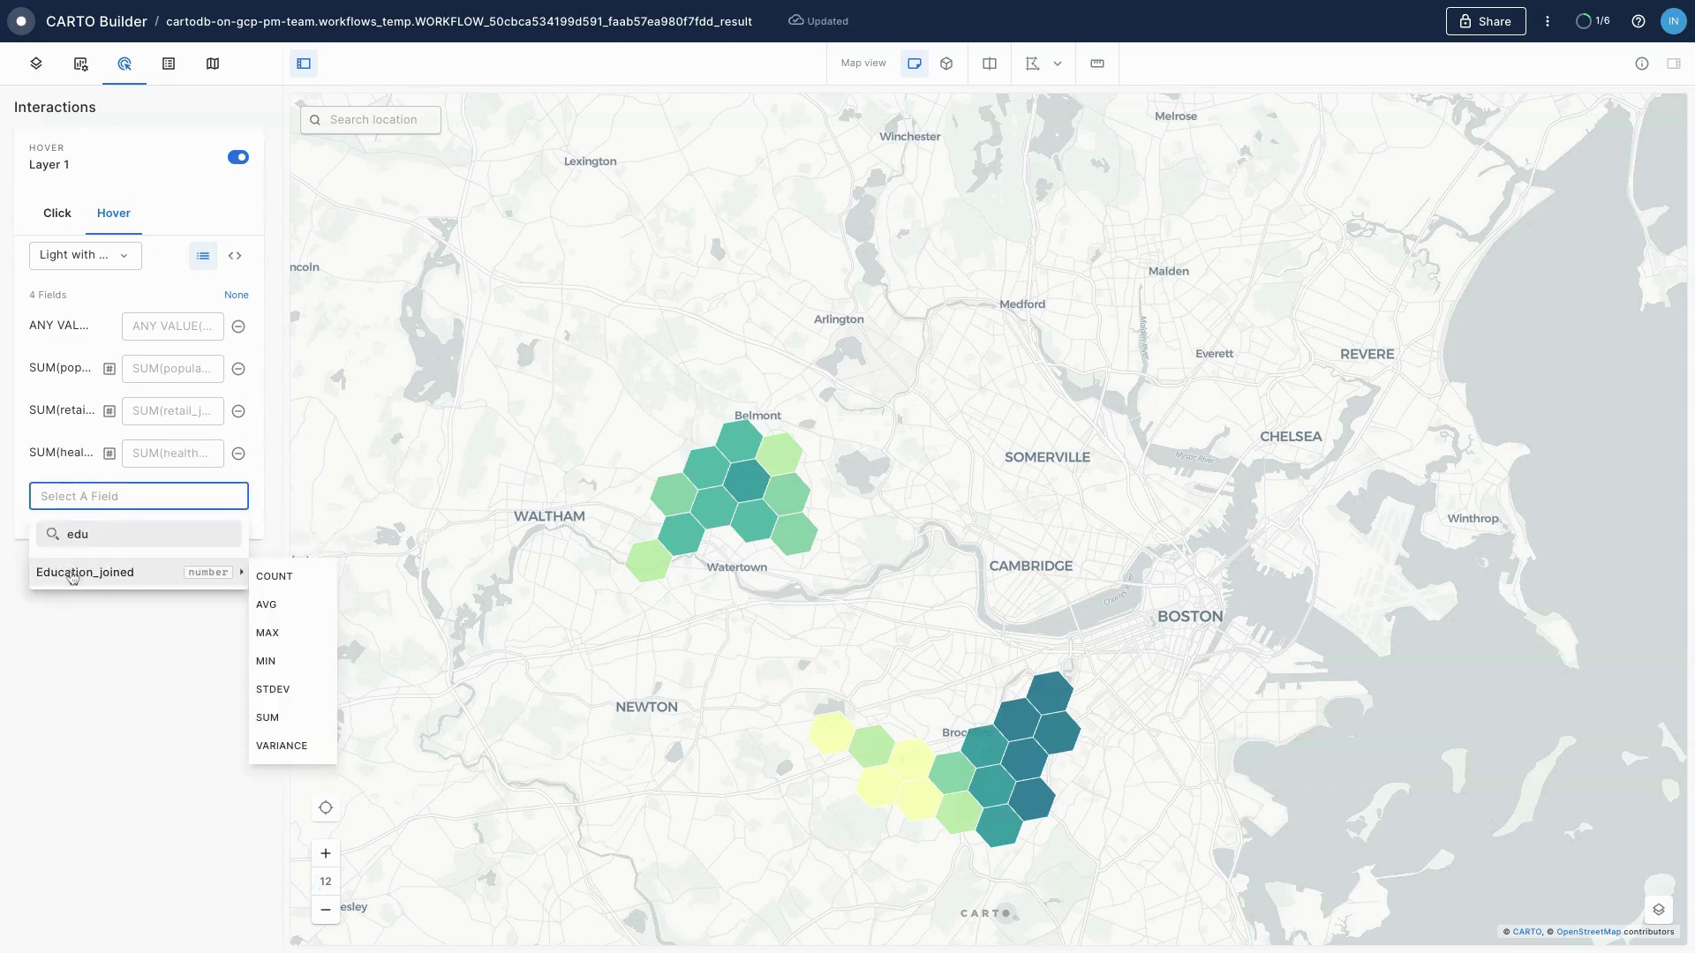
pyautogui.click(276, 722)
pyautogui.click(104, 539)
pyautogui.write('fod')
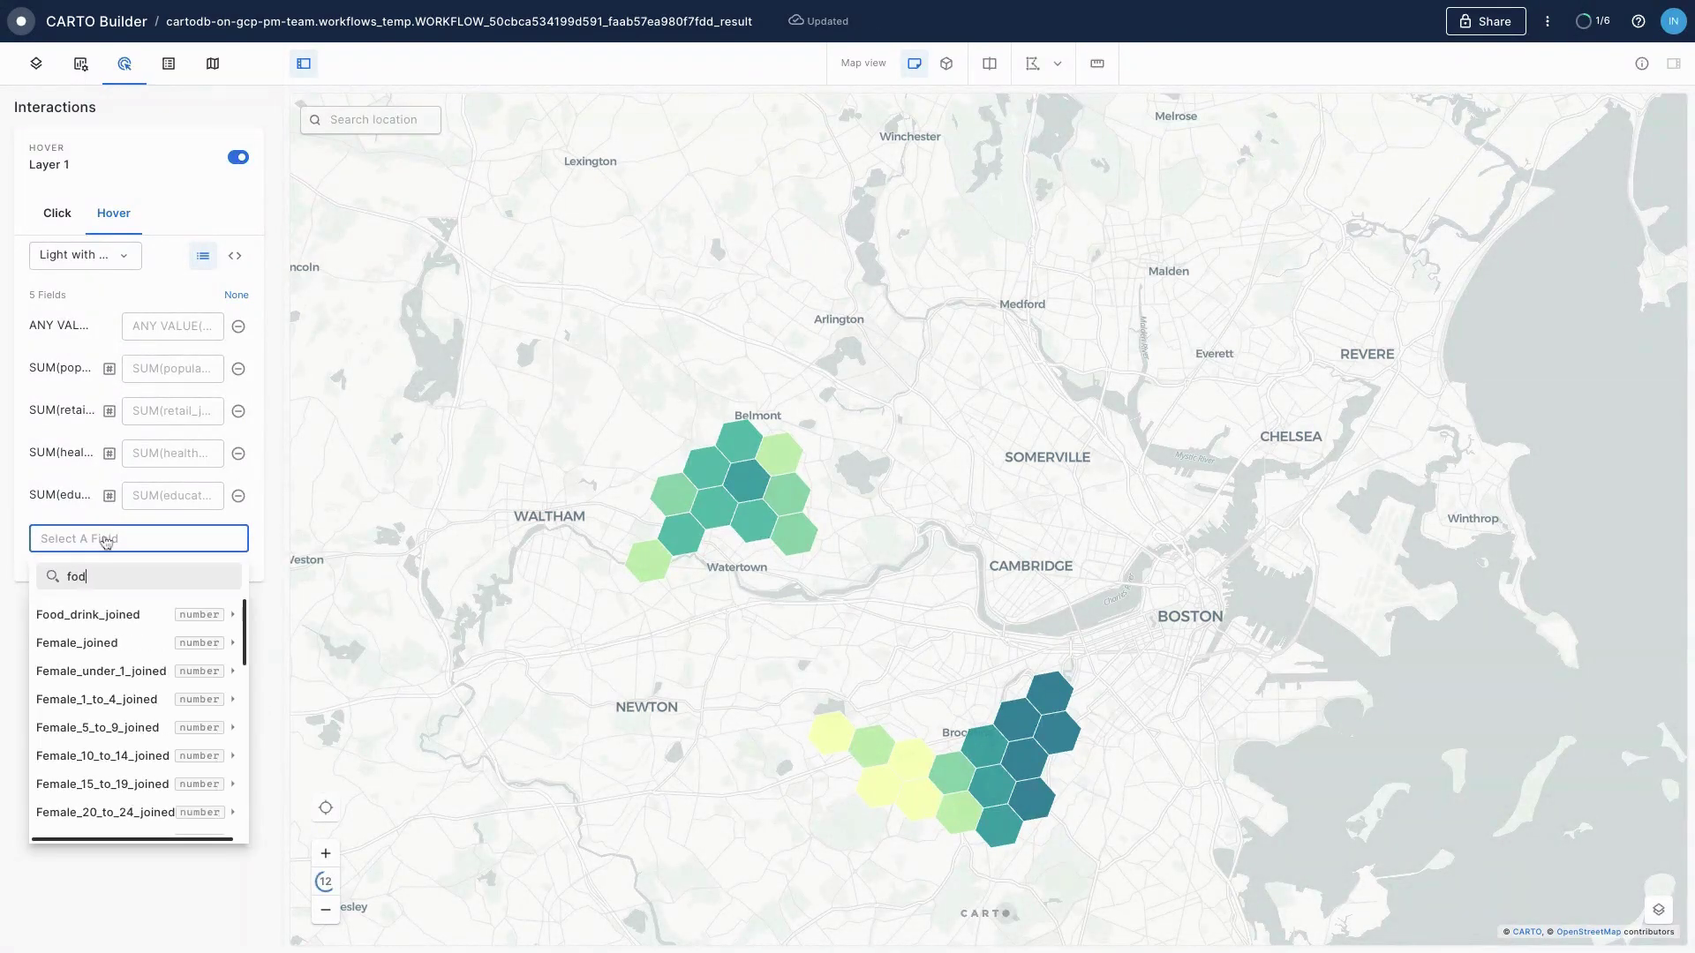
pyautogui.moveTo(97, 612)
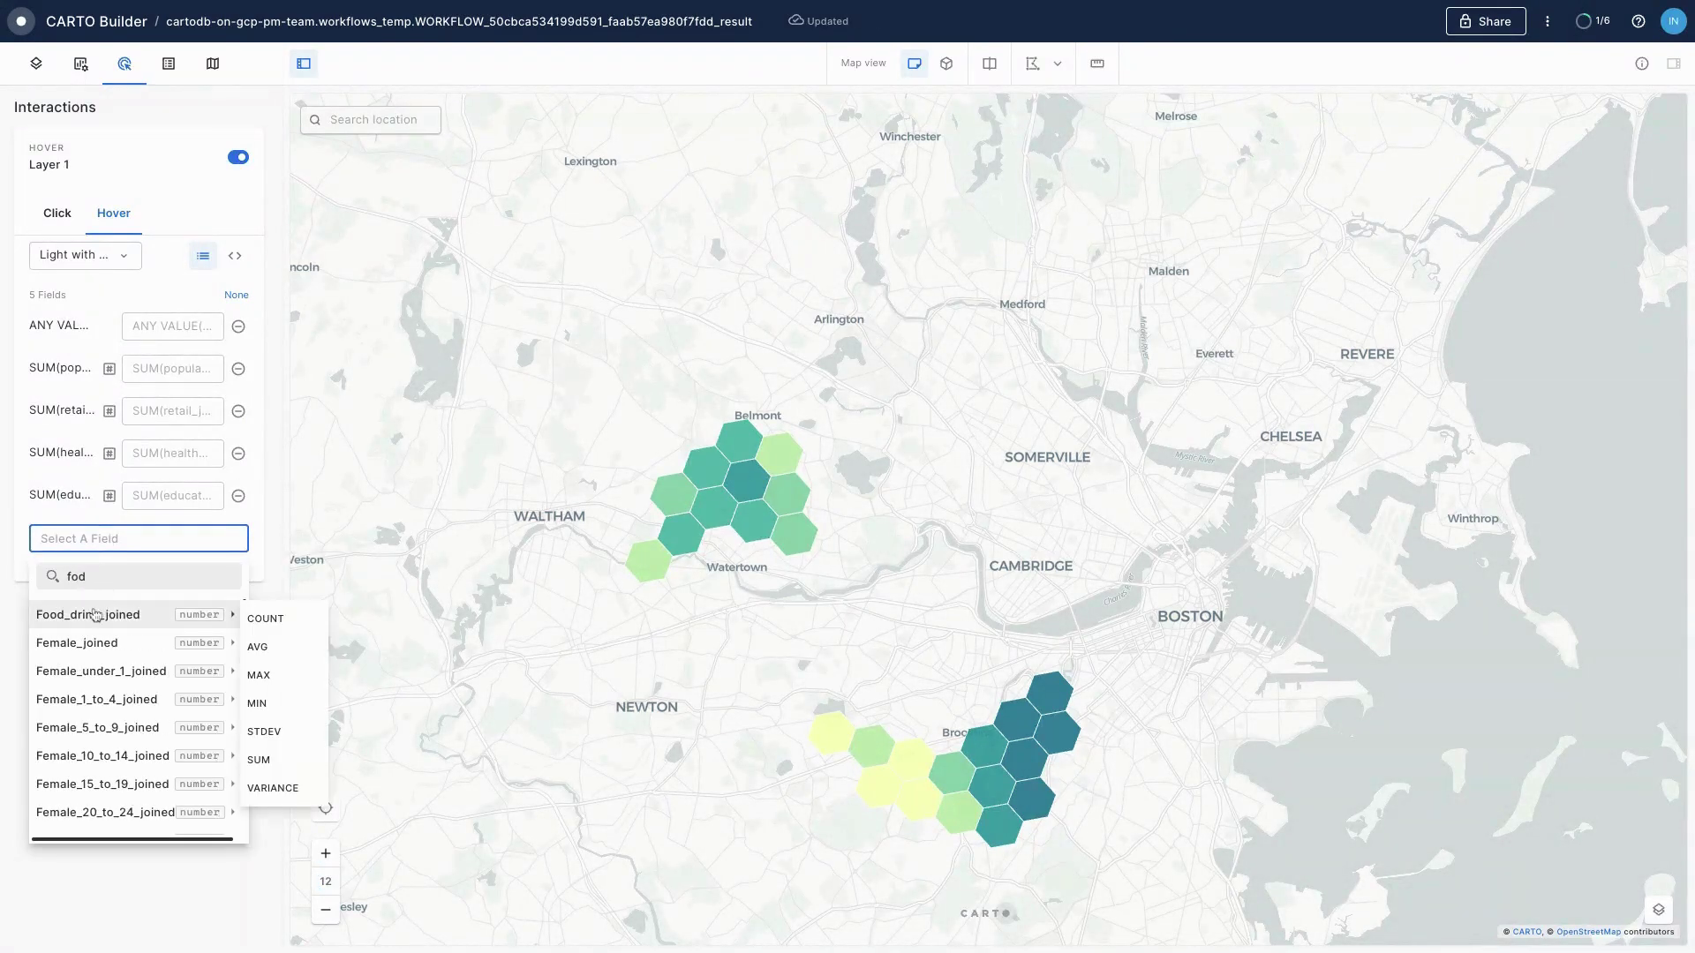
pyautogui.click(261, 759)
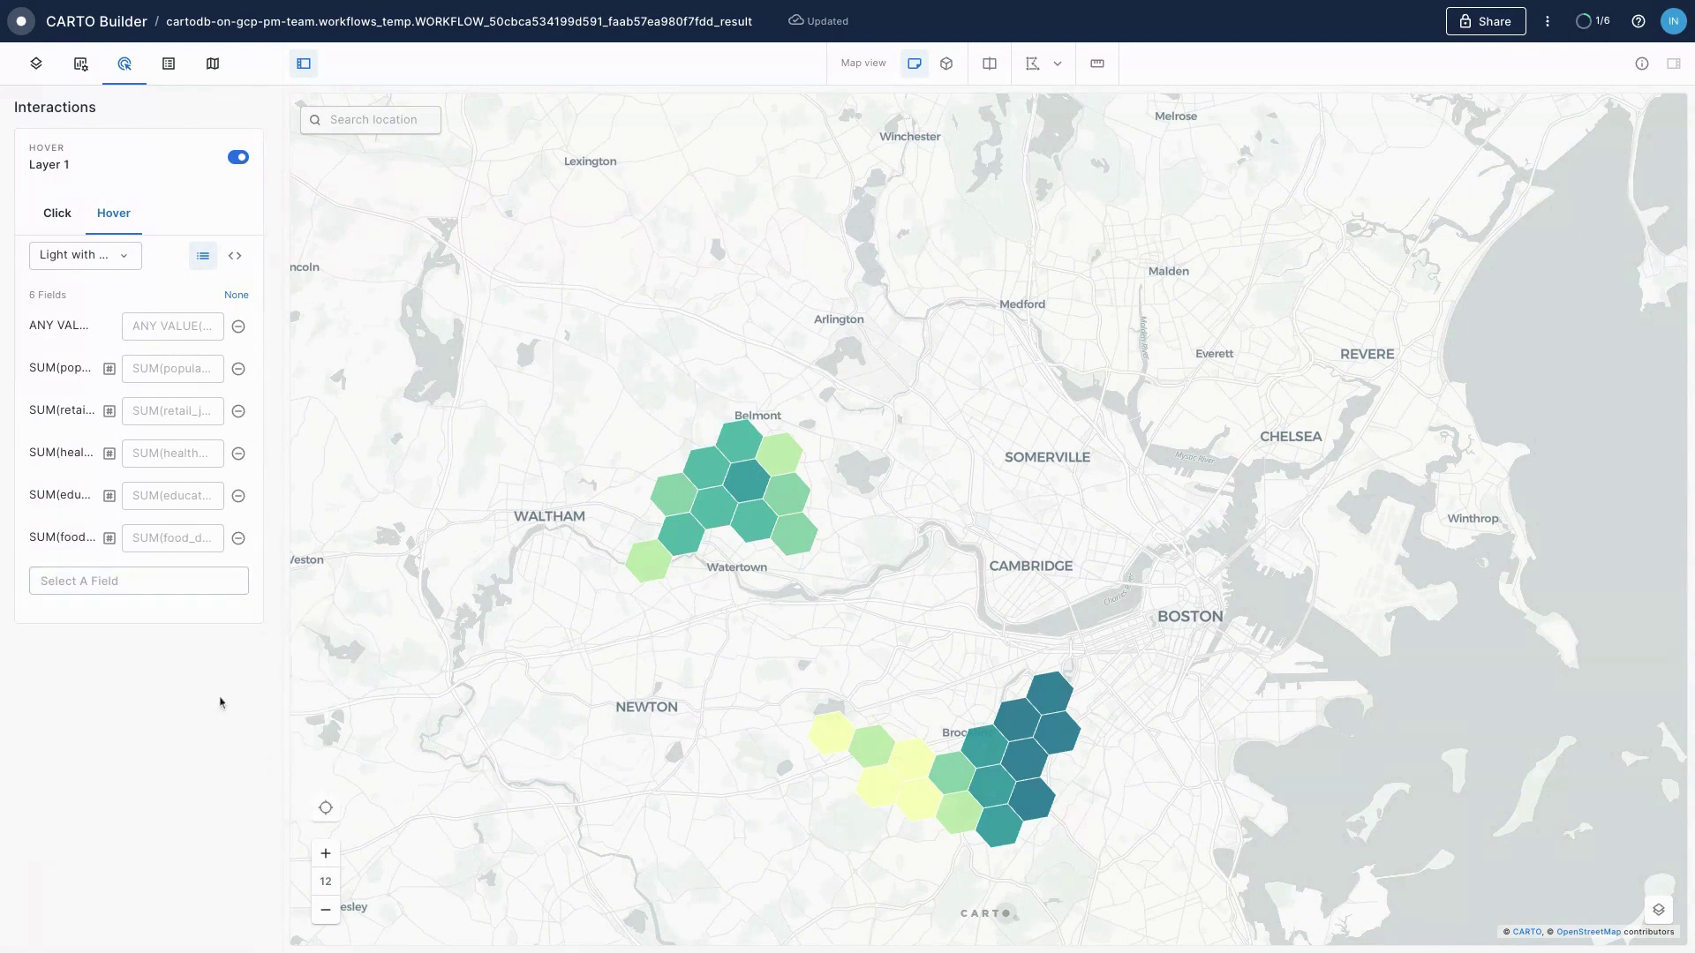
# Relabel the food, education and healthcare pop-up fields as Food and Drinks, Education, Healthcare
pyautogui.click(134, 543)
pyautogui.click(154, 542)
pyautogui.write('Food')
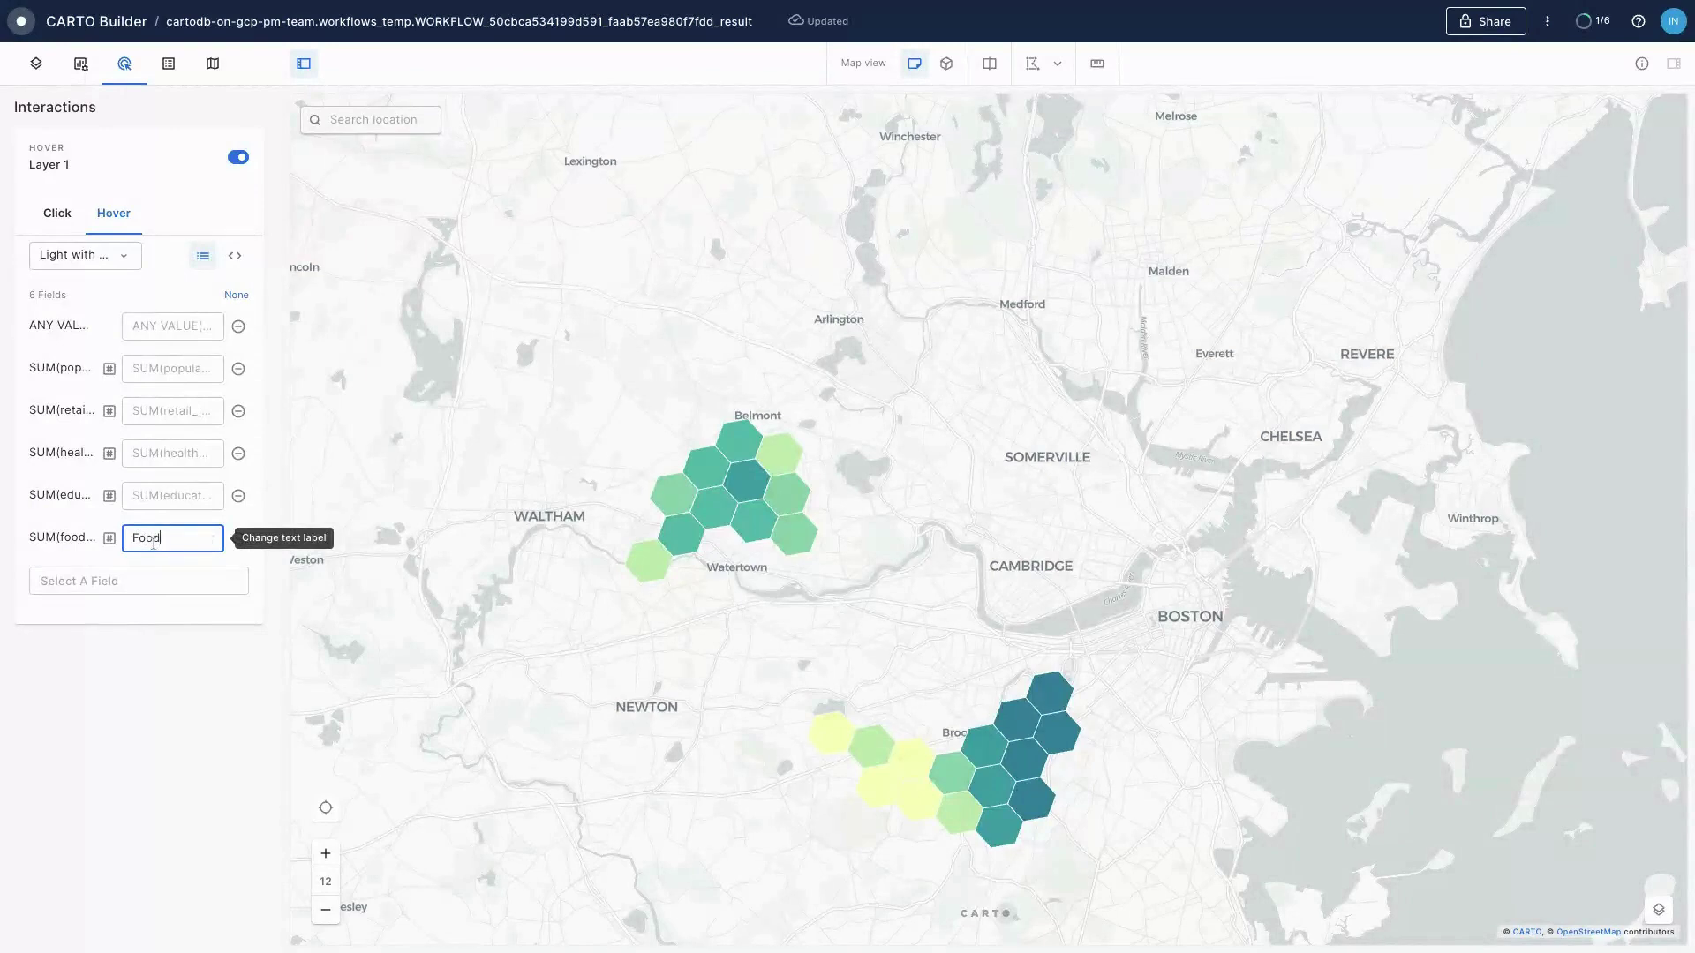
pyautogui.write(' and Drinks')
pyautogui.click(137, 491)
pyautogui.write('Edu')
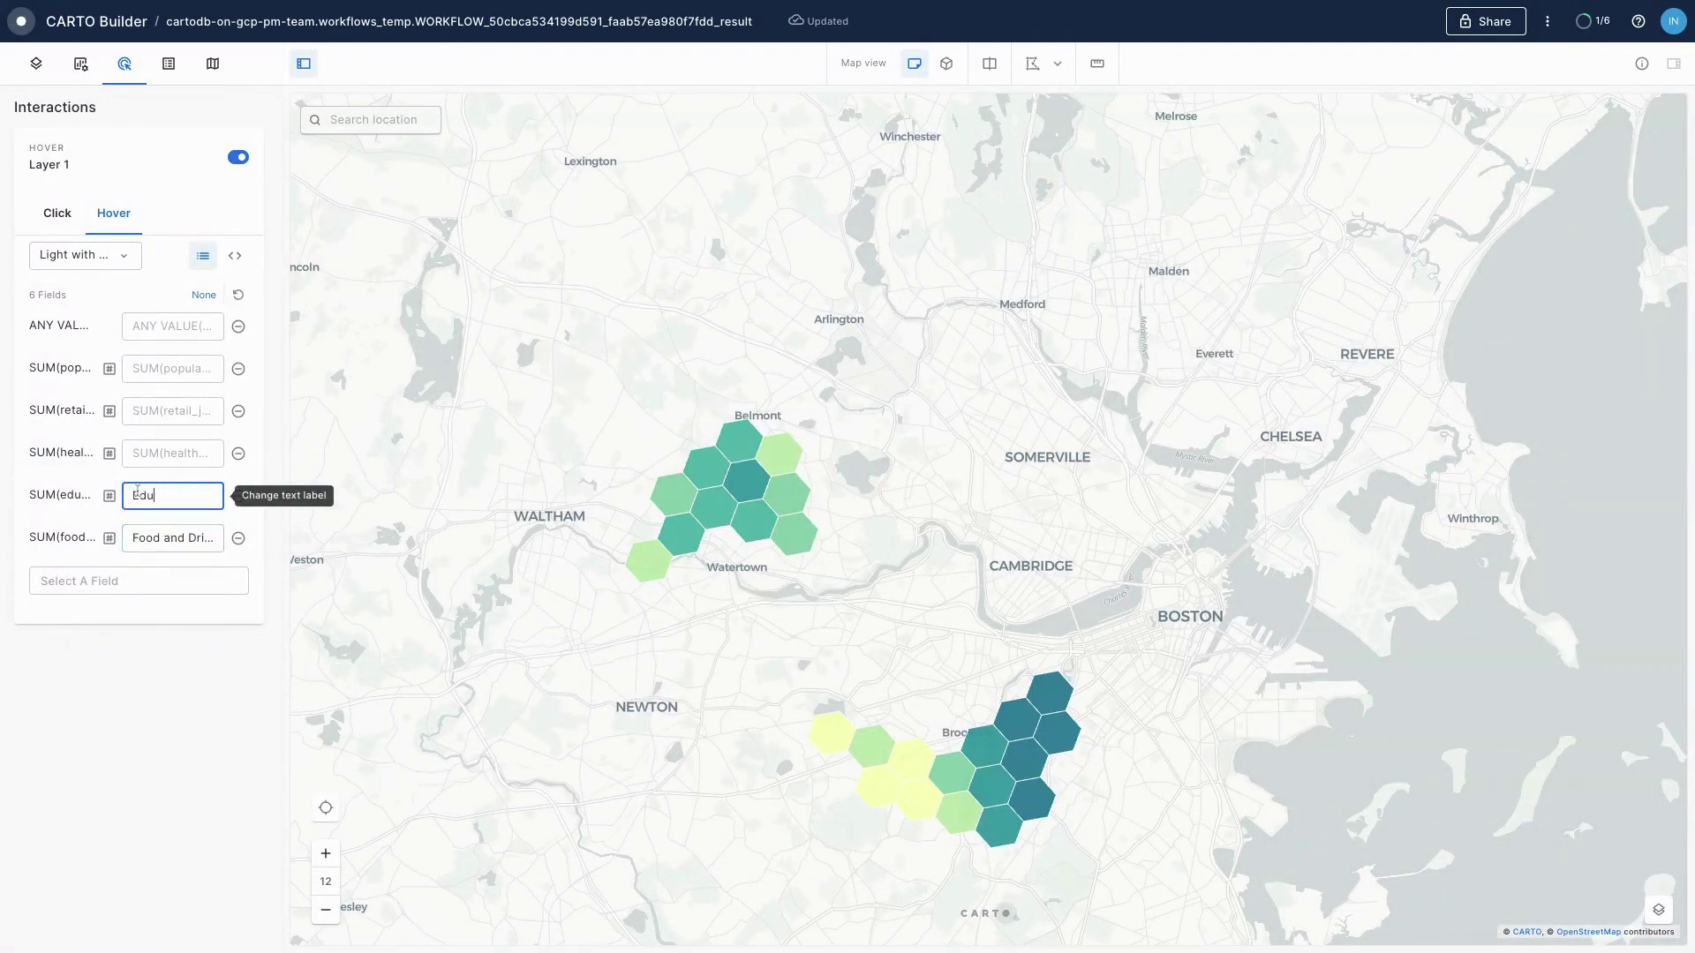
pyautogui.write('cation')
pyautogui.click(146, 453)
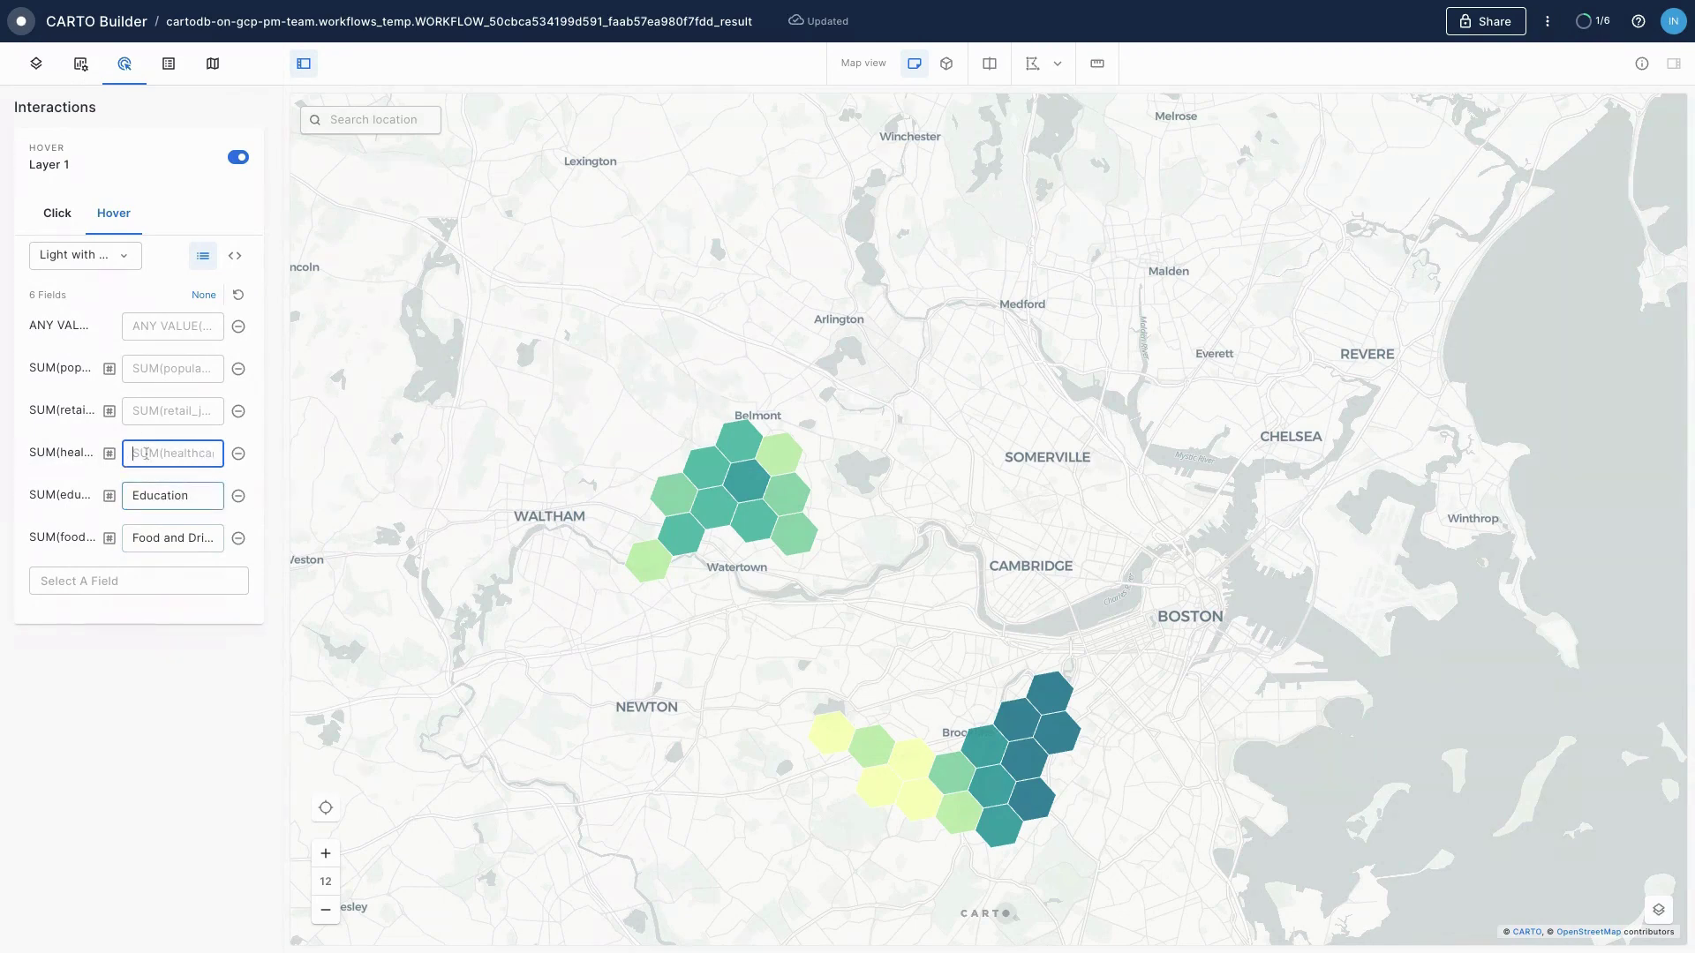
pyautogui.write('Healthcare')
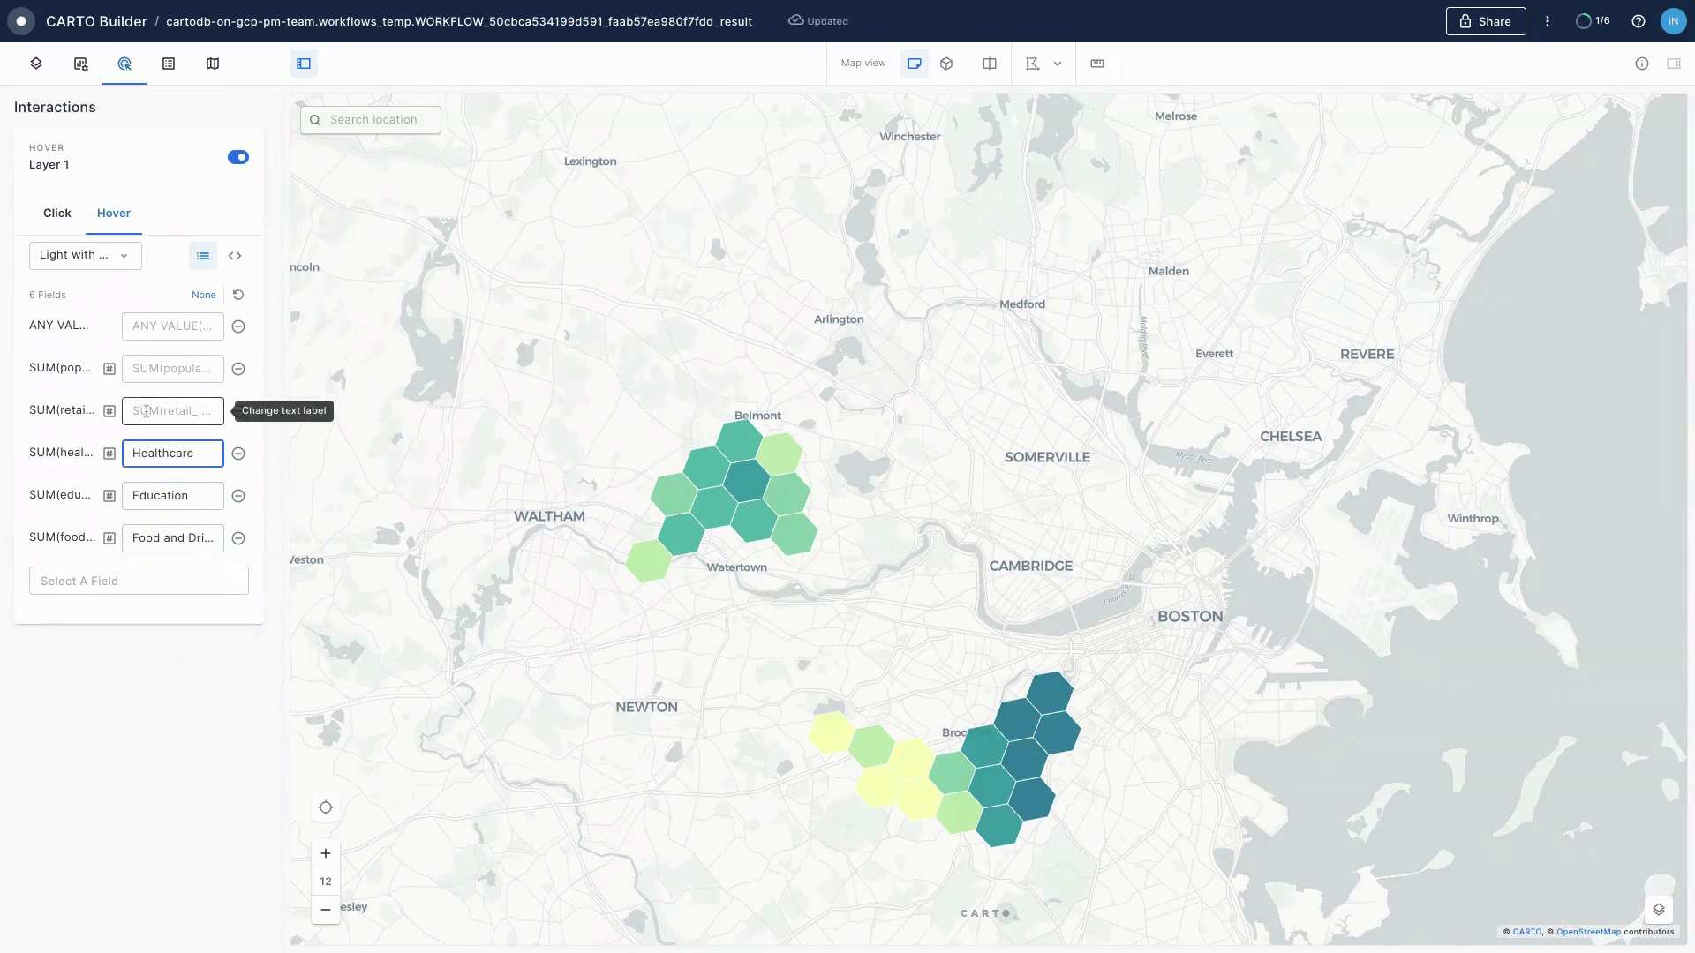
# Relabel the retail, population and AI text fields as Retail, Population and Score
pyautogui.click(146, 412)
pyautogui.write('Retail')
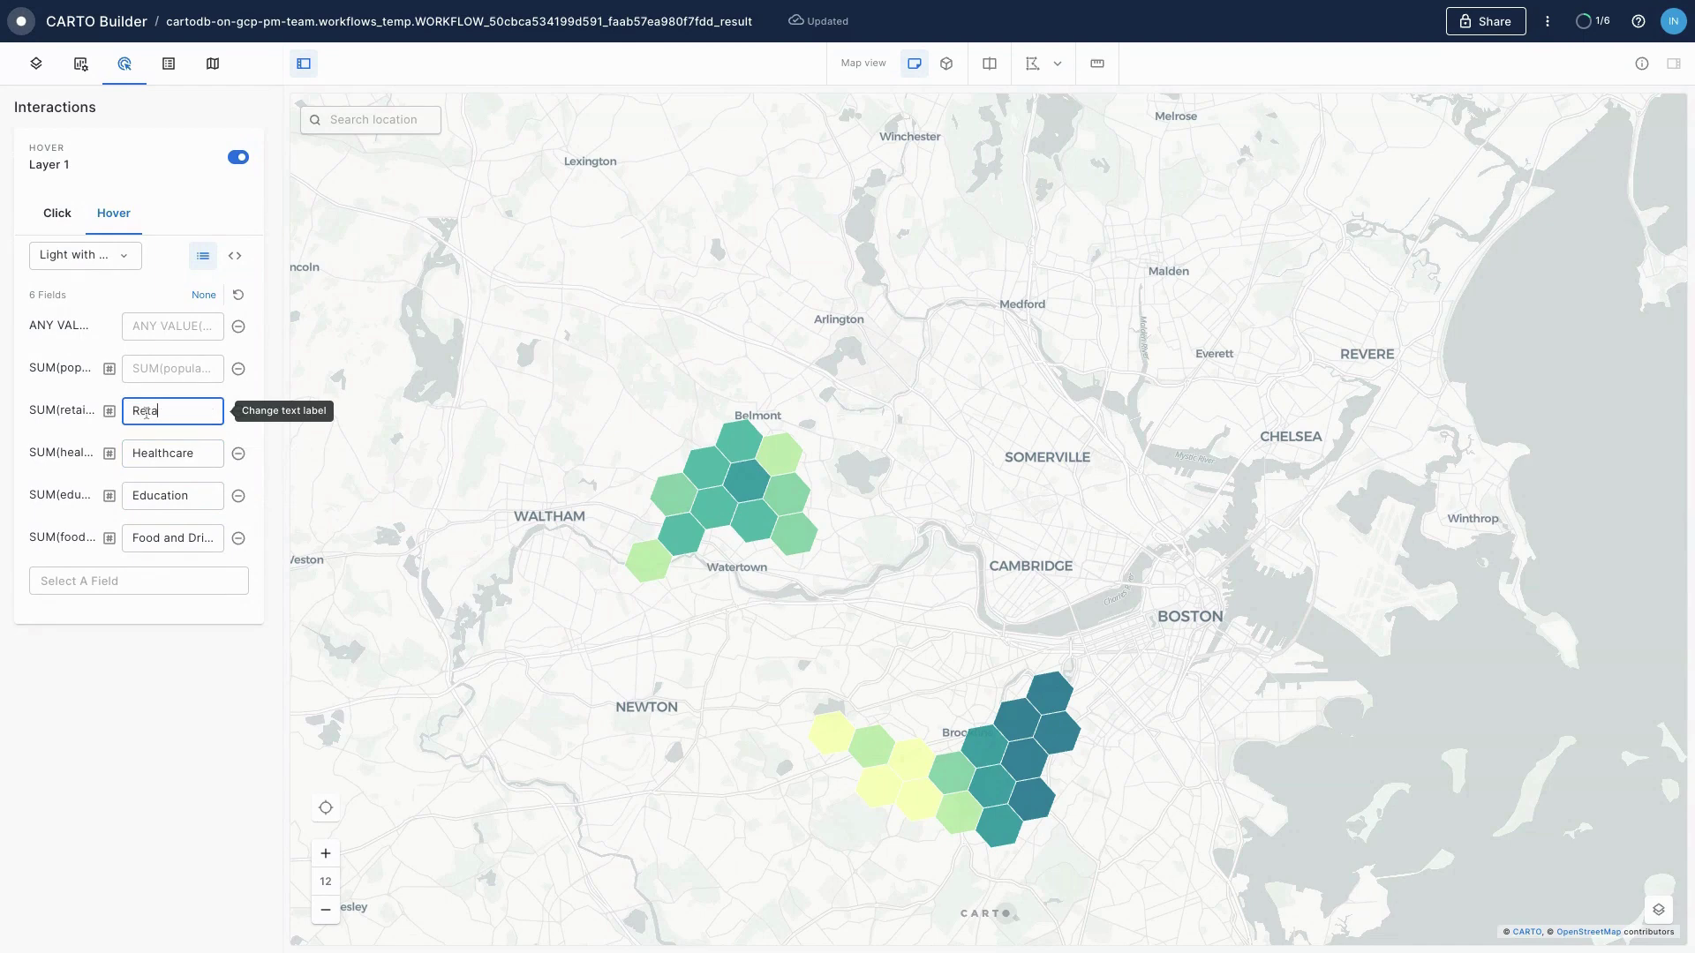
pyautogui.click(159, 369)
pyautogui.write('Population')
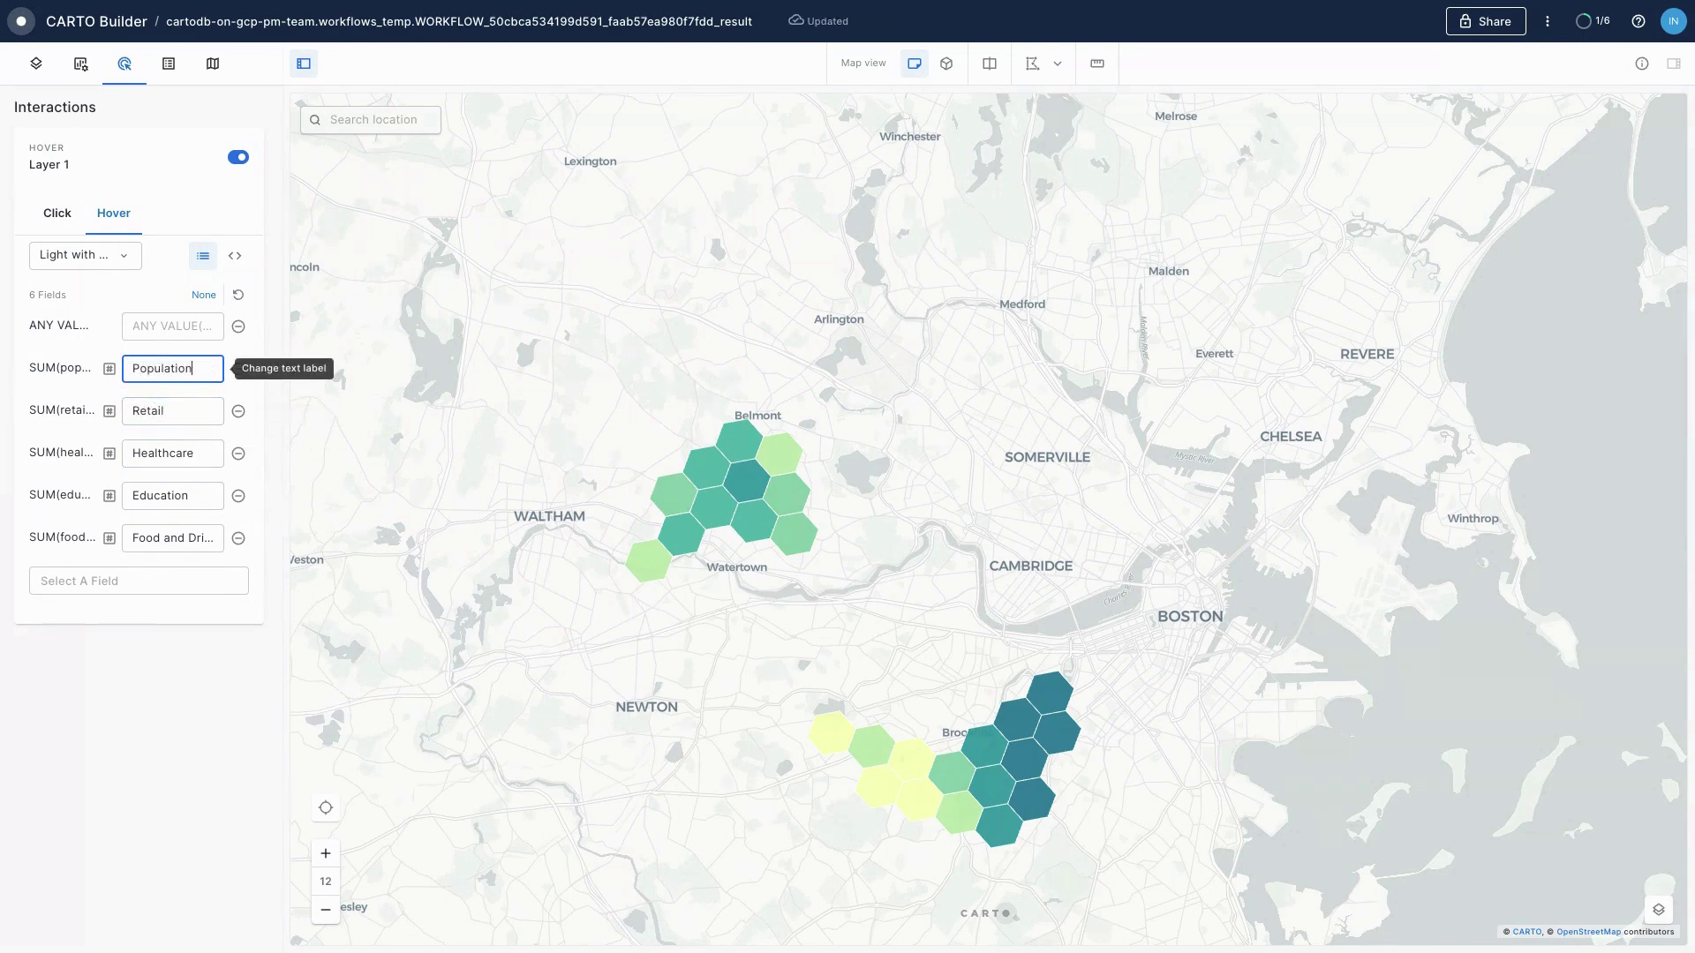
pyautogui.click(149, 326)
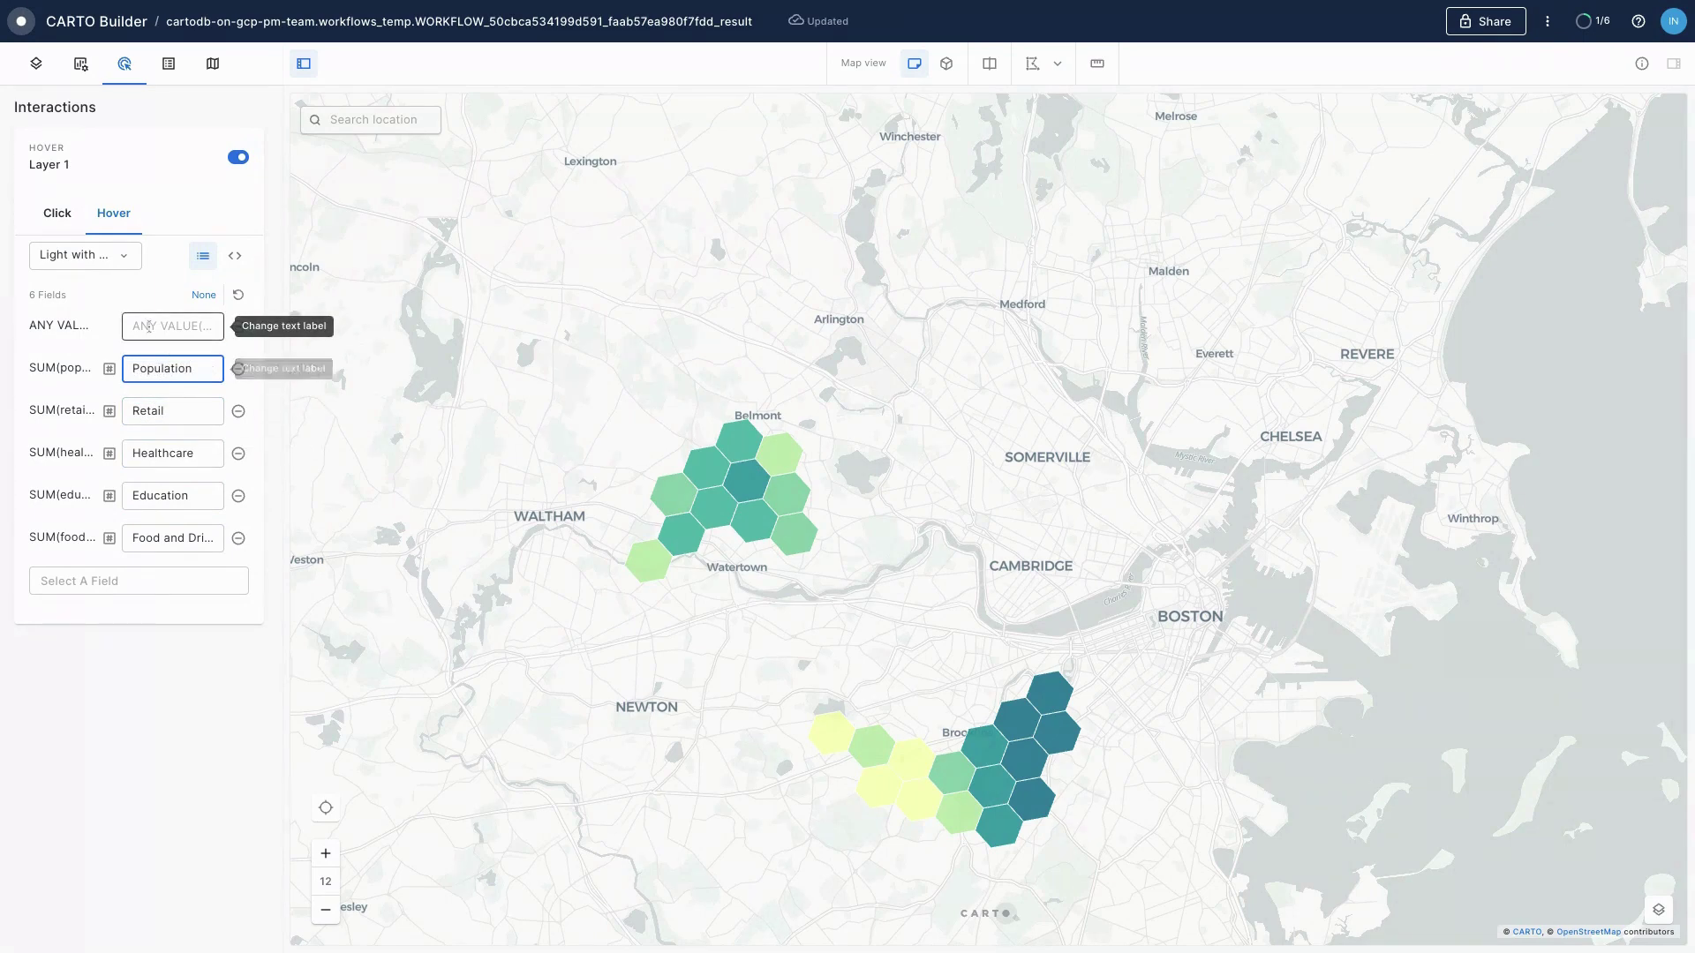
pyautogui.write('Score')
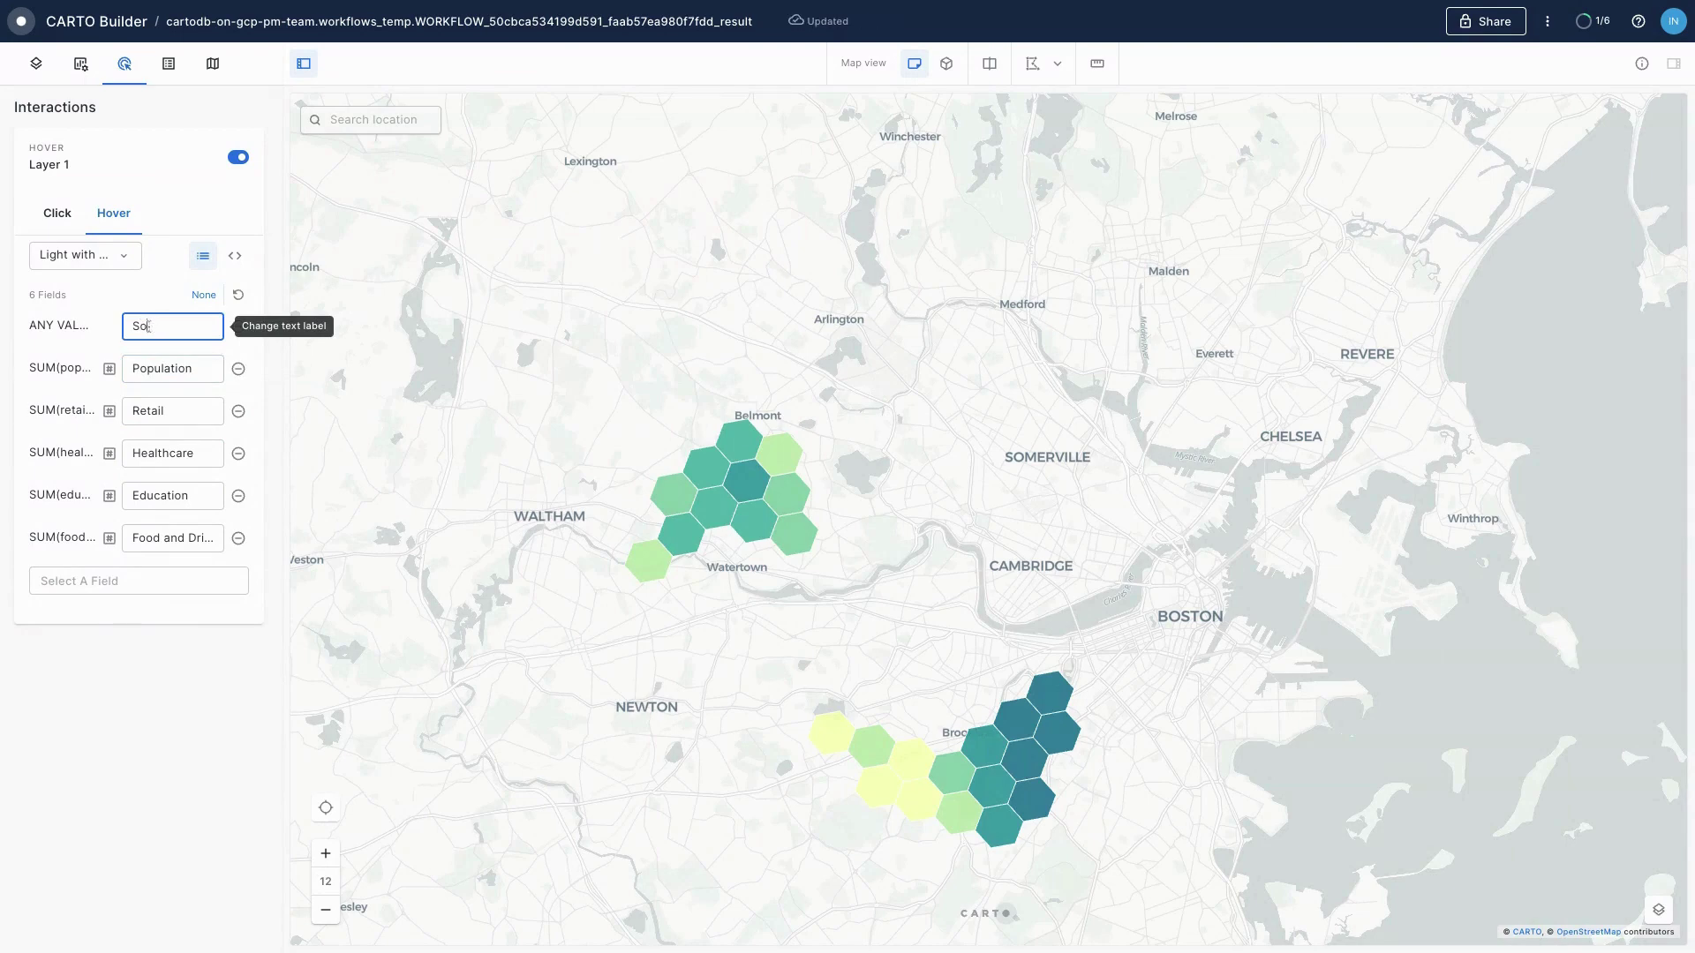
pyautogui.click(138, 828)
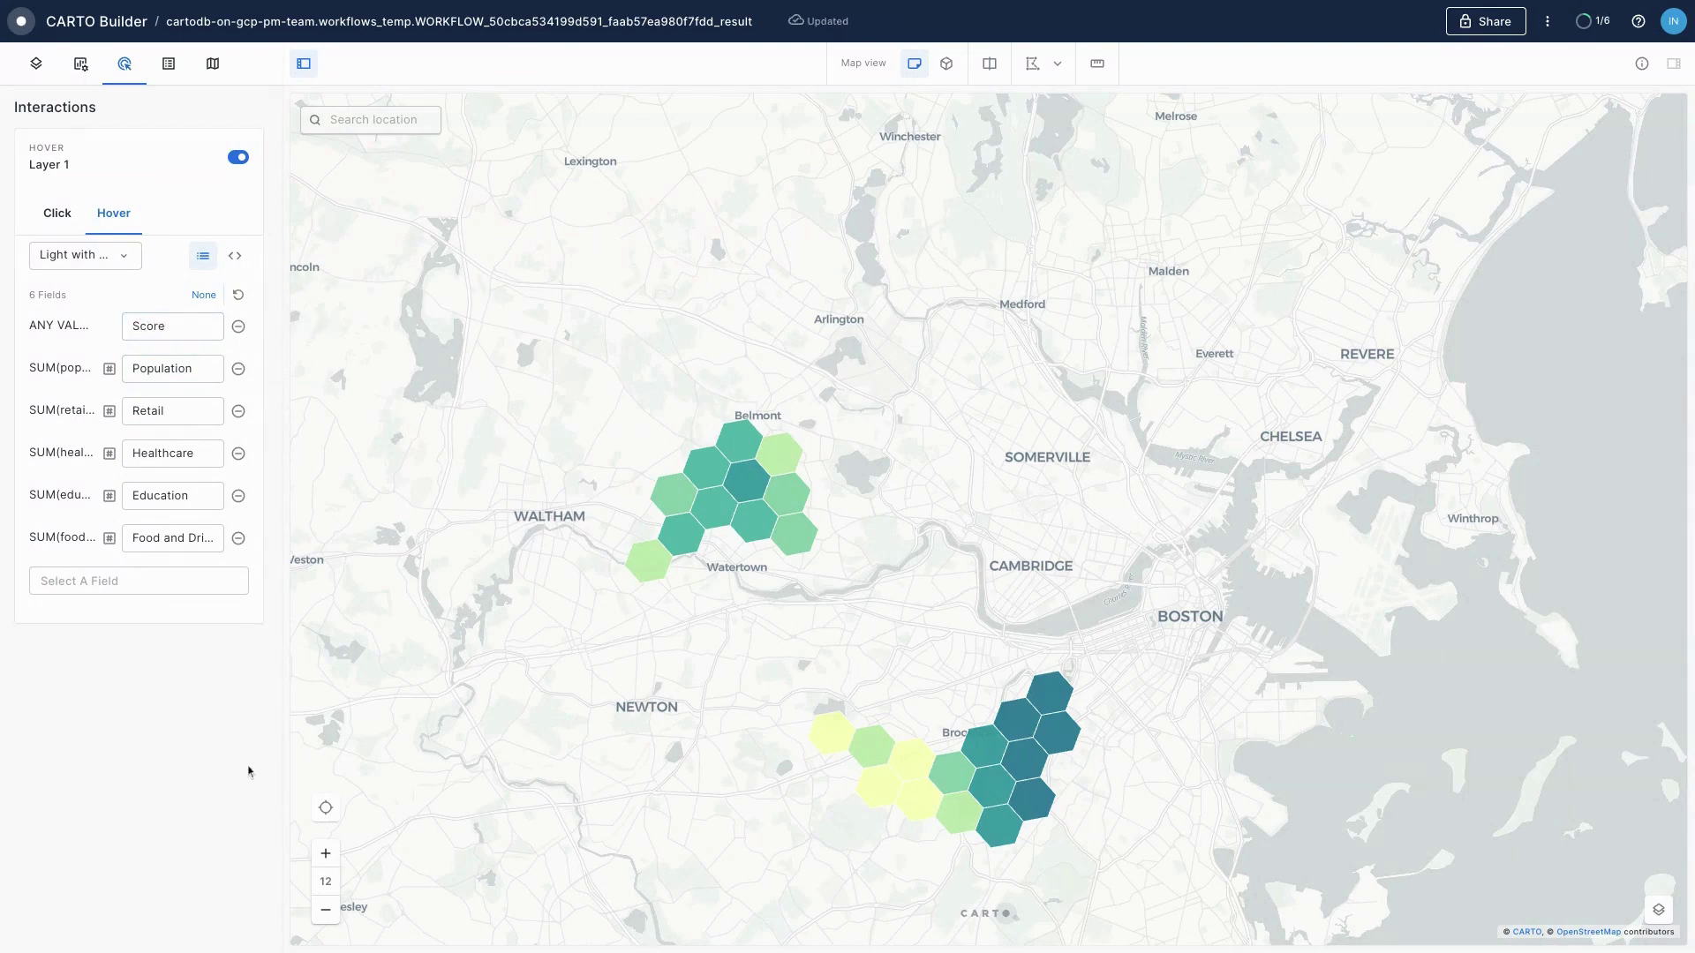
pyautogui.moveTo(1024, 738)
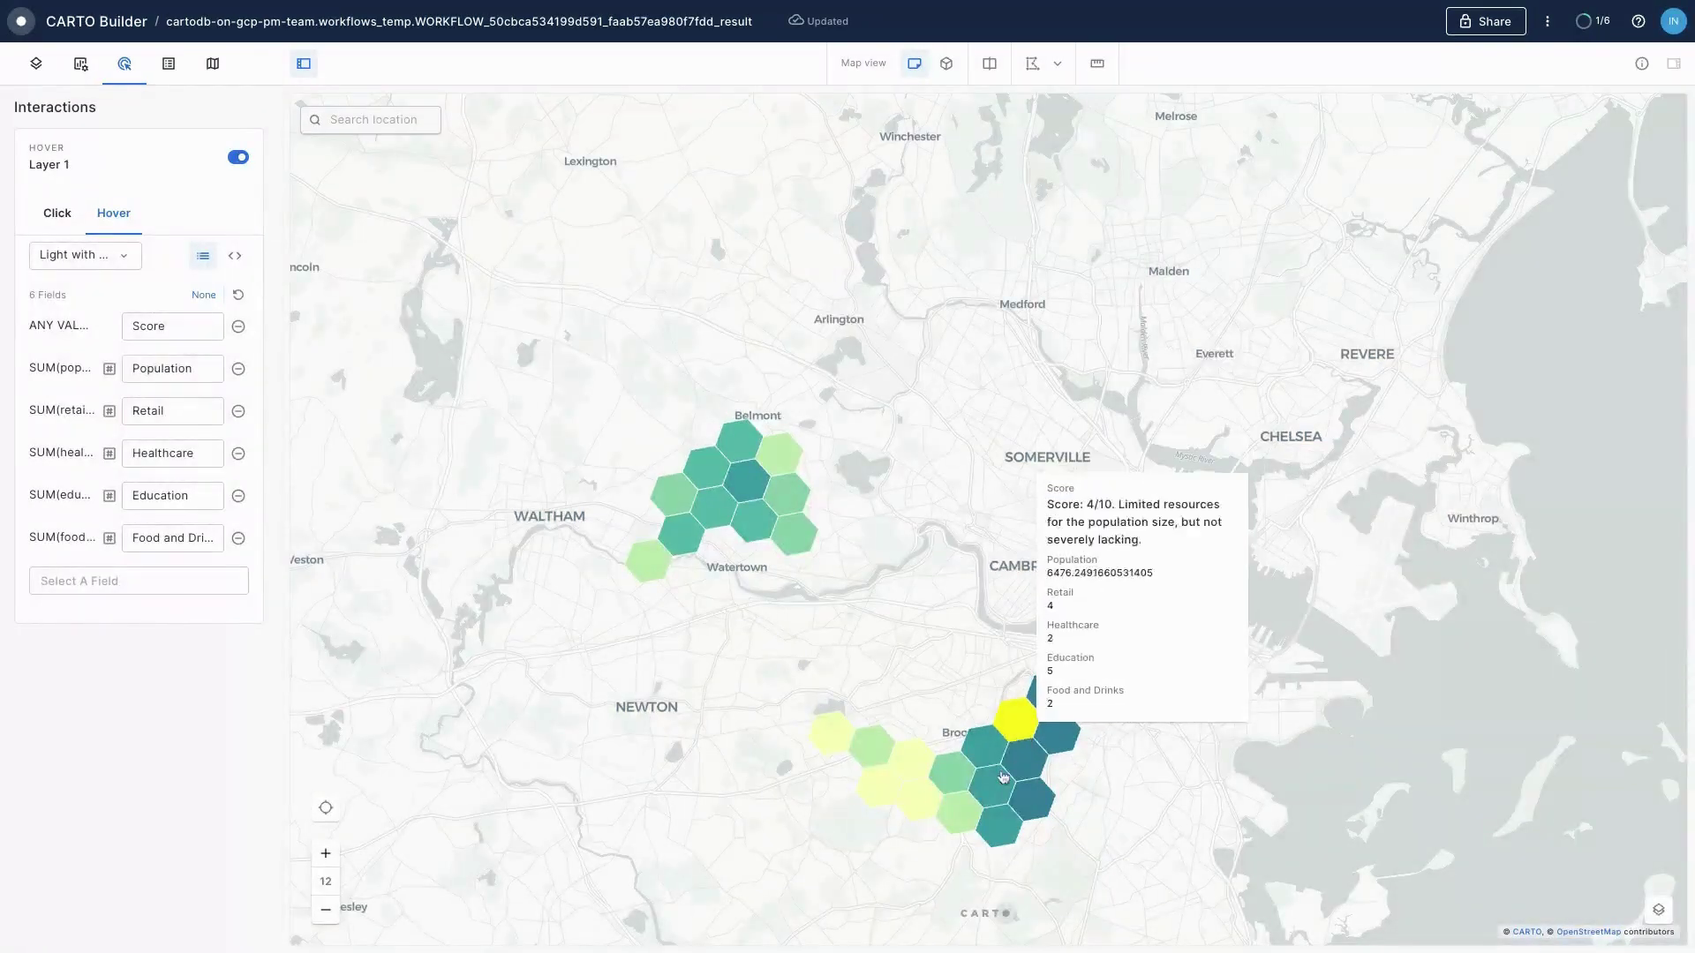
# Check the hexagon pop-ups and switch Population's number format to 12.3k
pyautogui.moveTo(837, 748)
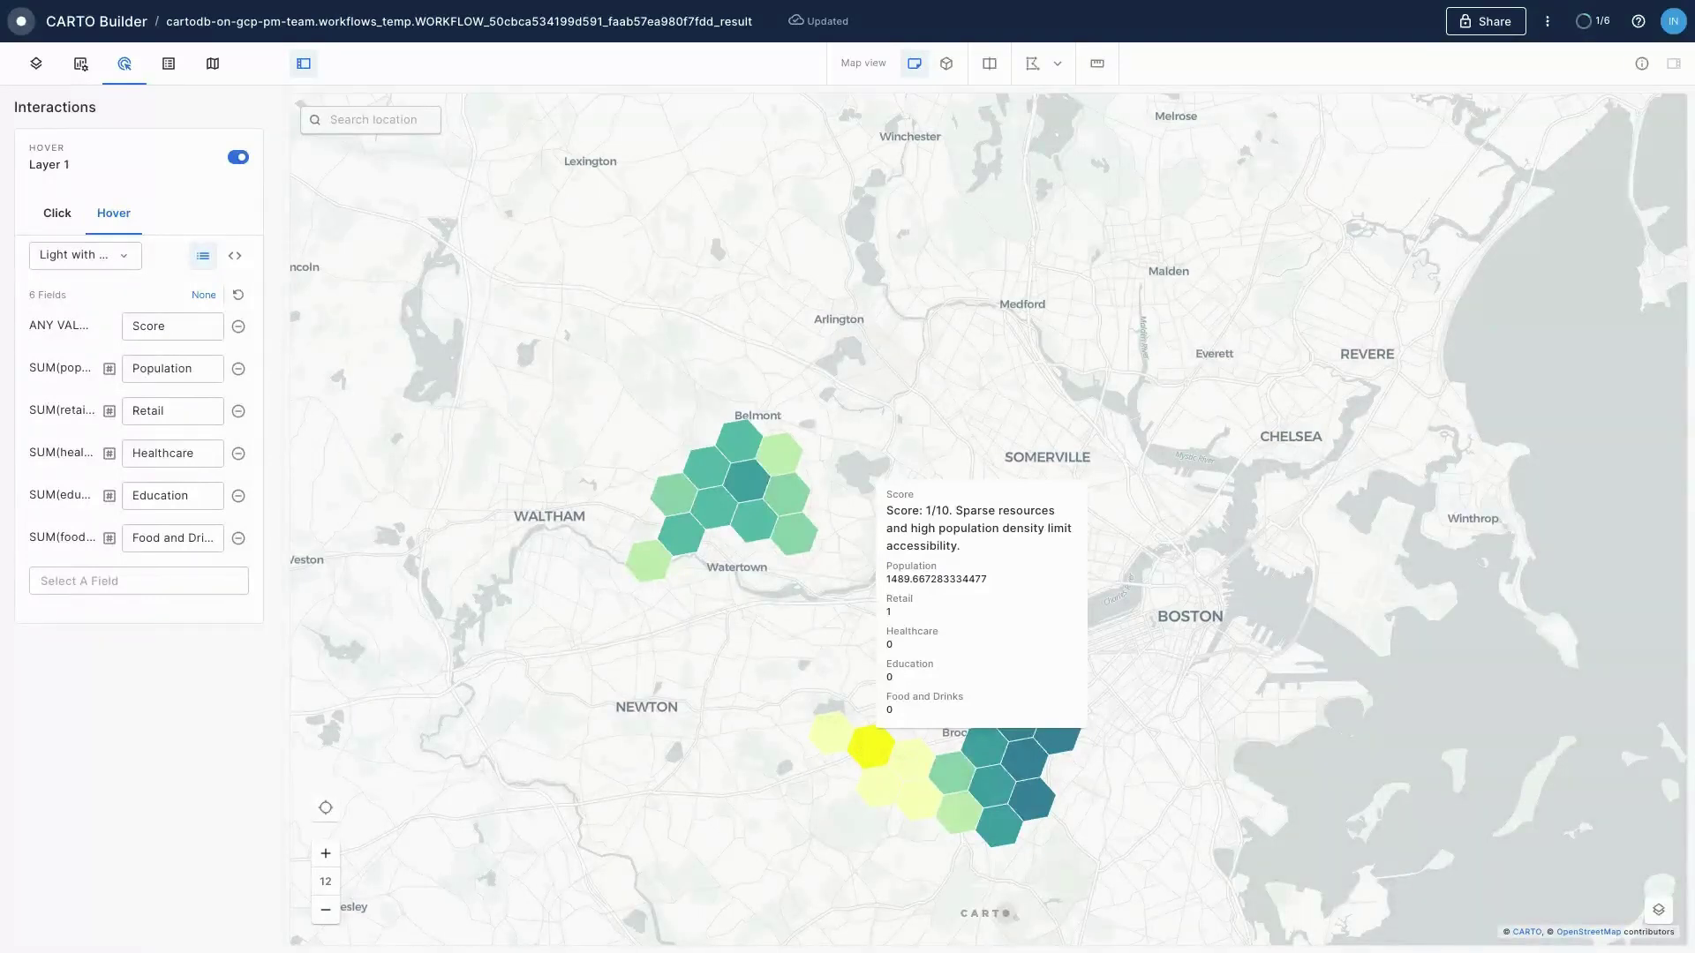
pyautogui.click(109, 369)
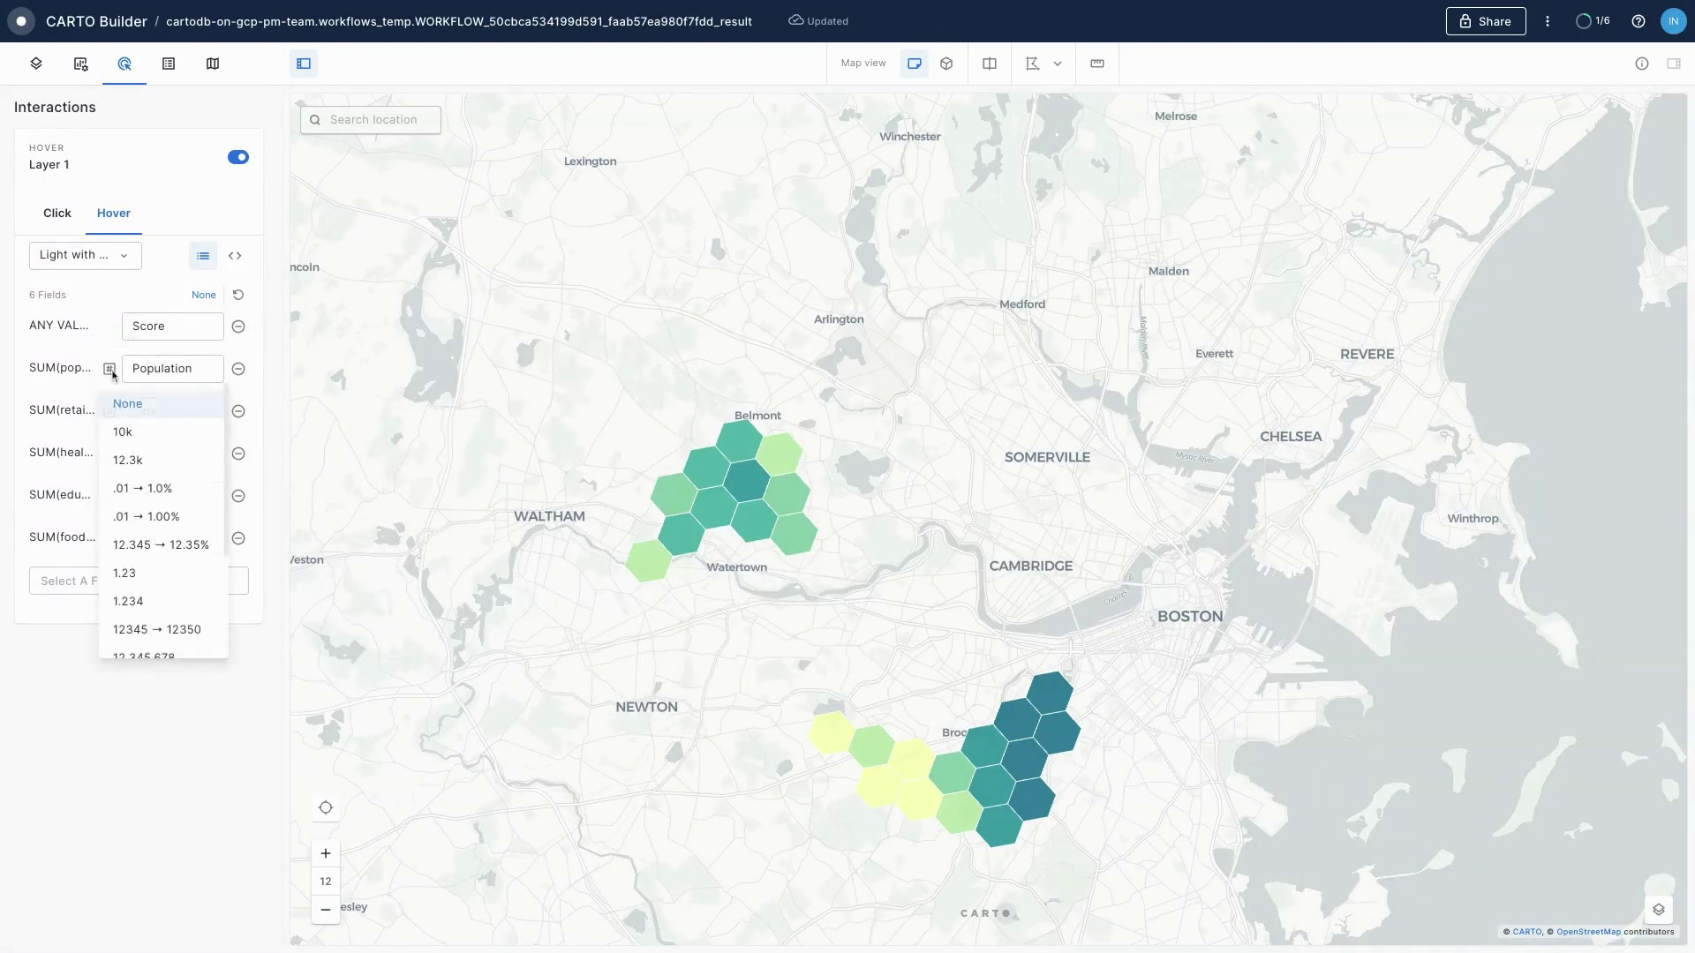
pyautogui.click(163, 460)
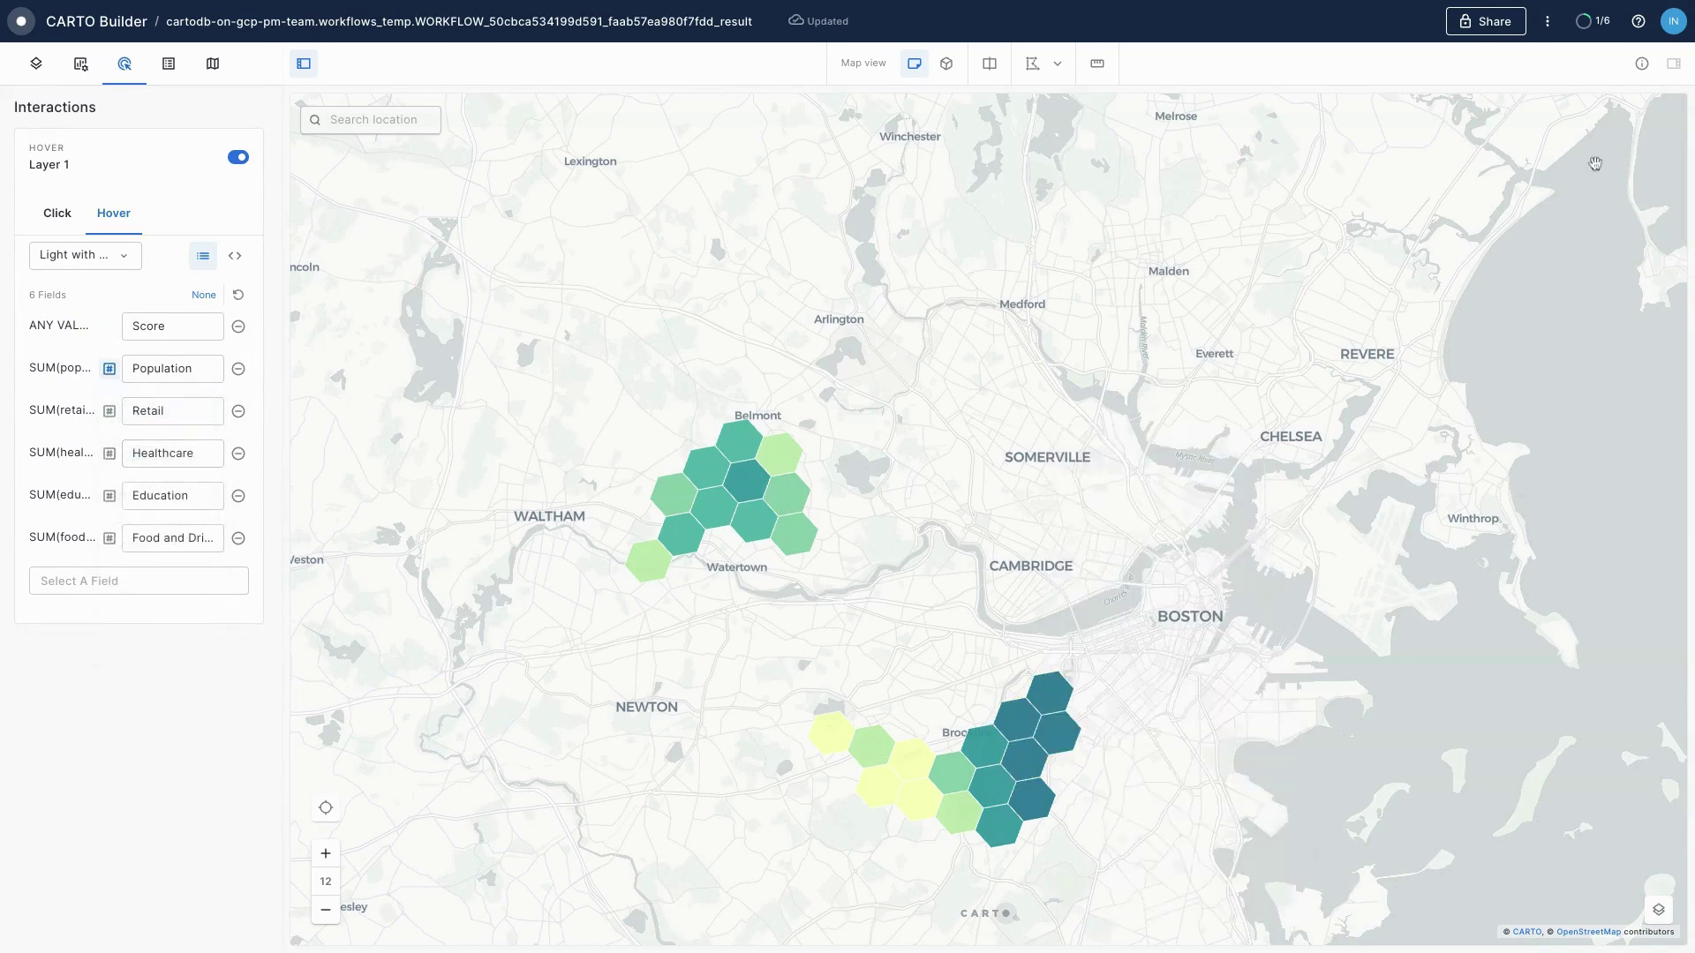
# Share the map as a Public map and copy its public share link
pyautogui.click(1507, 24)
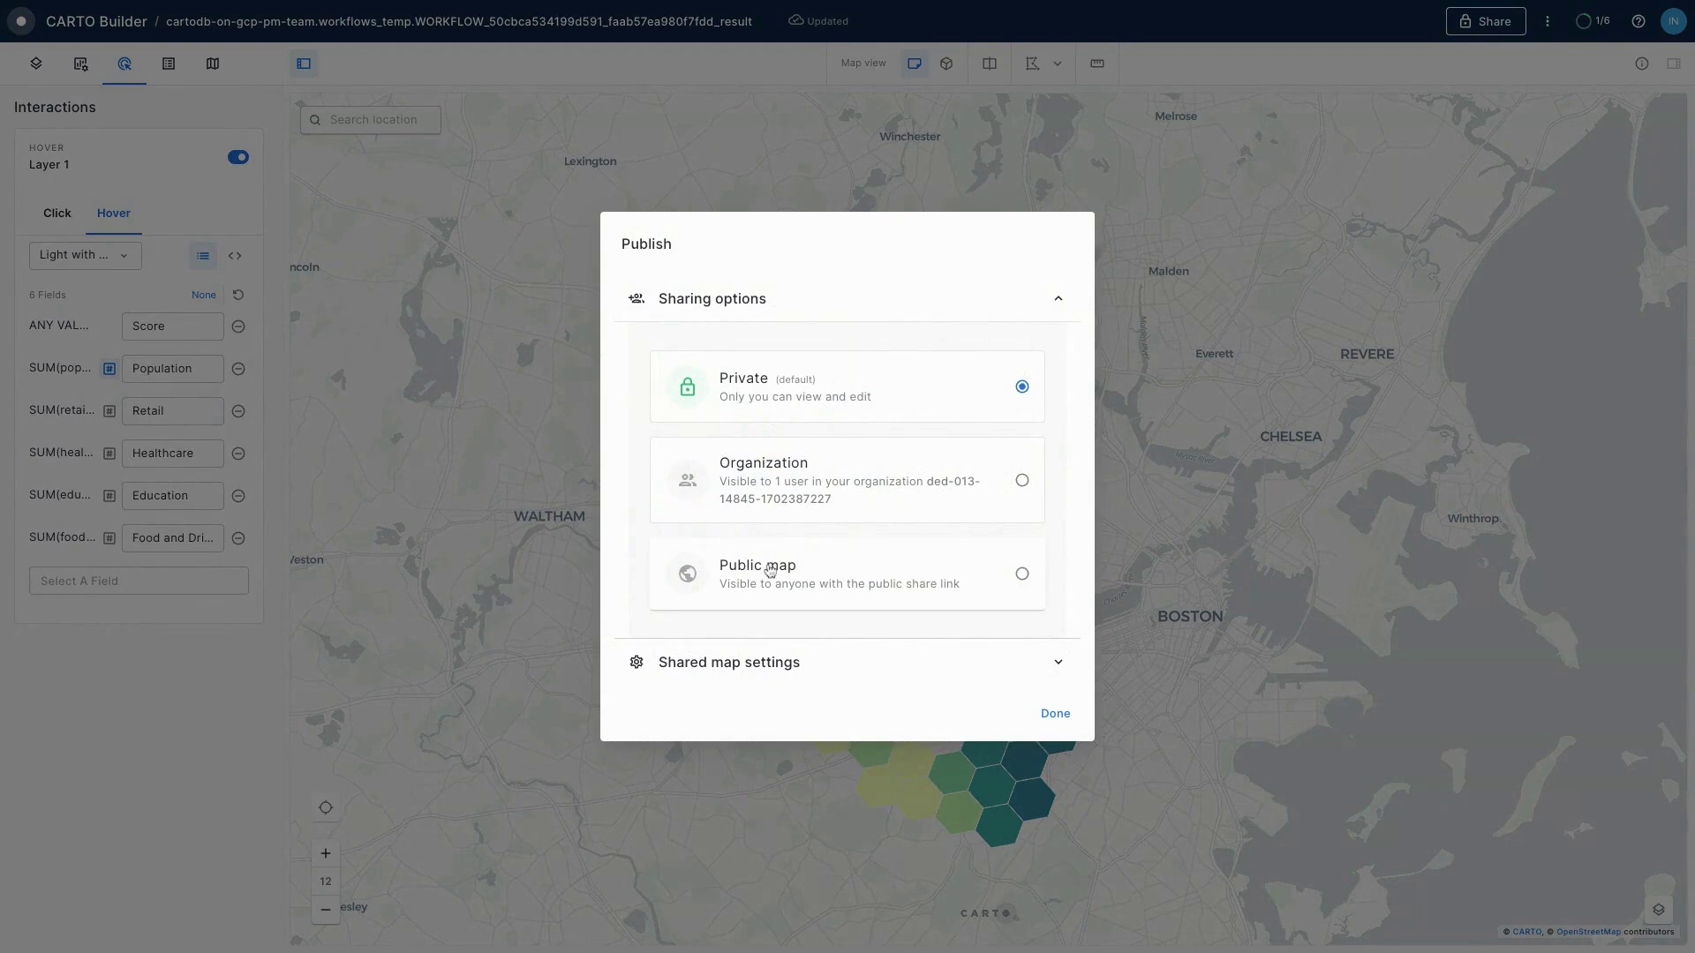
pyautogui.click(855, 561)
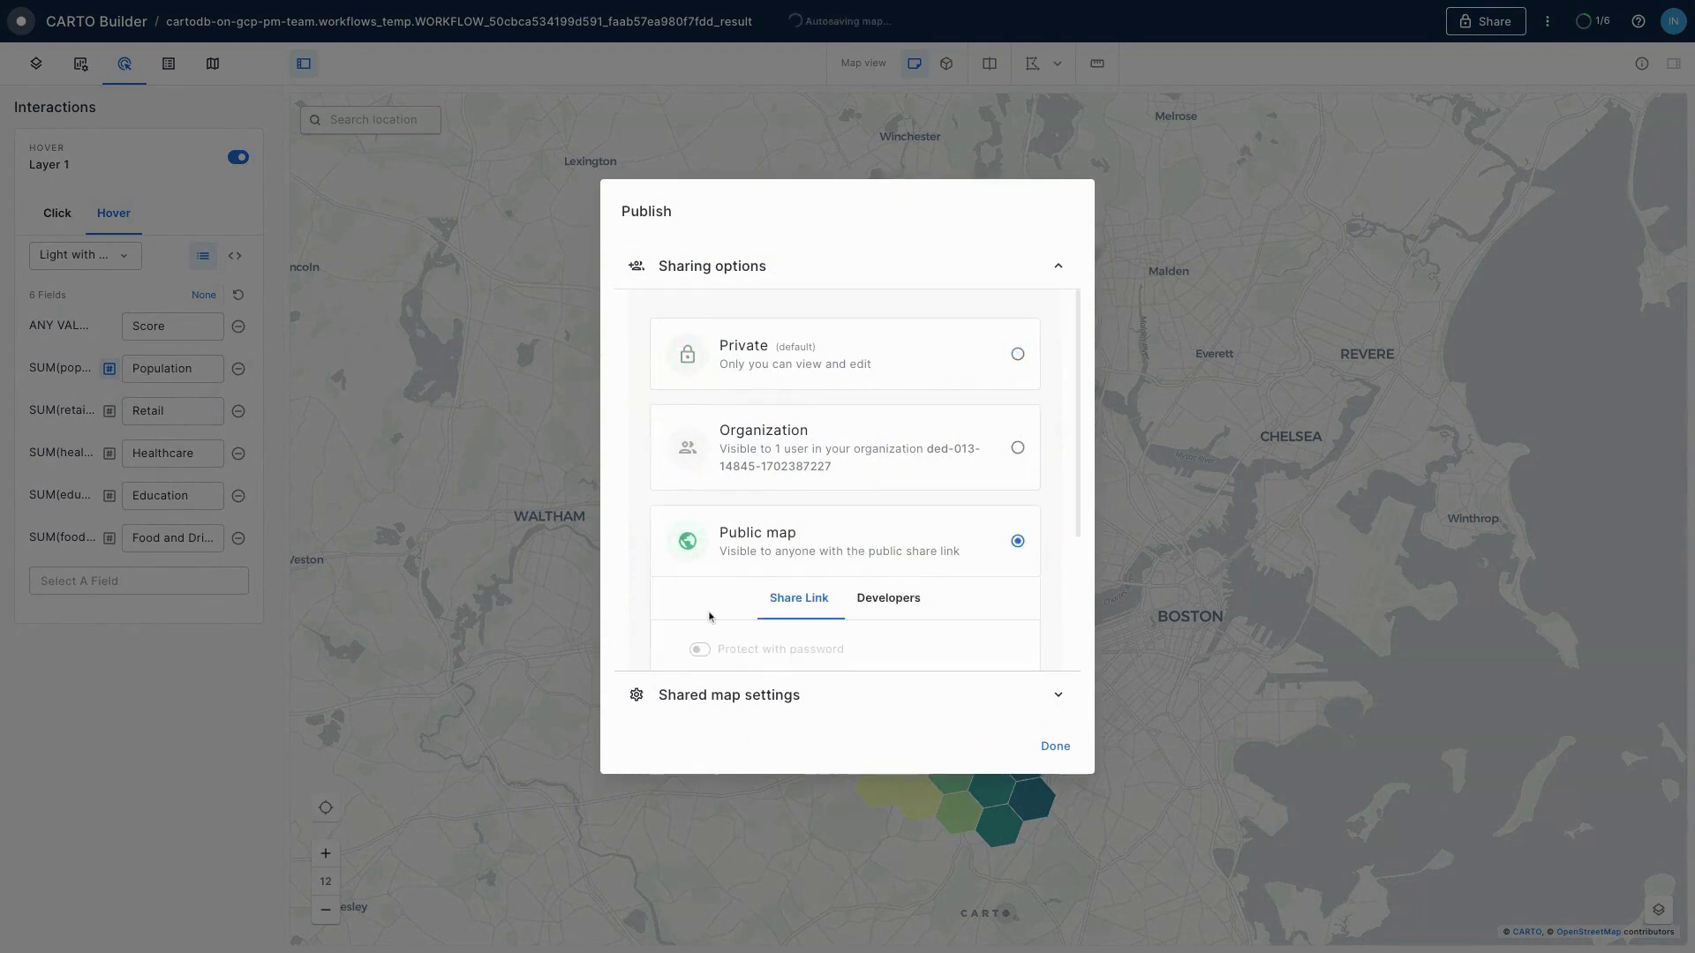
pyautogui.scroll(-2, 716, 601)
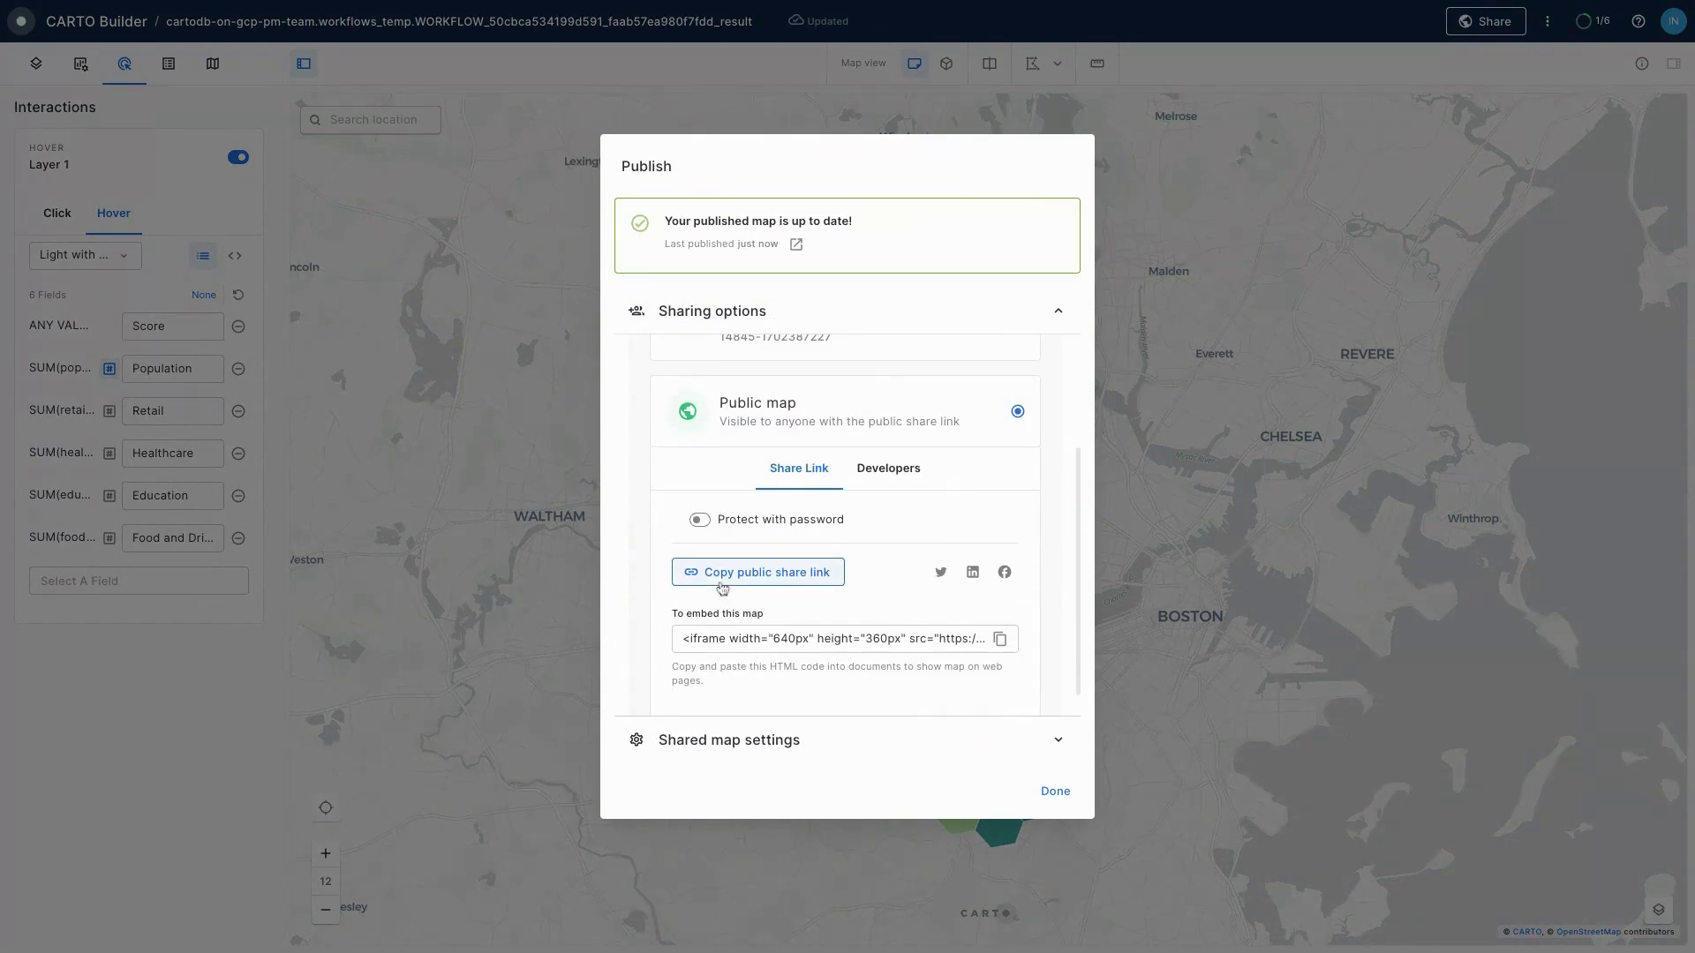
pyautogui.click(726, 576)
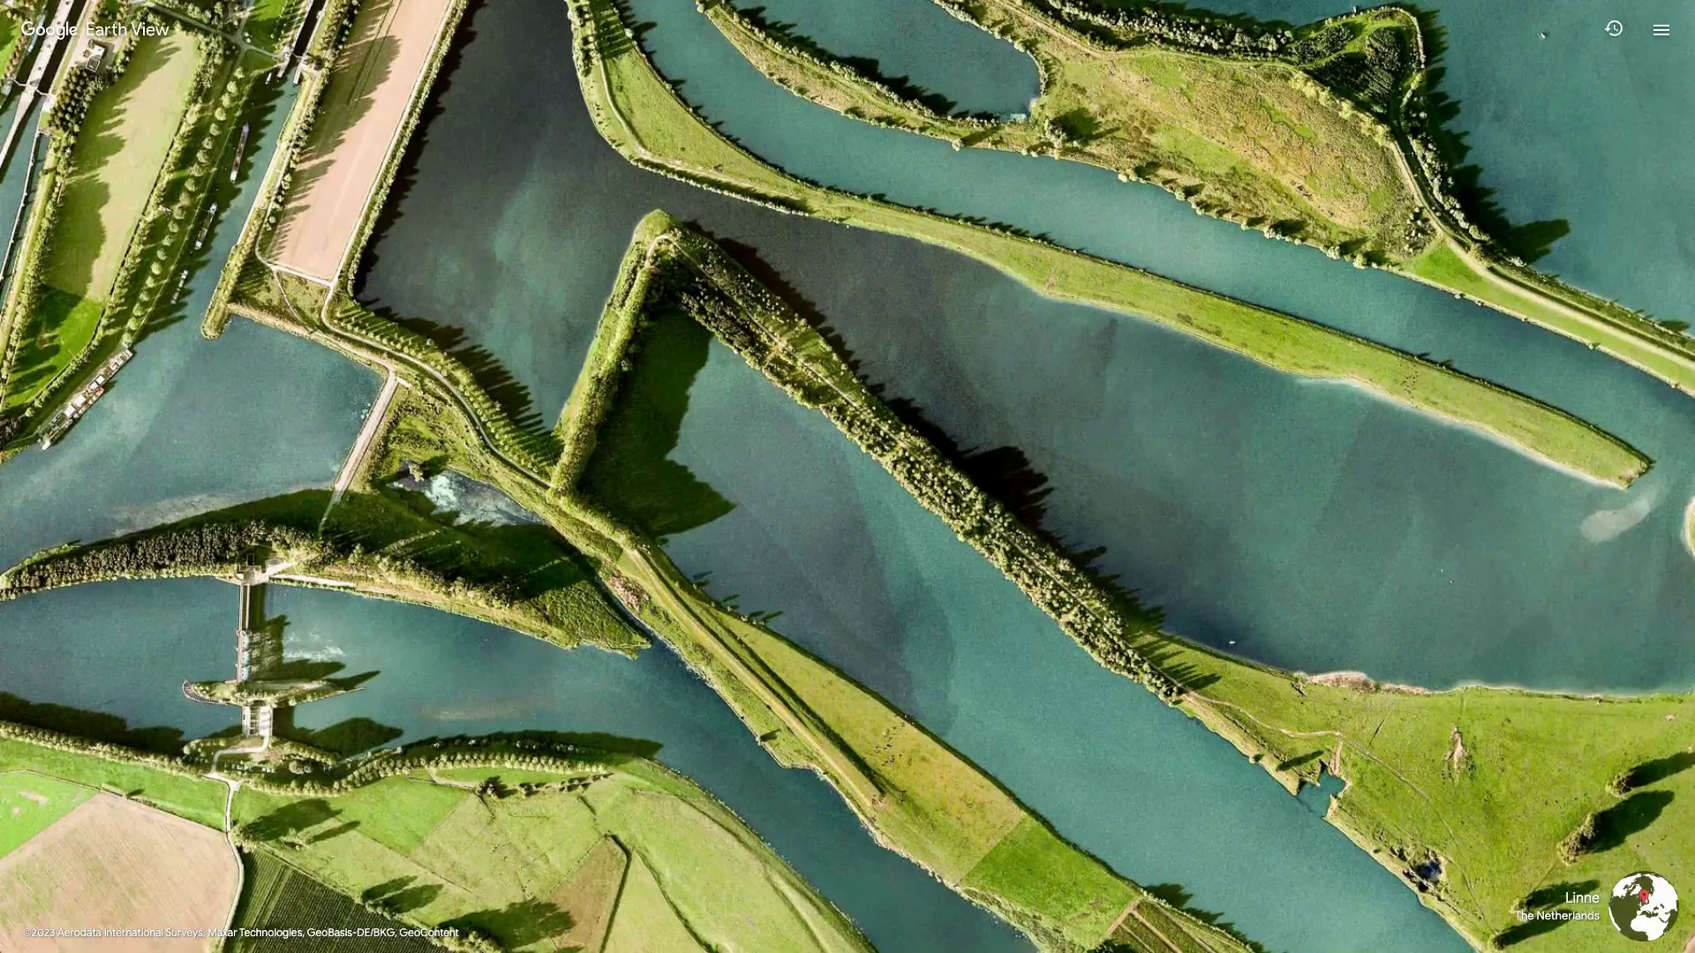
# Load the copied public share link in the new tab and check the hexagon pop-ups
pyautogui.moveTo(362, 78)
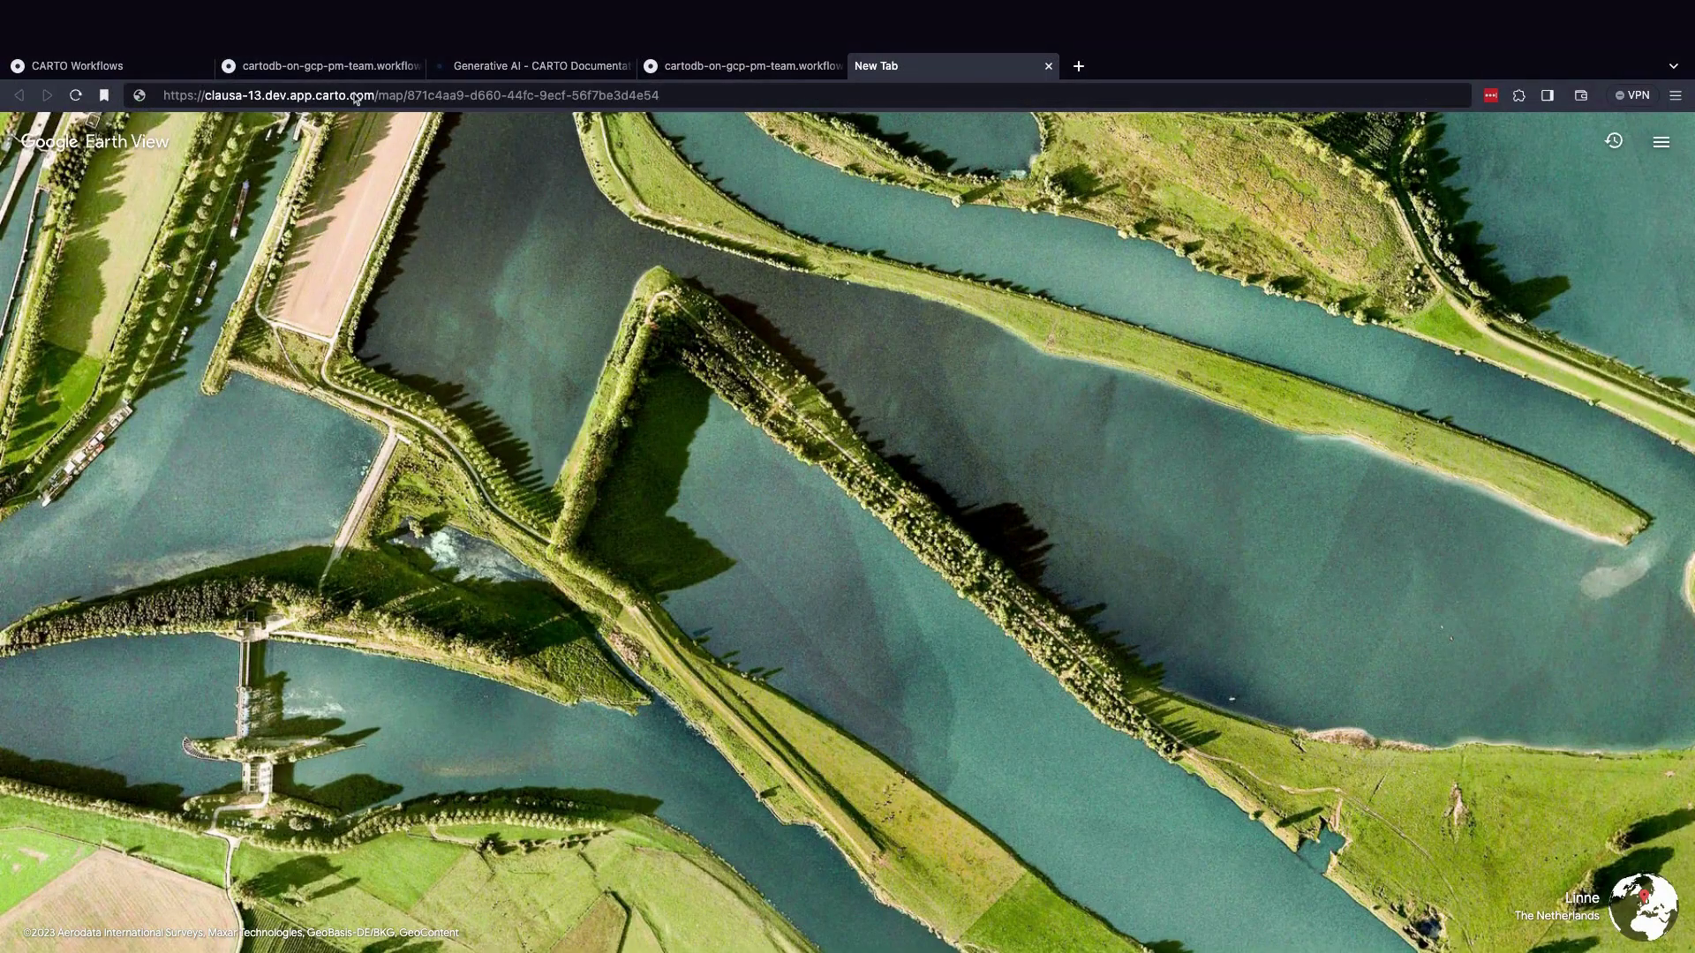
pyautogui.press('Return')
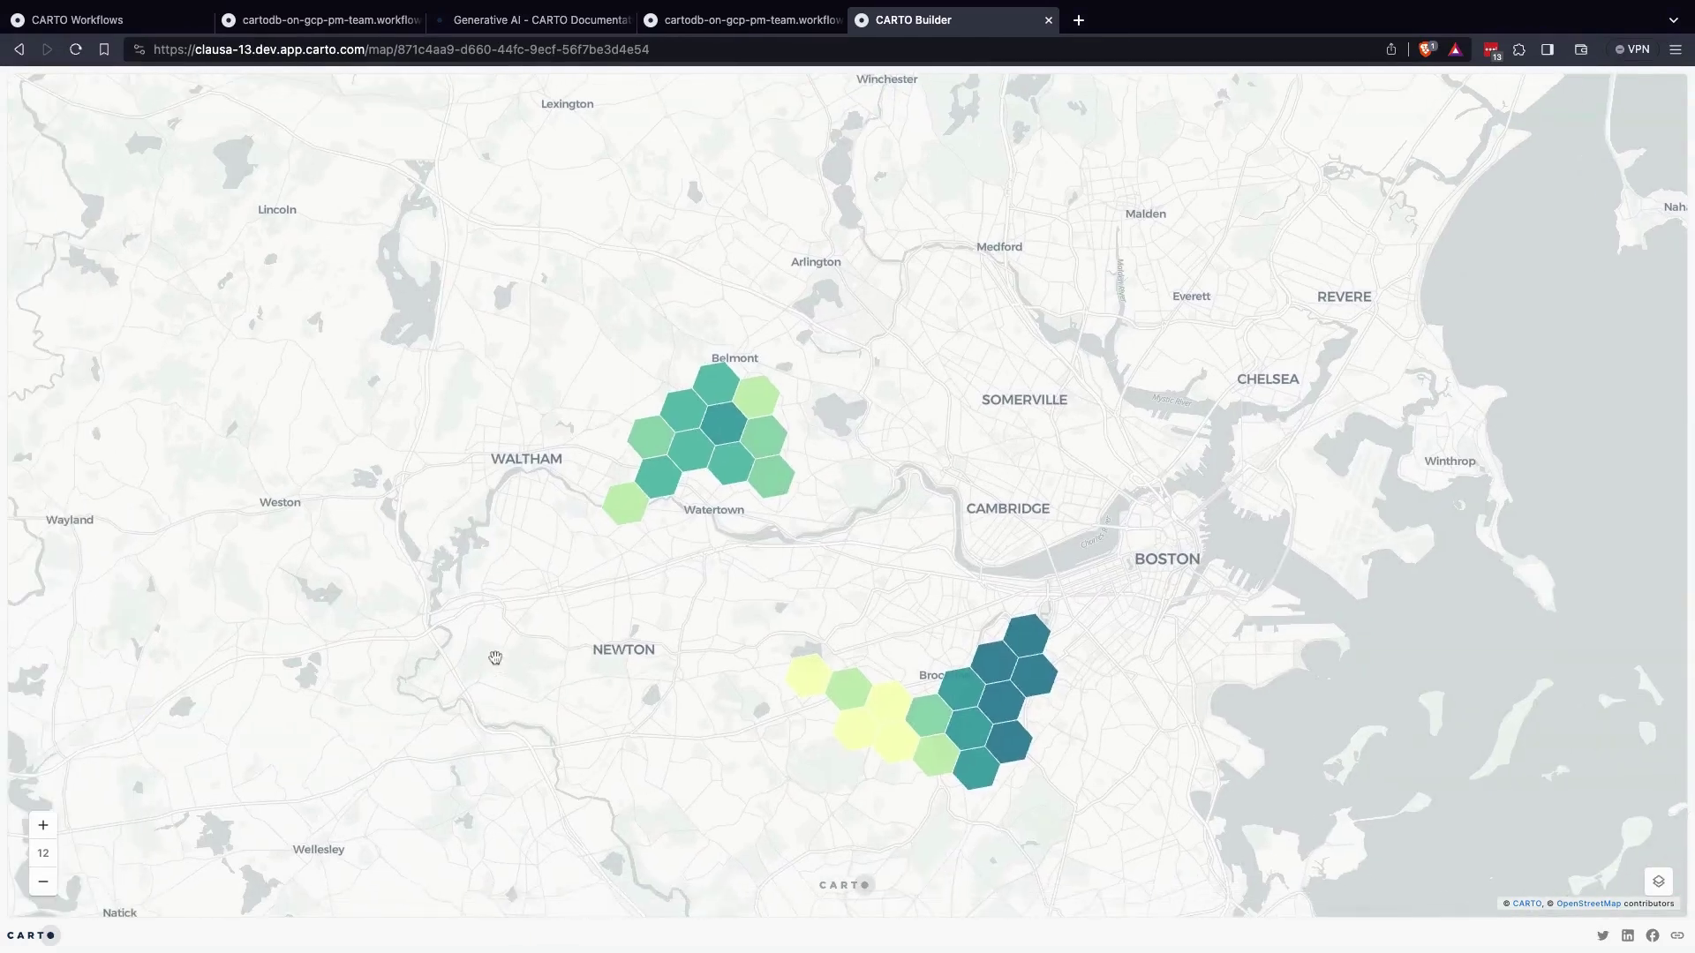
pyautogui.moveTo(1035, 664)
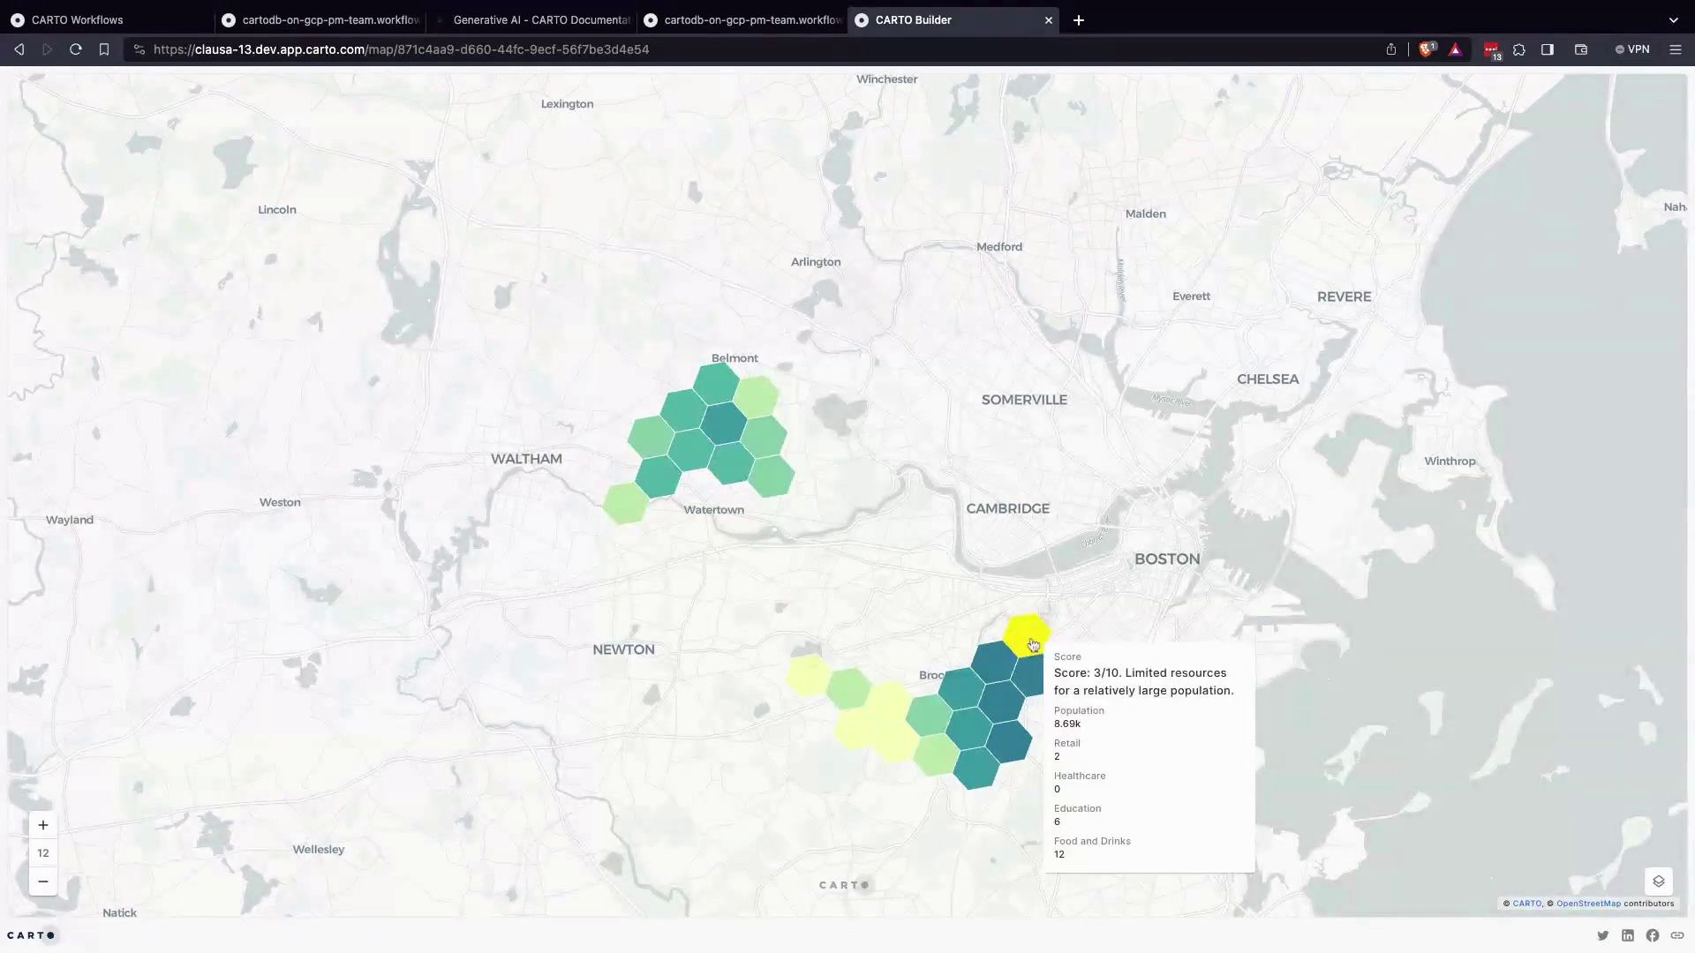
pyautogui.moveTo(1033, 697)
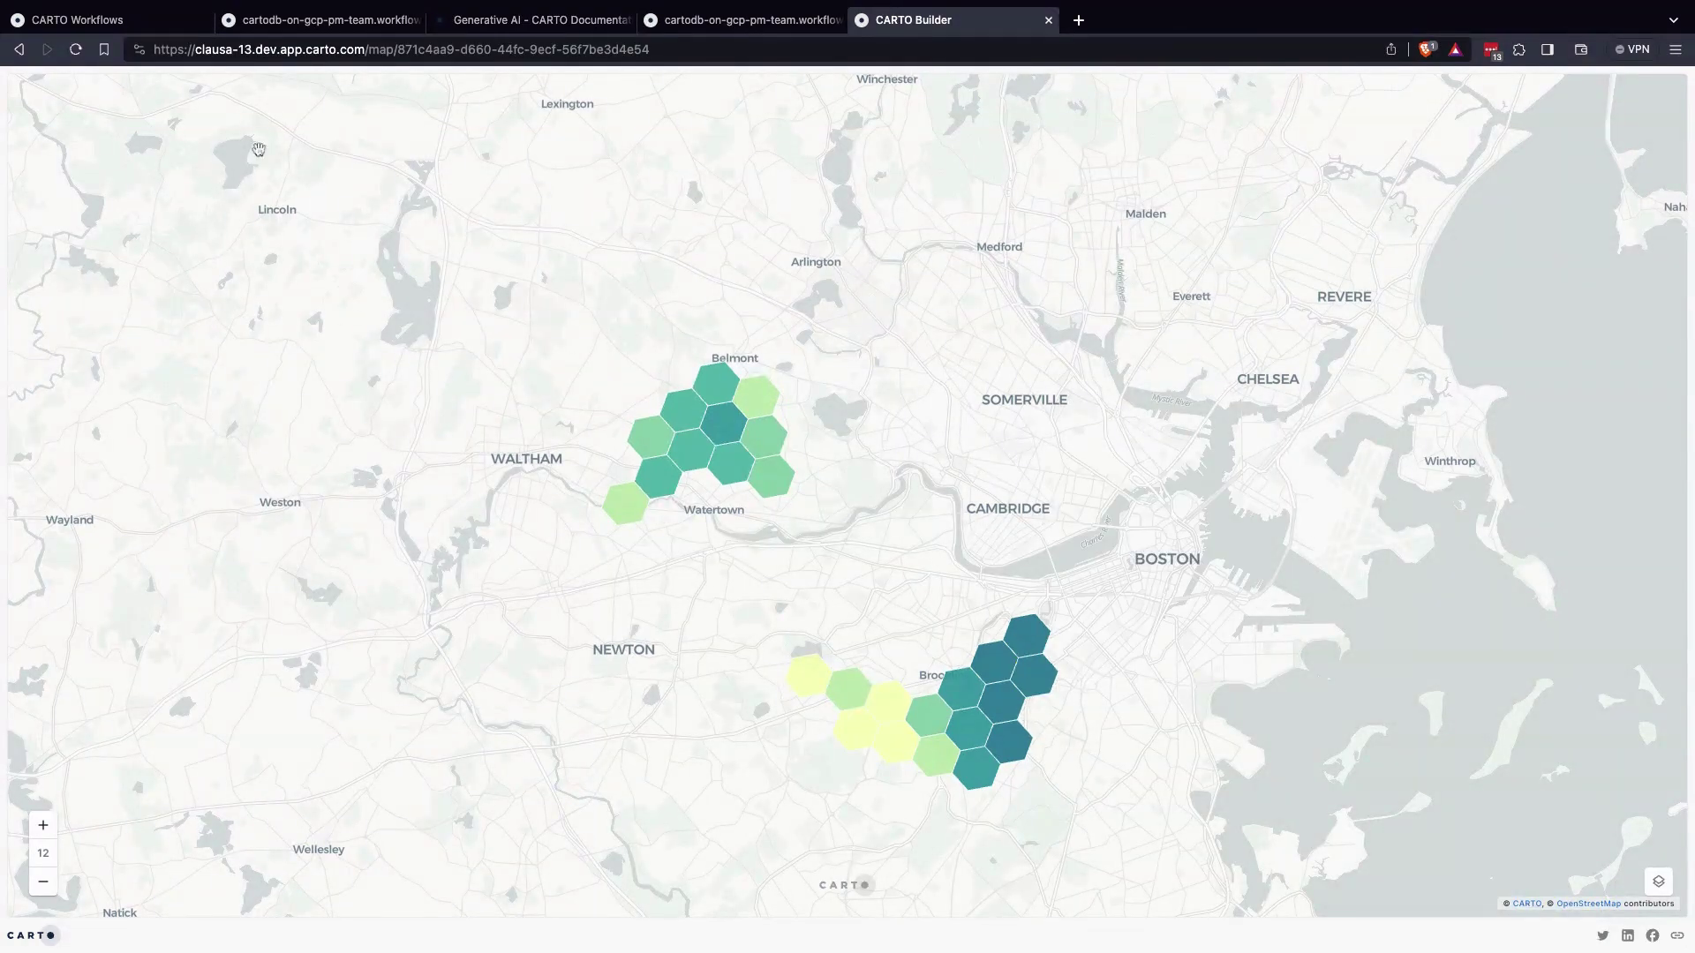
# Switch back to the CARTO Workflows workflow showing the ML Generate Text results for Boston hexagons
pyautogui.click(361, 26)
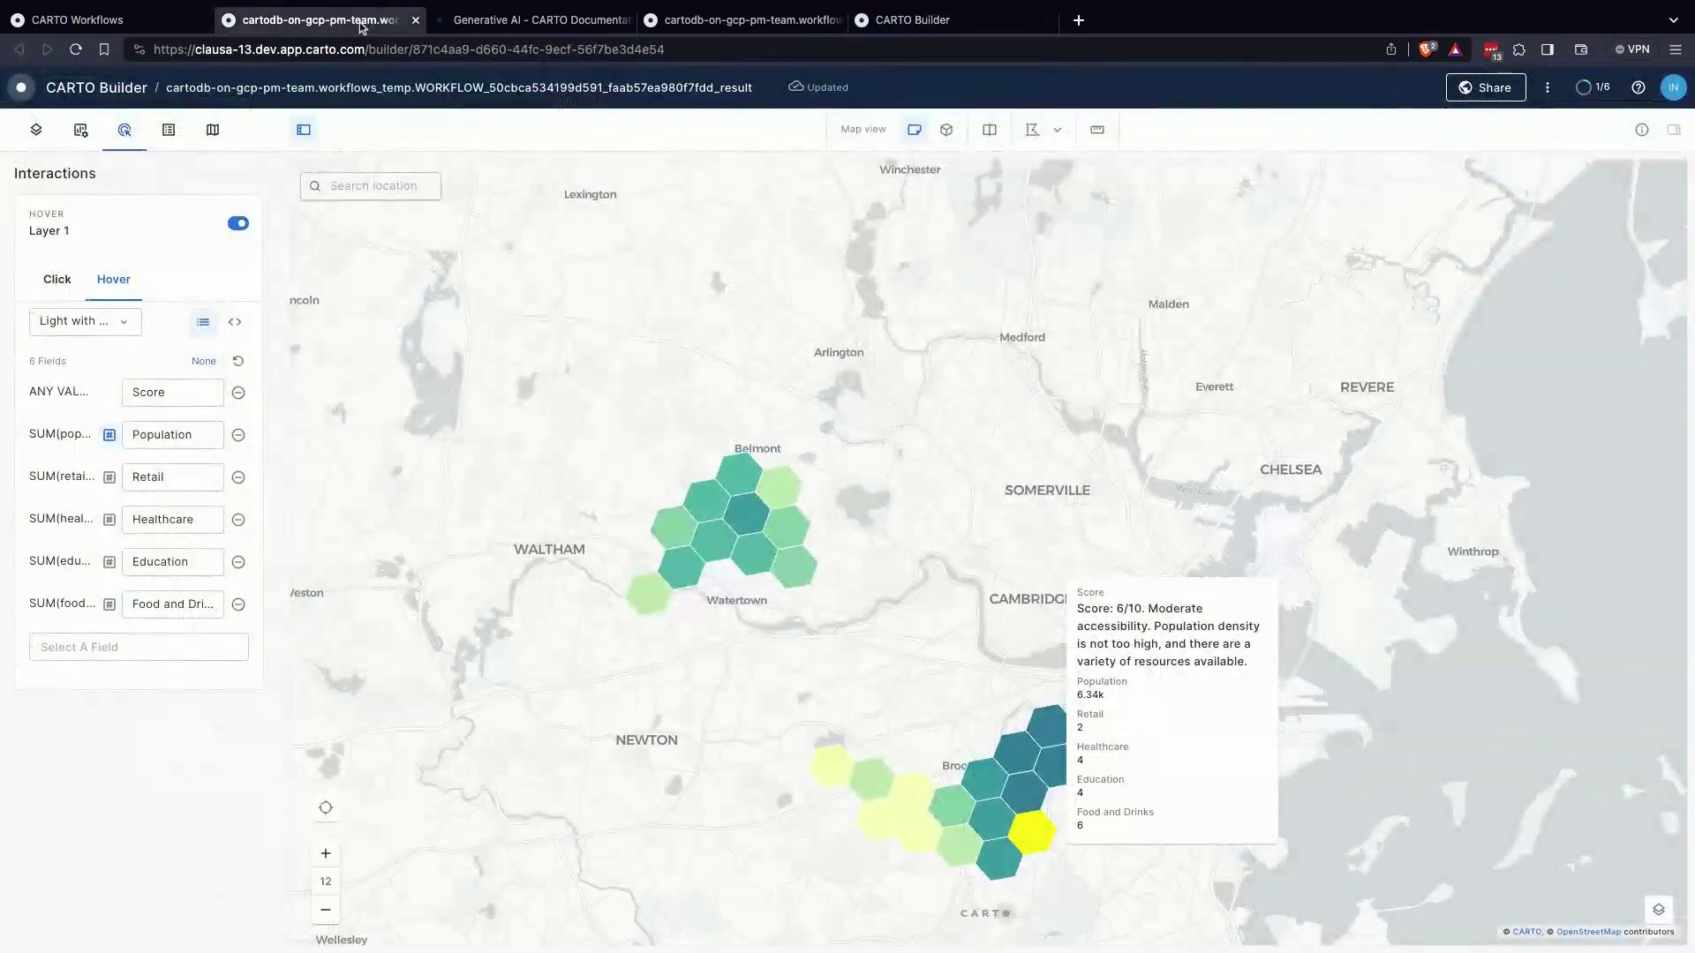
pyautogui.click(128, 27)
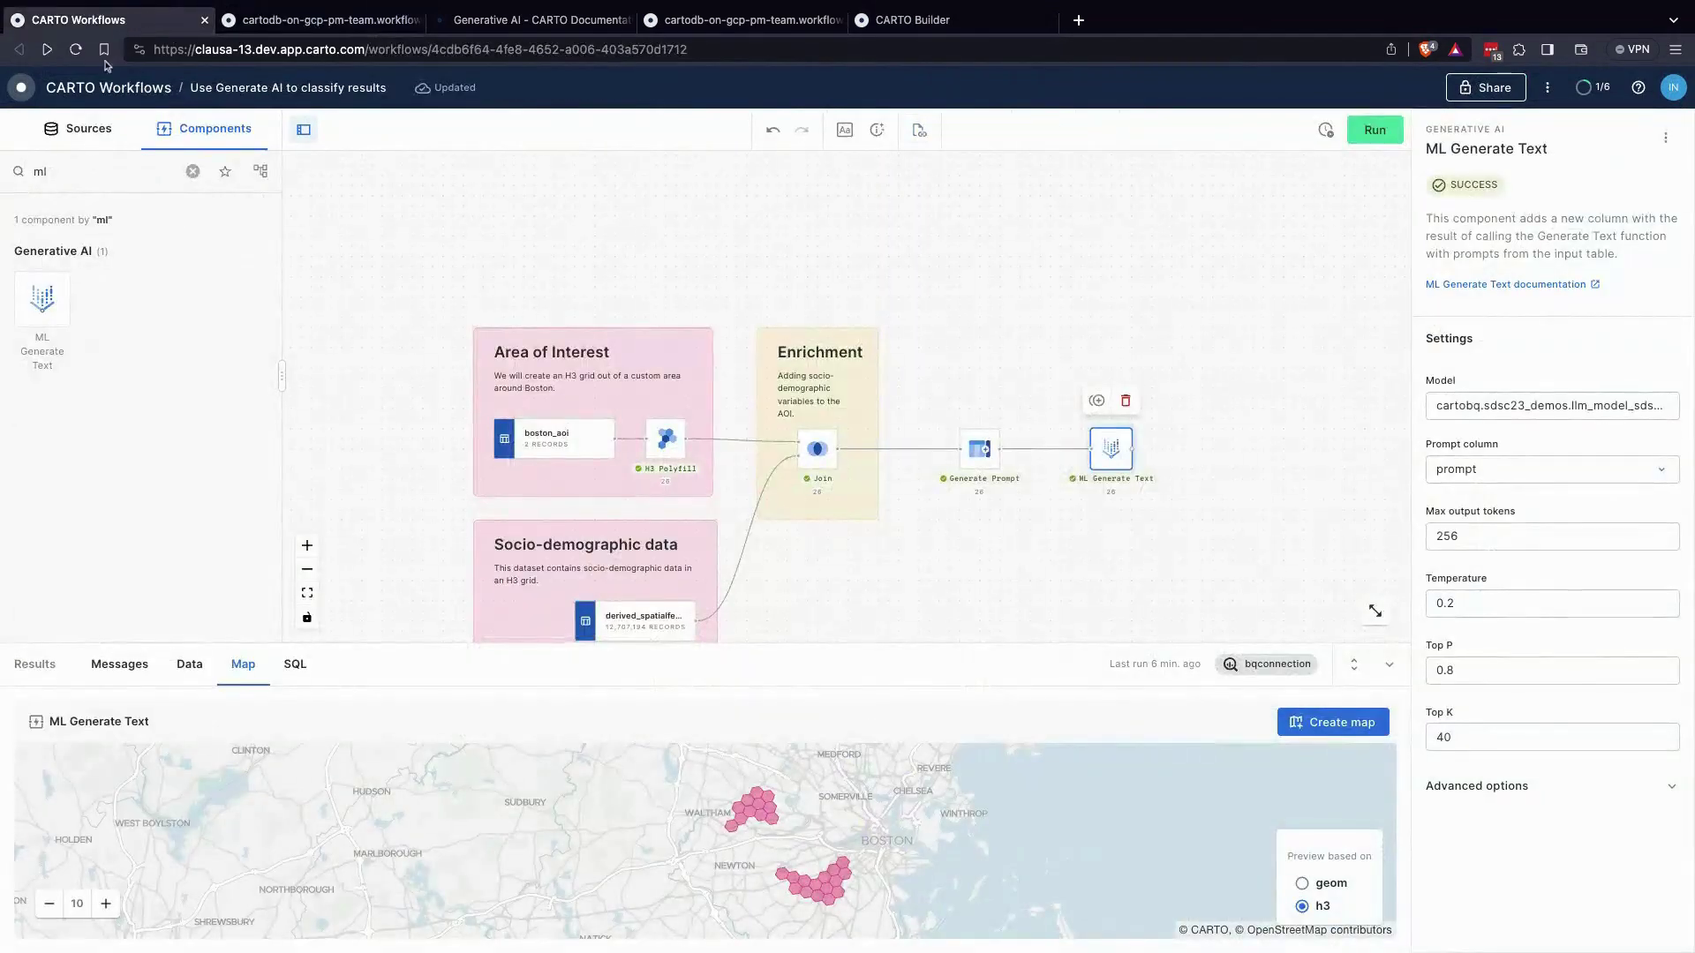